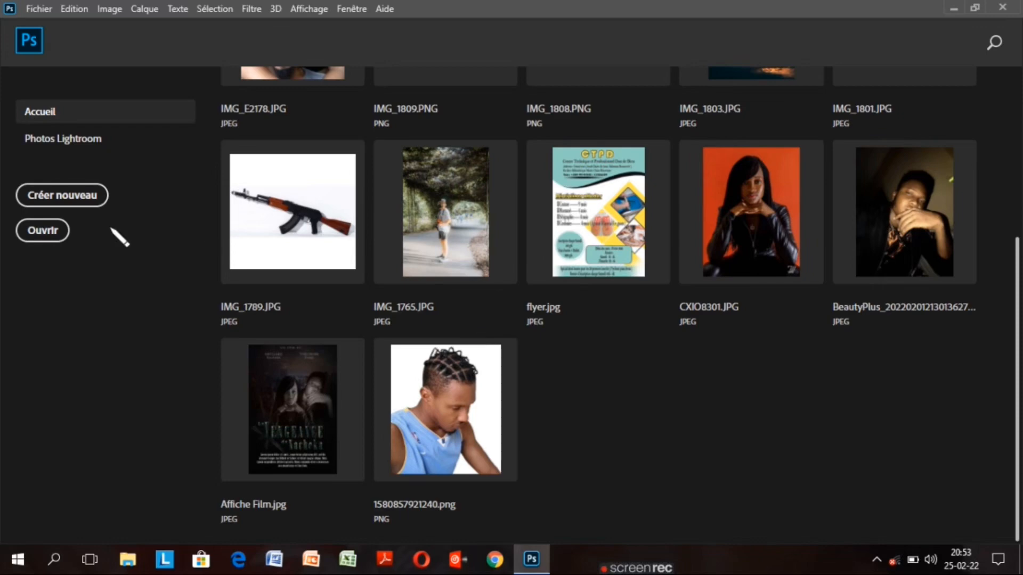
Create a white 15 × 10 cm, 300 ppi RGB document named 'affiche concert', viewed at 33.3%
click(63, 197)
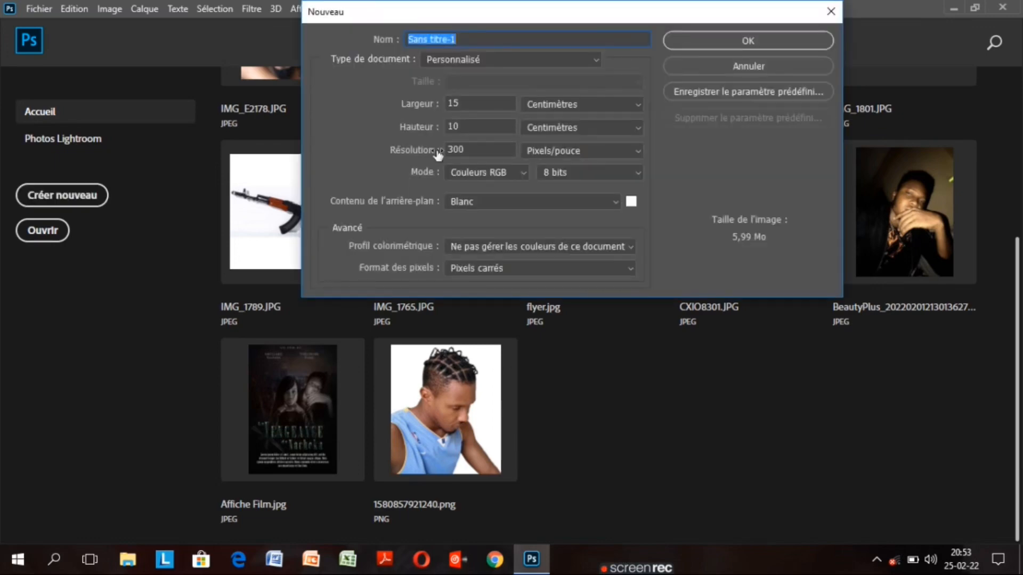
click(464, 40)
key(BackSpace)
key(BackSpace)
key(BackSpace)
key(BackSpace)
key(BackSpace)
key(BackSpace)
key(BackSpace)
key(BackSpace)
key(BackSpace)
key(BackSpace)
key(BackSpace)
key(BackSpace)
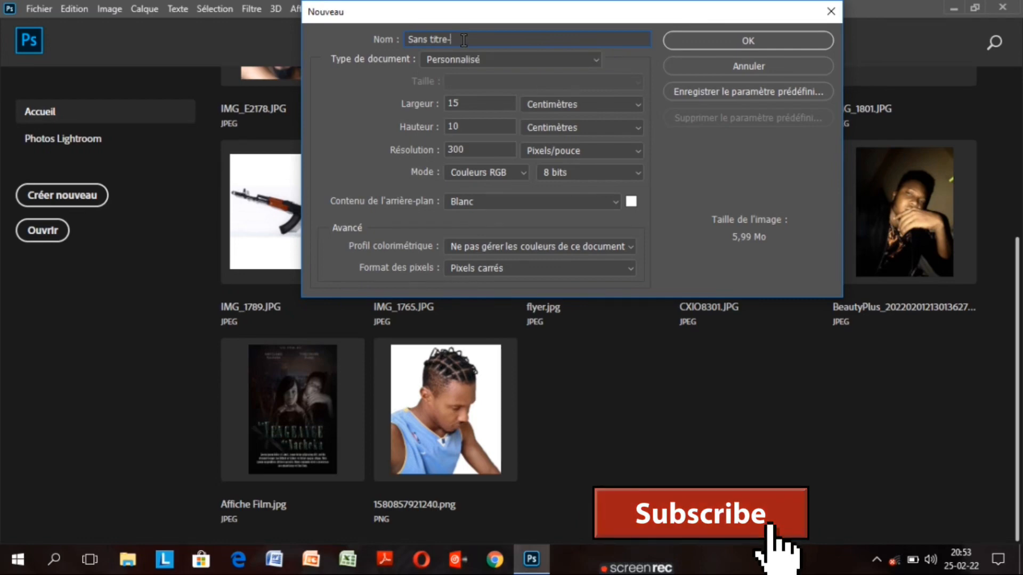
text(affiche concert)
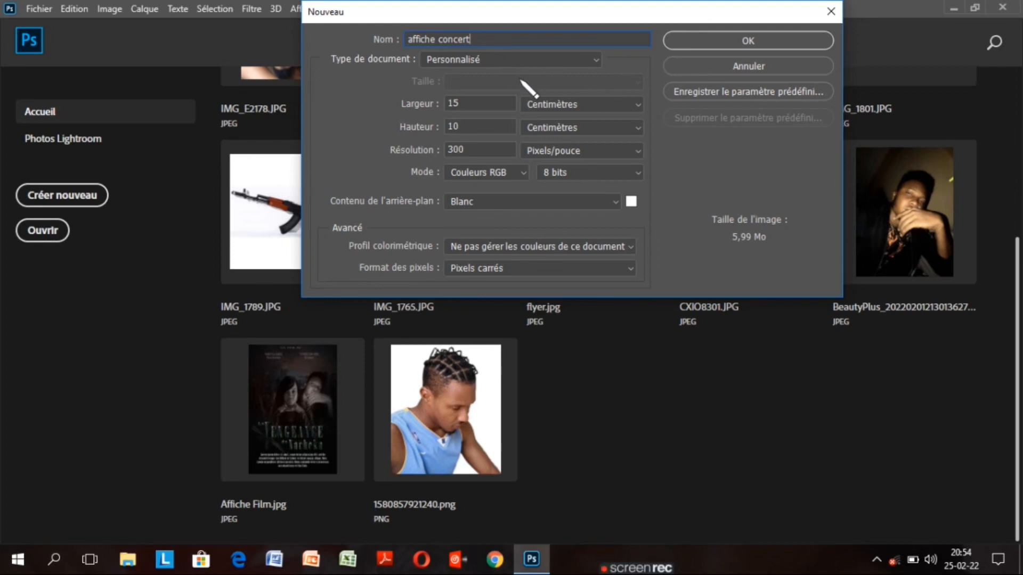
click(468, 127)
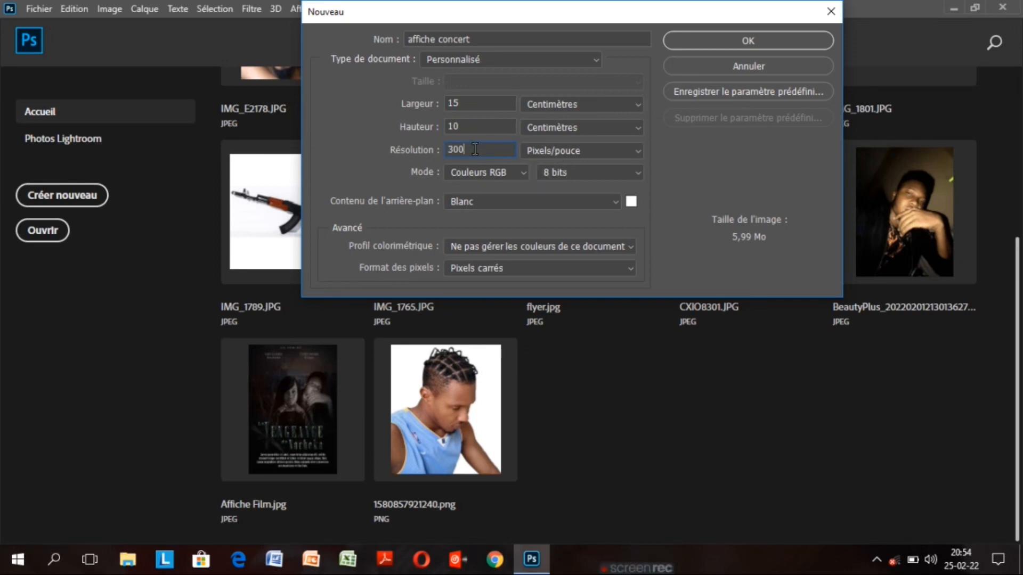
click(719, 40)
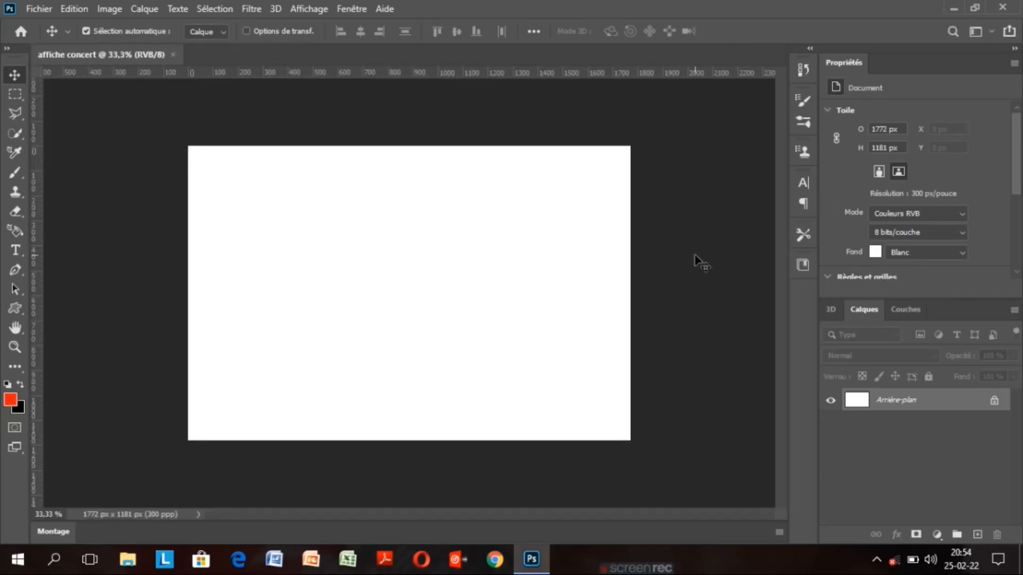
key(ctrl+minus)
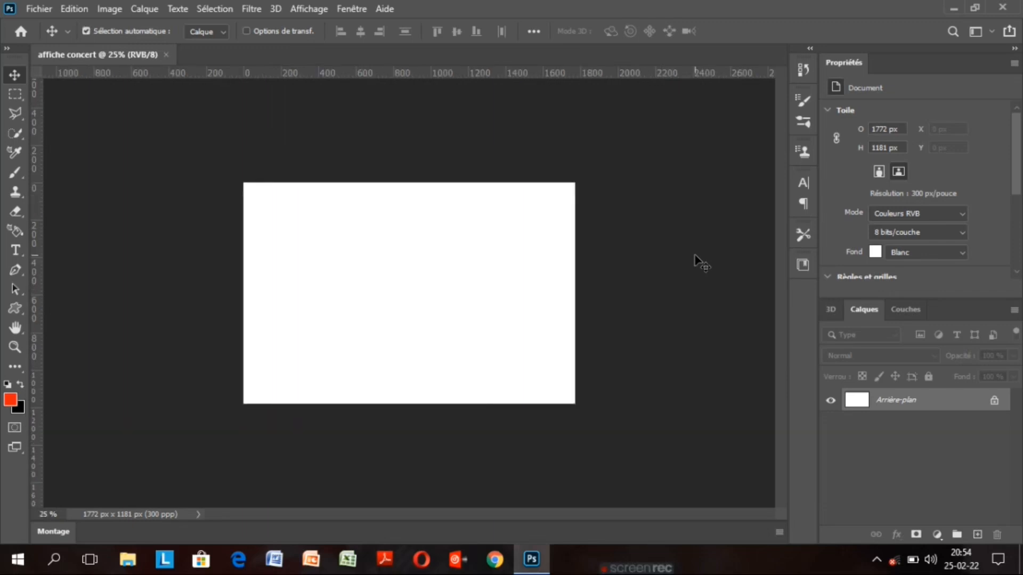
key(ctrl+plus)
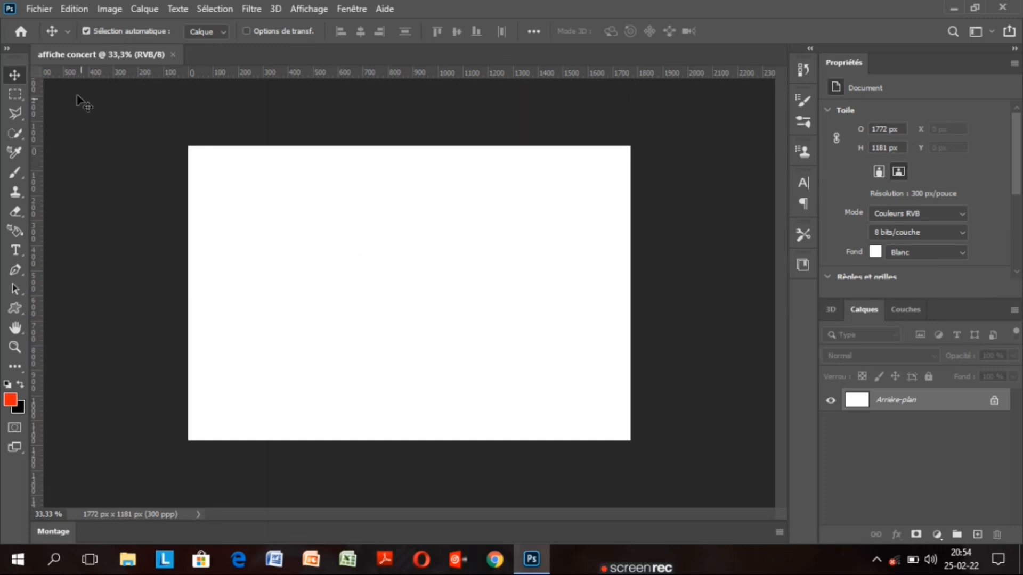
Open the white faceted texture JPG from Lecteur USB (F:), browsing with large icons
click(39, 8)
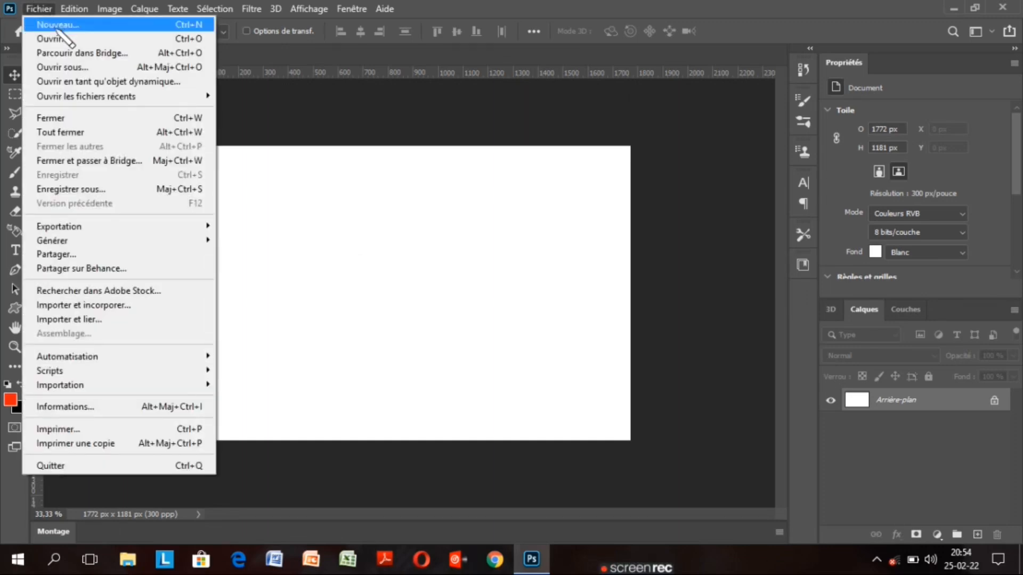
click(75, 39)
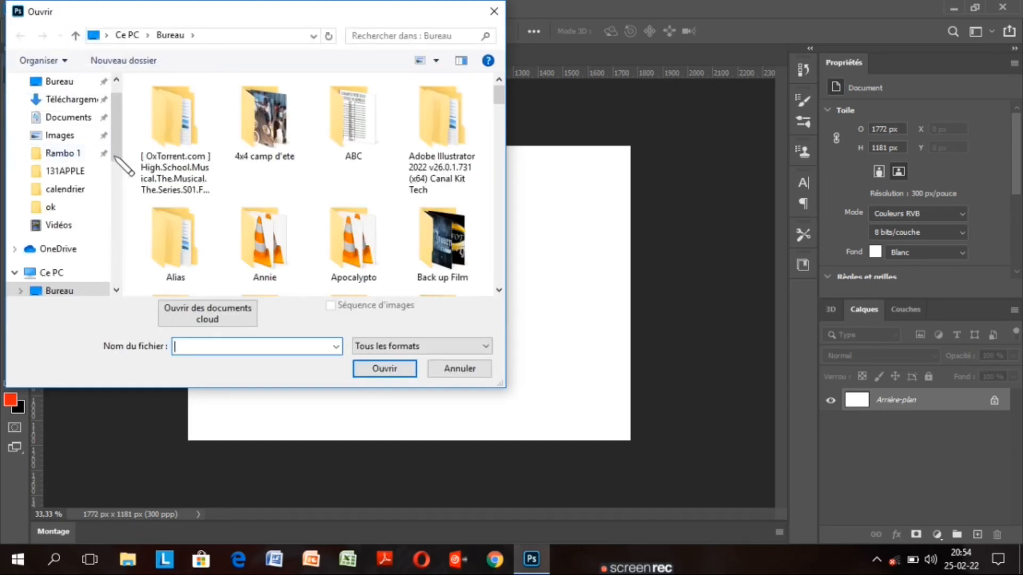
drag(117, 155, 116, 235)
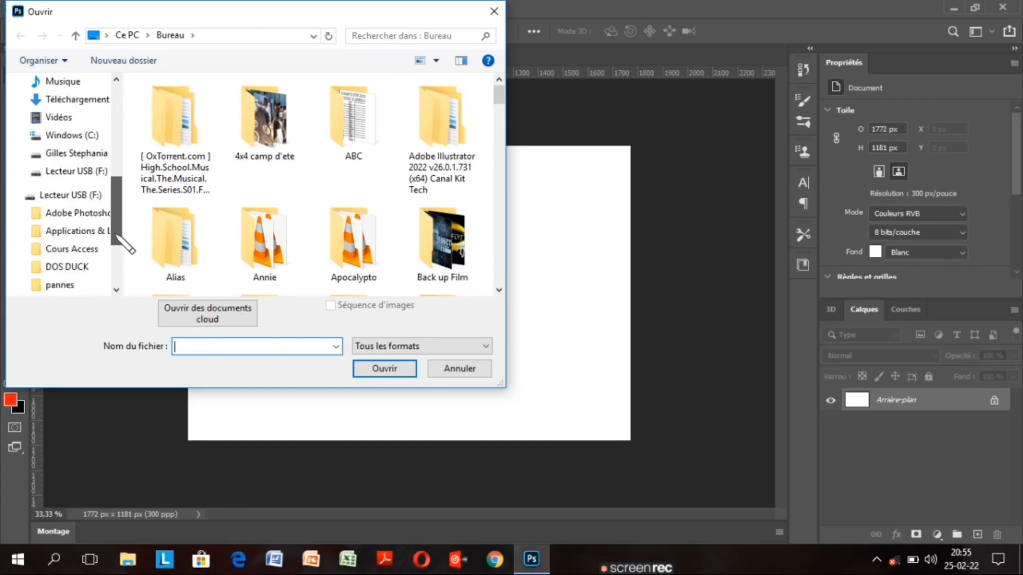
click(78, 196)
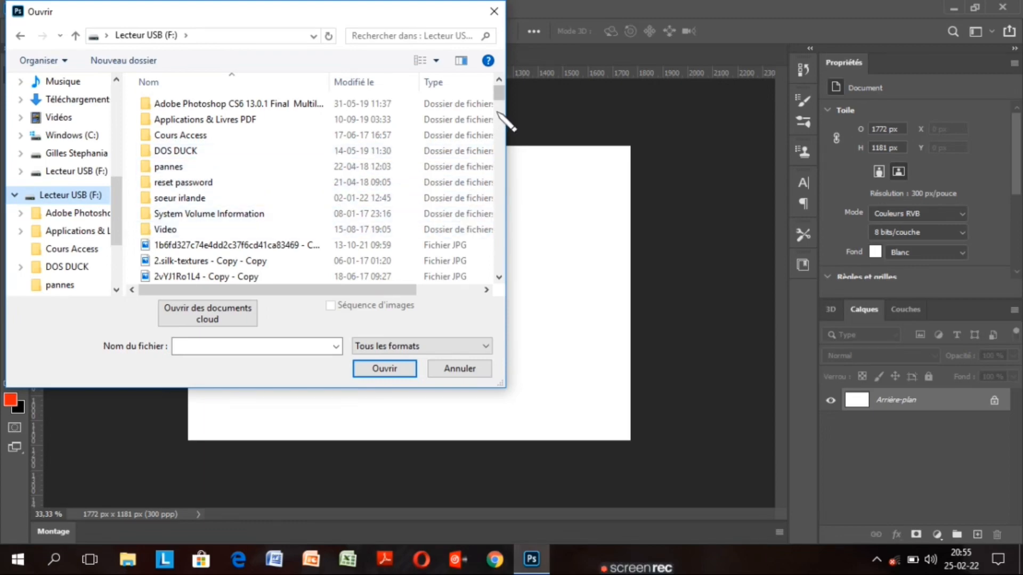
click(461, 61)
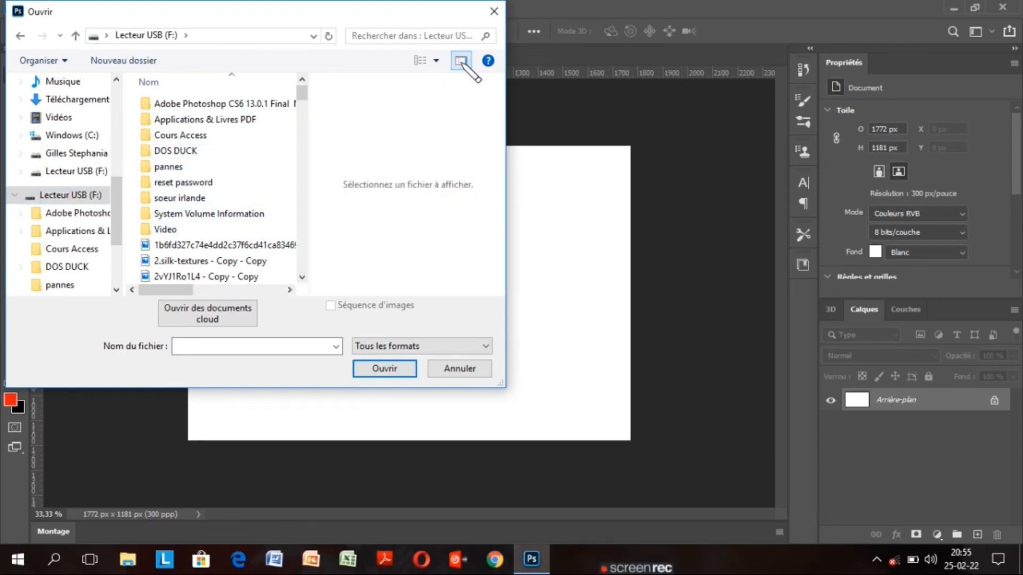
click(461, 62)
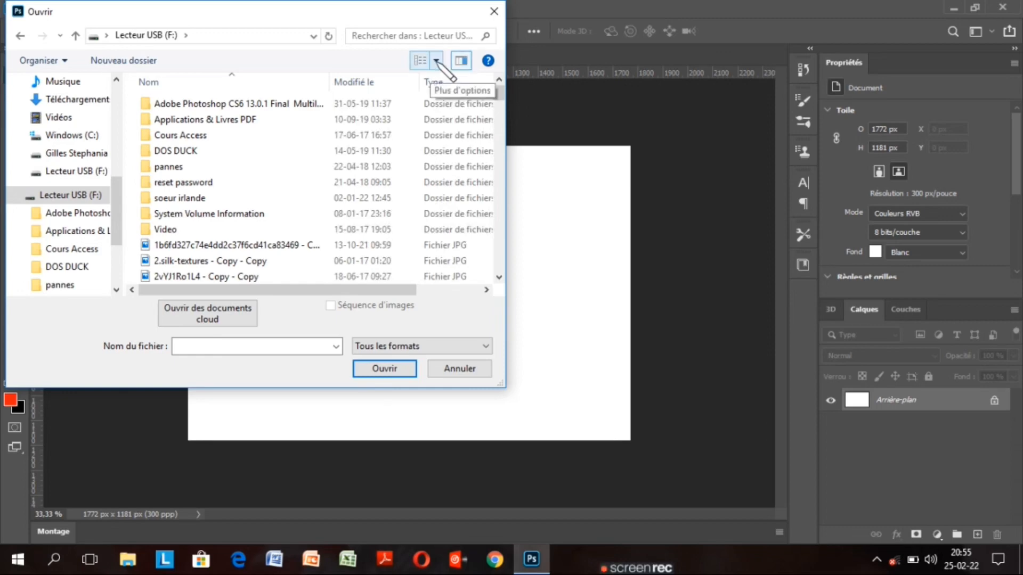
click(436, 61)
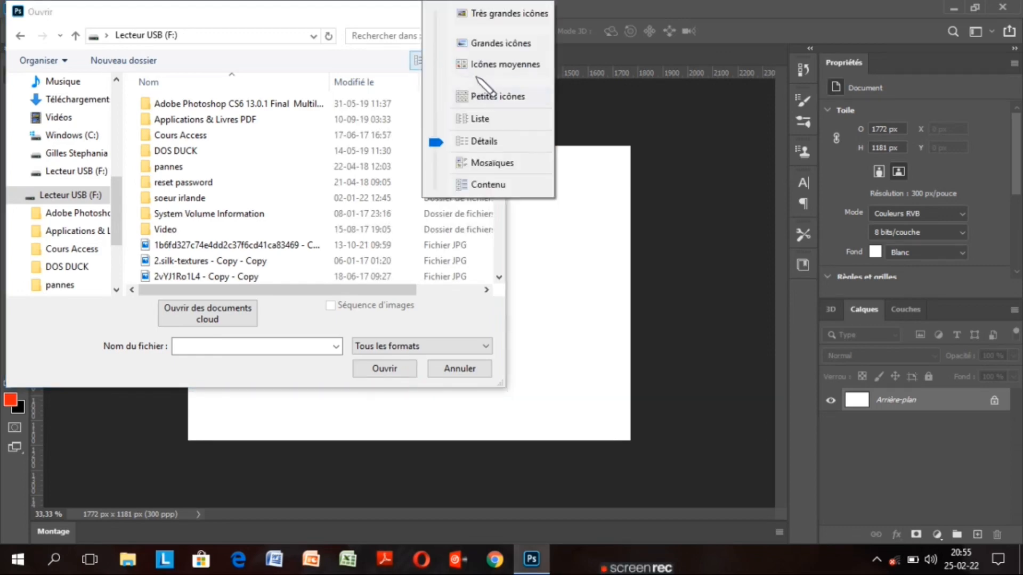
click(498, 42)
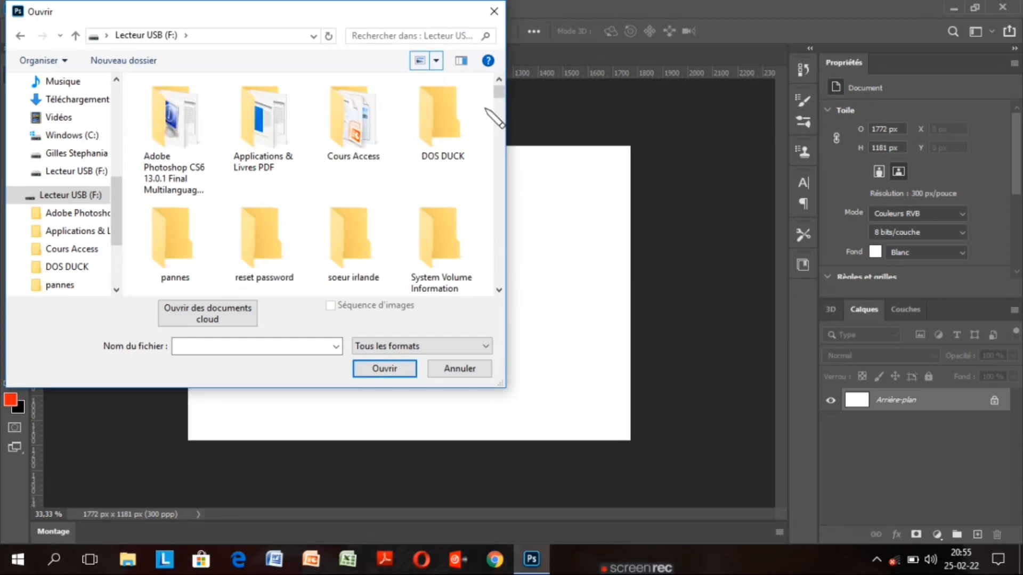
scroll(490, 104, down, 3)
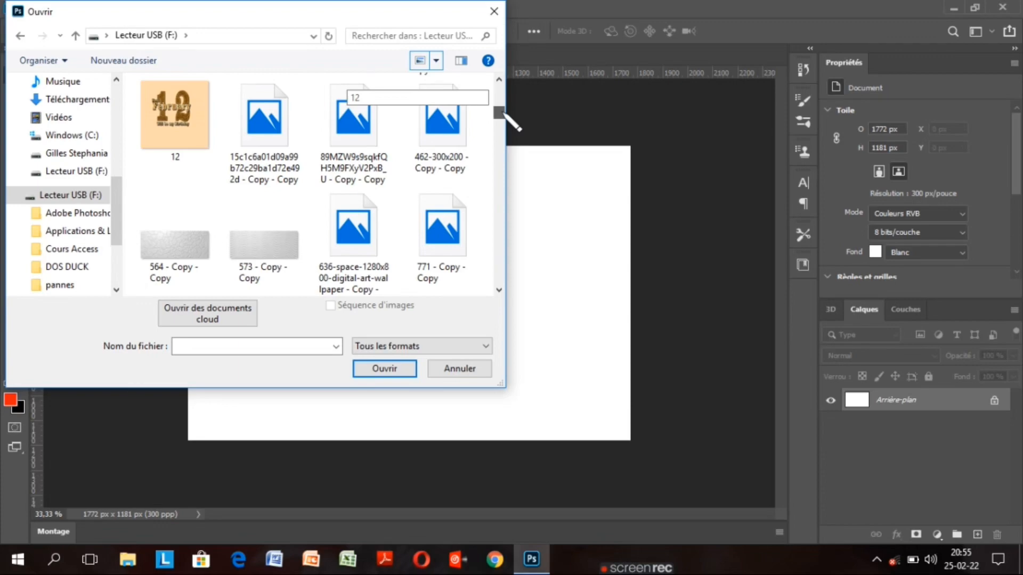
mouse_move(504, 114)
mouse_down()
mouse_move(504, 139)
mouse_move(504, 122)
mouse_up()
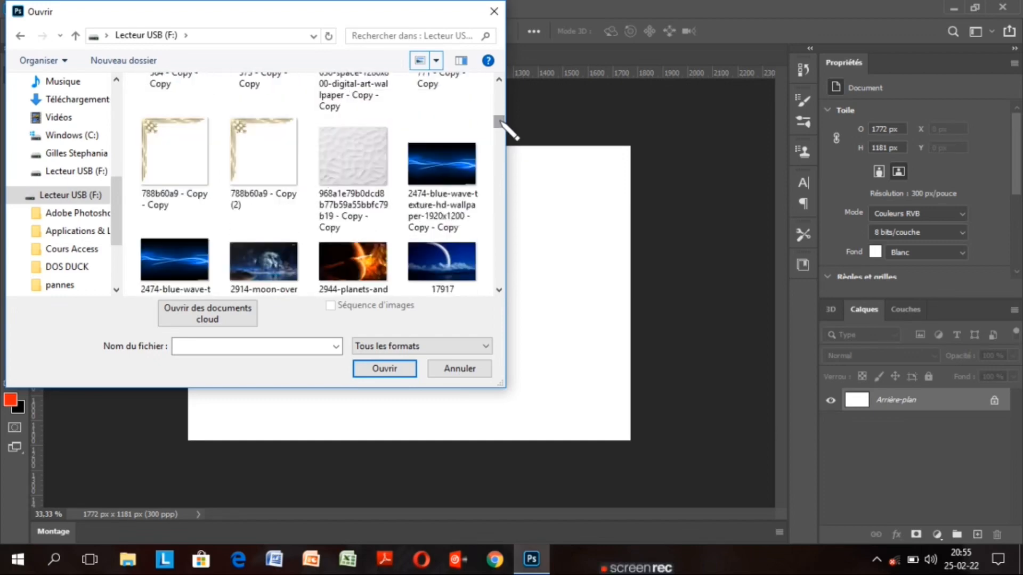
click(361, 158)
click(385, 369)
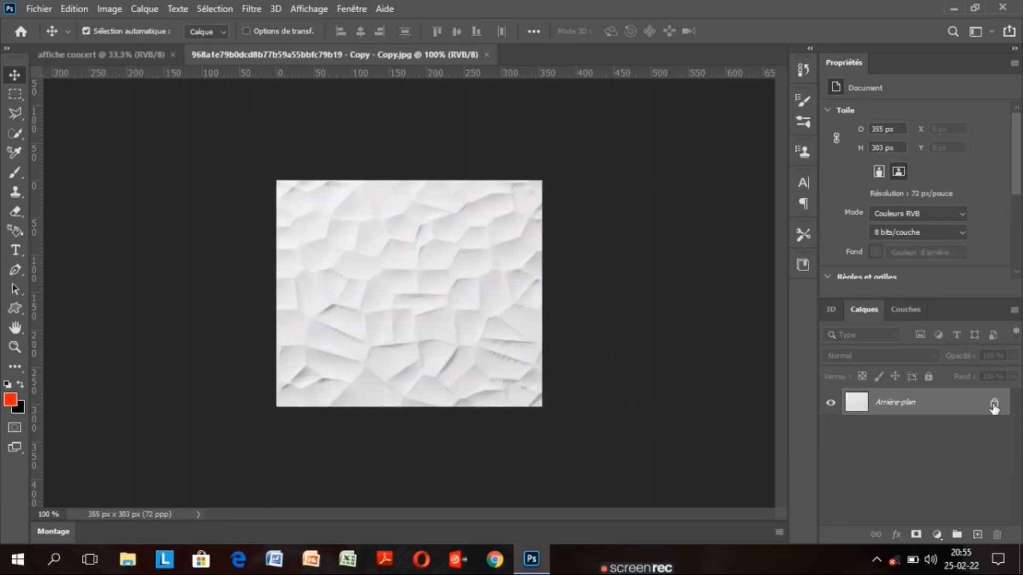
Unlock the texture's layer and drag it into the affiche concert poster as Calque 1
click(994, 405)
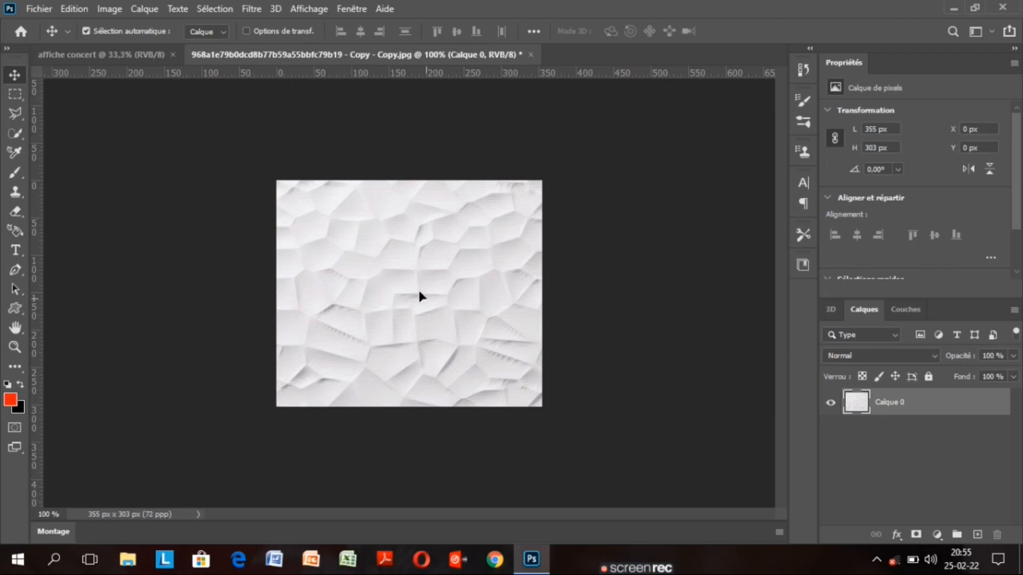
drag(419, 293, 371, 278)
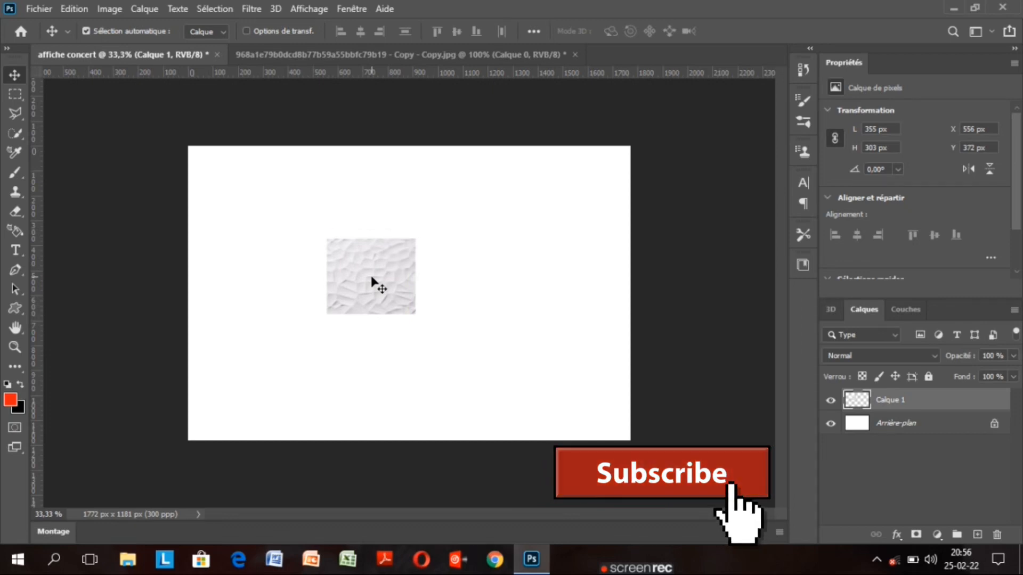
key(ctrl)
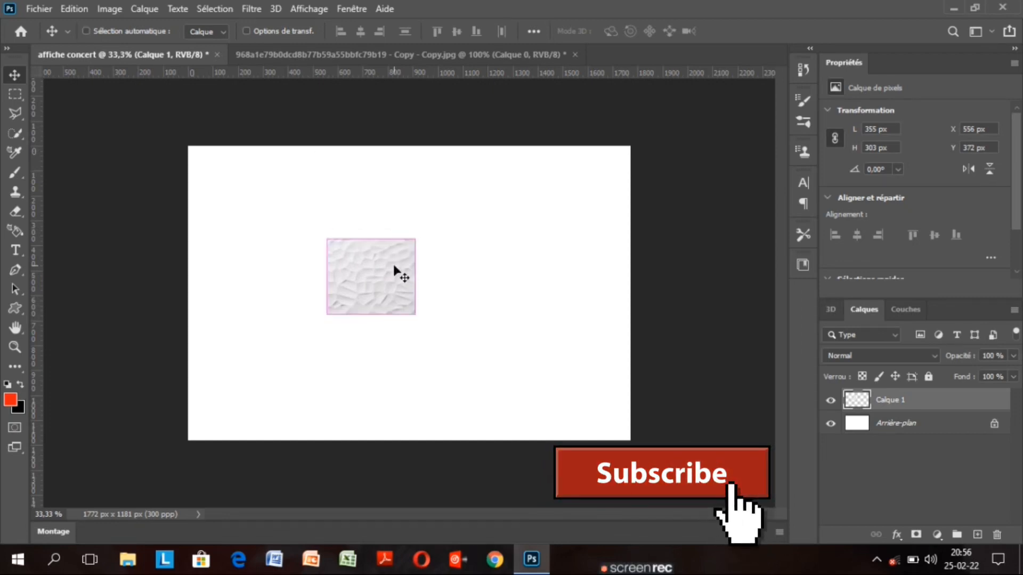
key(ctrl+t)
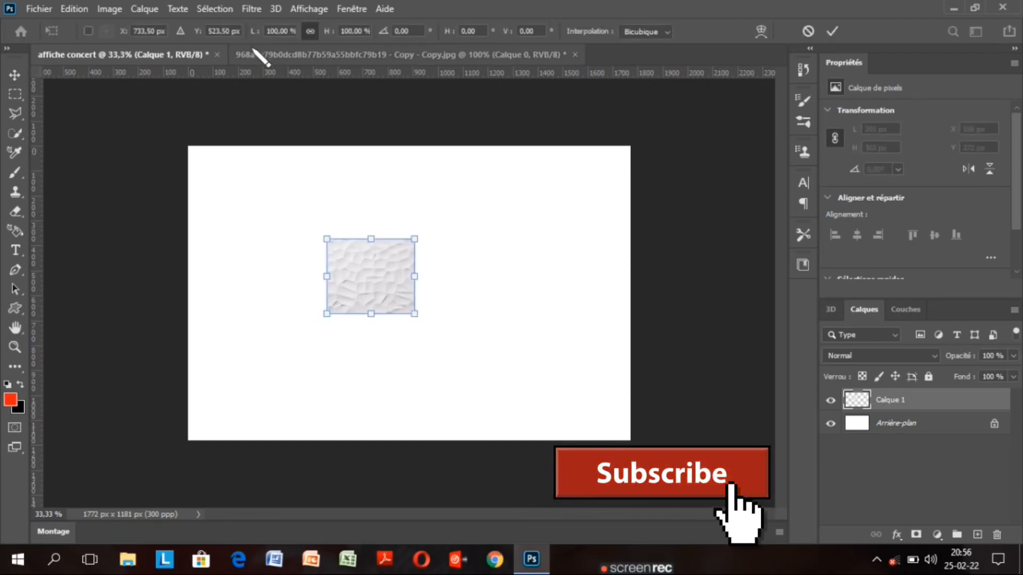
Close the original texture document without saving changes
drag(253, 49, 252, 39)
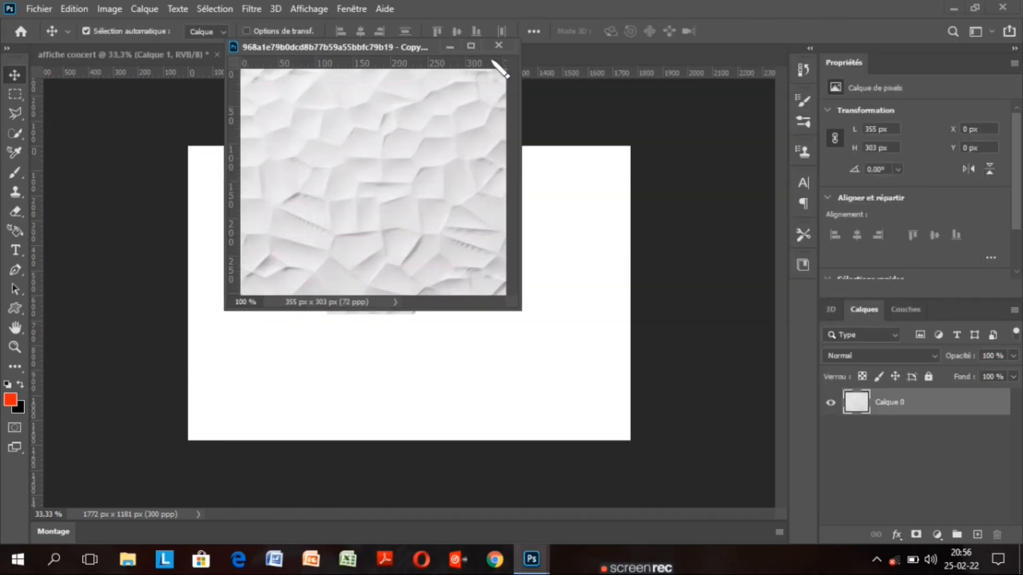
click(496, 46)
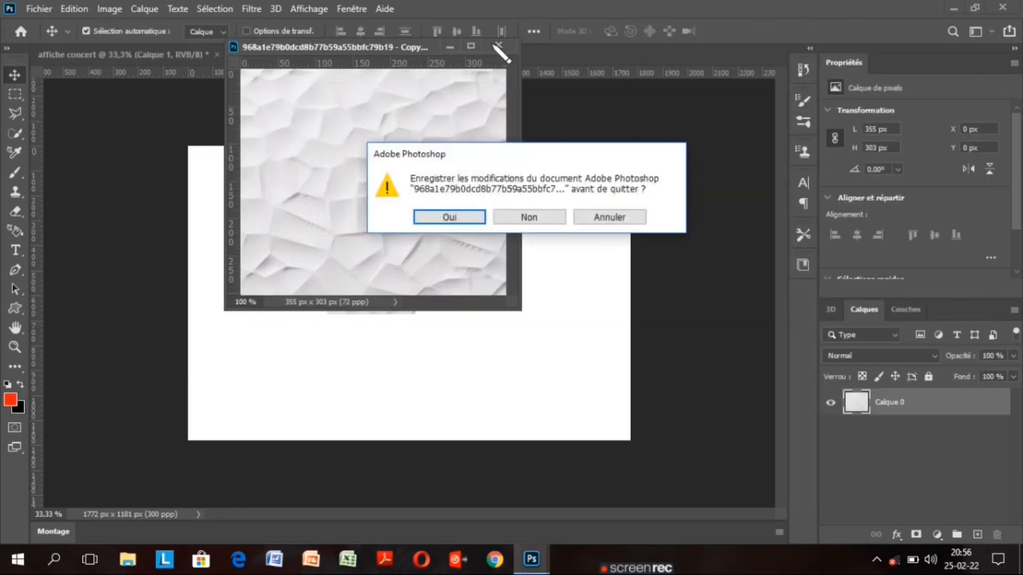
click(529, 217)
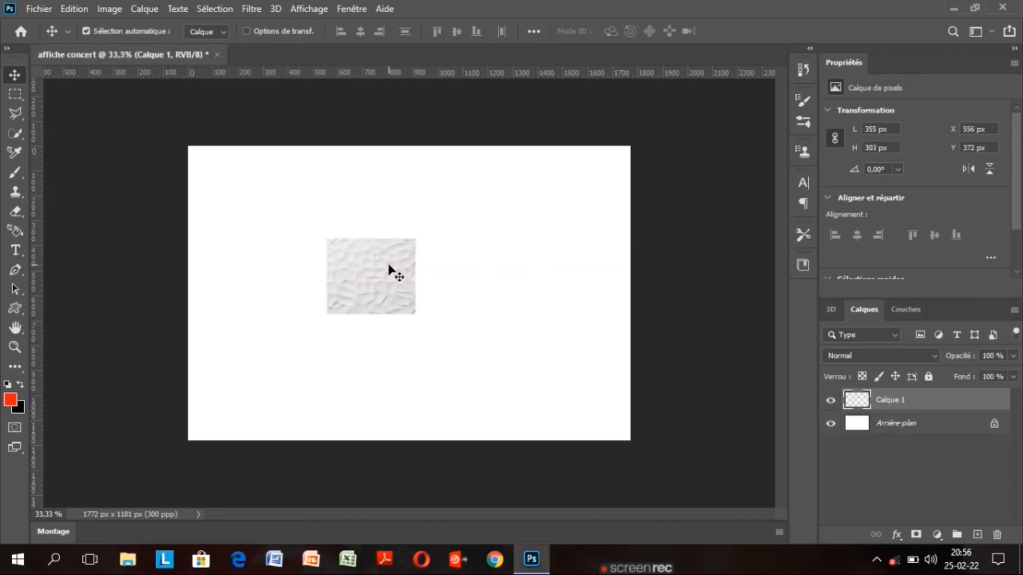
key(ctrl+t)
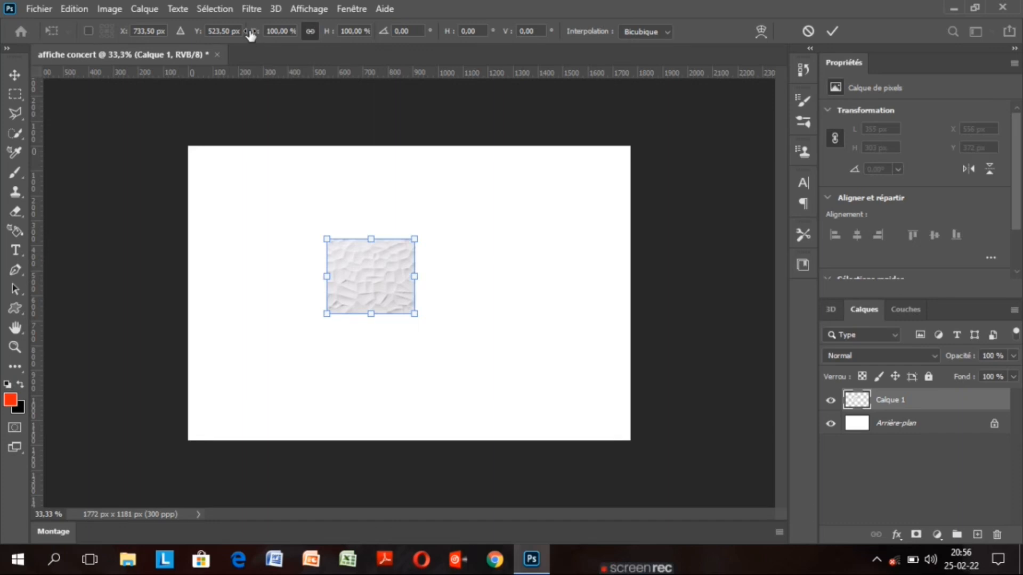
Free Transform Calque 1's texture to about 1768 × 1510 px so it covers the whole canvas
drag(253, 34, 510, 65)
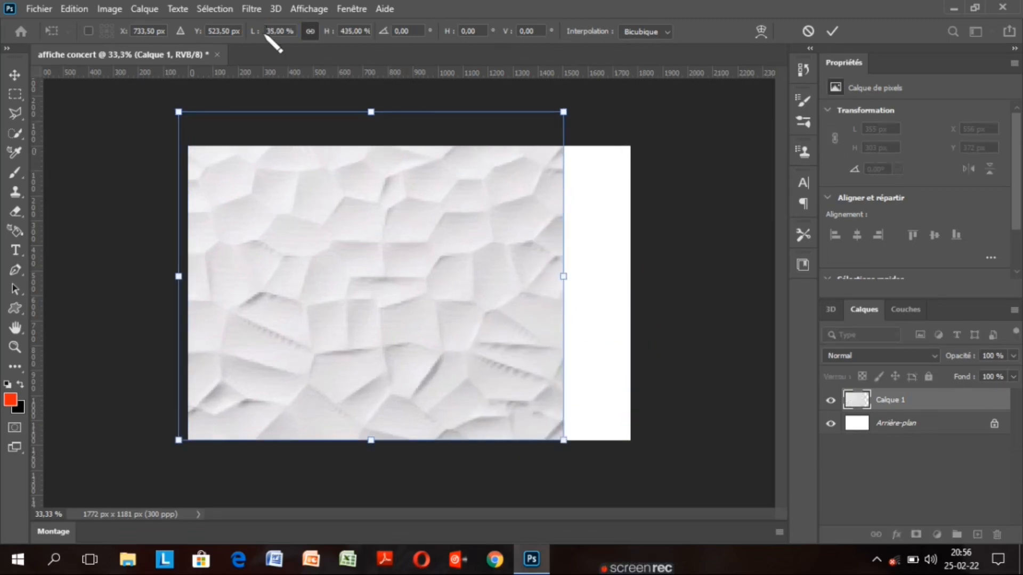
drag(254, 32, 196, 50)
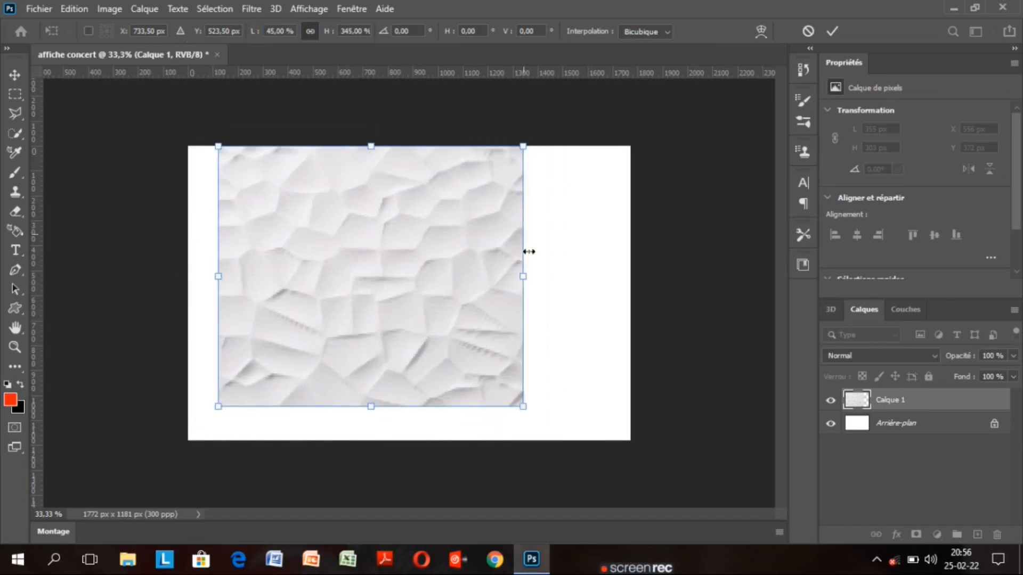
mouse_move(523, 276)
mouse_down()
mouse_move(627, 283)
mouse_move(525, 290)
mouse_up()
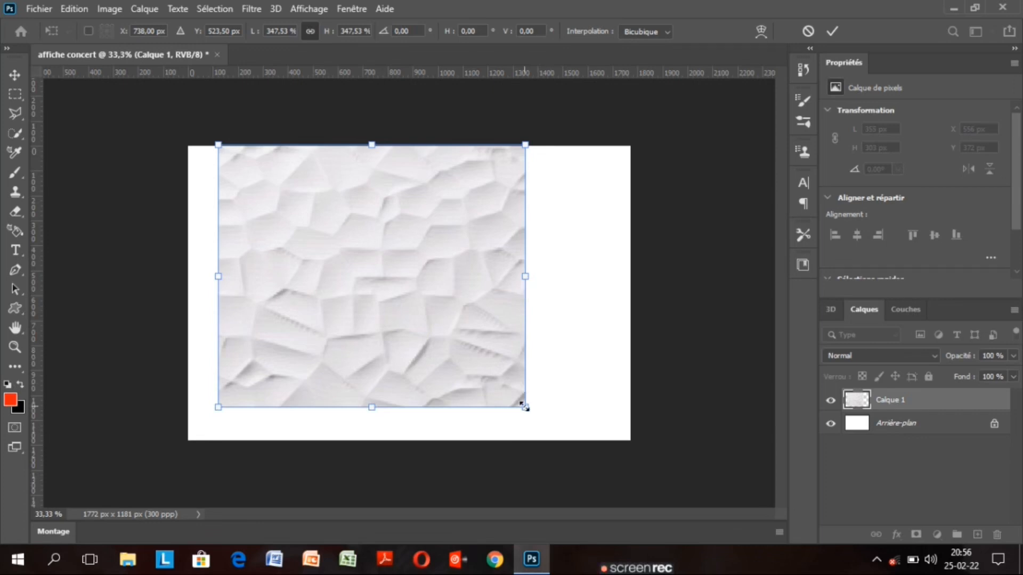
drag(525, 407, 564, 440)
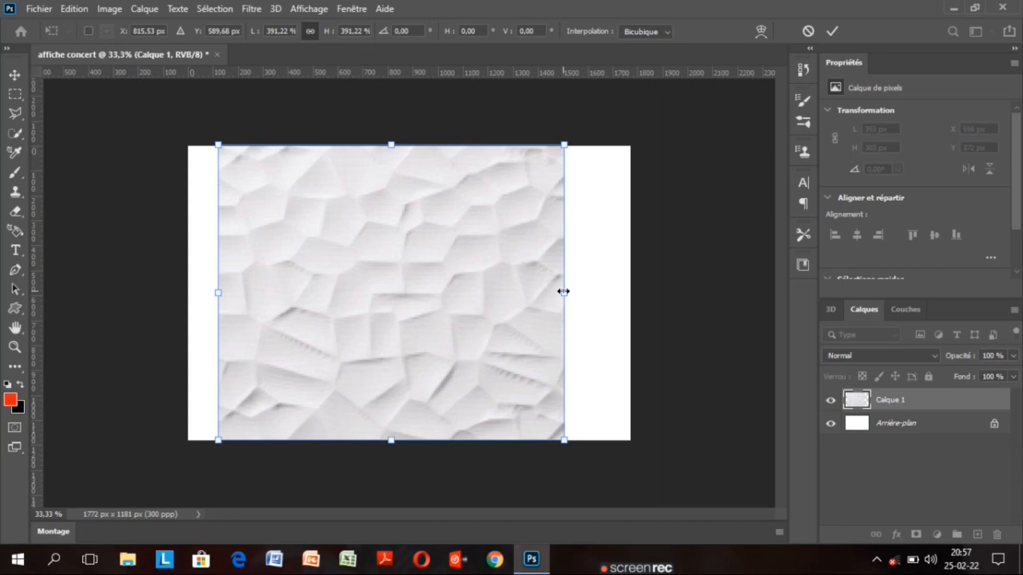
drag(563, 291, 630, 289)
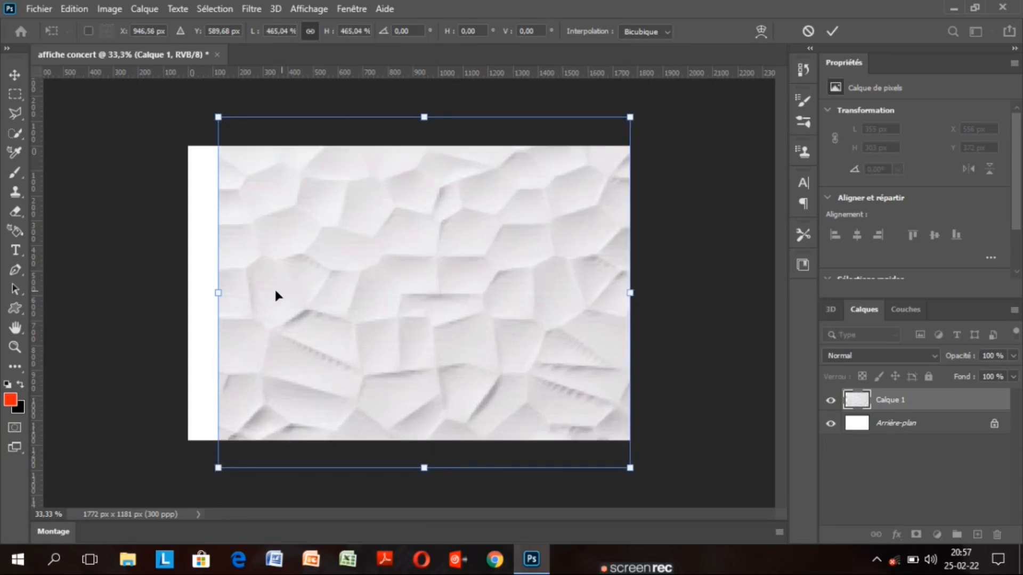
drag(216, 294, 188, 293)
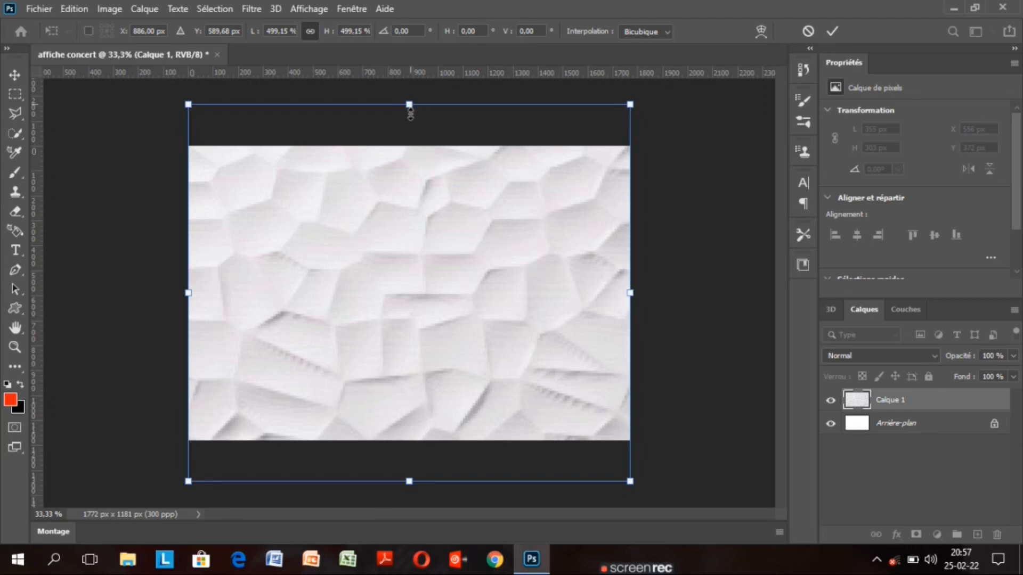
mouse_move(409, 112)
mouse_down()
mouse_move(408, 130)
mouse_move(407, 105)
mouse_up()
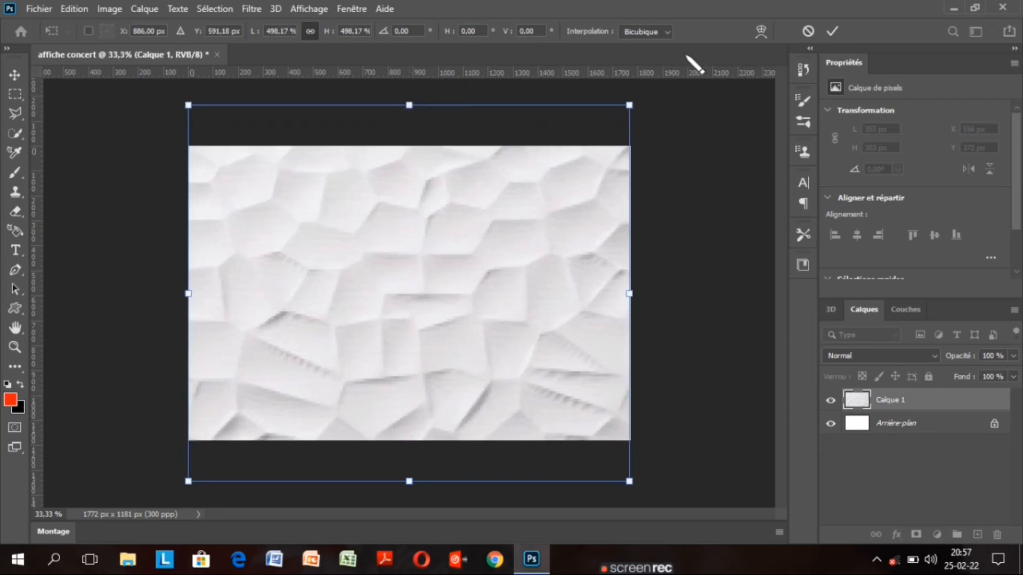
click(831, 31)
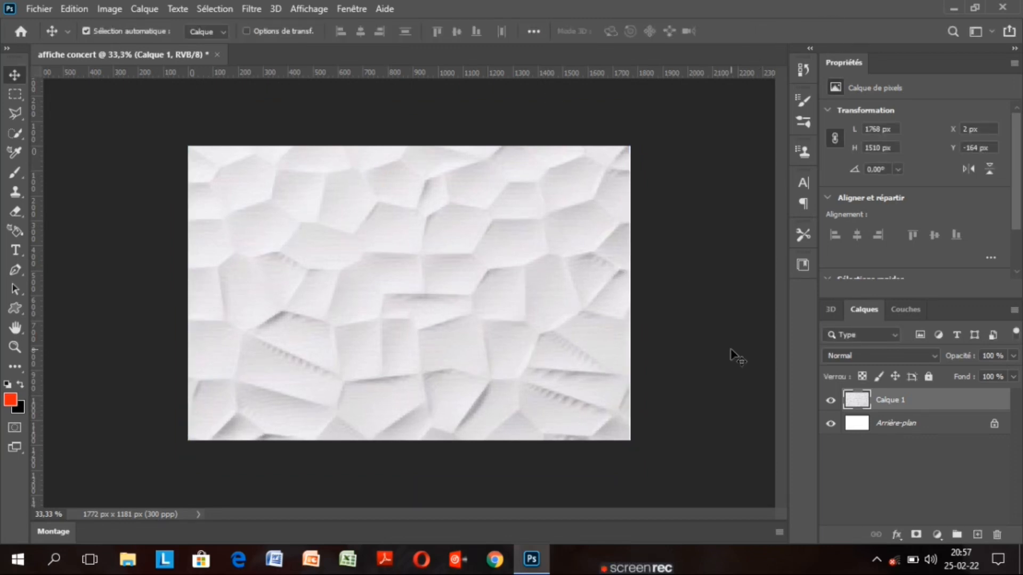
Set Calque 1 to Exclusion blending at 80% opacity for a dark grey faceted background
drag(818, 420, 787, 424)
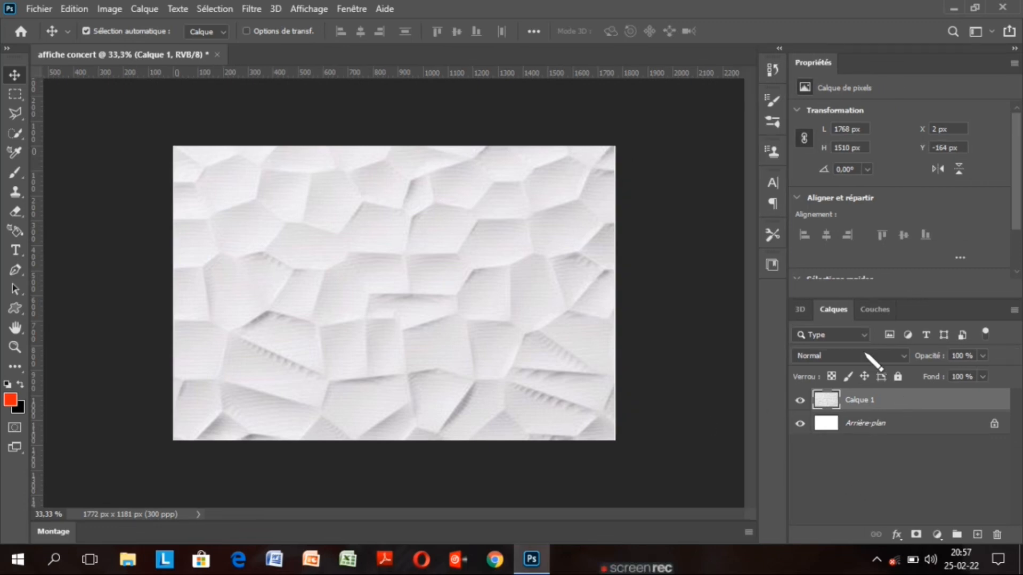
click(865, 355)
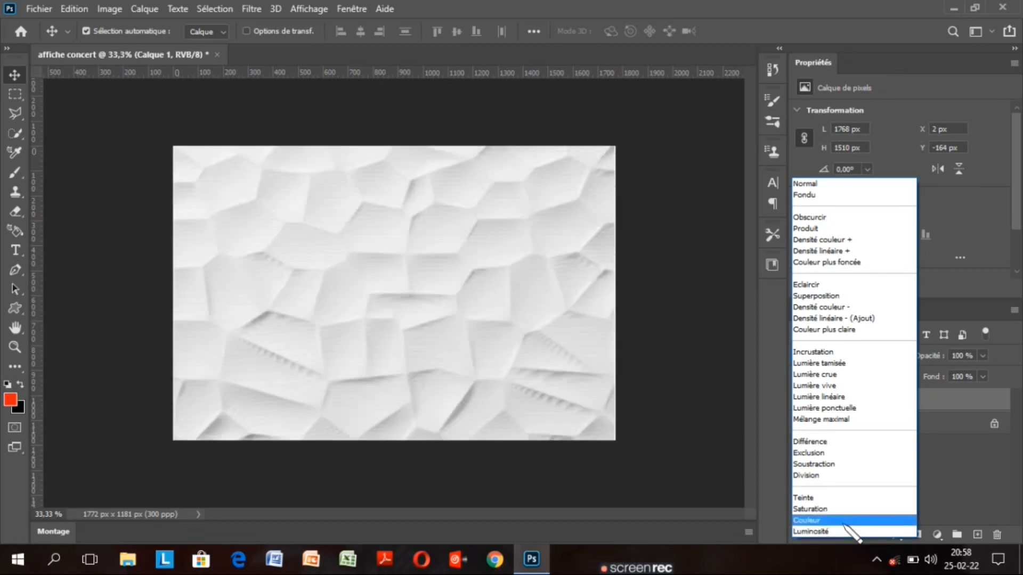
click(840, 452)
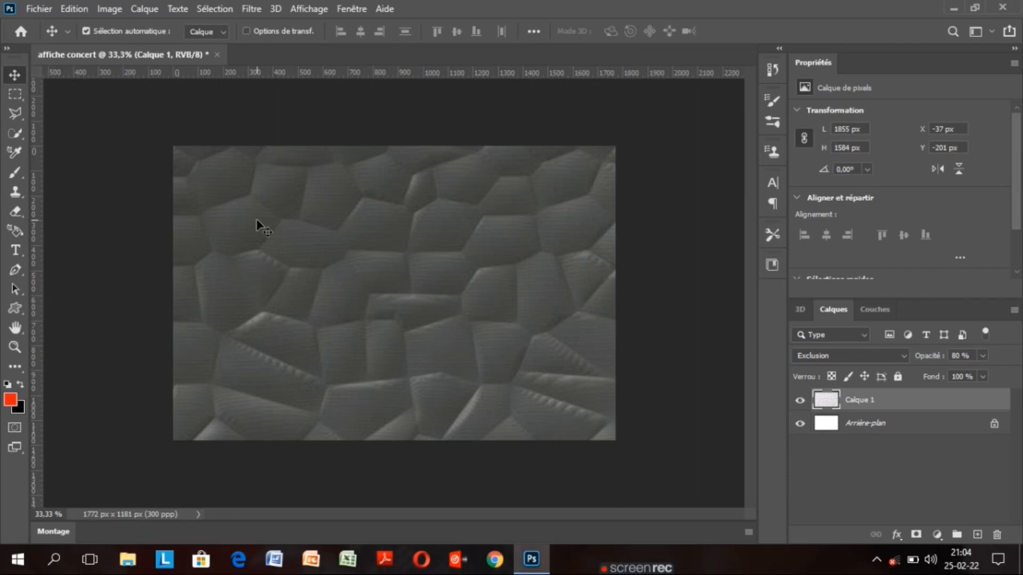
click(39, 9)
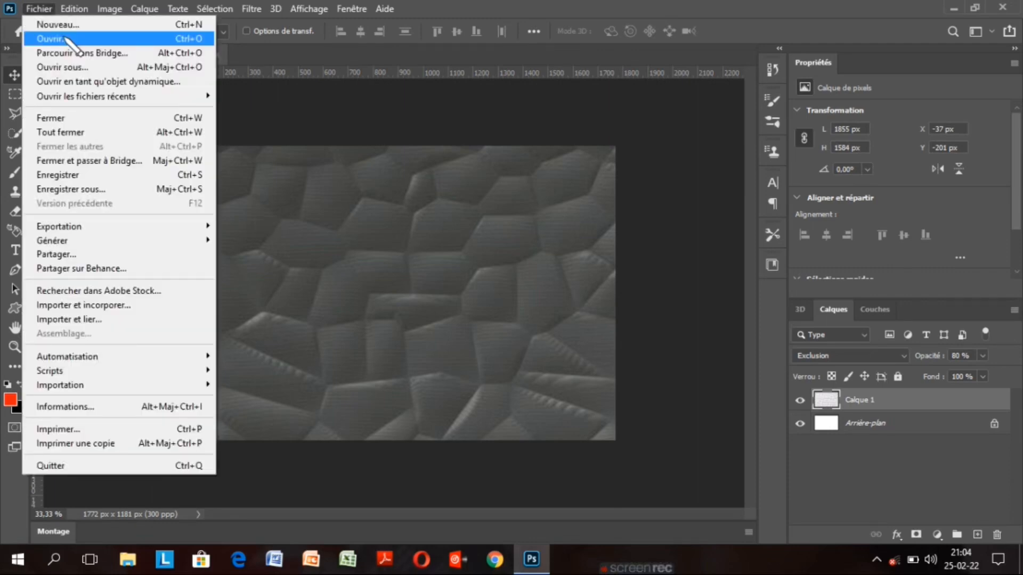
Open the portrait photo QOVS7186.JPG from the Bureau folder
click(66, 39)
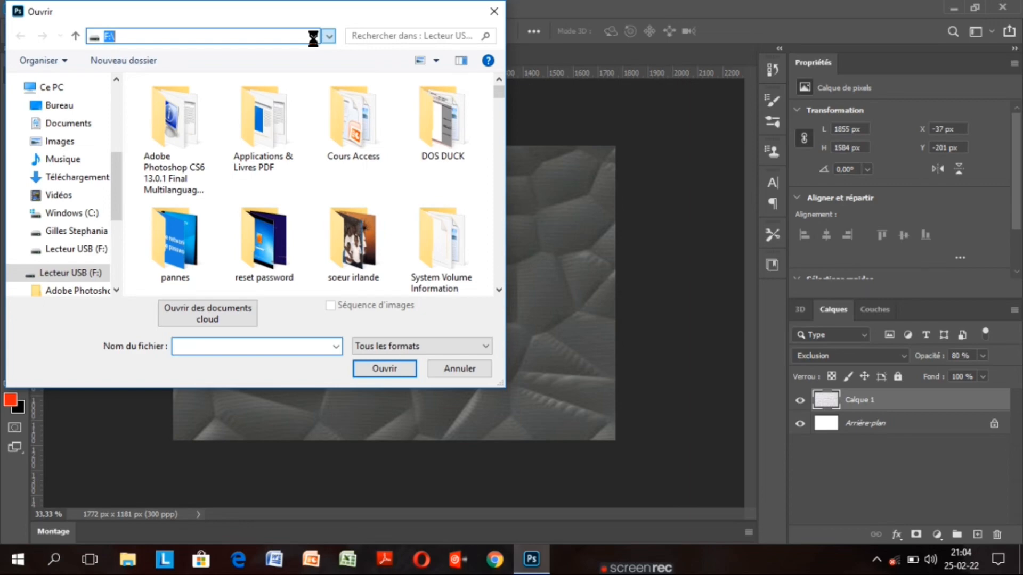
click(69, 106)
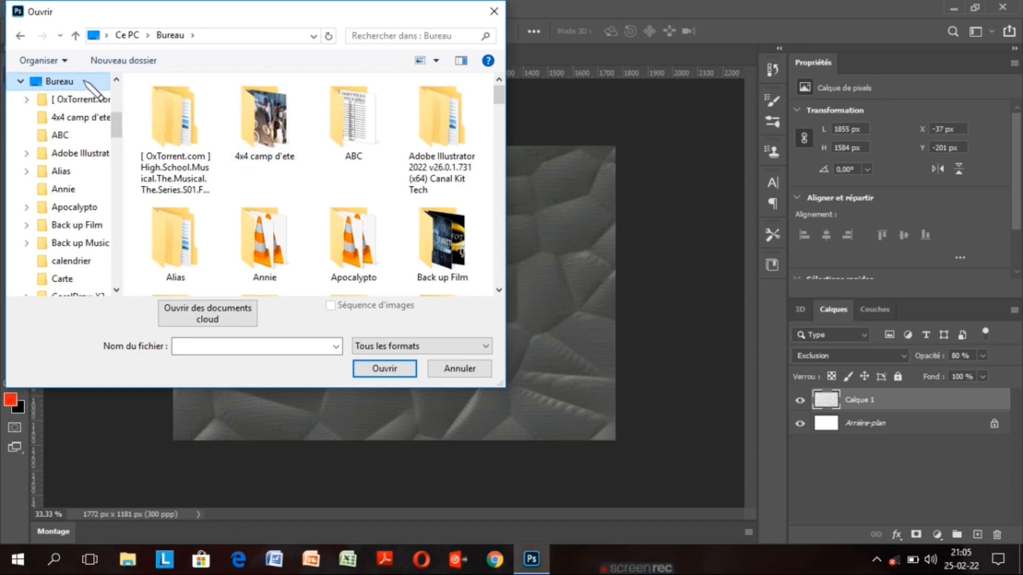
drag(495, 101, 523, 276)
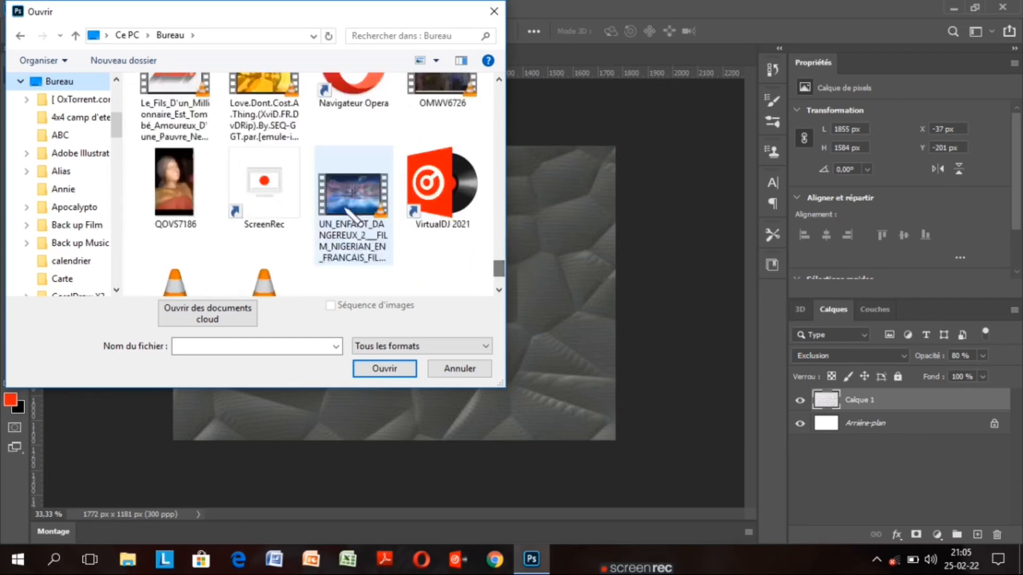
click(192, 188)
click(399, 369)
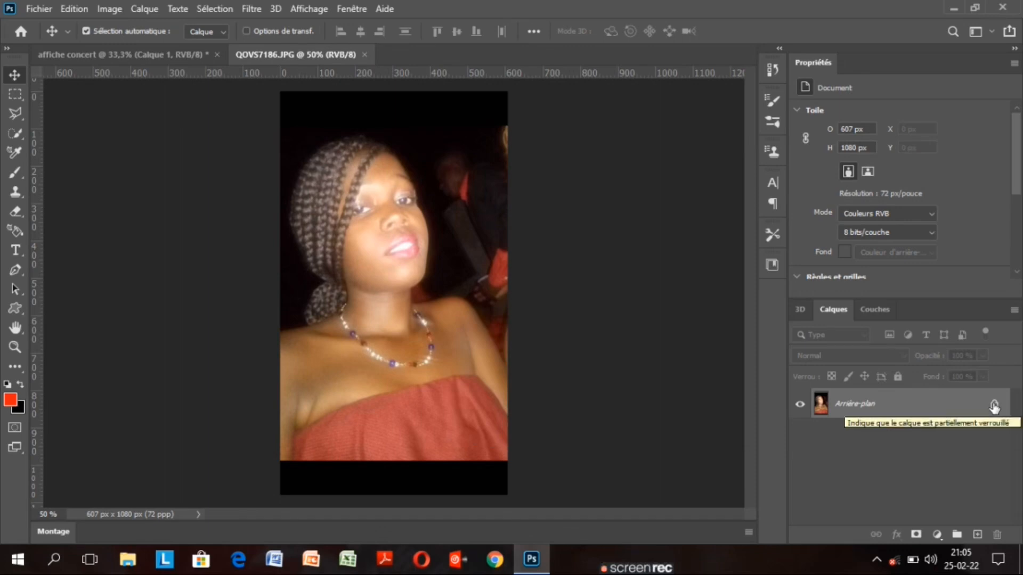
Unlock the photo's layer as Calque 0 and auto-select the woman with Sélection > Sujet
click(994, 406)
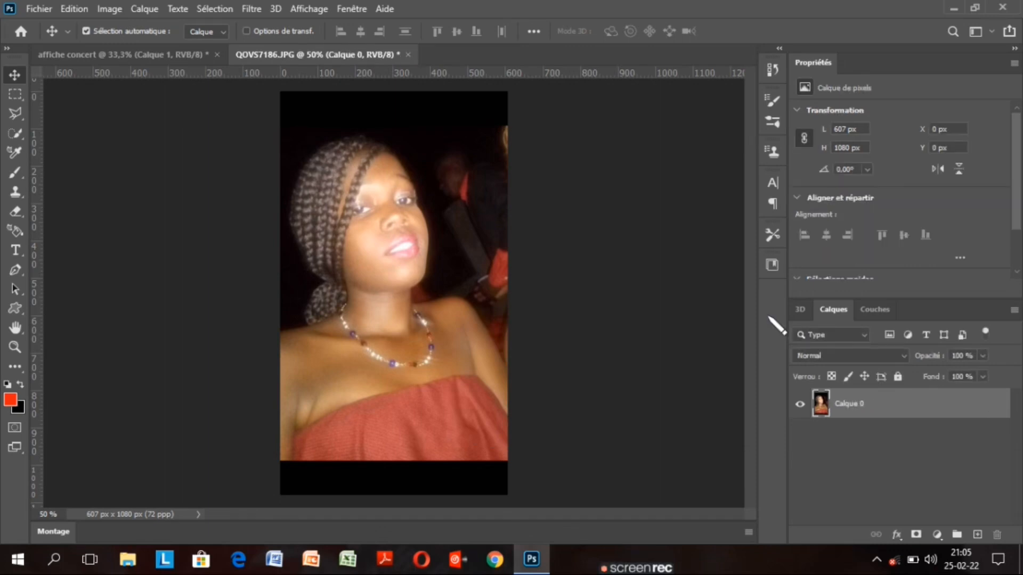
click(216, 9)
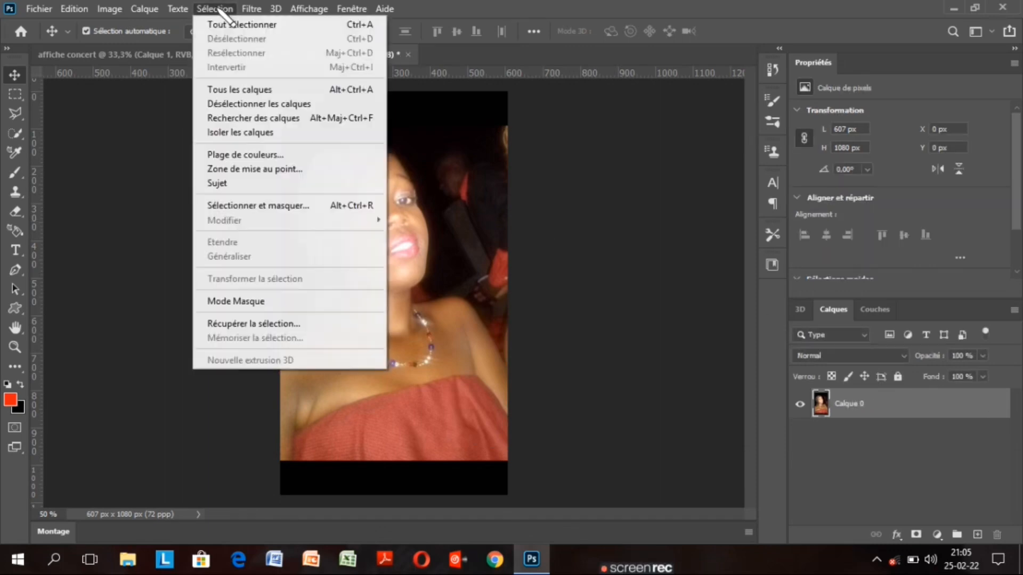
click(247, 184)
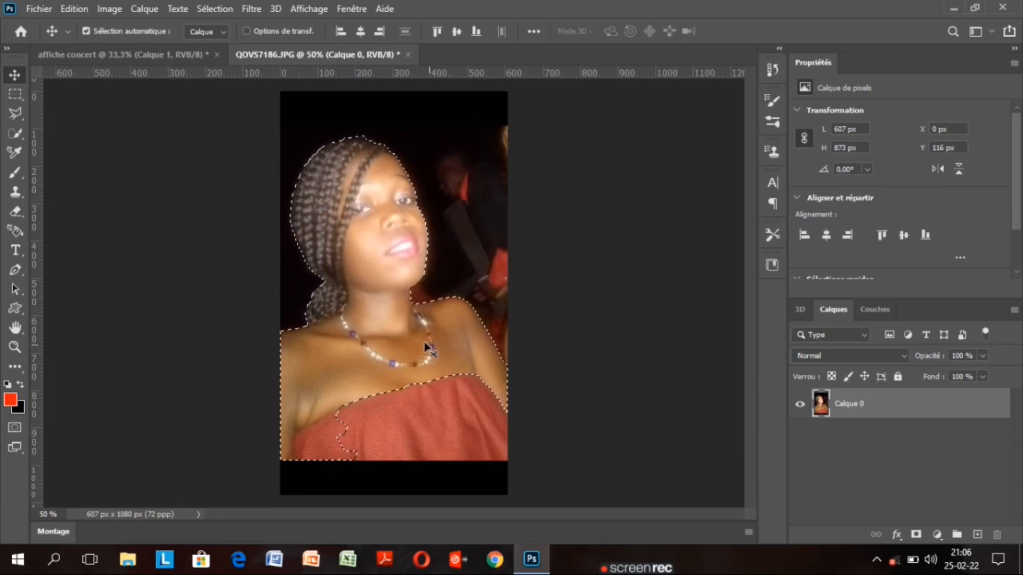
Add the whole red dress to the selection with a 29 px Quick Selection brush in add mode
key(g)
click(18, 135)
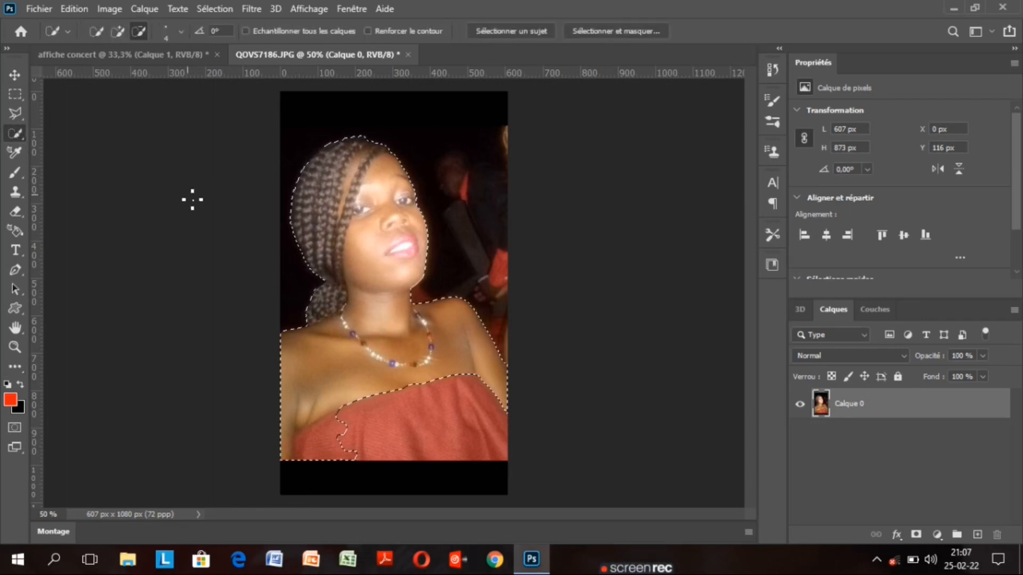
click(118, 31)
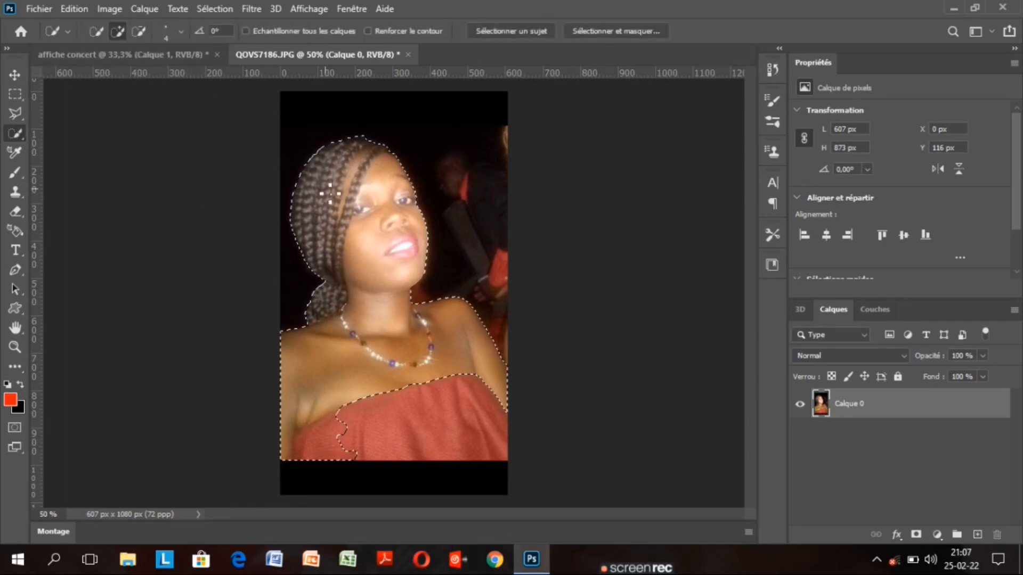
right_click(387, 357)
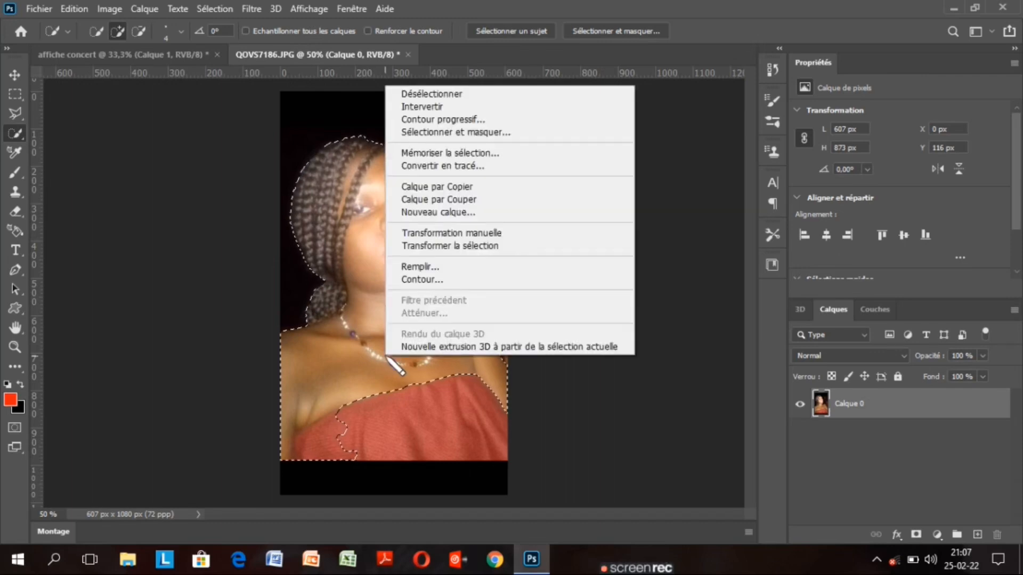
click(540, 16)
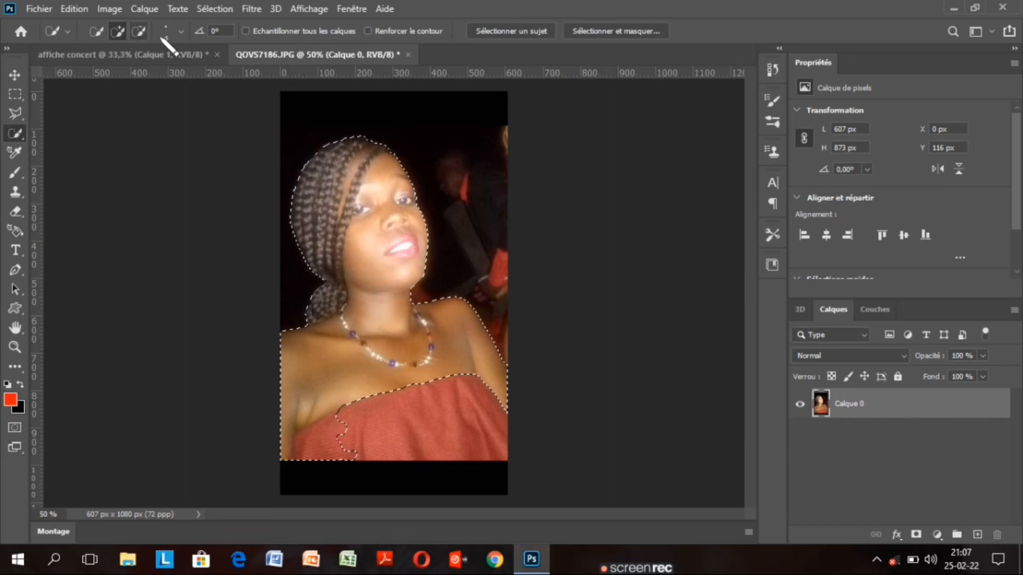
click(183, 33)
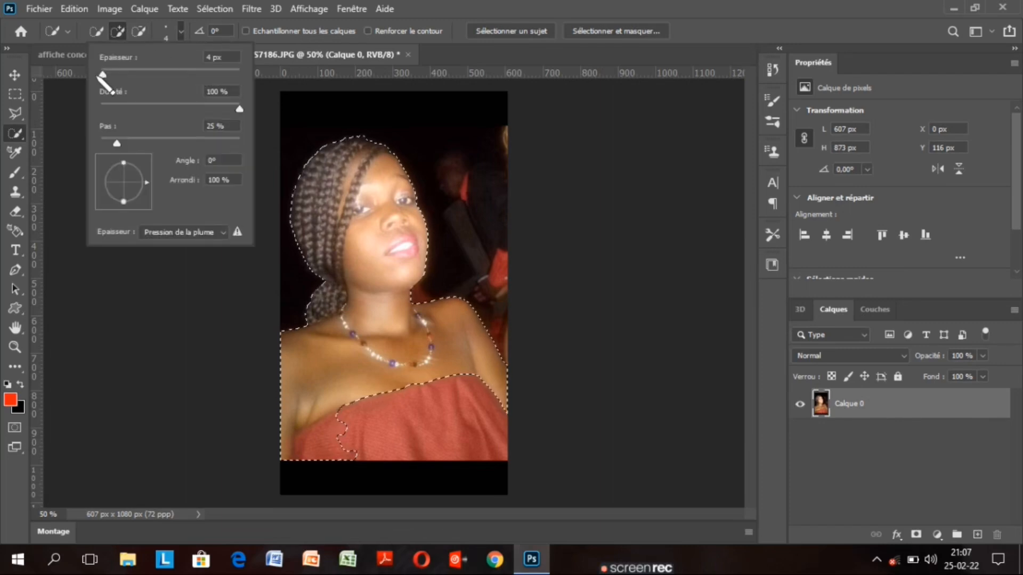
drag(101, 74, 120, 75)
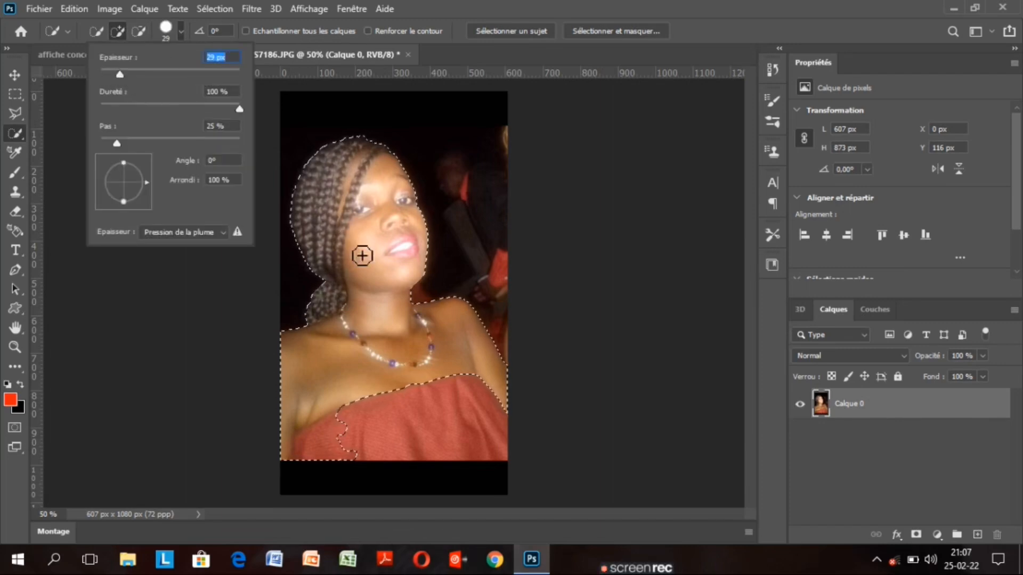
click(468, 12)
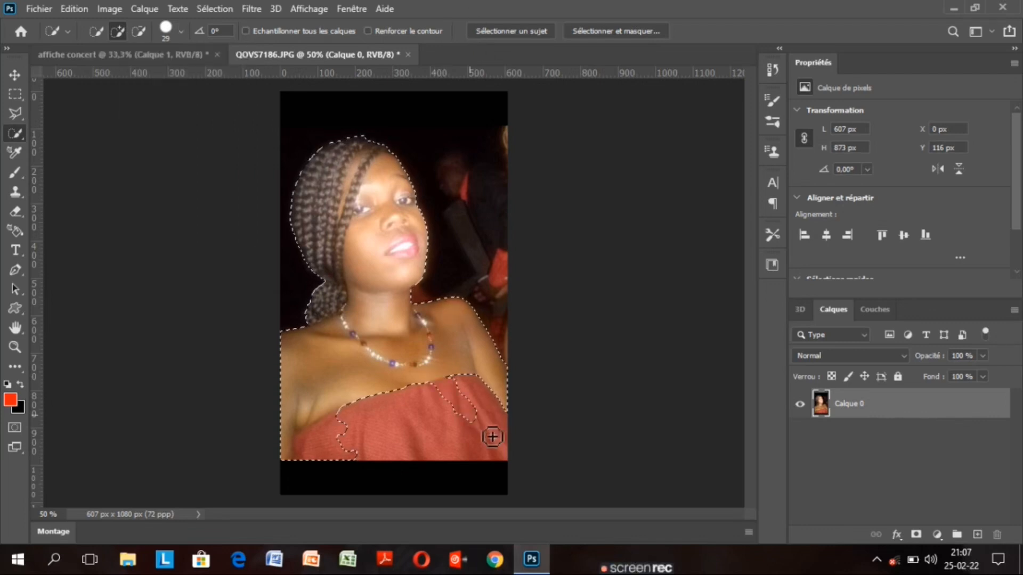
drag(492, 437, 514, 452)
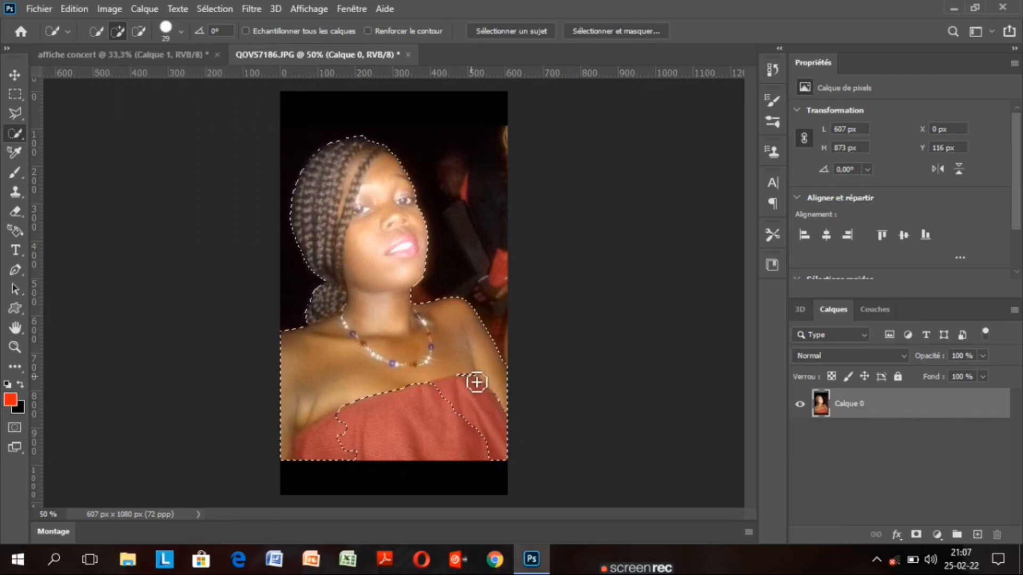
mouse_move(469, 387)
mouse_down()
mouse_move(360, 420)
mouse_move(345, 410)
mouse_move(368, 408)
mouse_up()
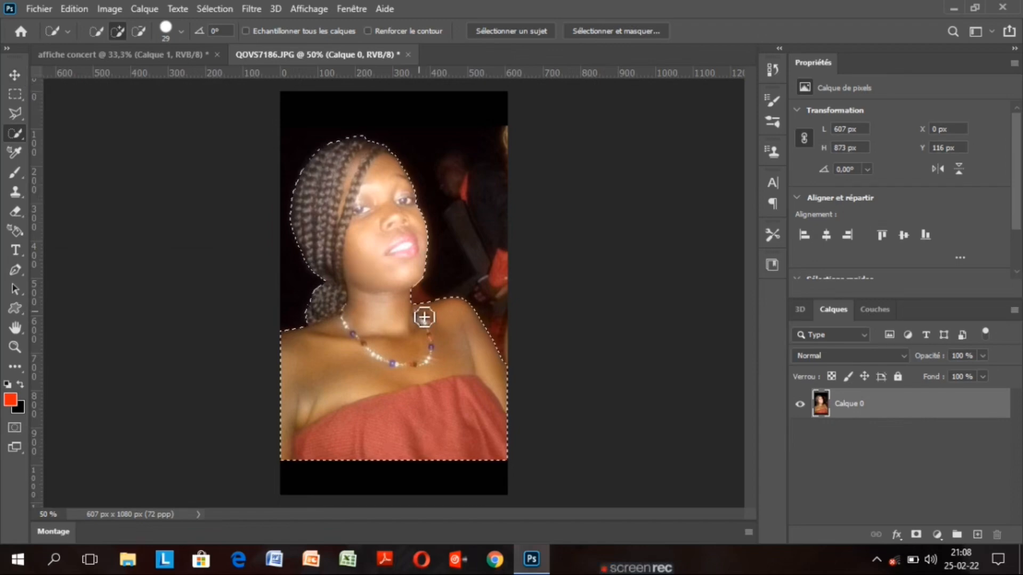
Copy the selected woman to a new layer, hide Calque 0, and drag her into the poster as Calque 2
key(v)
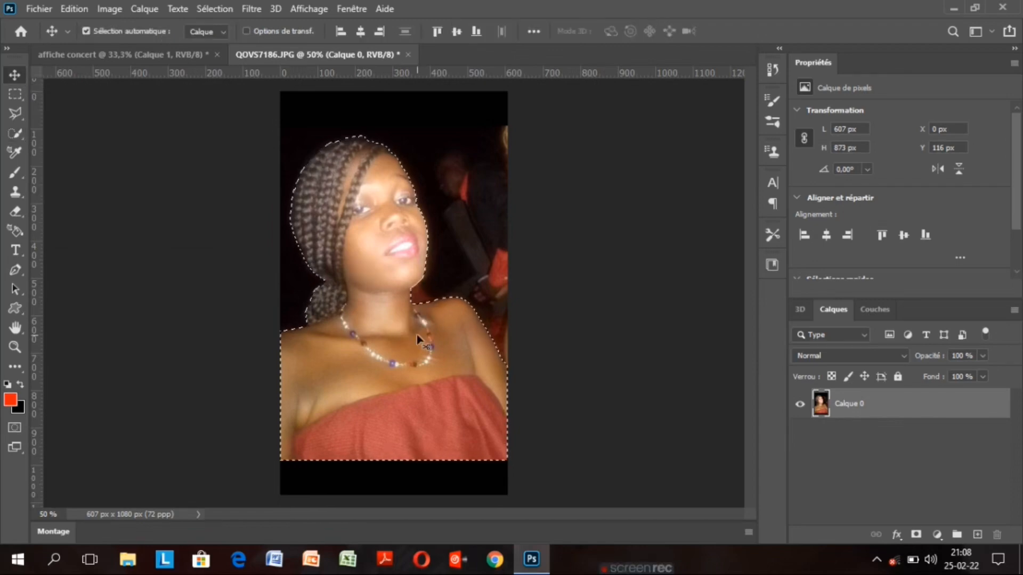
key(ctrl+c)
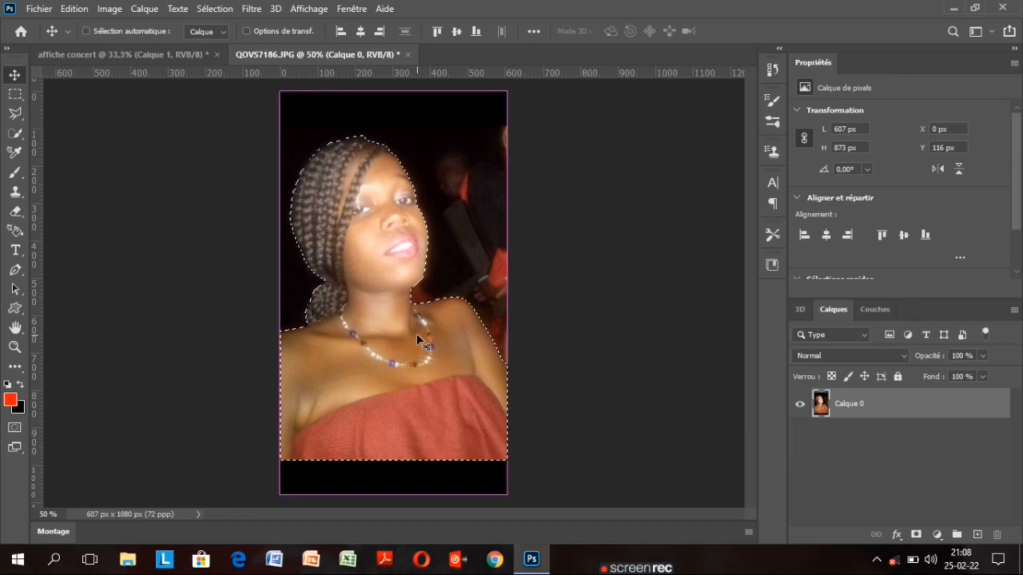
key(ctrl+v)
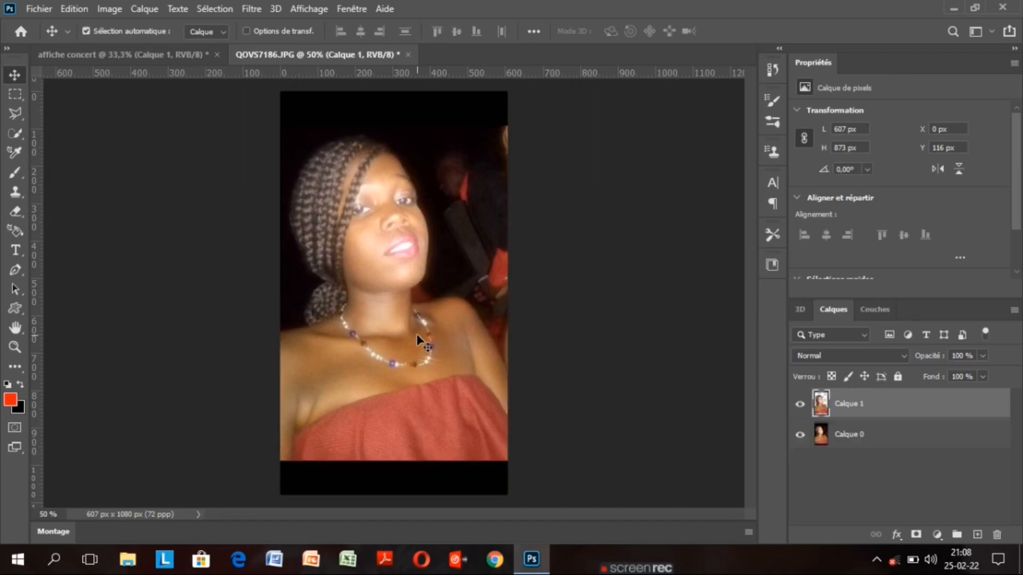
click(800, 435)
drag(414, 326, 259, 294)
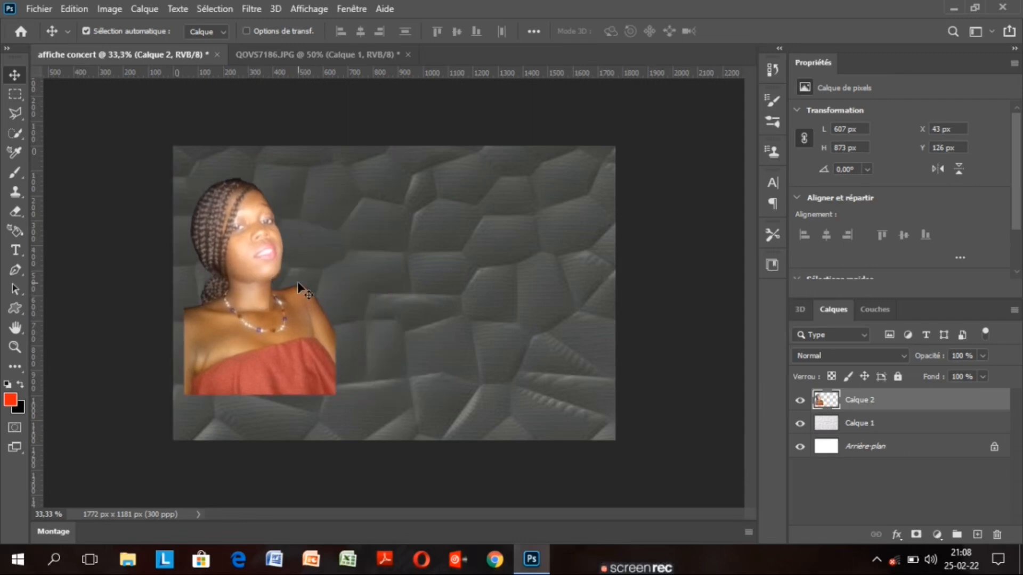
Resize Calque 2's woman to 709 × 1021 px at X 0, Y 160, then select Calque 1
key(ctrl+t)
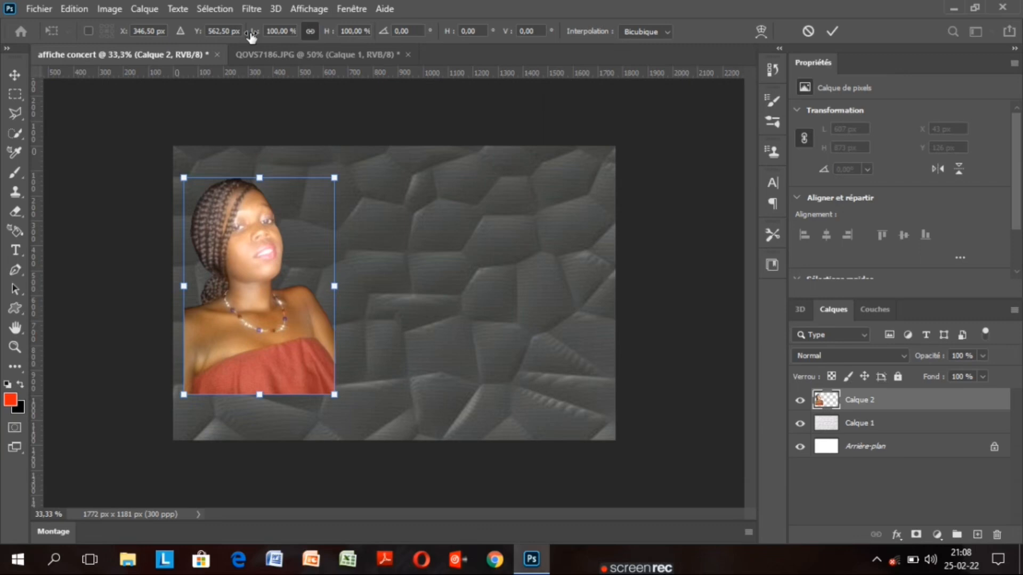
drag(252, 36, 265, 40)
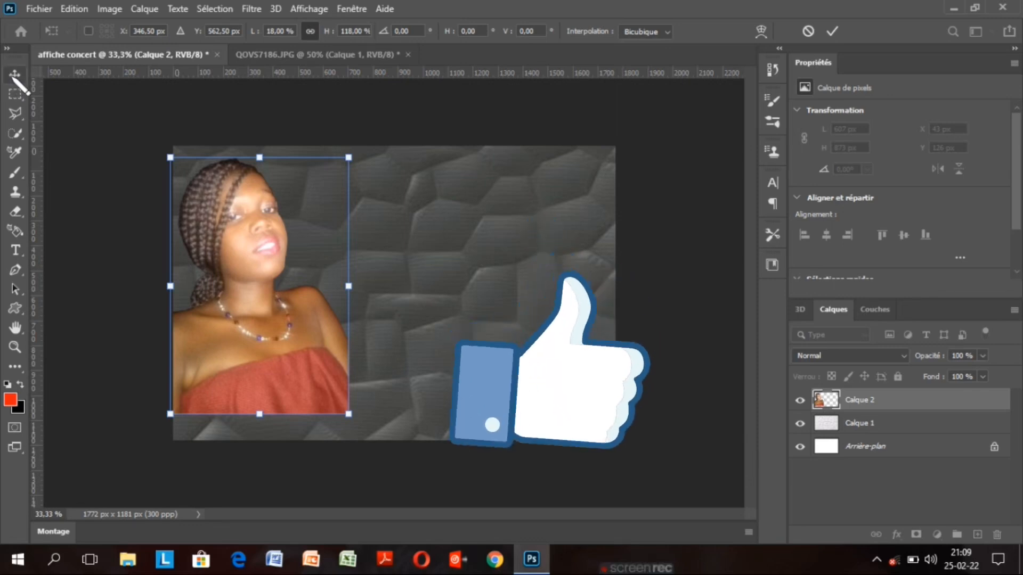
key(Return)
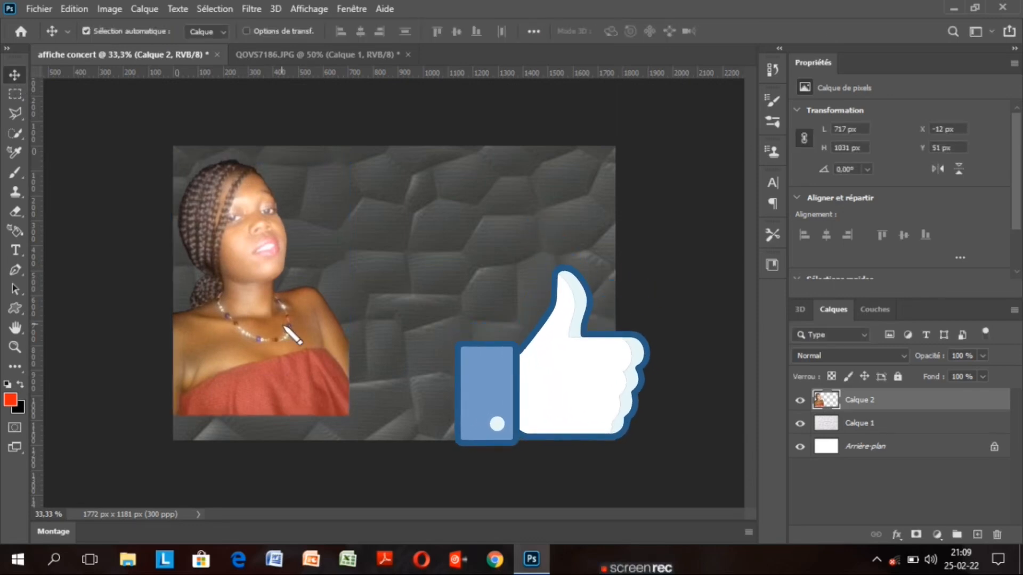
drag(290, 333, 270, 341)
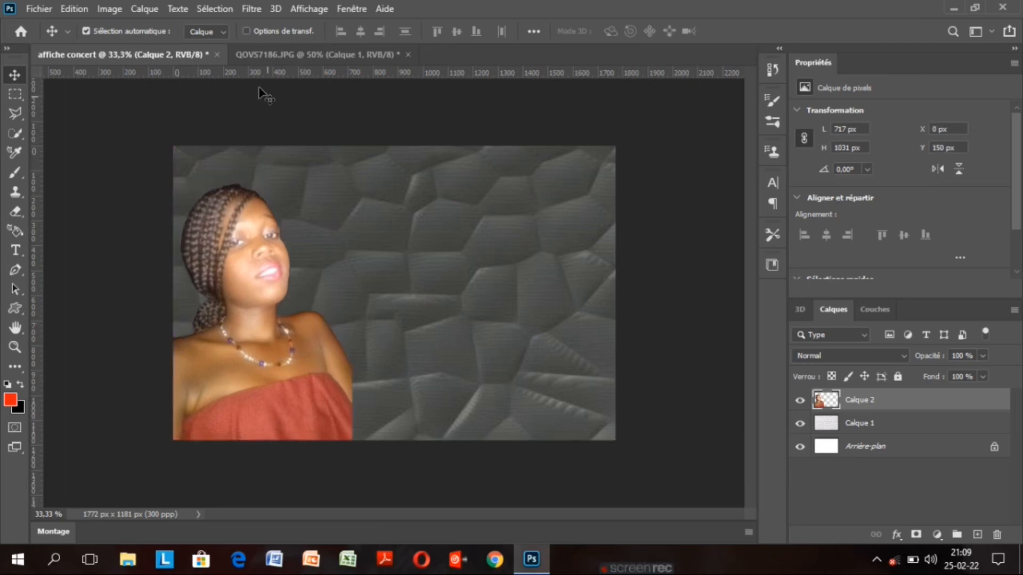
key(ctrl+t)
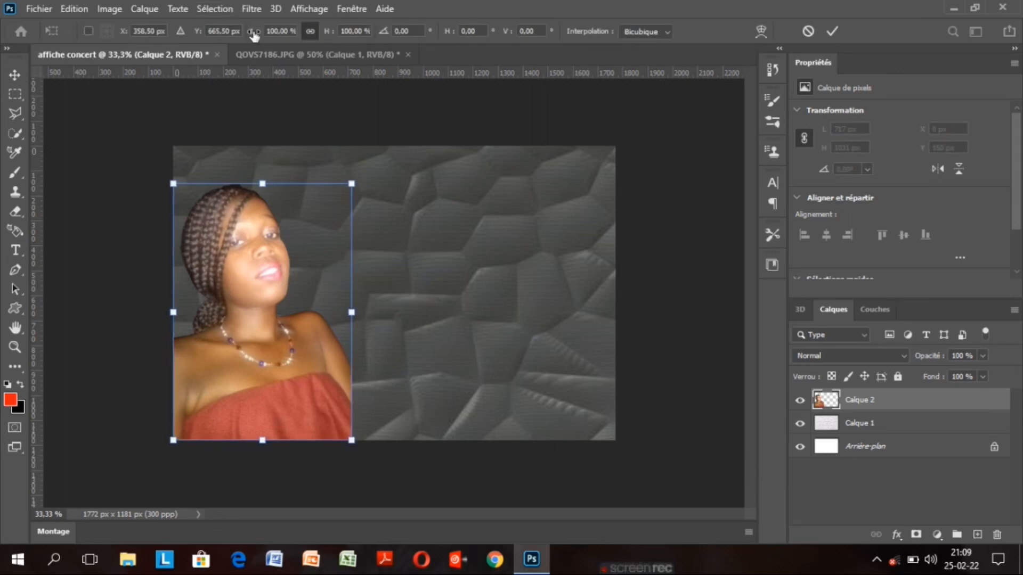
drag(253, 35, 254, 35)
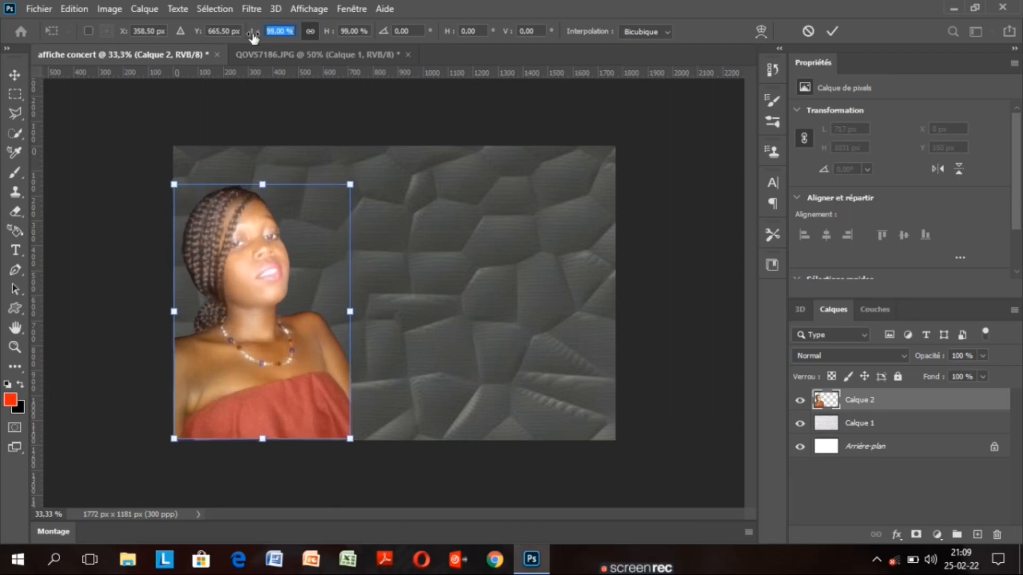
click(832, 34)
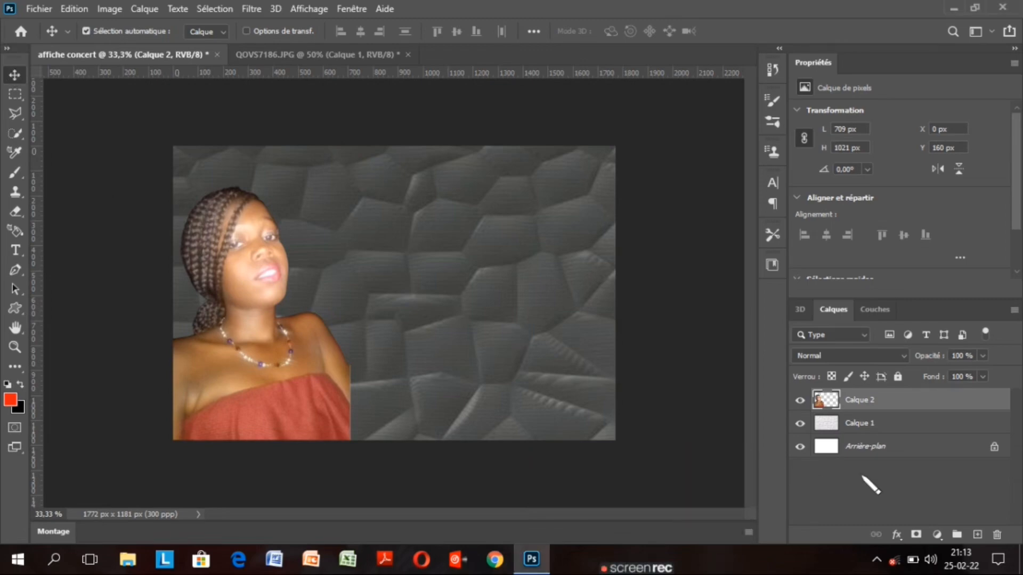
click(905, 428)
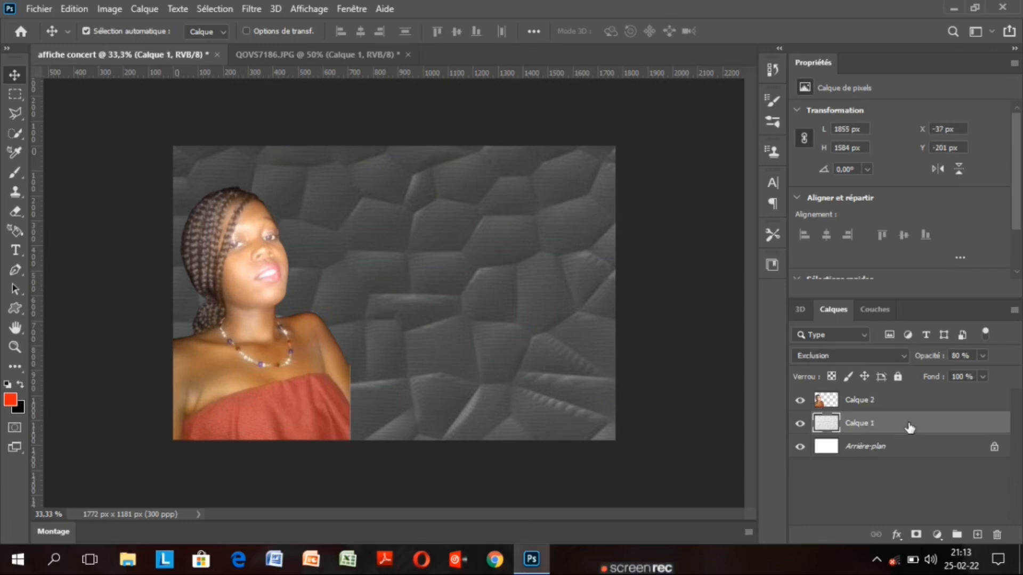
Add a Dégradé gradient fill layer and open its start colour stop in the gradient editor
click(937, 535)
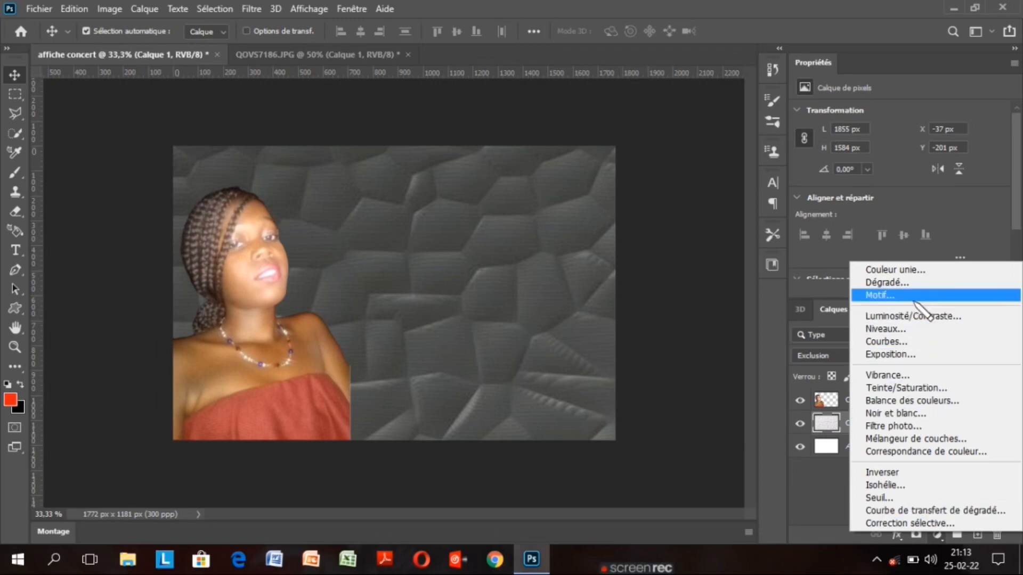
click(919, 284)
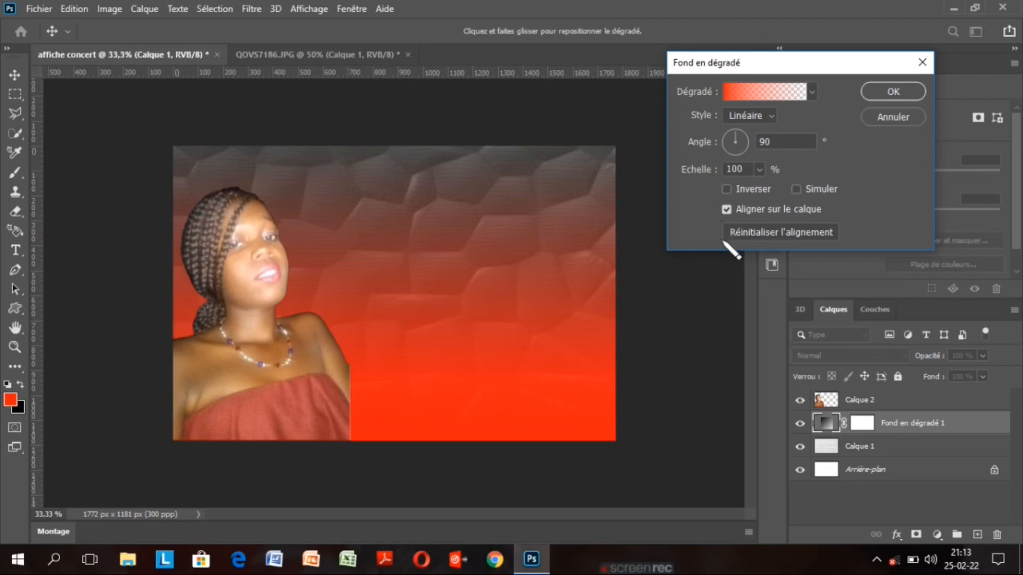
click(761, 91)
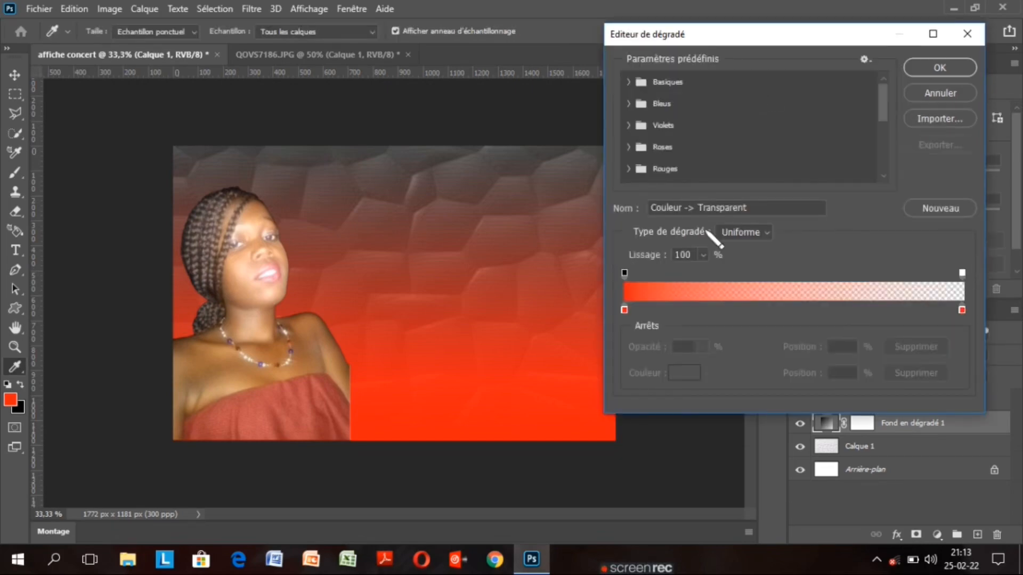
click(624, 310)
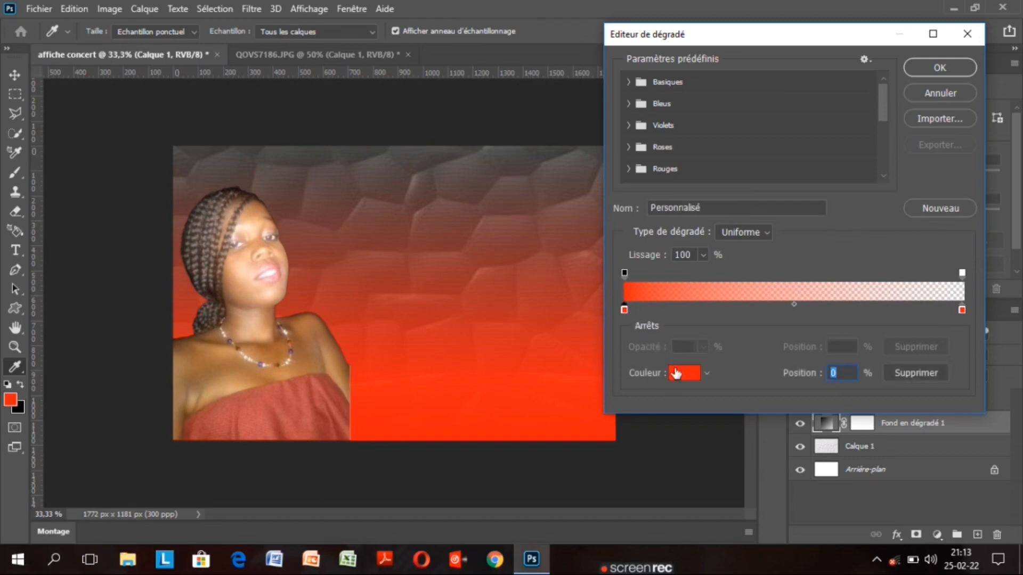
click(677, 373)
Sample a deep red from the dress as the gradient's start colour
click(337, 398)
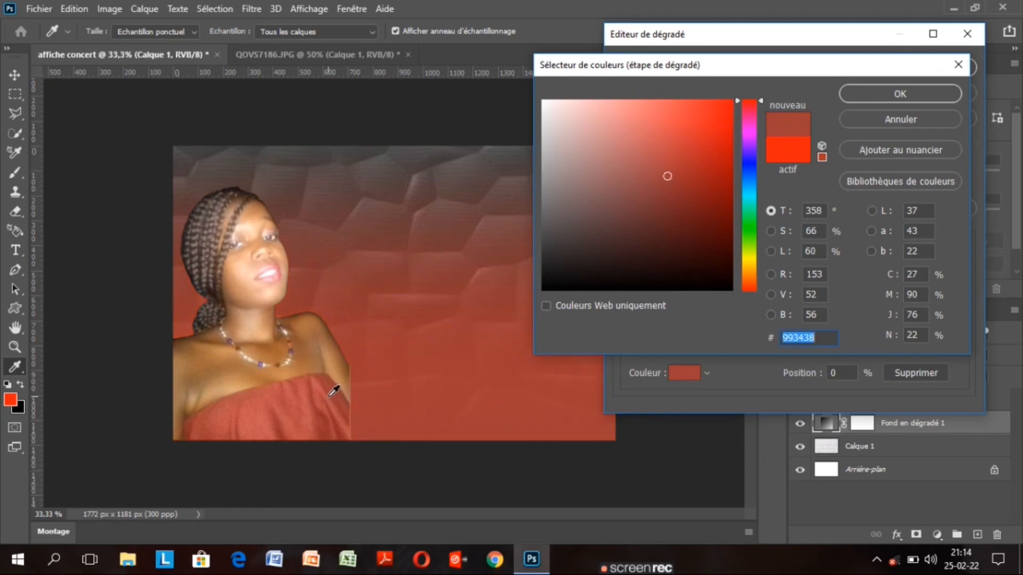
click(330, 396)
click(298, 403)
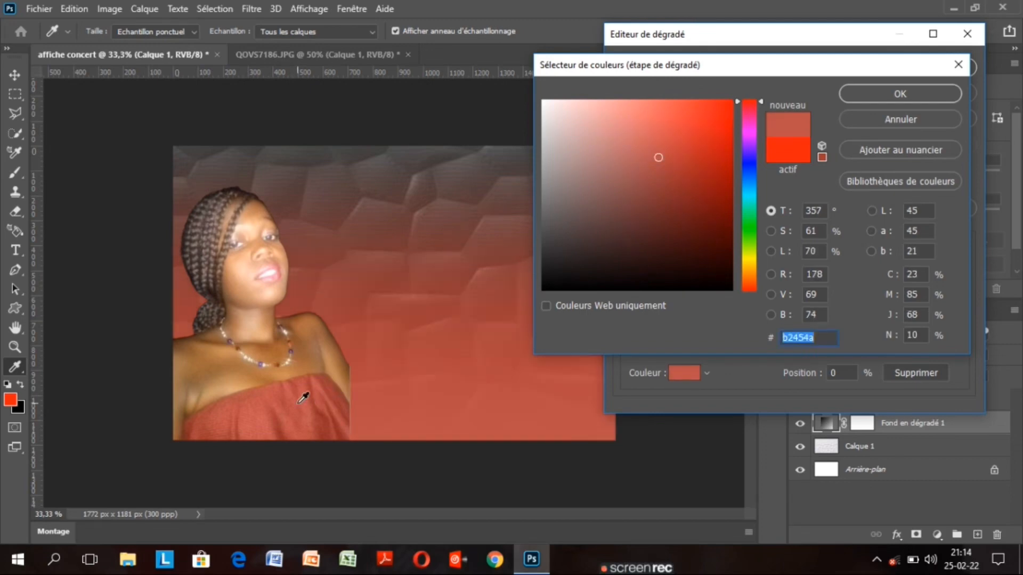
click(331, 394)
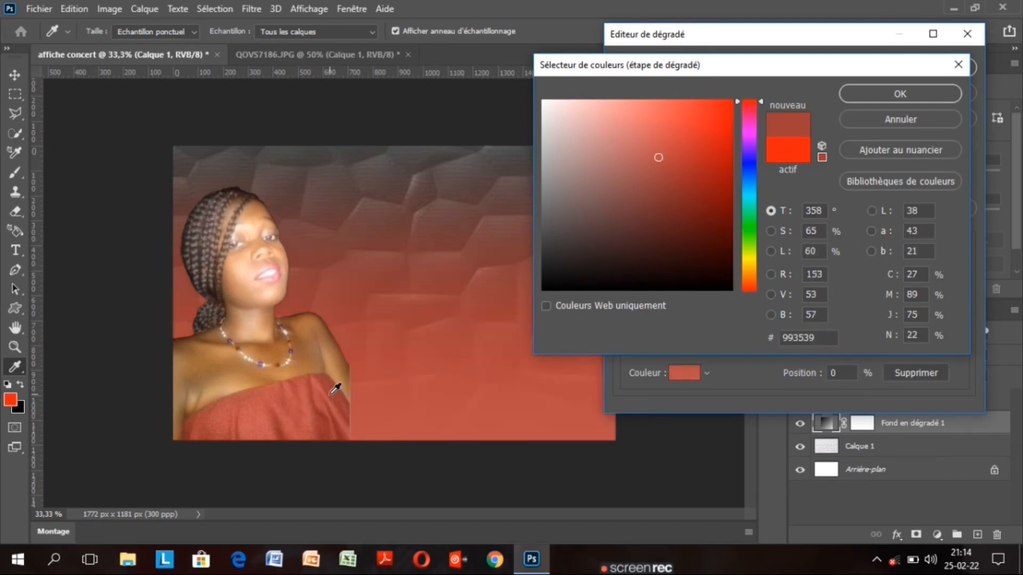
click(331, 419)
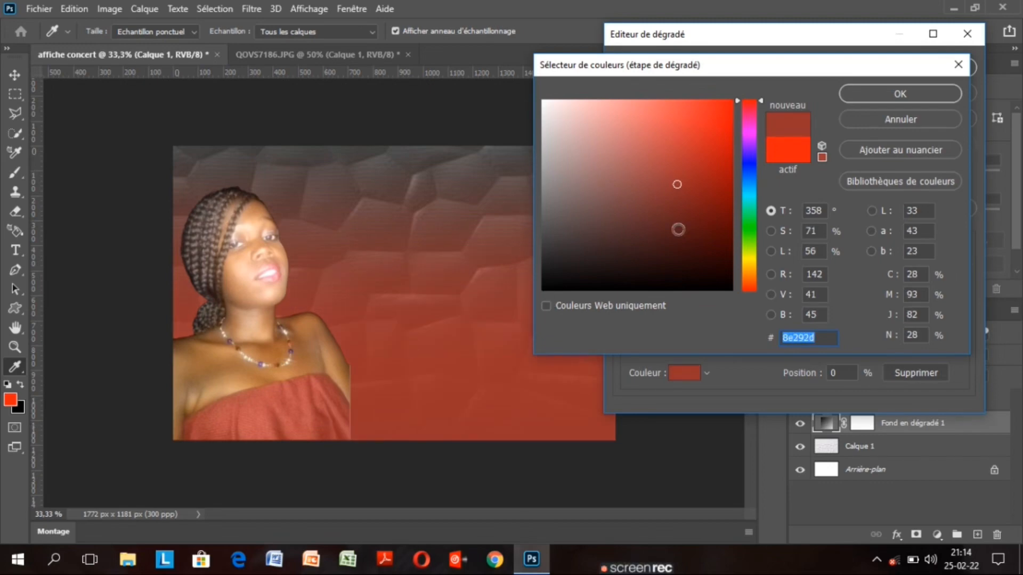
click(900, 95)
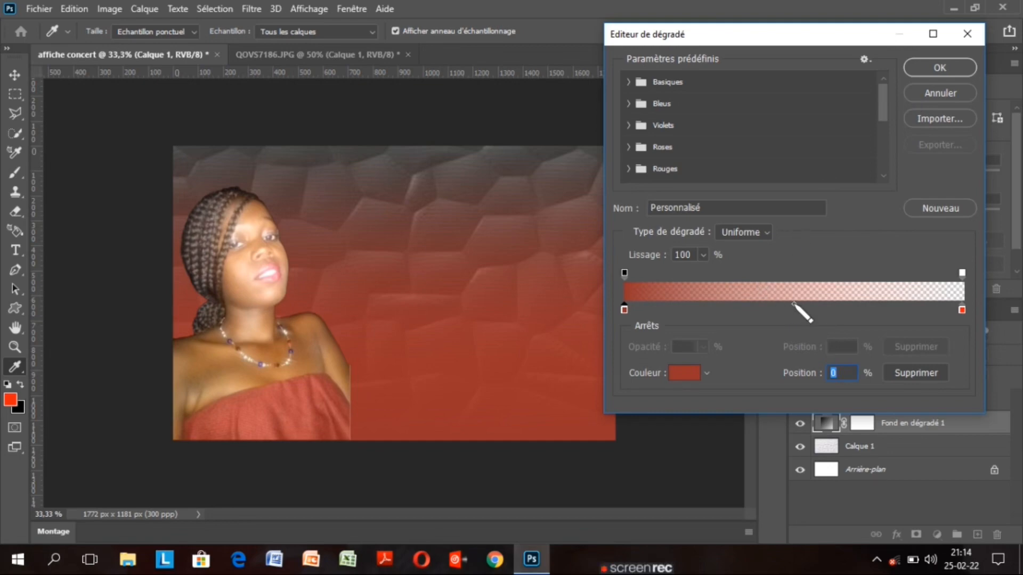
Move the gradient's colour midpoint to 72%
drag(794, 304, 854, 304)
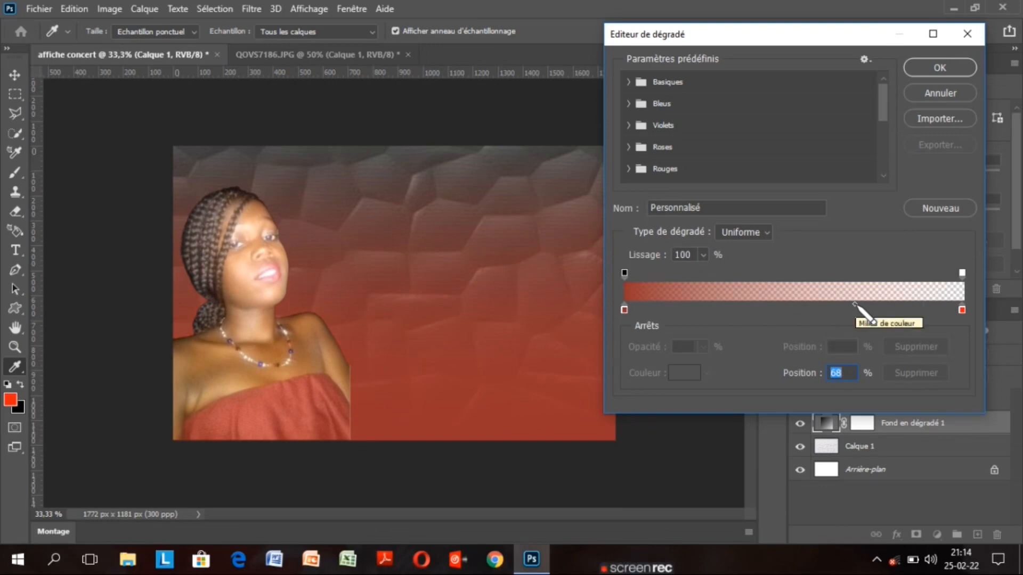
drag(854, 305, 868, 304)
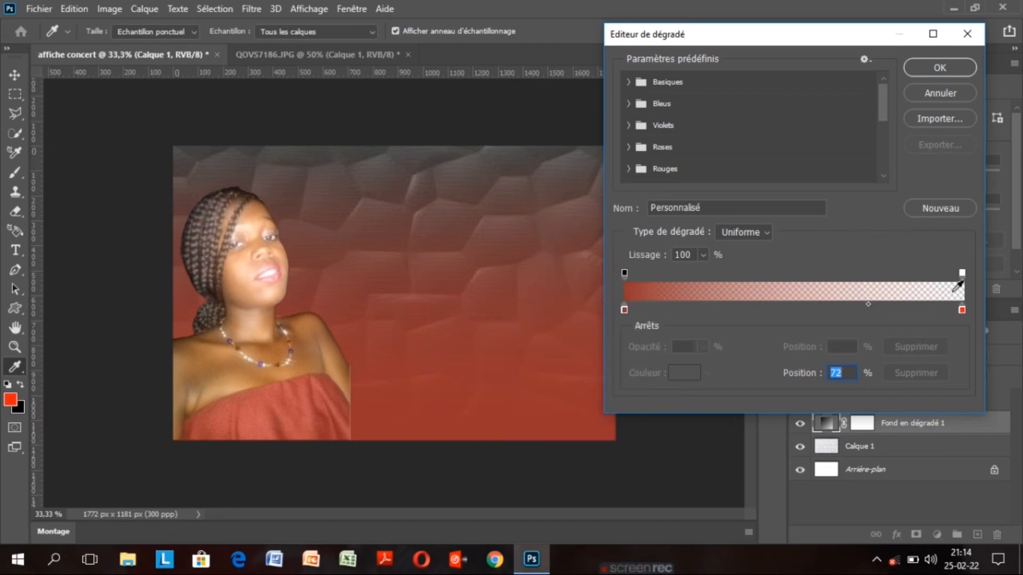
click(962, 310)
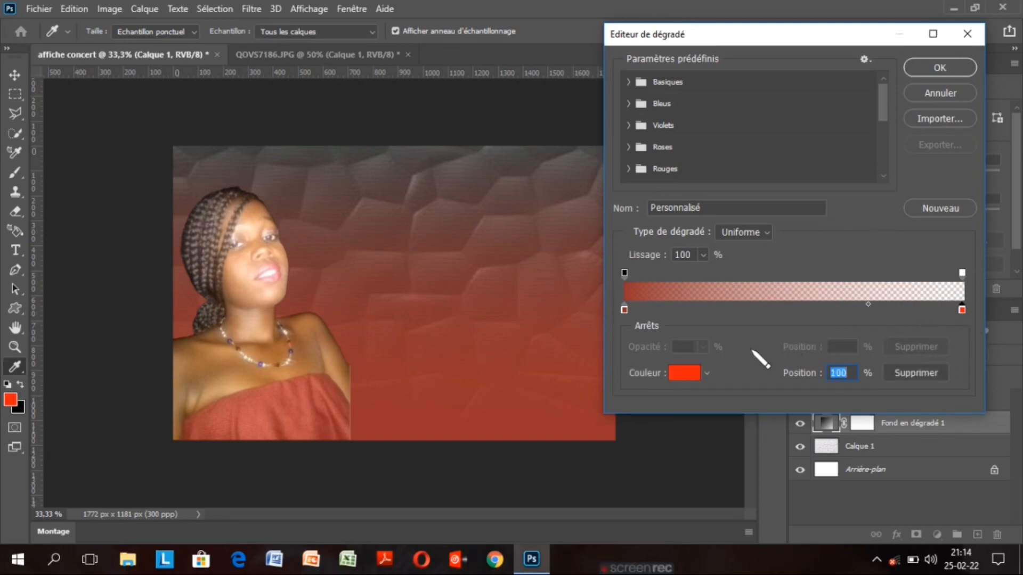
Set the gradient's right colour stop to the dress red sampled from the portrait
click(684, 374)
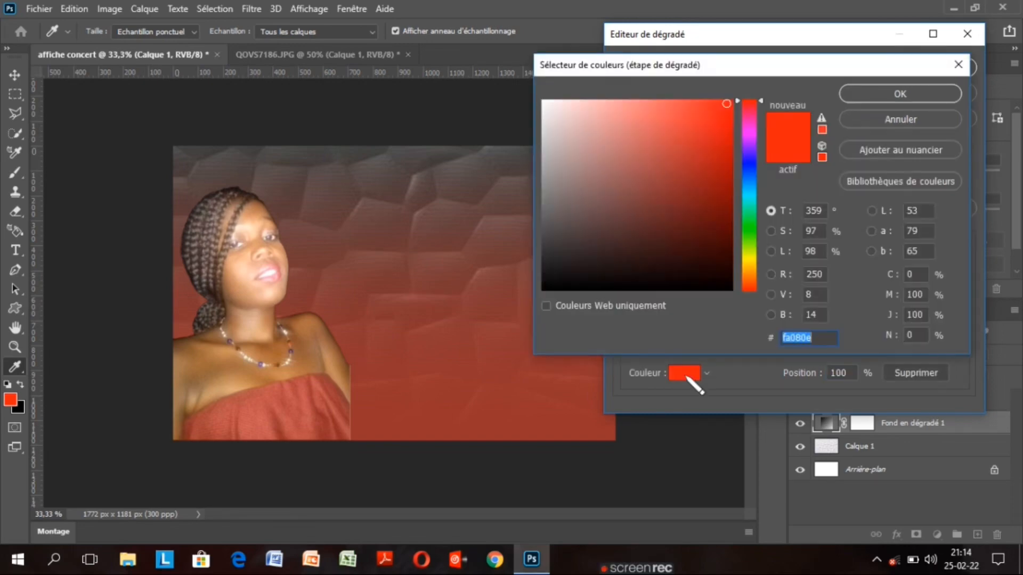
click(330, 390)
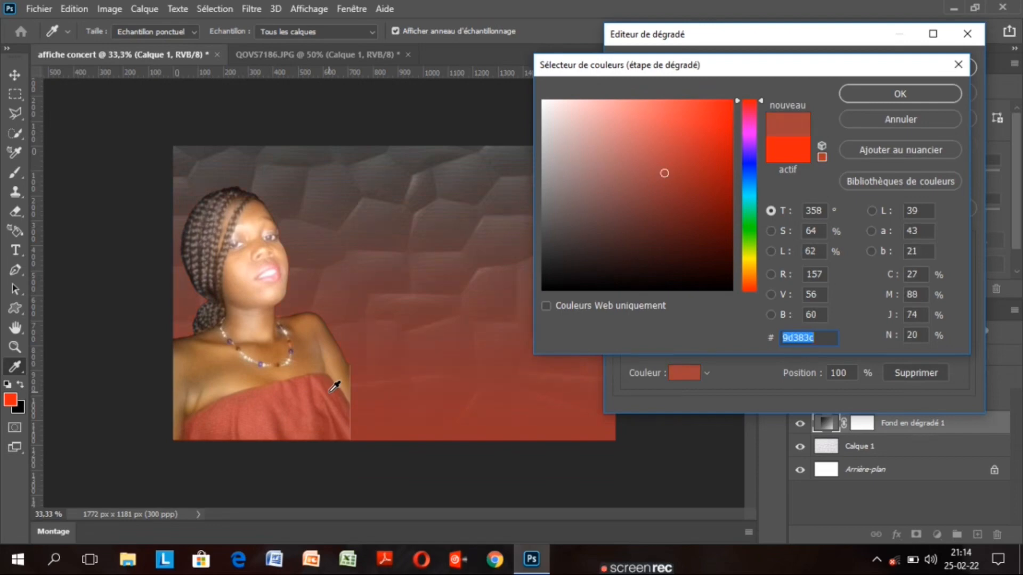
click(333, 396)
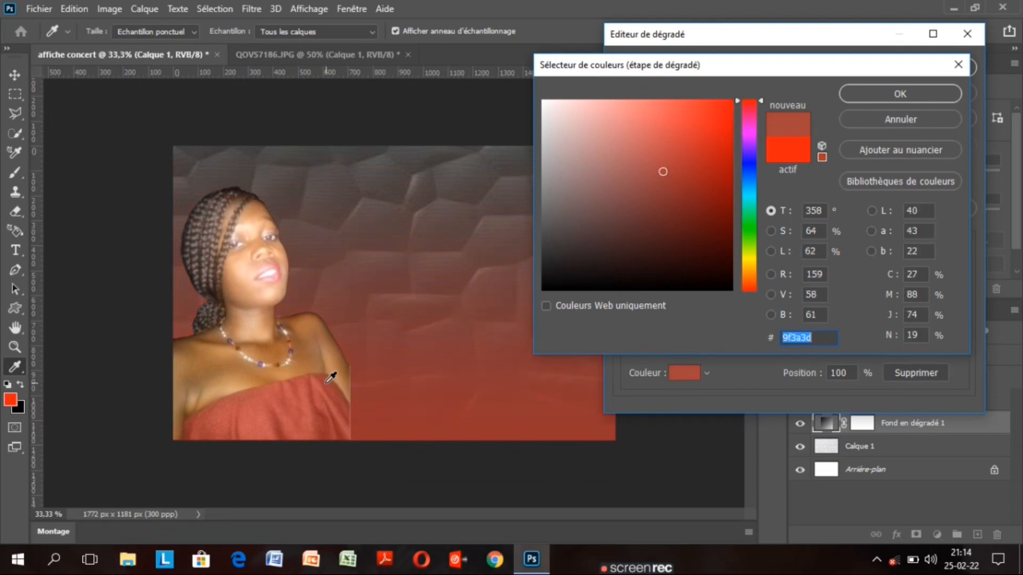
click(329, 380)
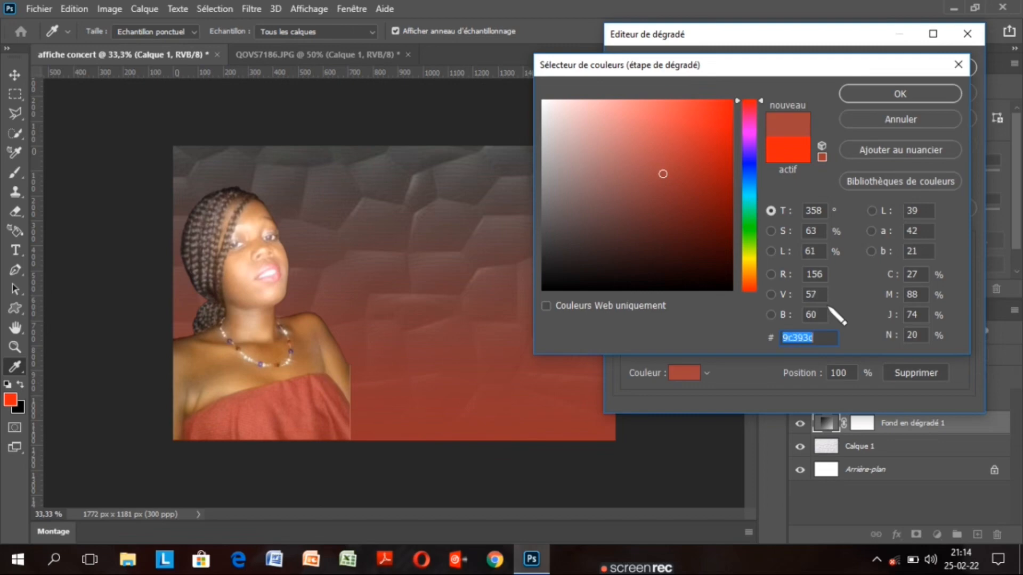
click(898, 97)
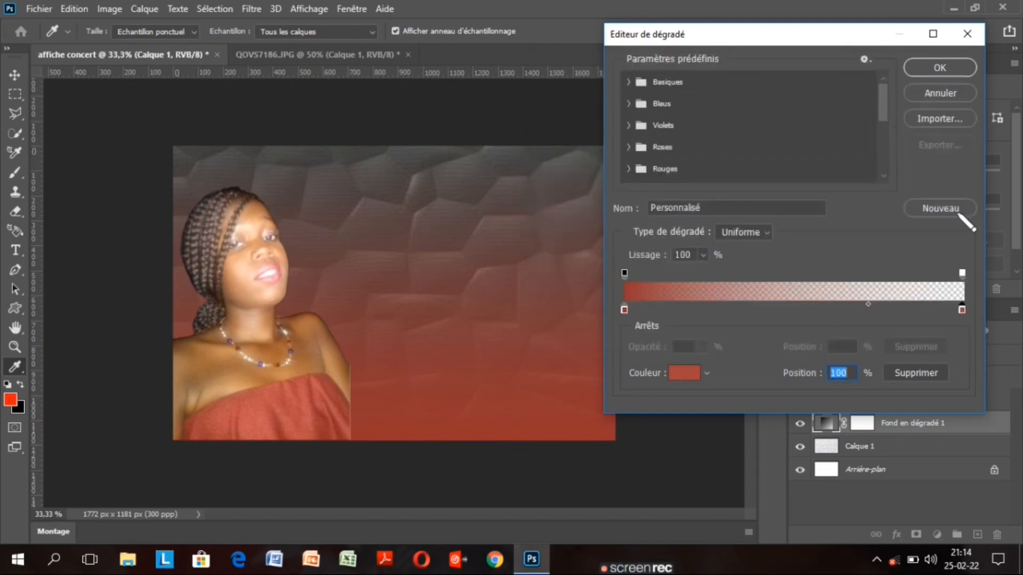
Set the right opacity stop to 49% and accept the edited gradient
click(962, 274)
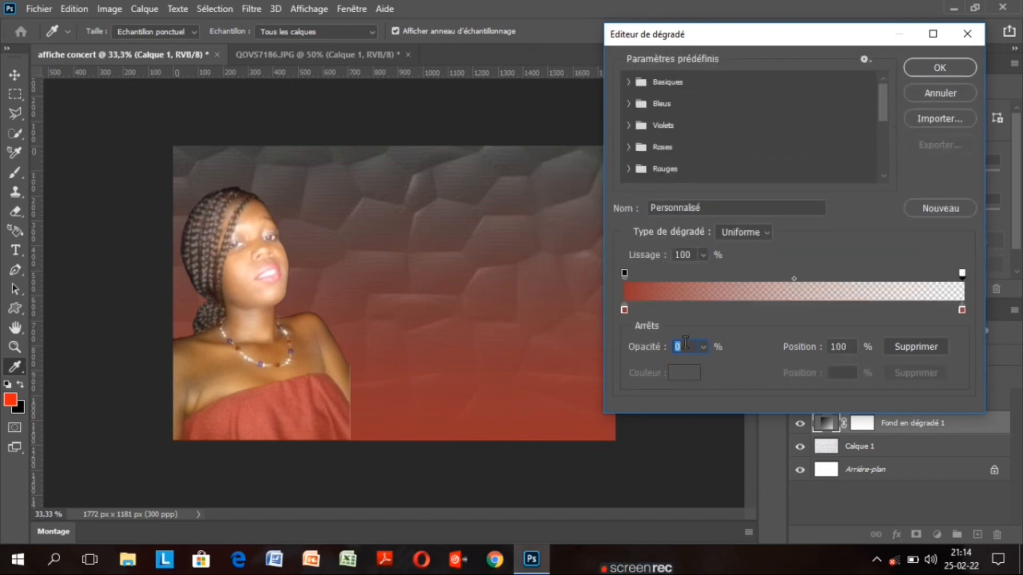
click(704, 348)
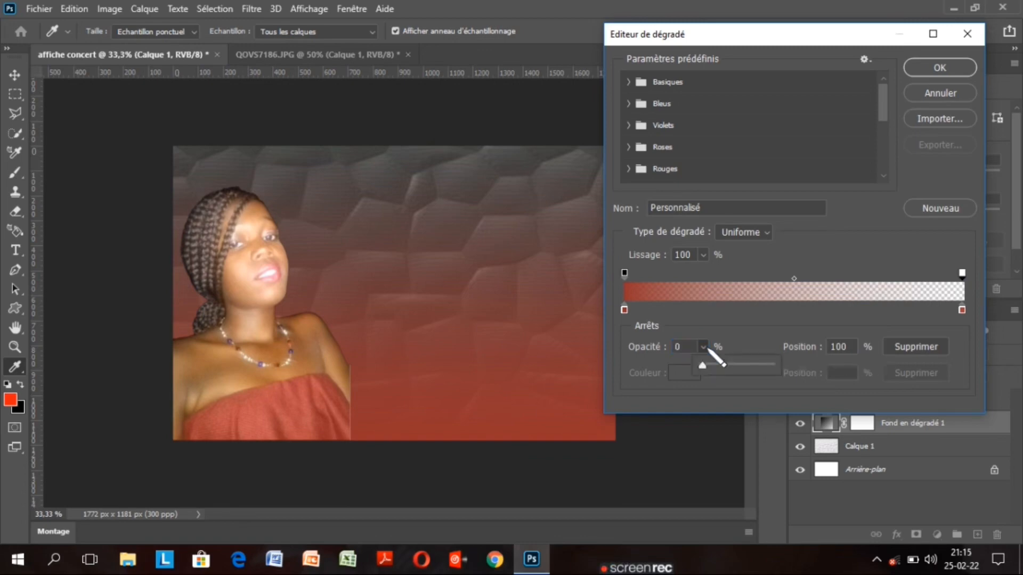
drag(701, 366, 733, 365)
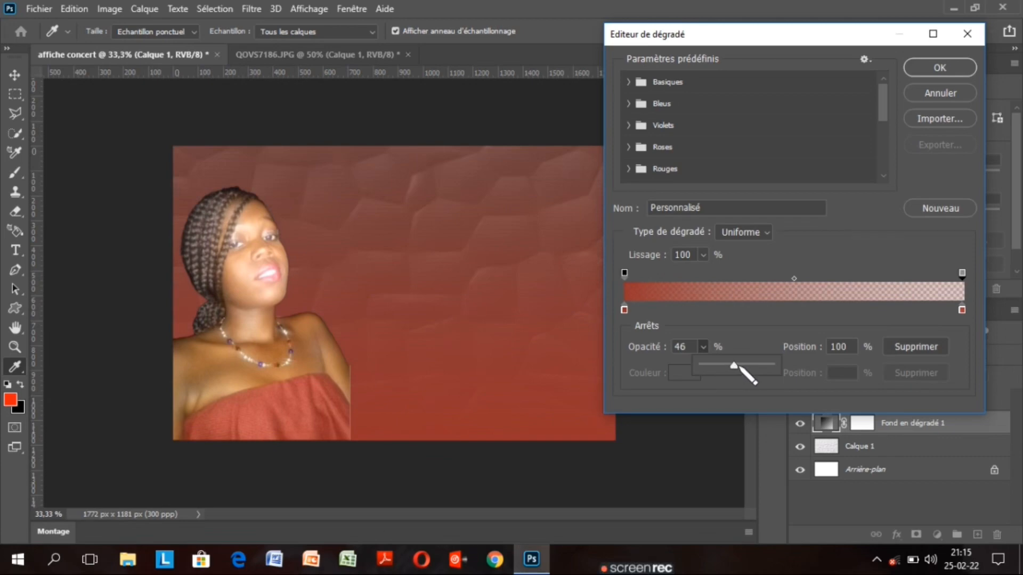
mouse_move(737, 367)
mouse_down()
mouse_move(774, 368)
mouse_move(735, 365)
mouse_up()
drag(735, 365, 736, 366)
drag(735, 366, 734, 365)
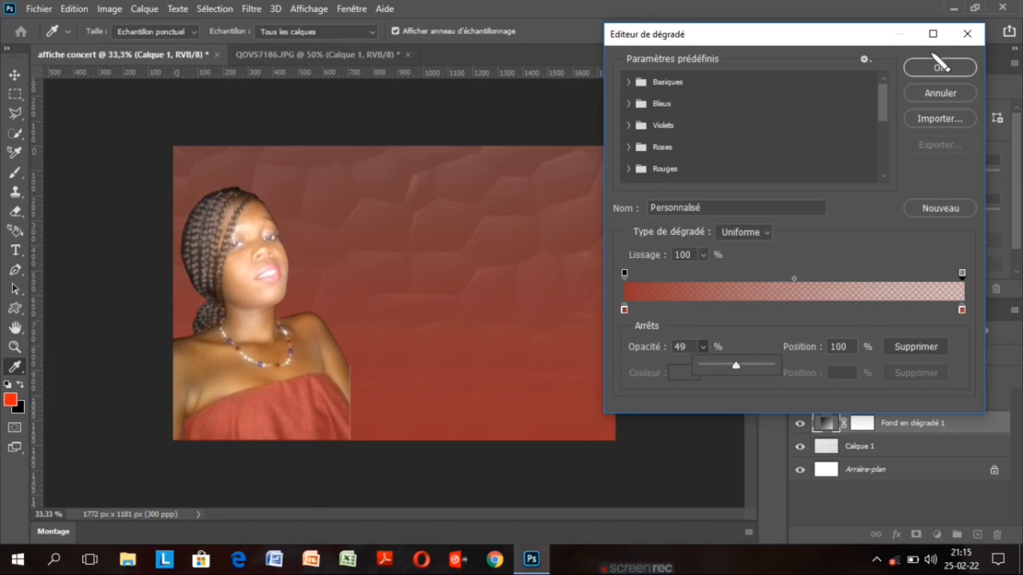
click(941, 67)
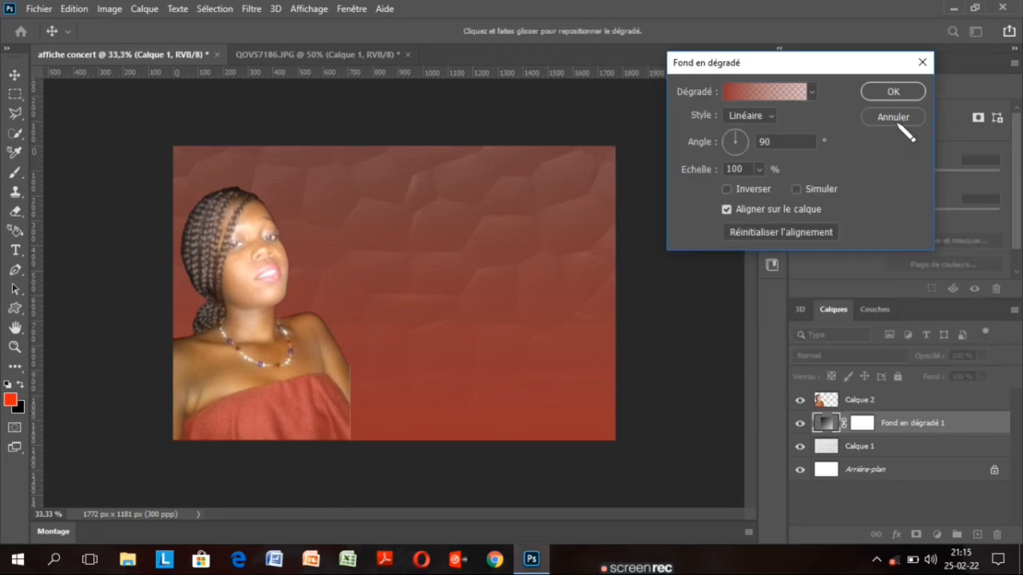
Make Fond en dégradé 1 a reversed Radial gradient at a 34.01° angle
click(769, 117)
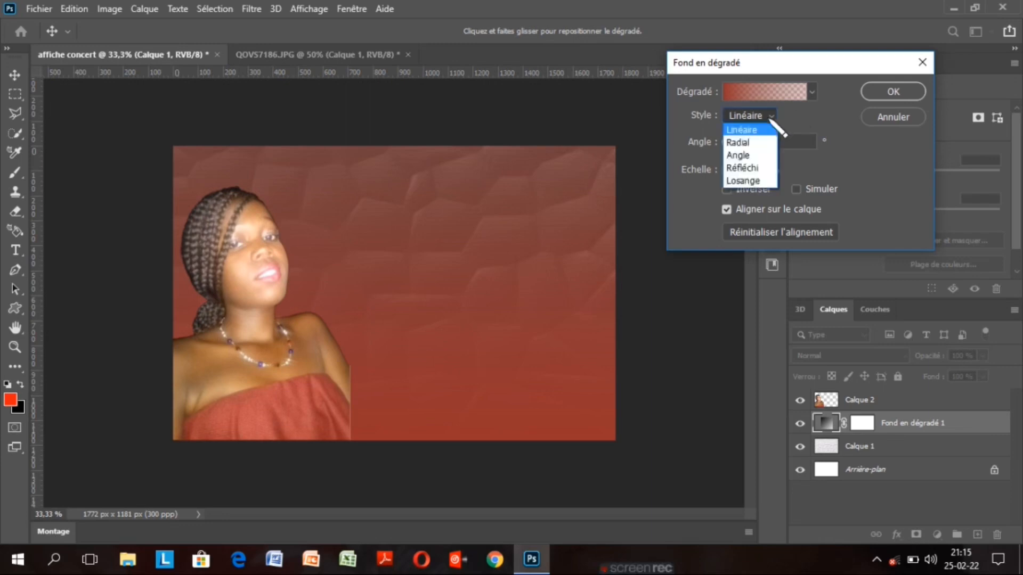
click(769, 151)
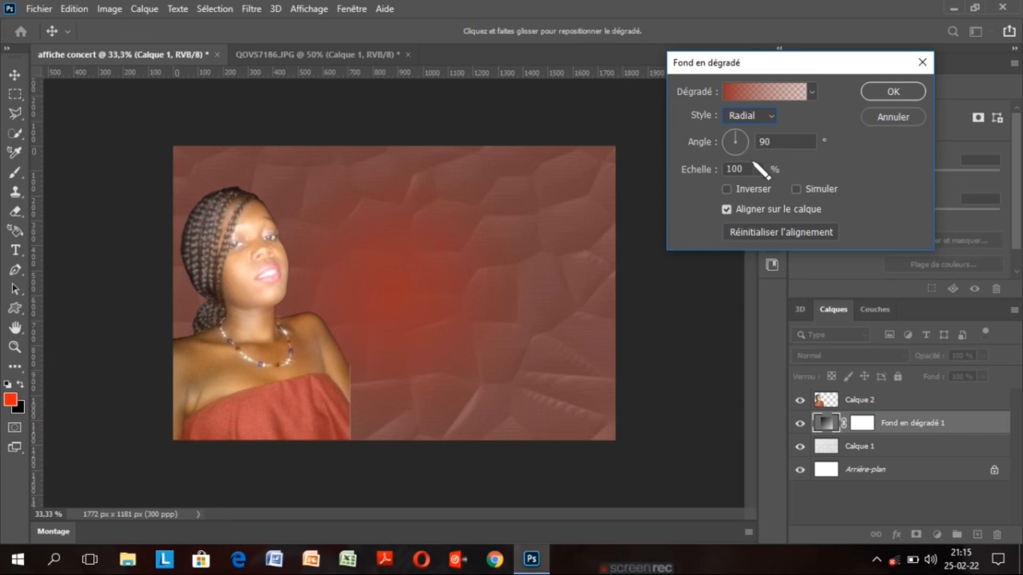
click(726, 189)
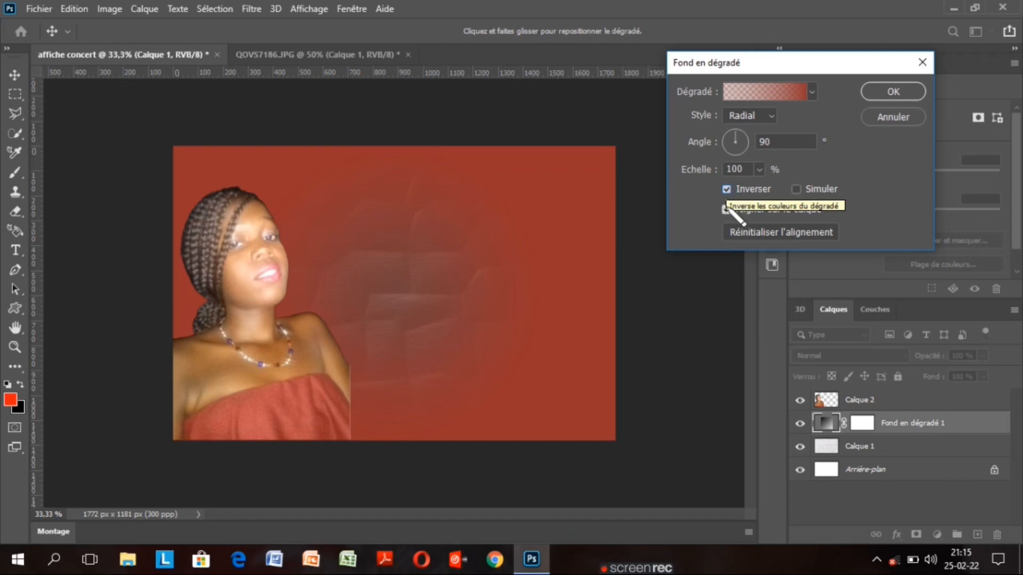
drag(738, 133, 746, 134)
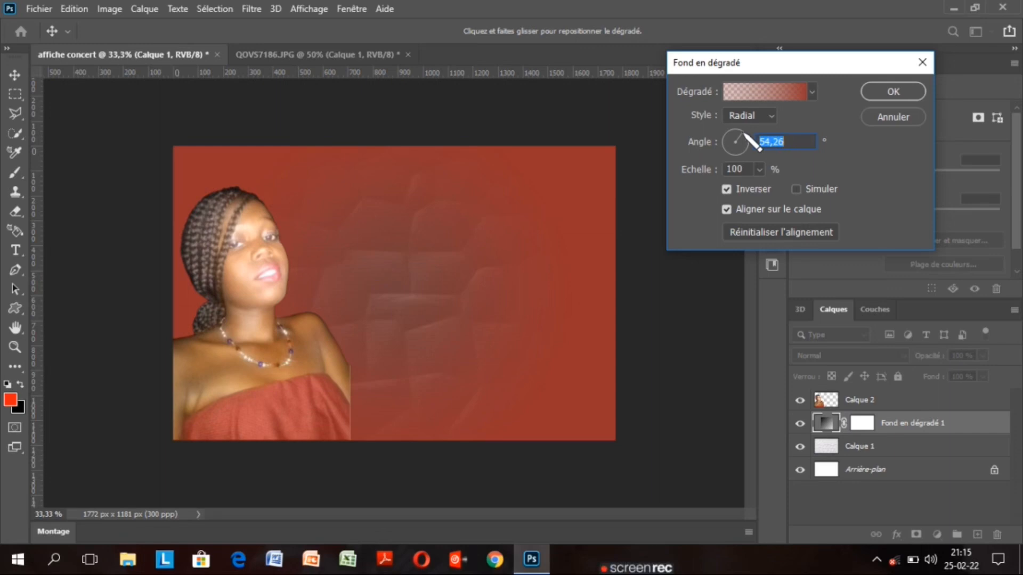
drag(747, 135, 751, 140)
drag(751, 131, 751, 139)
click(899, 91)
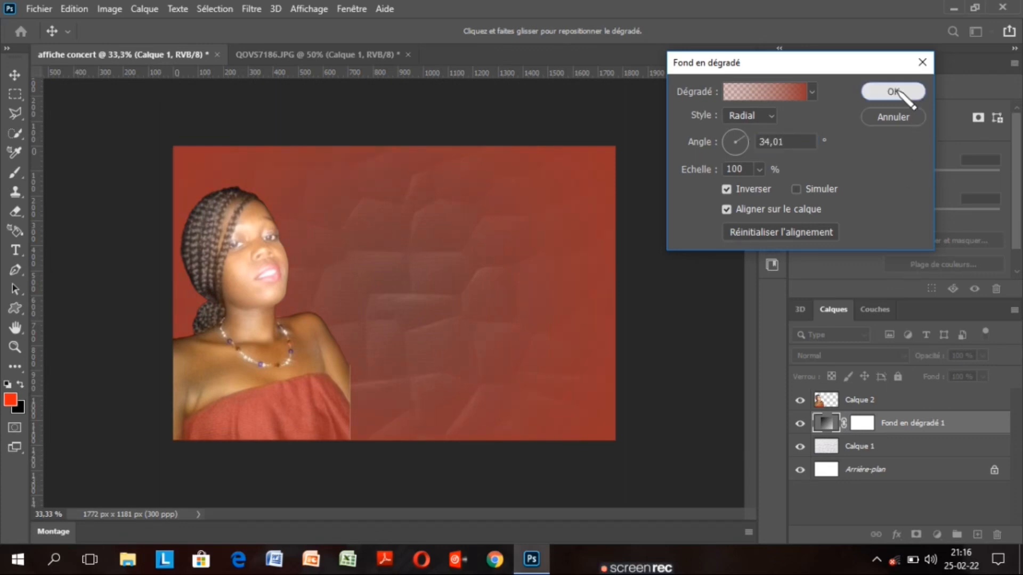
Add a new Dégradé fill layer above the portrait layer Calque 2
click(899, 92)
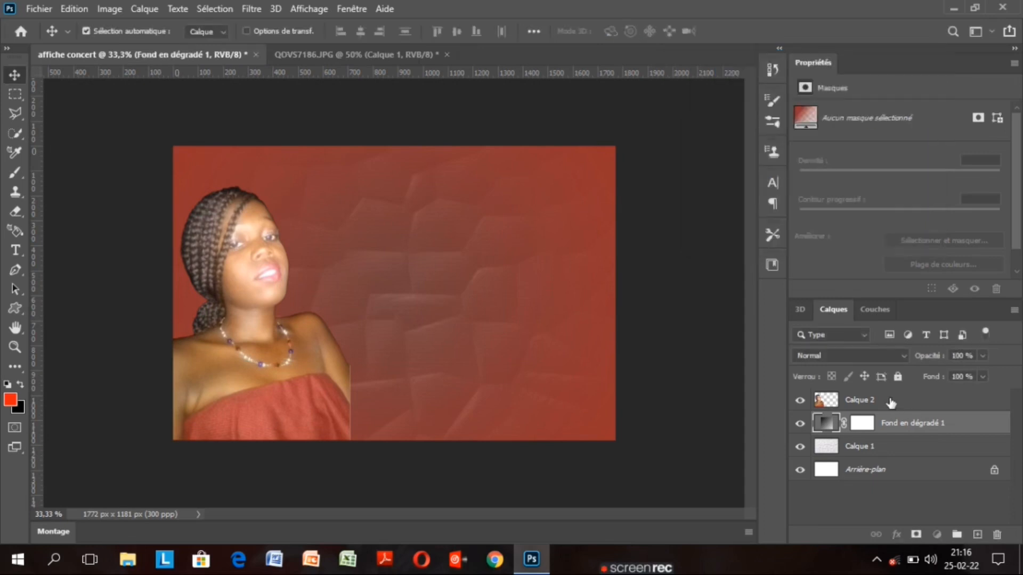
click(890, 403)
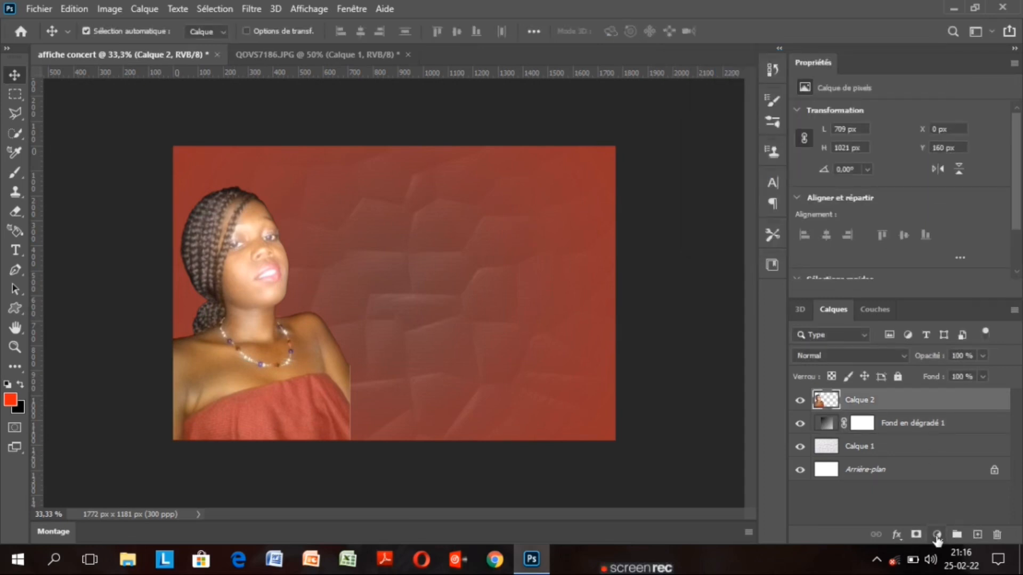
click(937, 534)
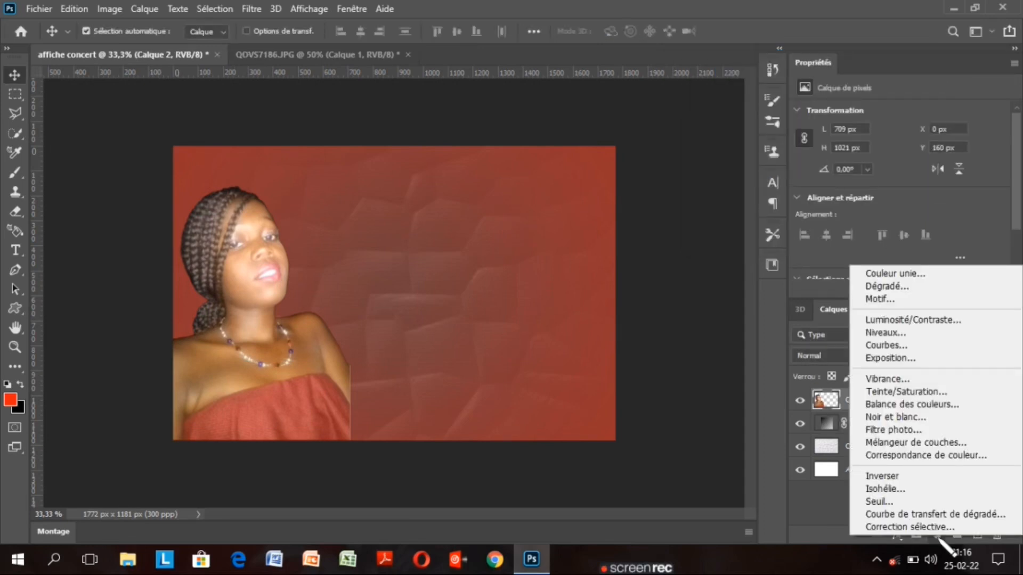
click(924, 297)
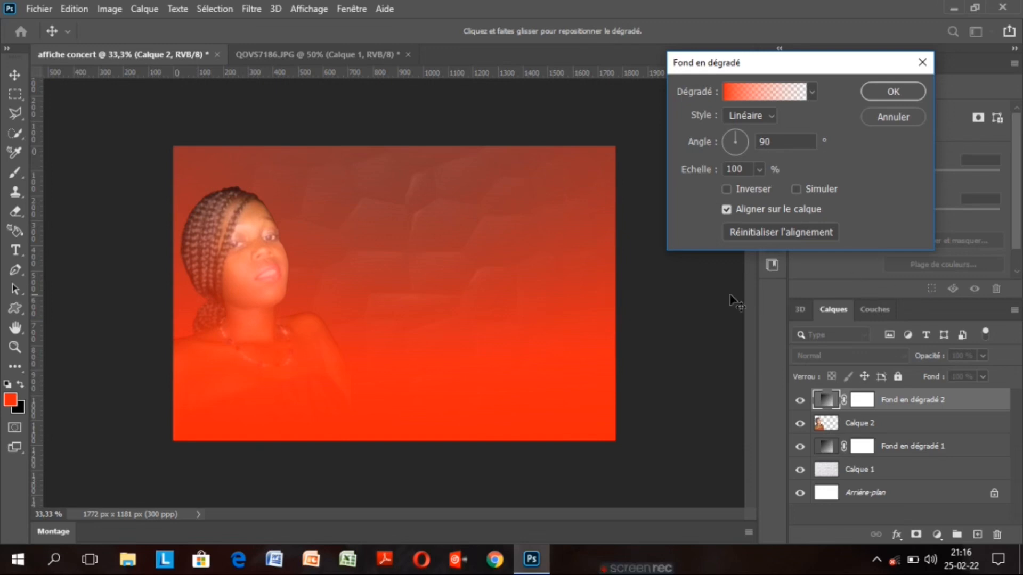
click(754, 96)
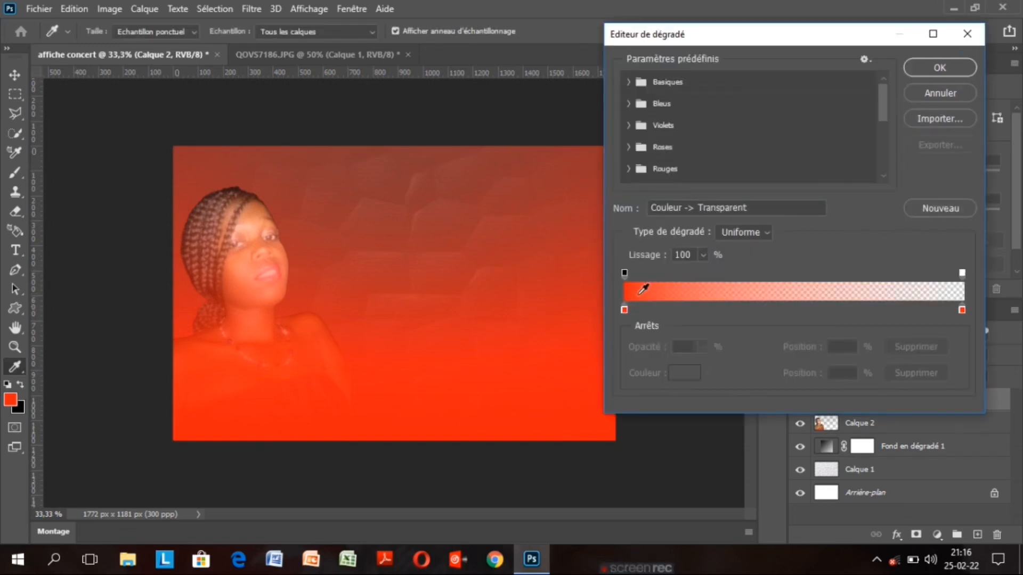
Set the new gradient's left colour stop to pure black (000000)
click(624, 310)
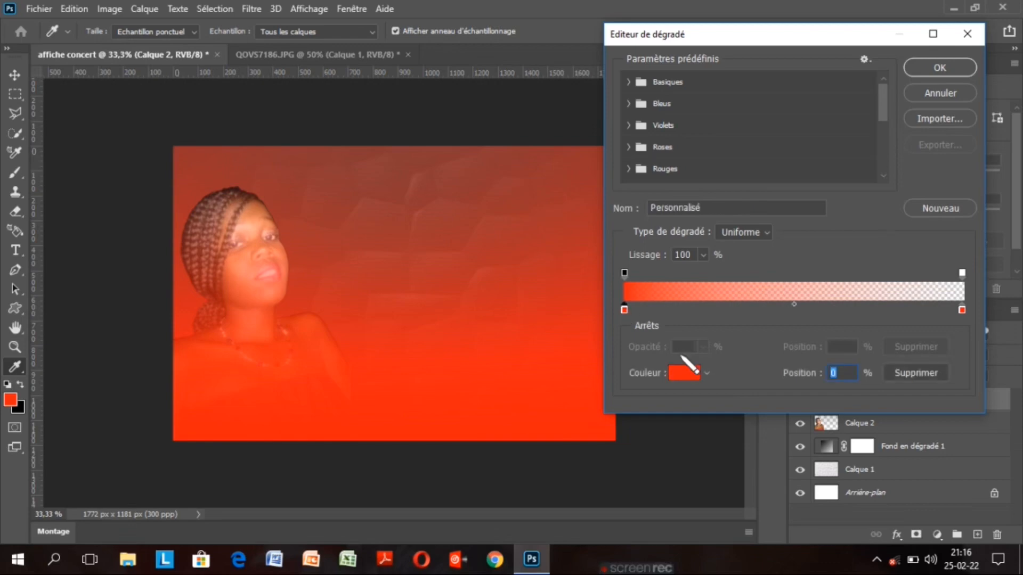
click(687, 374)
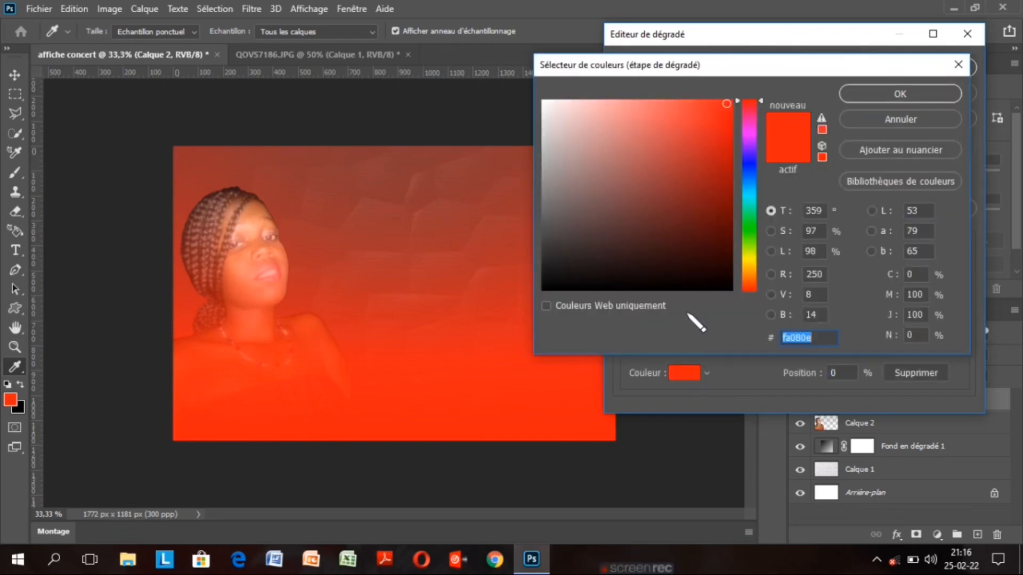
click(693, 201)
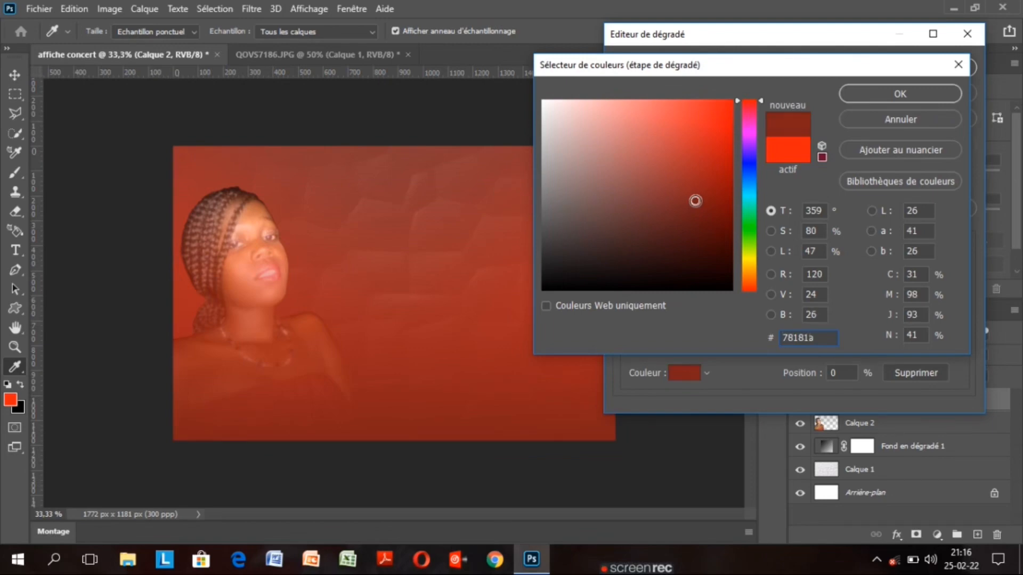
click(693, 205)
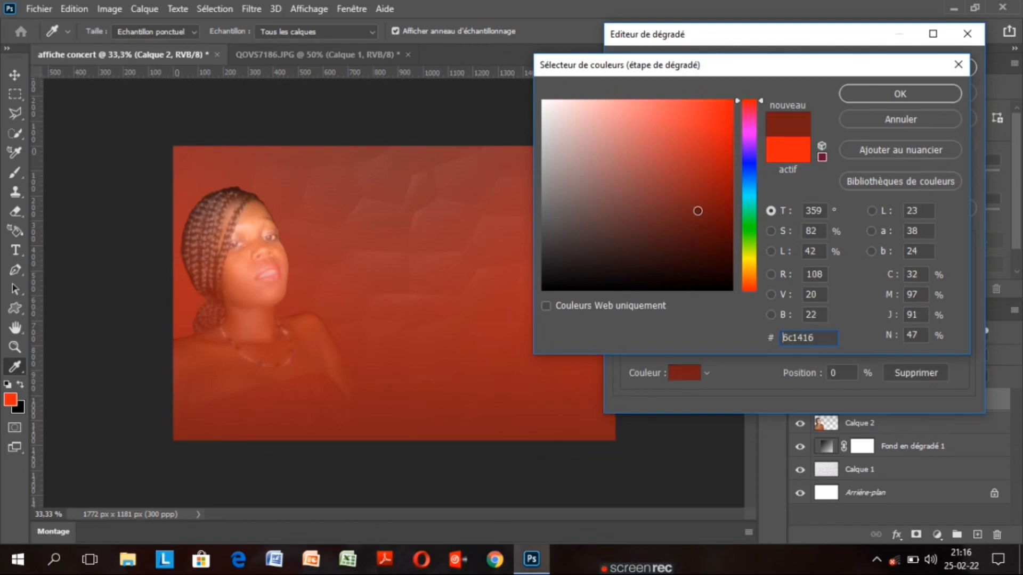
click(693, 223)
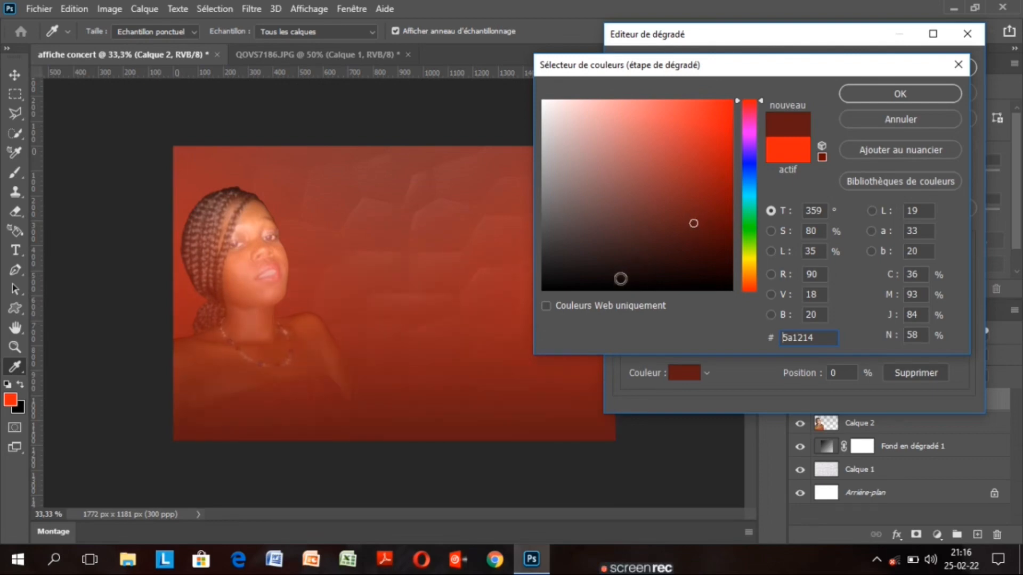
click(620, 279)
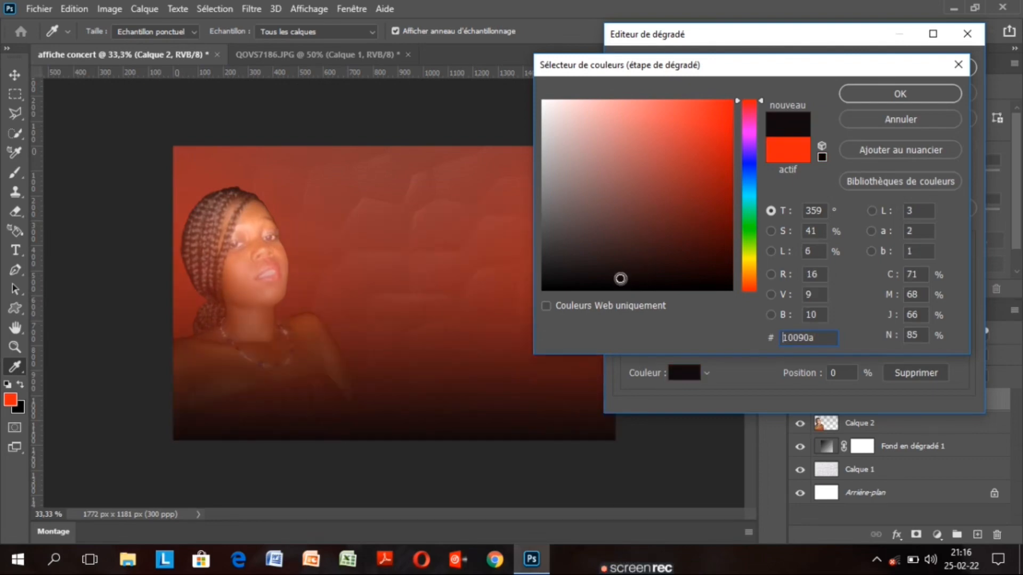
click(327, 374)
click(327, 374)
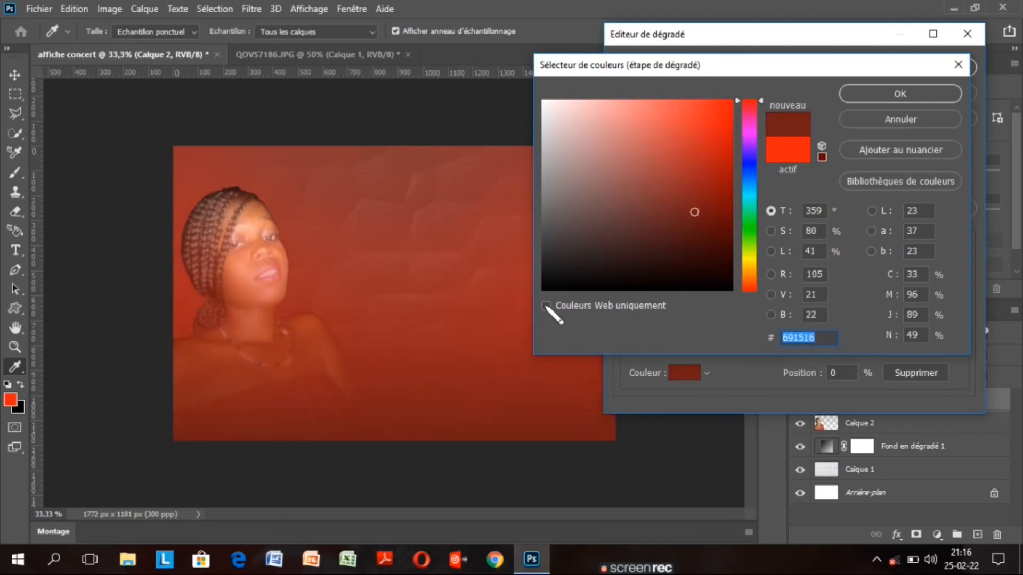
click(548, 287)
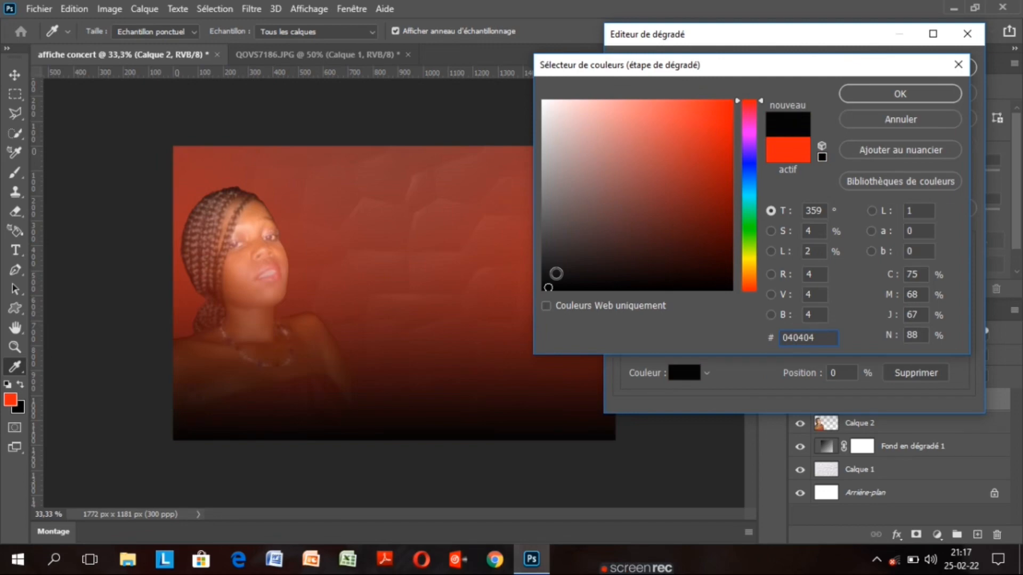
click(558, 265)
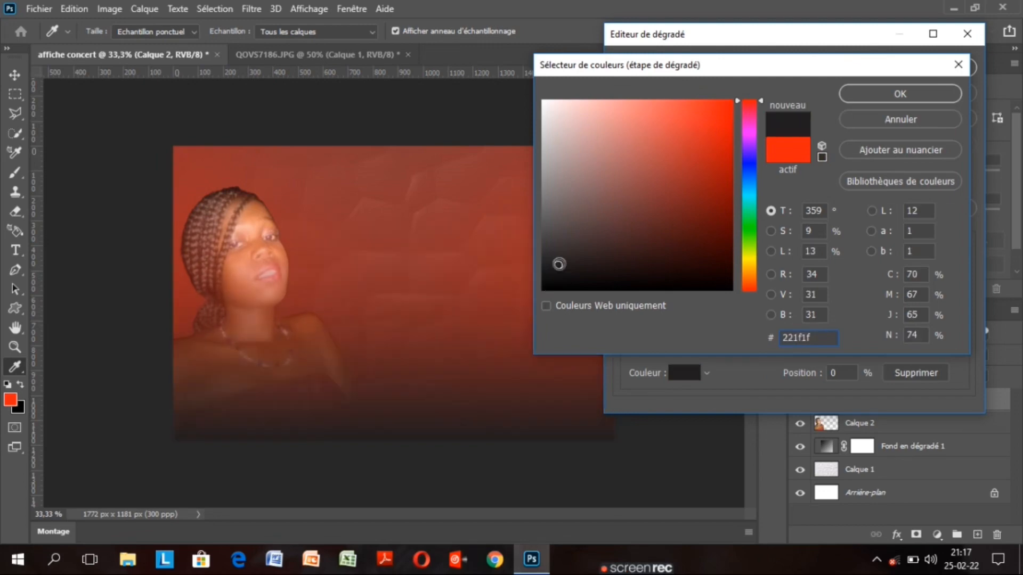
click(547, 289)
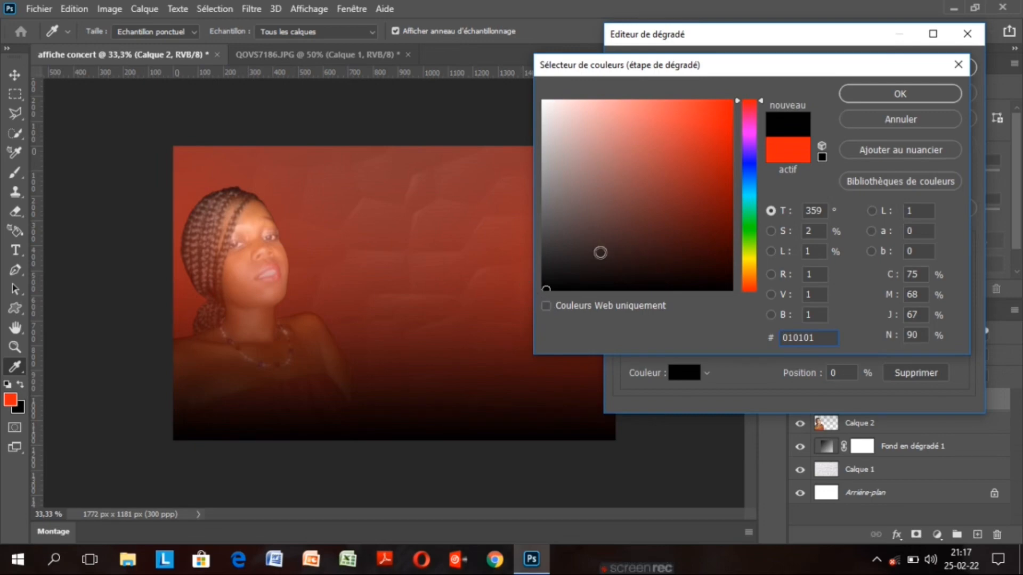
click(595, 252)
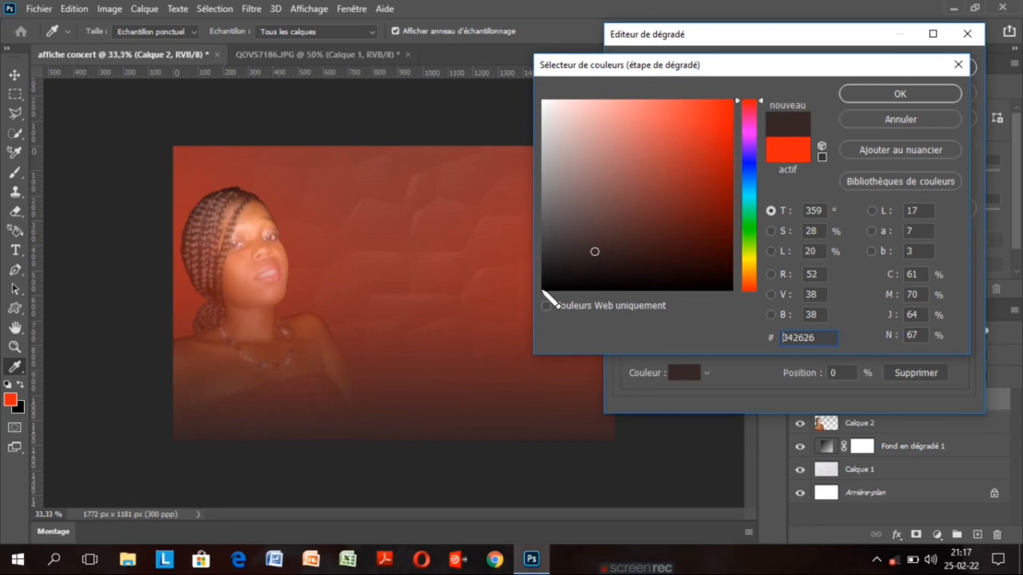
click(544, 290)
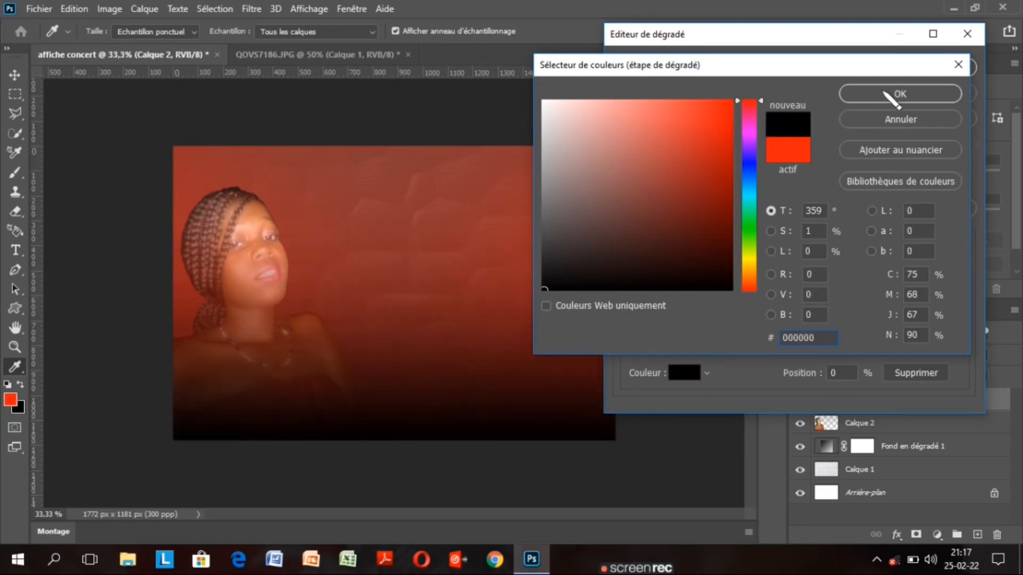
click(885, 95)
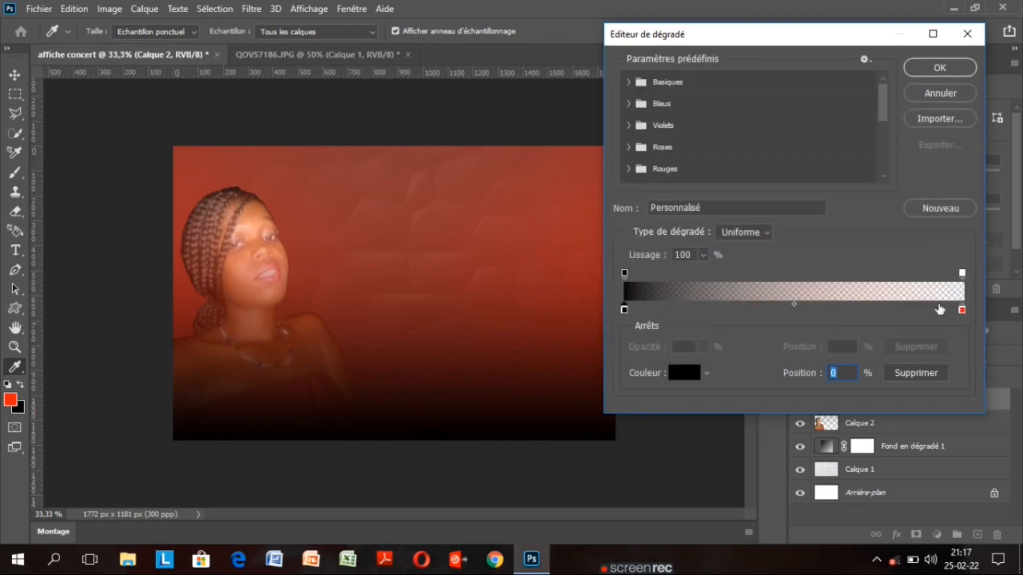
Set the gradient's right colour stop to brownish red 411c1c and confirm the gradient
click(961, 310)
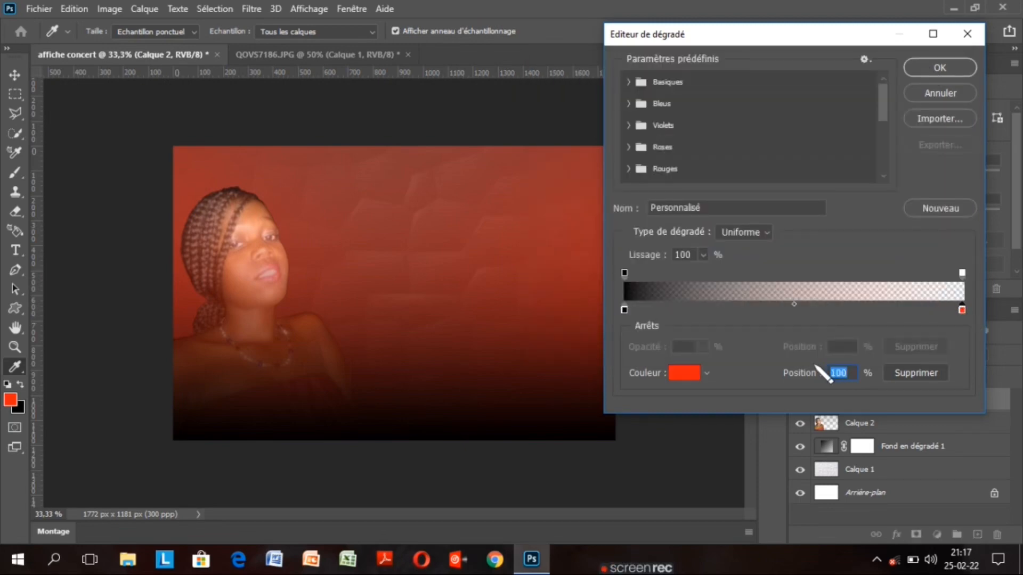
click(685, 373)
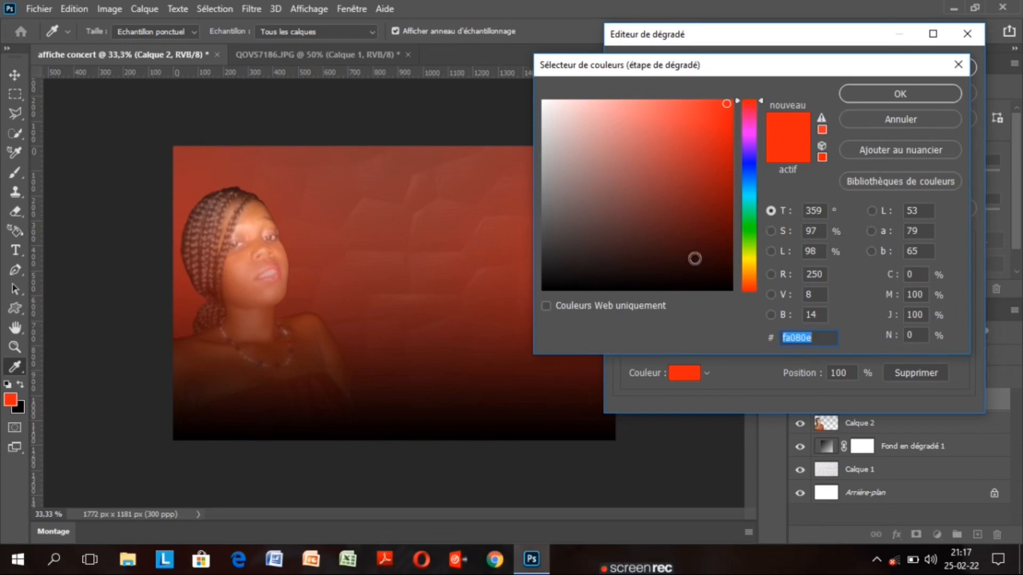
click(700, 218)
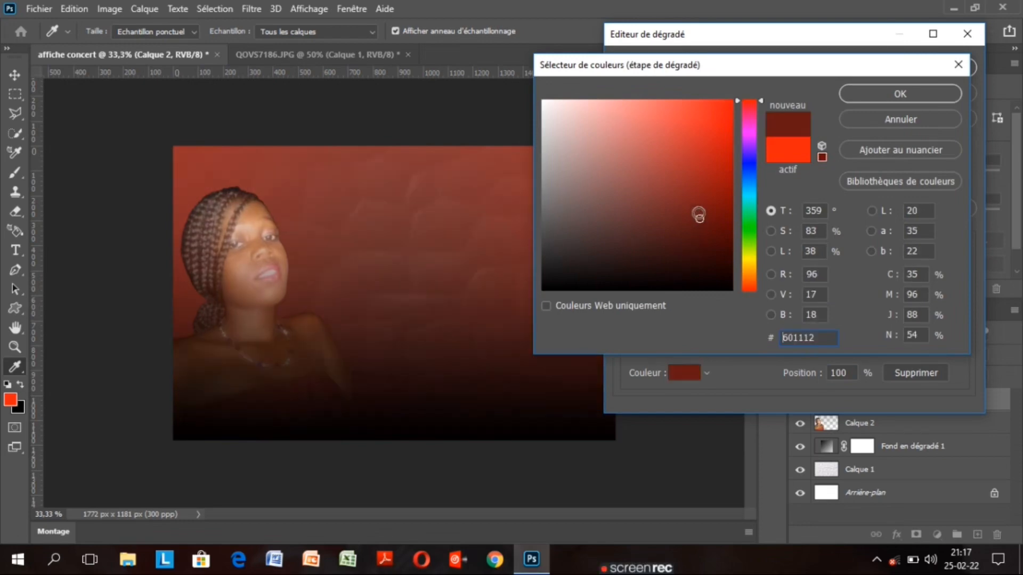
click(698, 212)
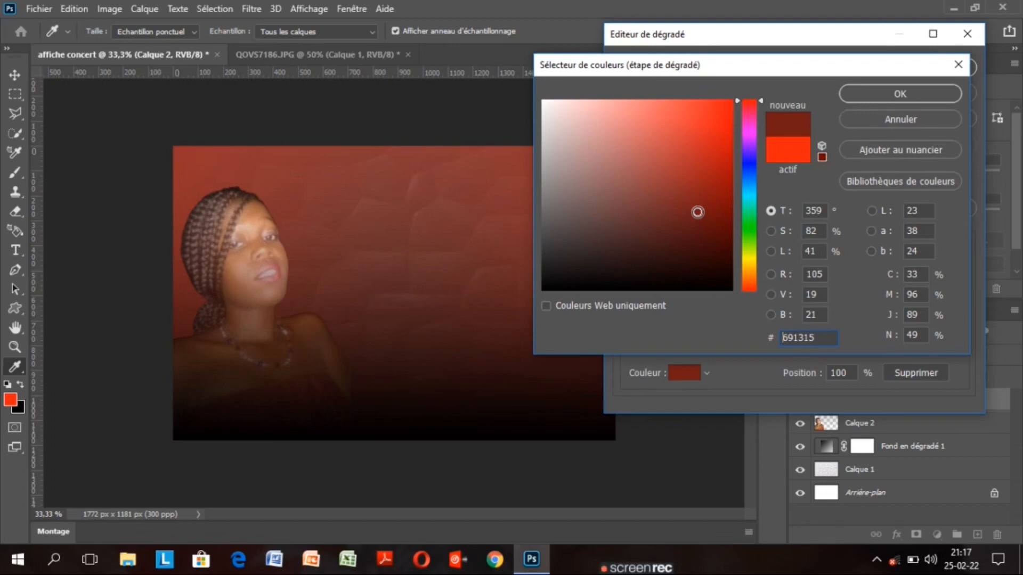
click(674, 224)
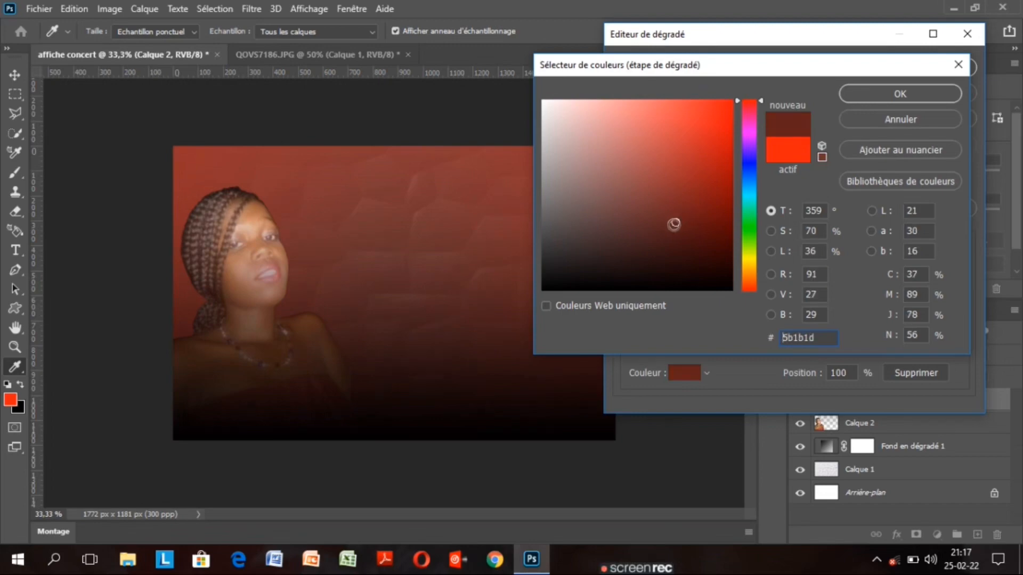
click(672, 225)
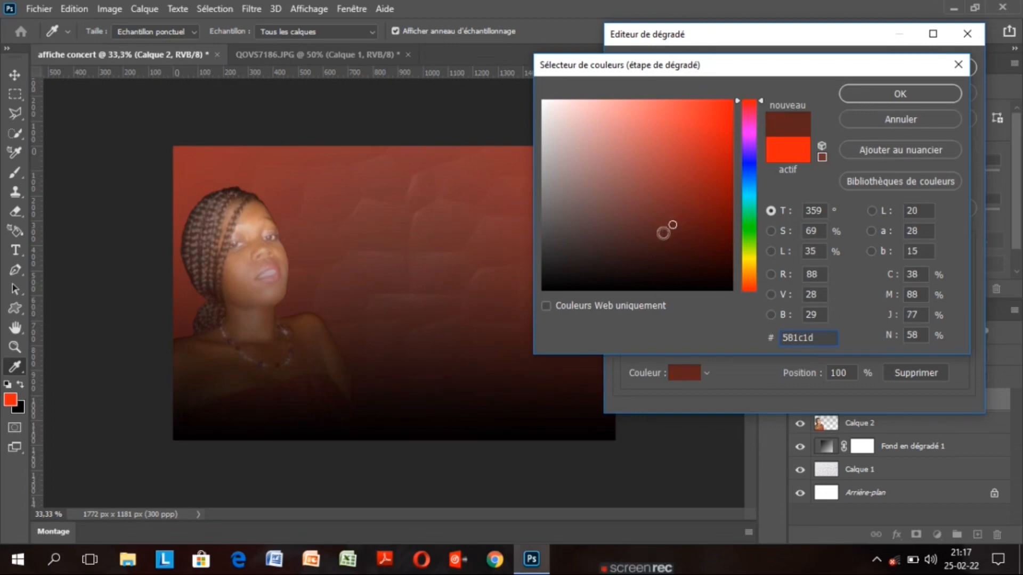
click(652, 242)
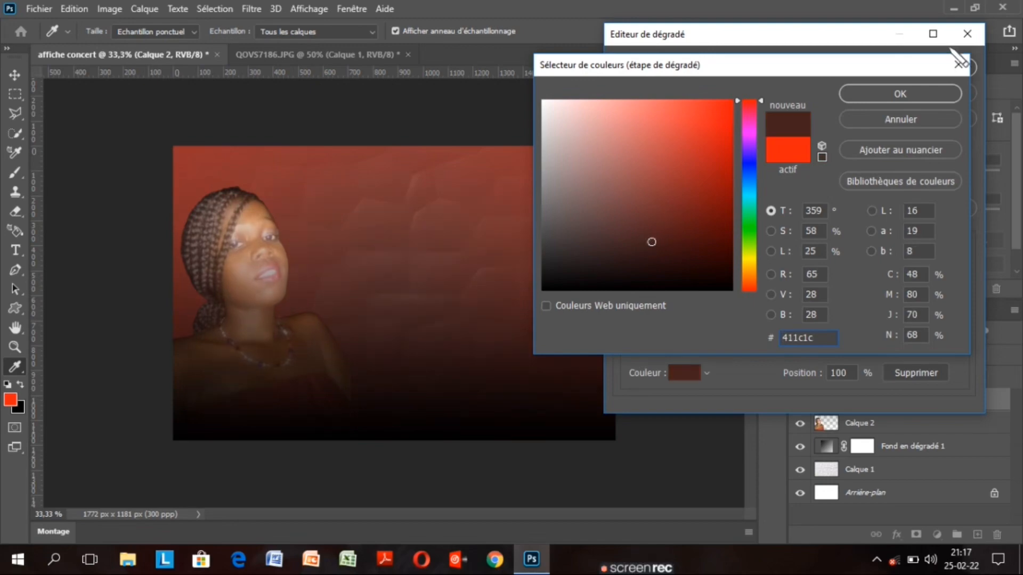
click(899, 95)
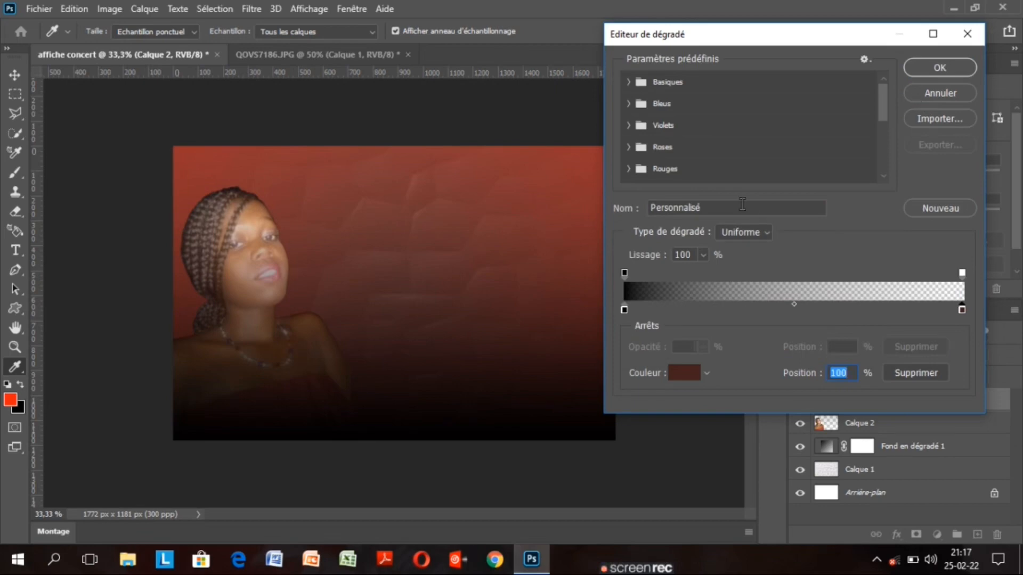
click(939, 68)
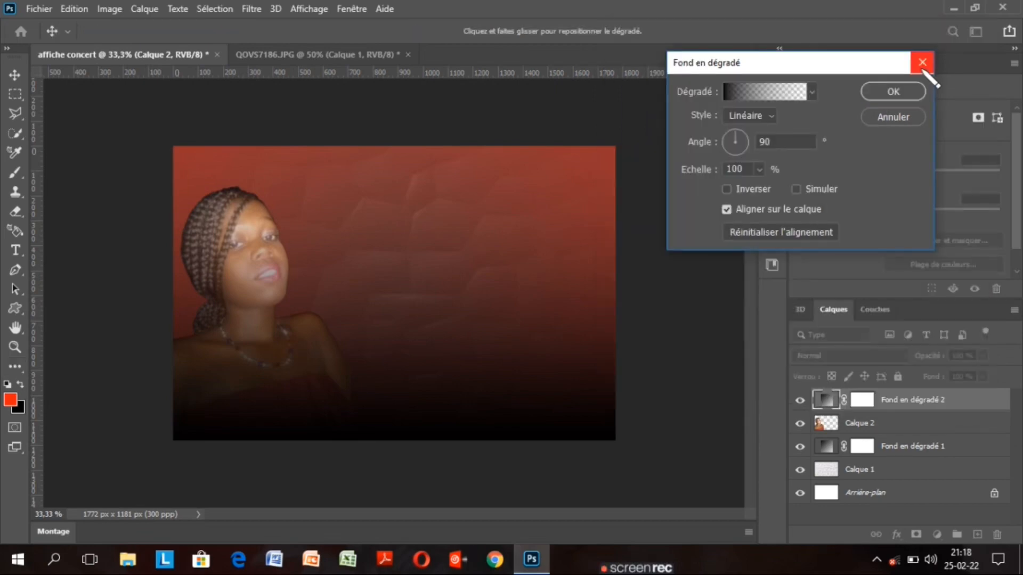
Leave the gradient unreversed and tilt its angle to about 48°
click(726, 189)
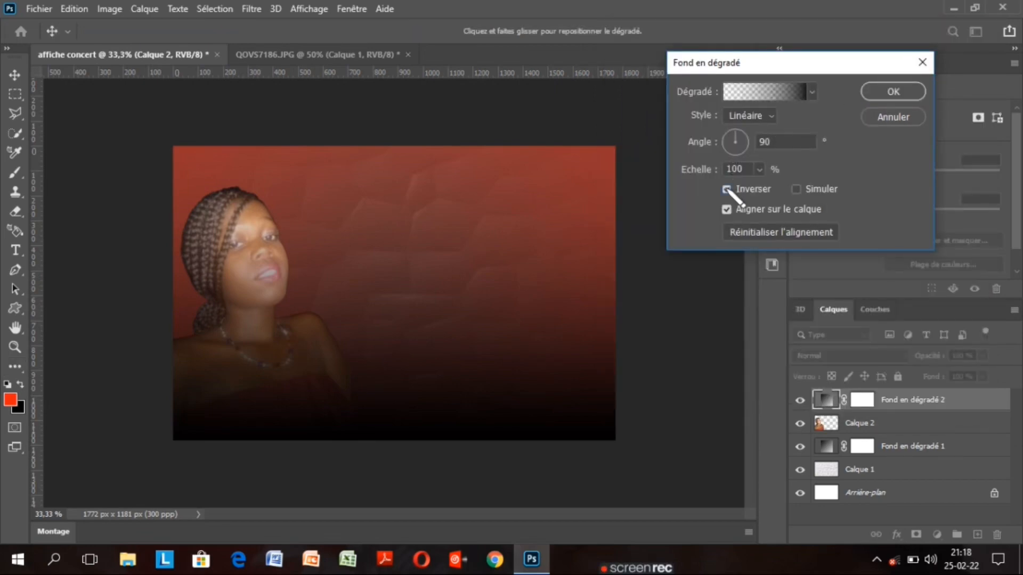
click(727, 189)
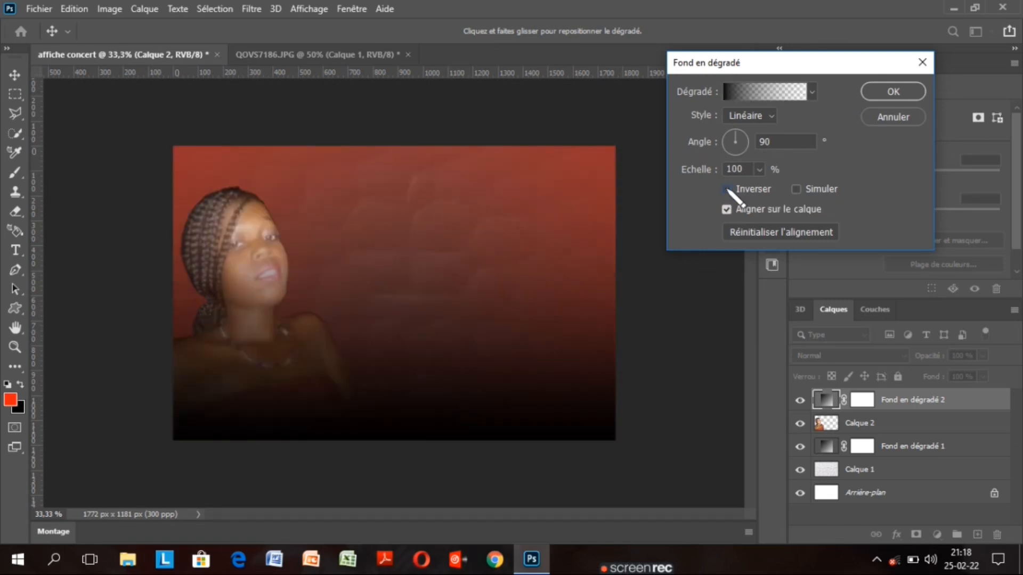
mouse_move(738, 141)
mouse_down()
mouse_move(746, 137)
mouse_move(737, 133)
mouse_up()
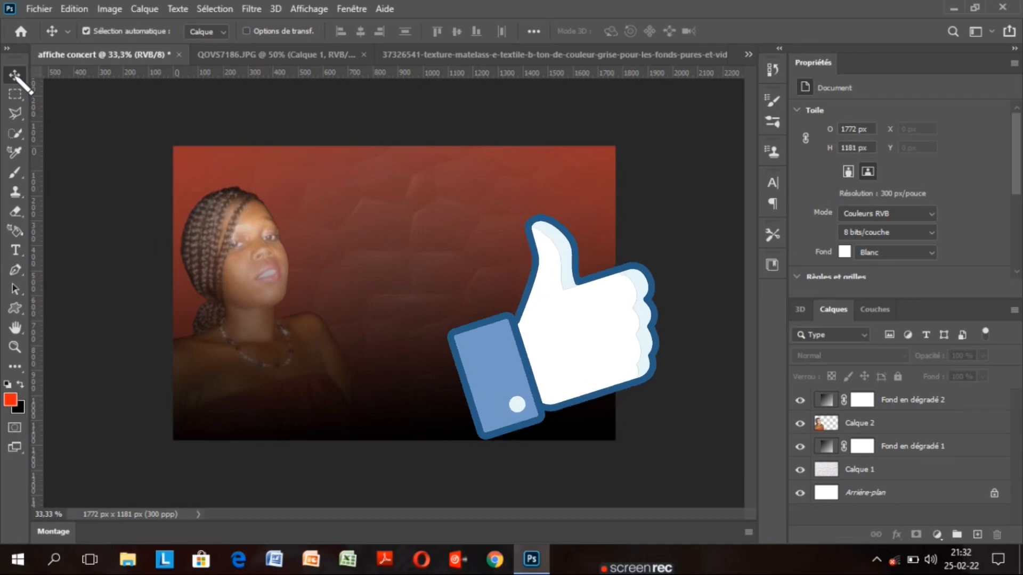
With black as foreground, drag a Gradient-tool fill upward across Calque 2
click(893, 421)
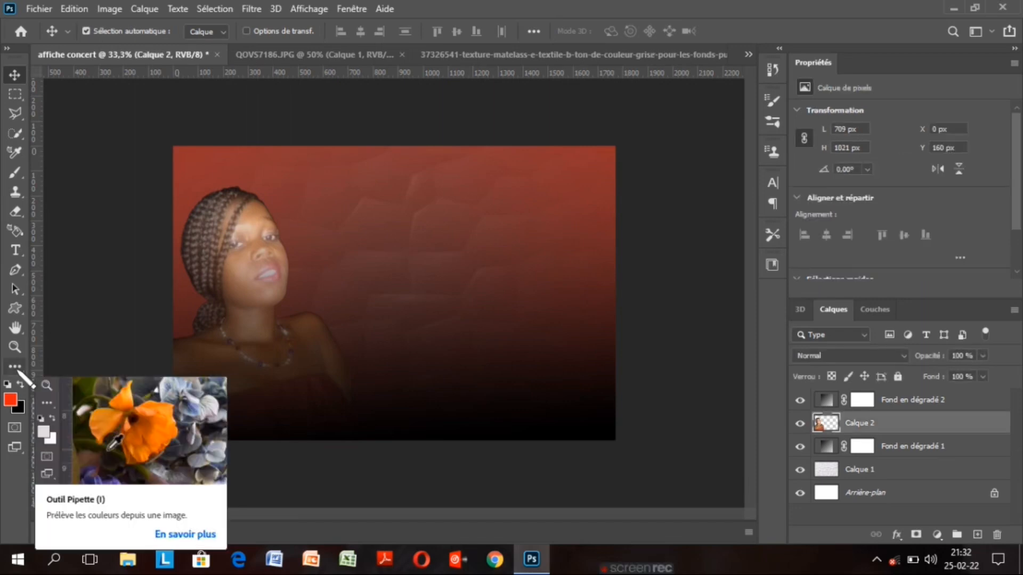
click(17, 369)
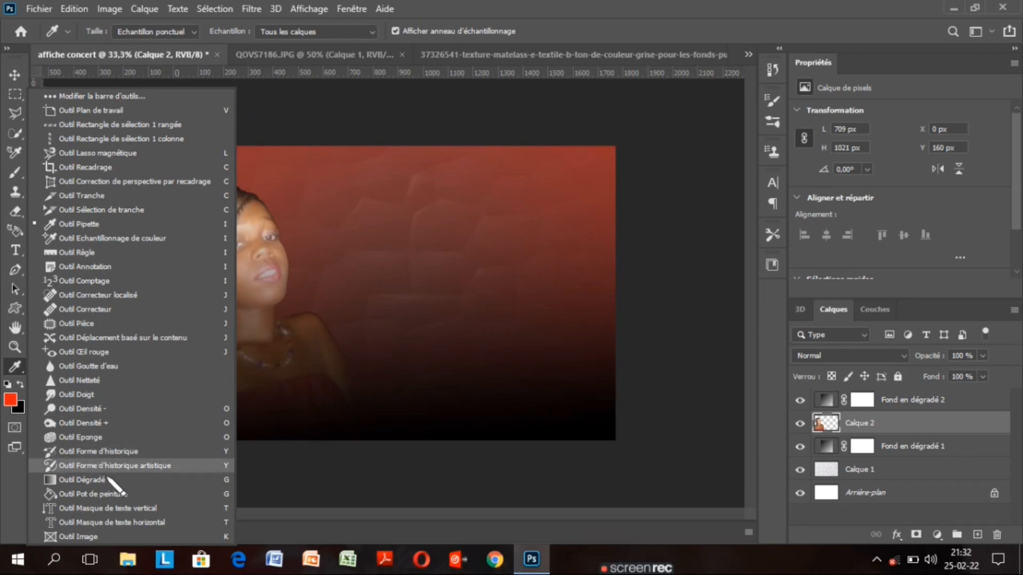
click(110, 480)
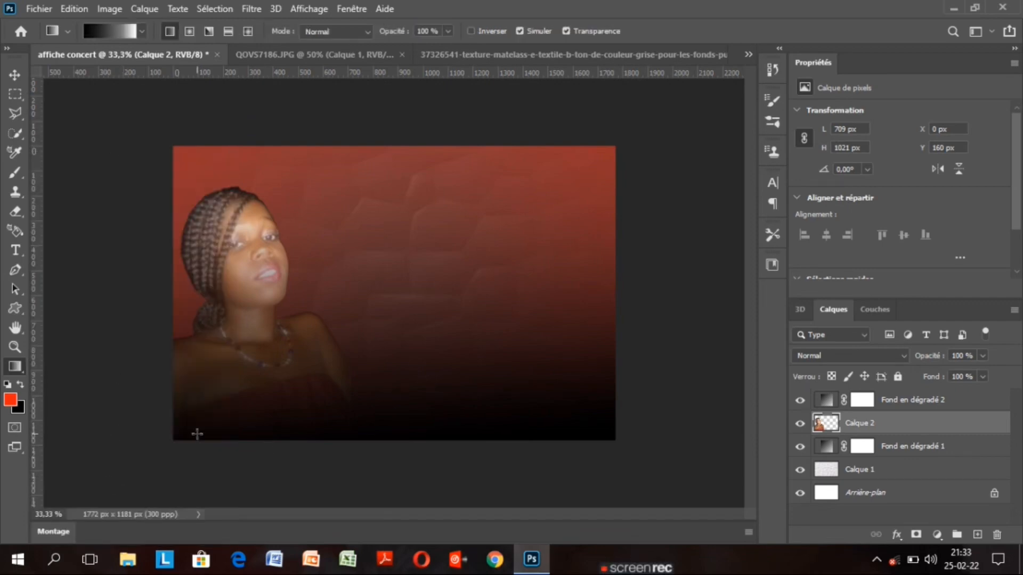
click(21, 384)
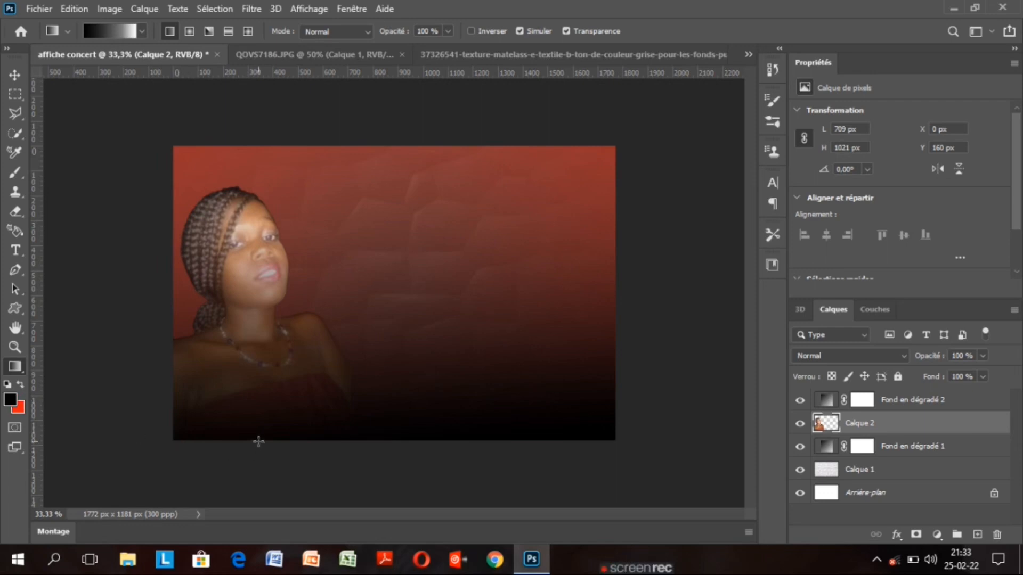
drag(258, 440, 258, 398)
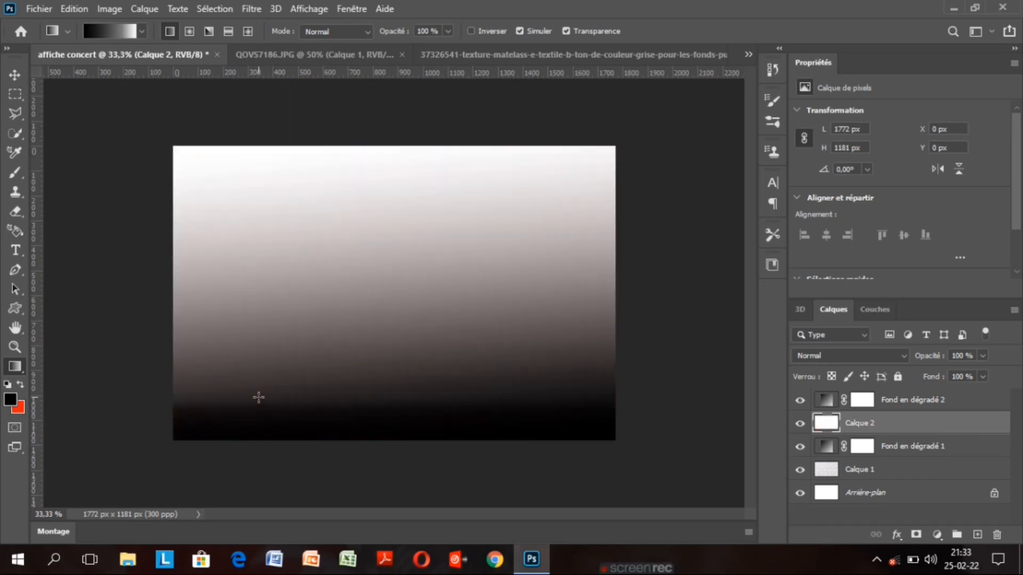
Undo the fill, add a layer mask to Calque 2, and draw a diagonal gradient on it
key(ctrl+z)
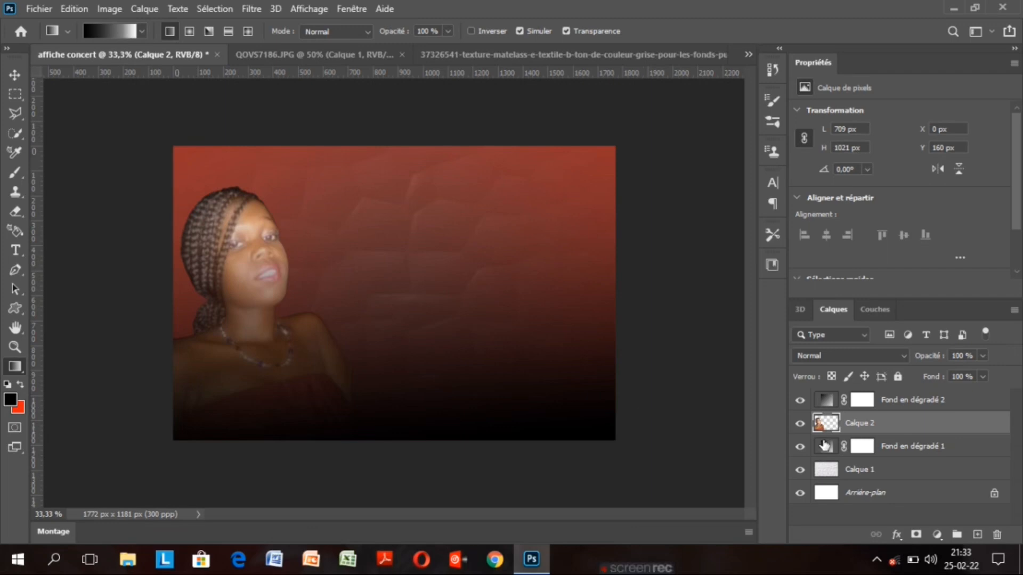
click(916, 536)
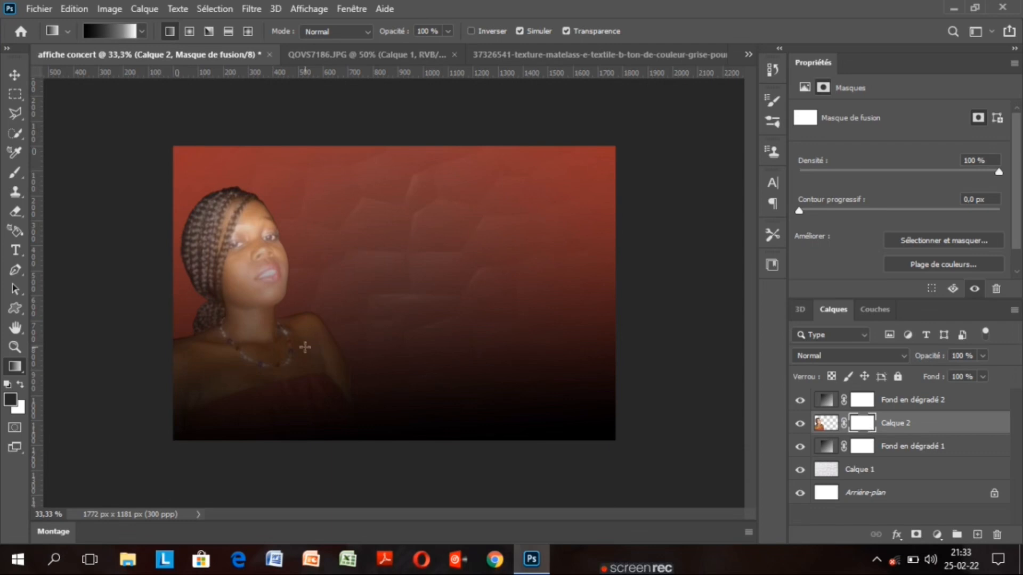
drag(258, 441, 256, 404)
mouse_move(331, 376)
mouse_down()
mouse_move(360, 404)
mouse_move(344, 365)
mouse_up()
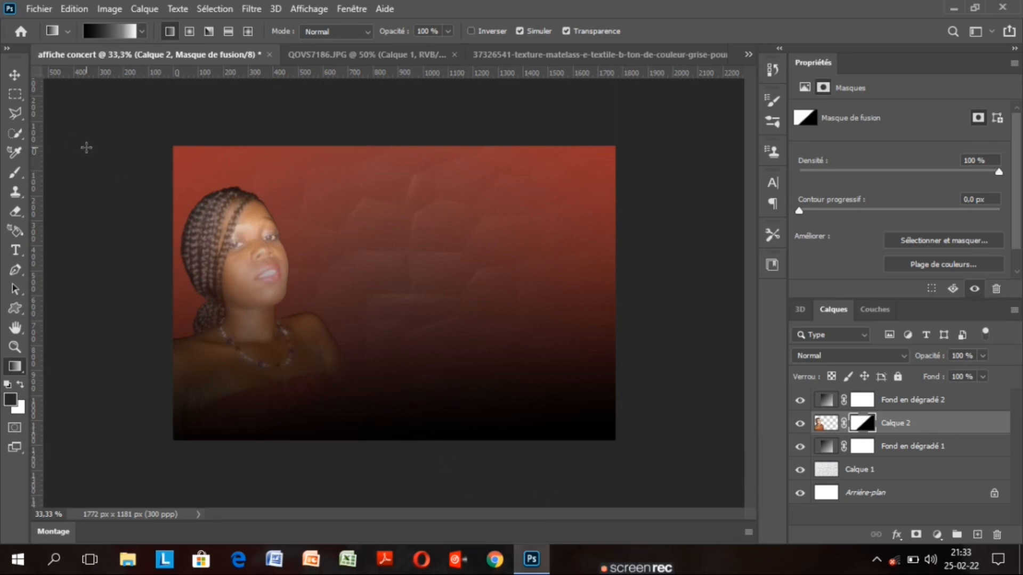
click(14, 75)
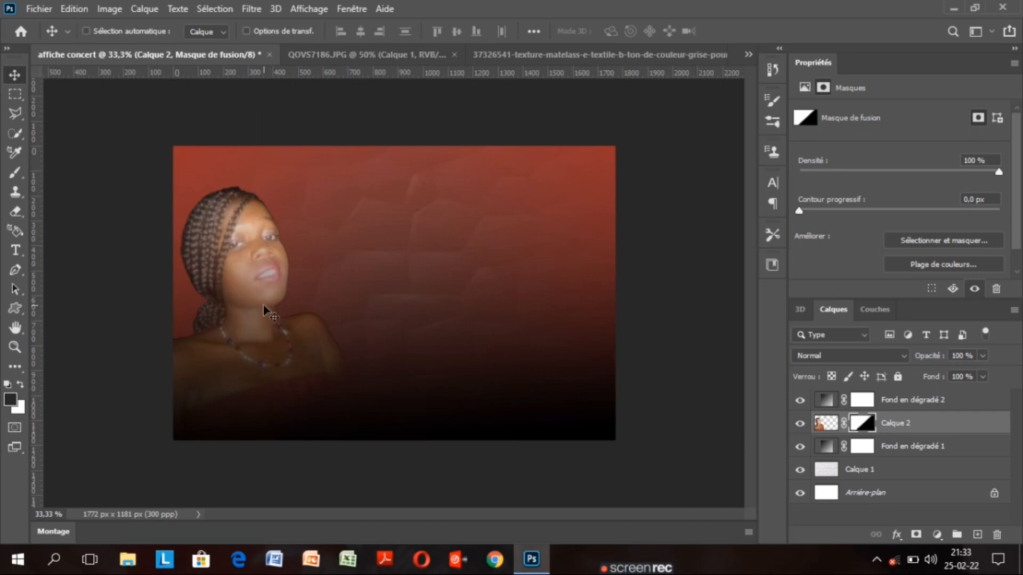
Free-transform Calque 2 upward by 45 px and commit
key(ctrl+t)
drag(259, 315, 260, 304)
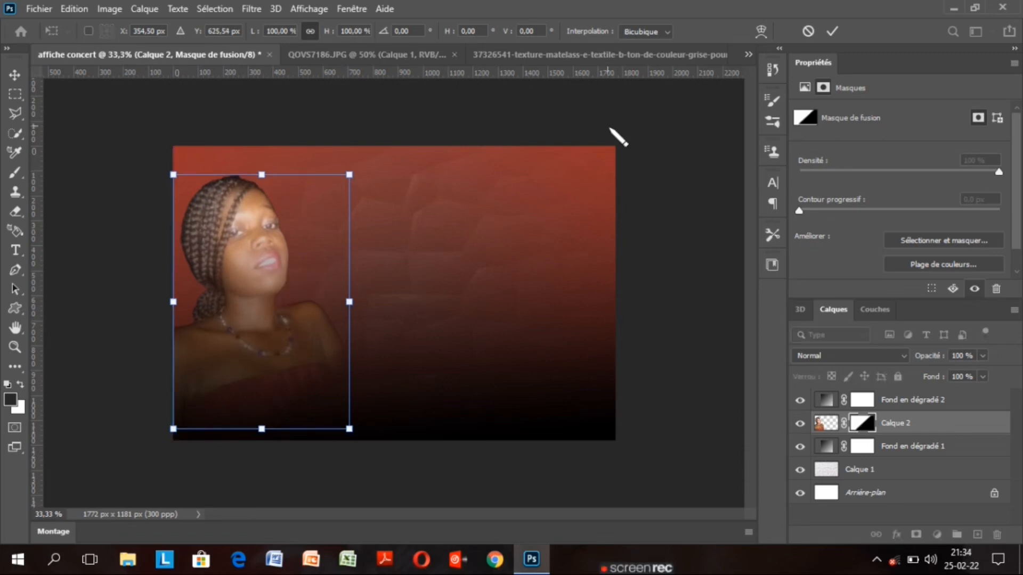
click(832, 31)
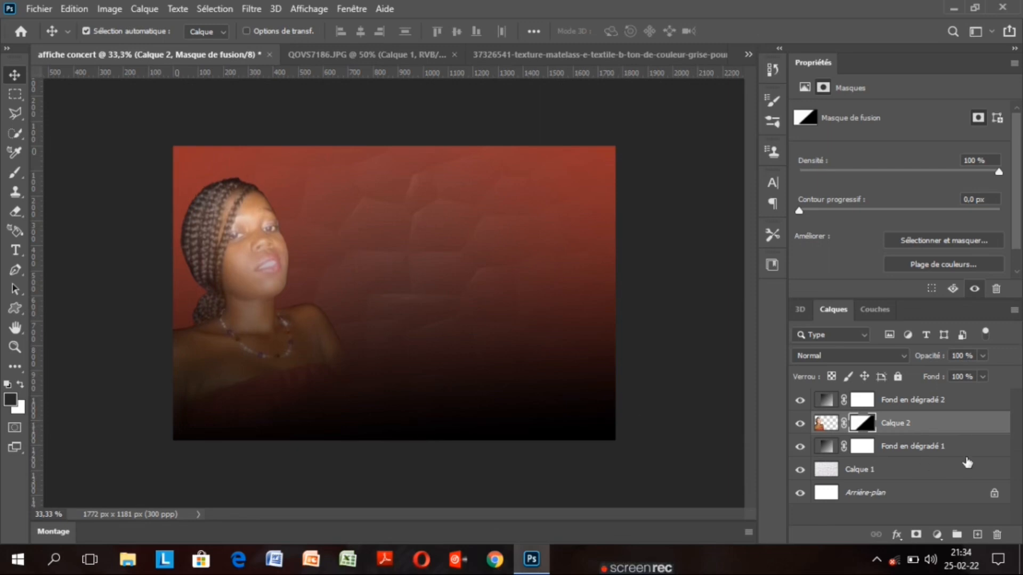
Switch Calque 1's blend mode from Exclusion to Produit
click(981, 473)
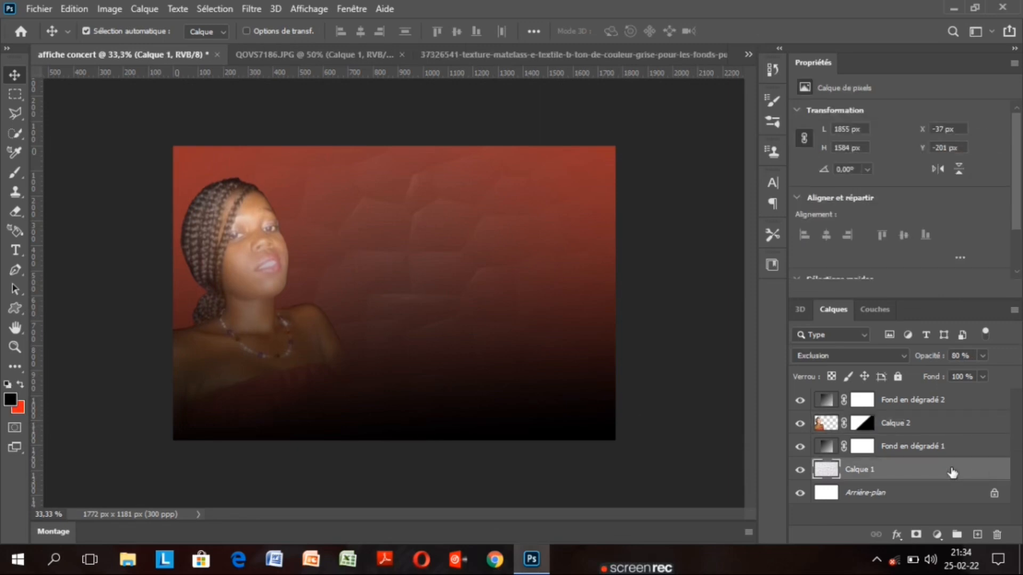
click(858, 355)
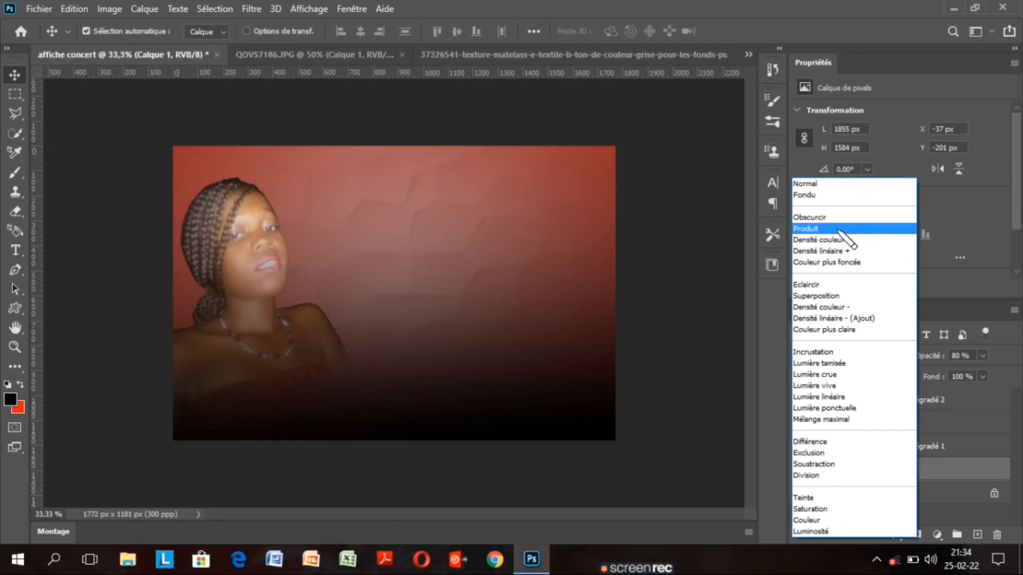
click(836, 230)
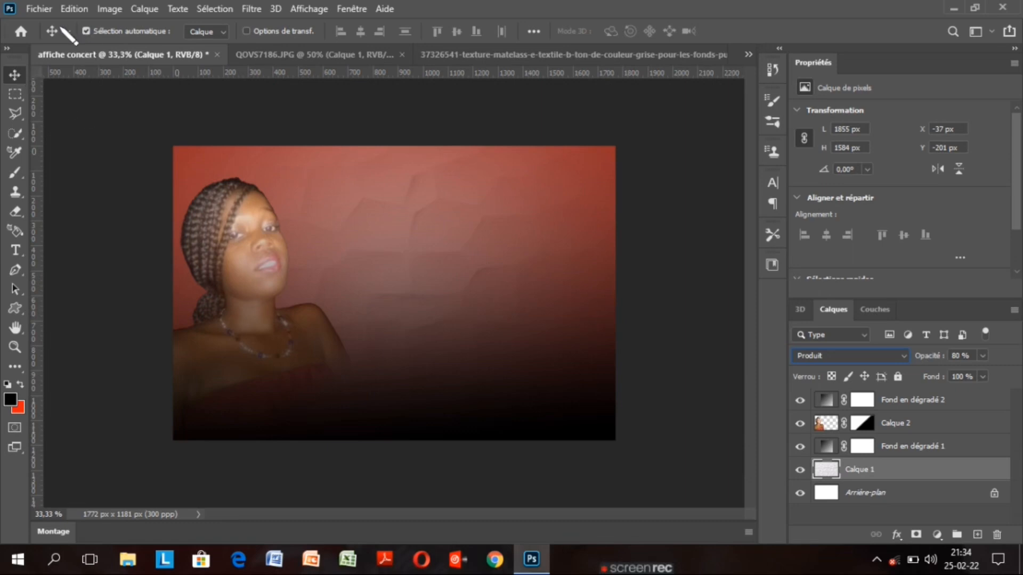
click(42, 8)
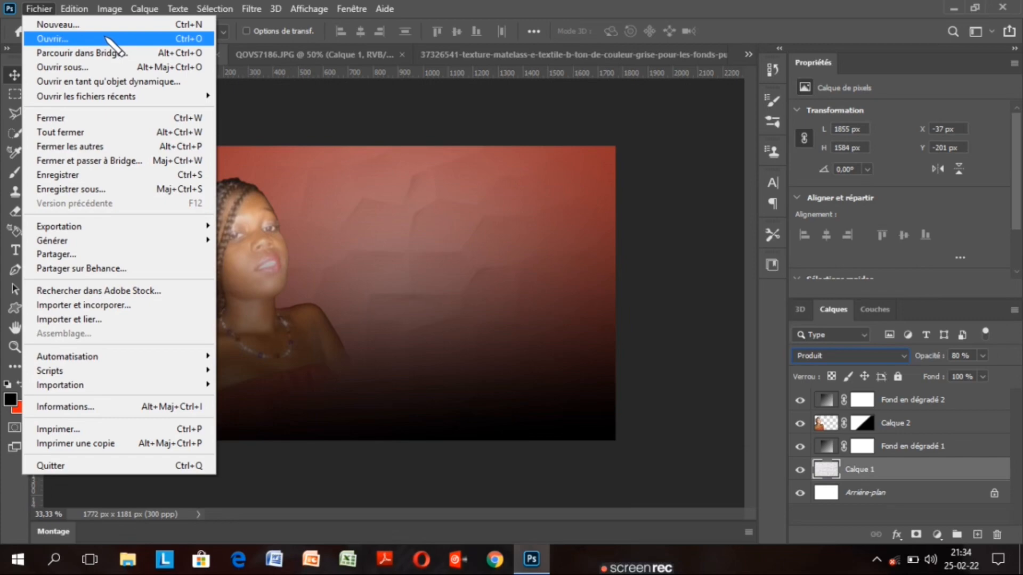
Open the grey textile texture JPG from Fichier > Ouvrir
click(107, 39)
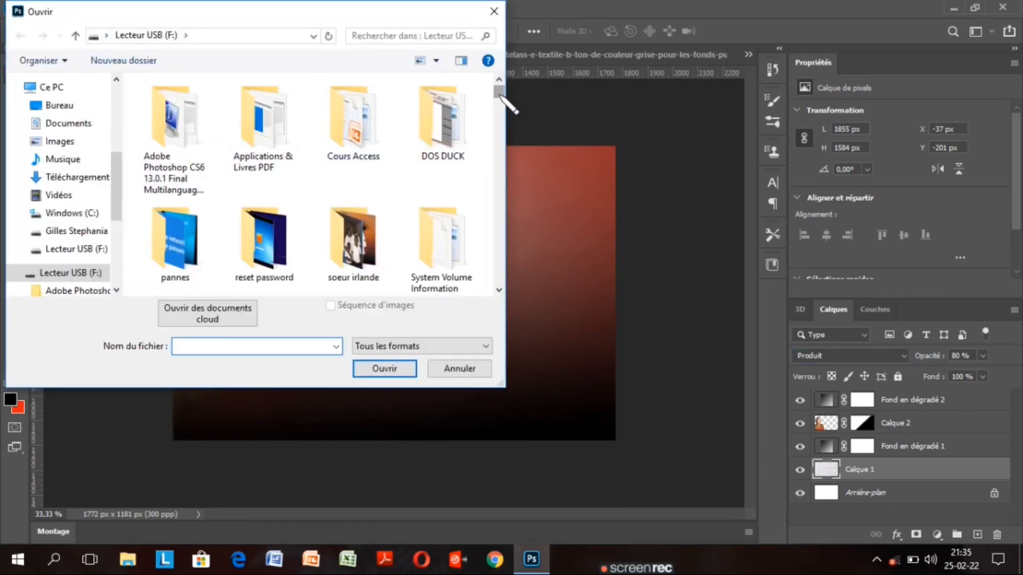
drag(501, 97, 509, 146)
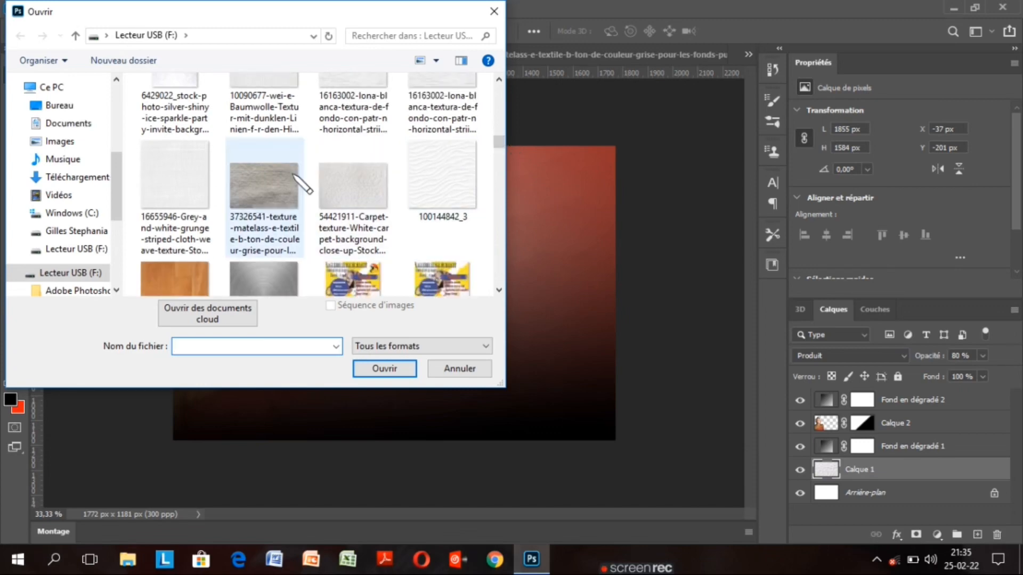
click(271, 184)
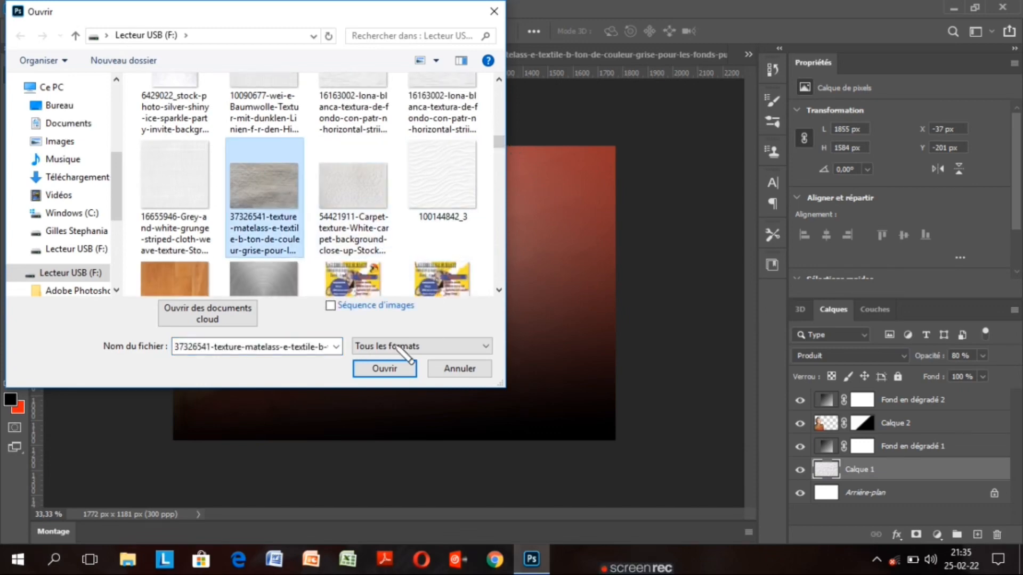
click(384, 369)
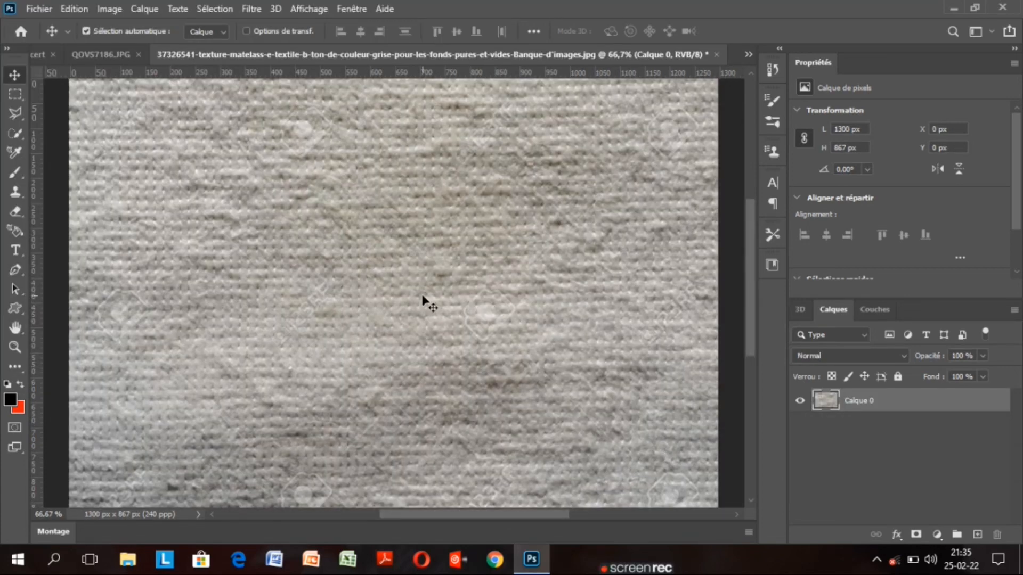
Drag the texture into the poster as Calque 3 and stack it above Fond en dégradé 1
drag(421, 297, 62, 55)
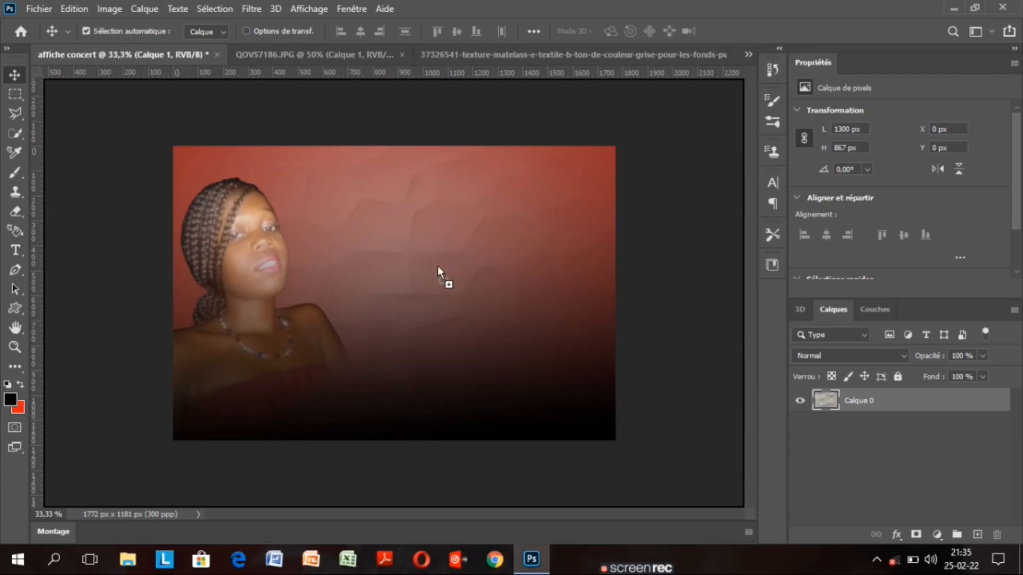
drag(437, 266, 437, 266)
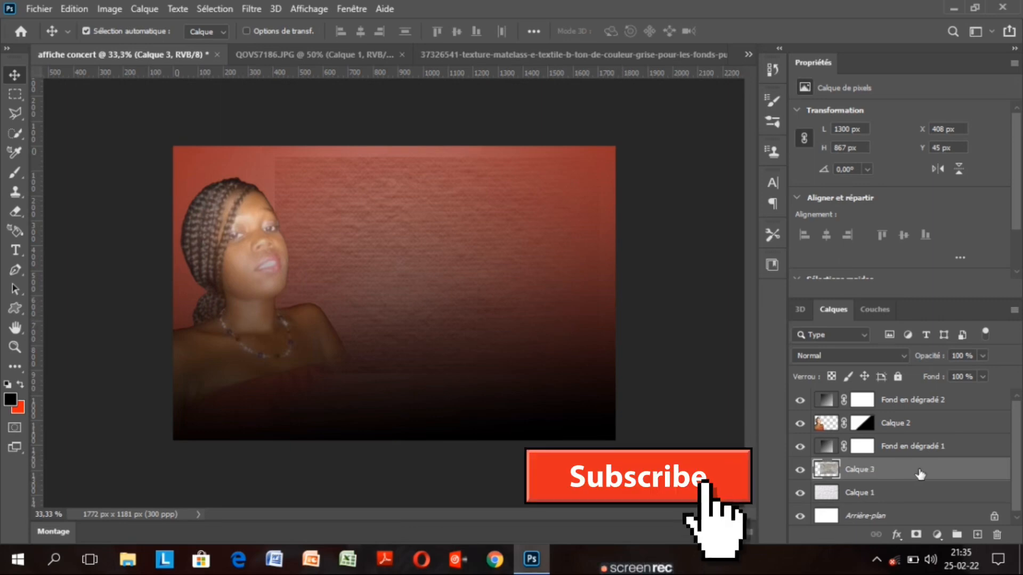
drag(920, 474, 916, 449)
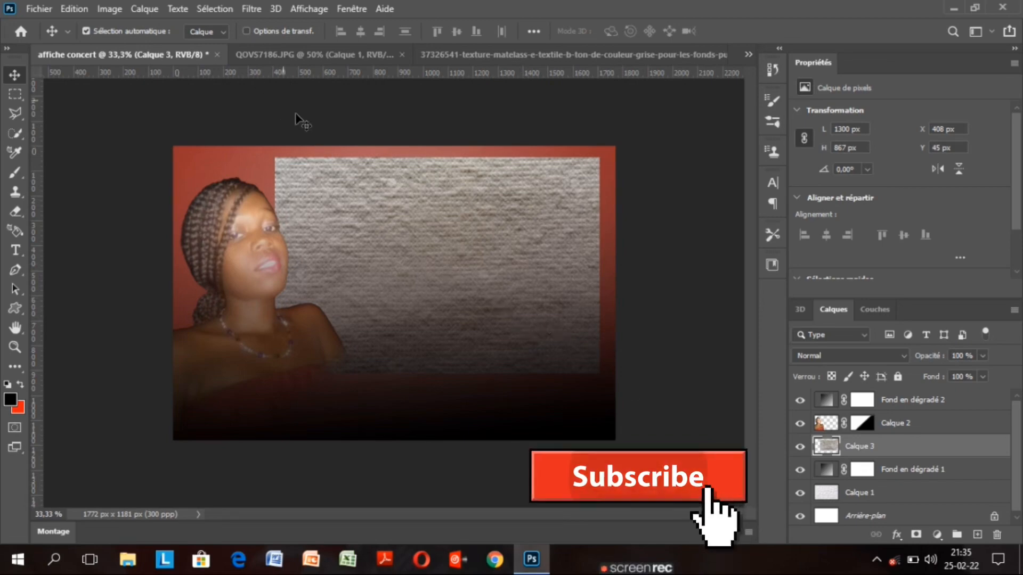
Scale Calque 3's textile texture to 171% width and height and commit
key(ctrl+t)
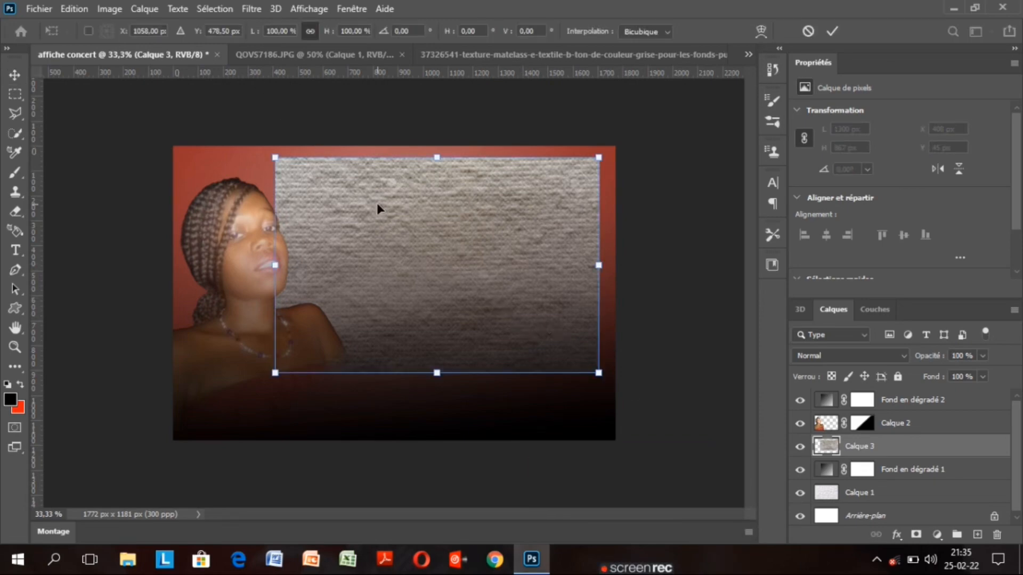
drag(258, 33, 259, 34)
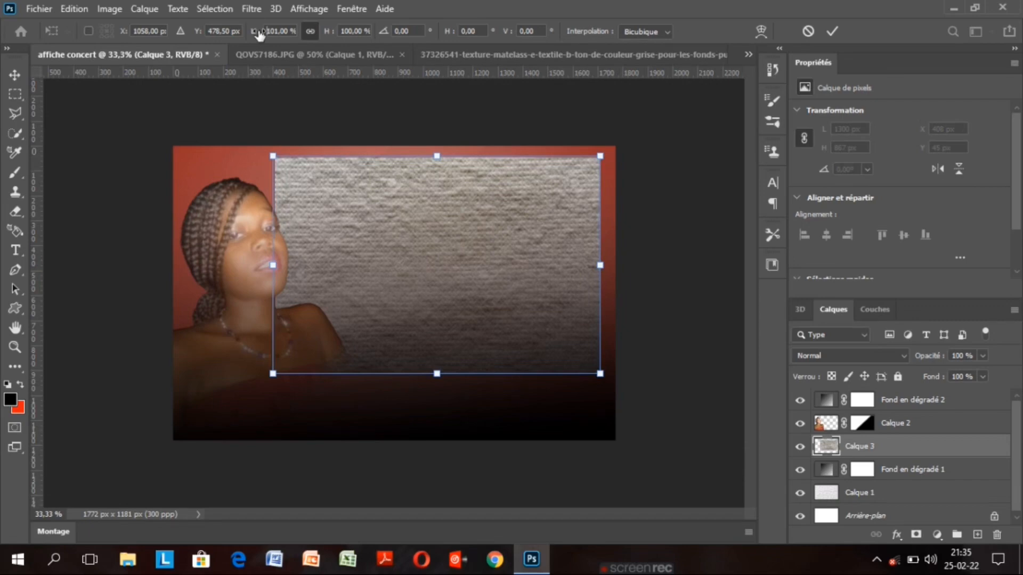
drag(259, 35, 305, 37)
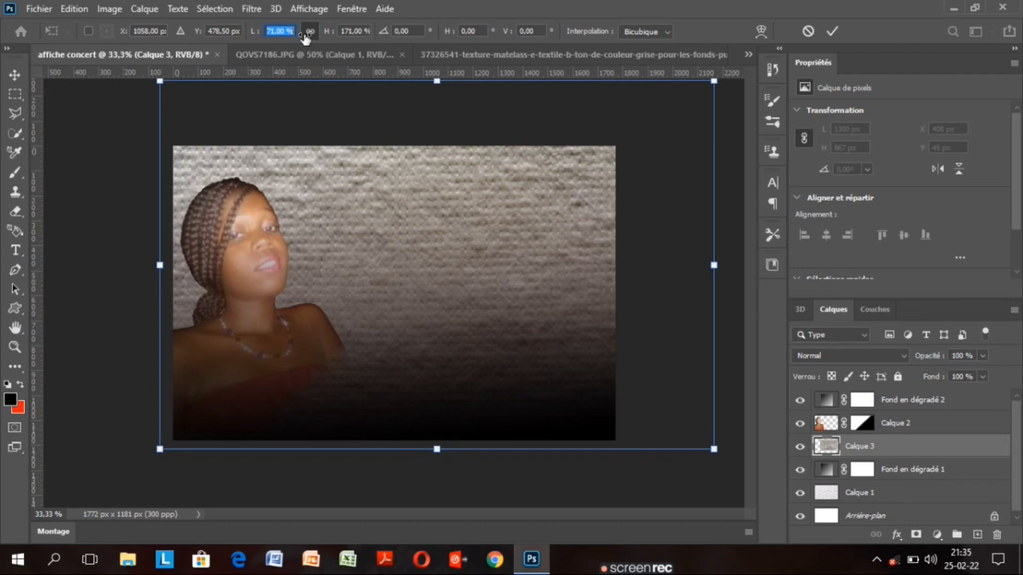
key(Return)
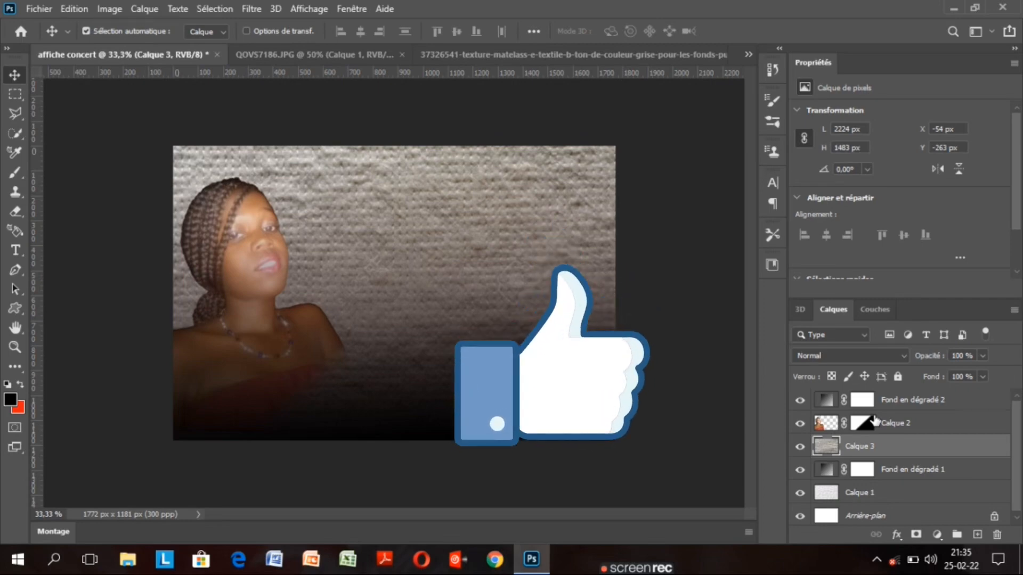
Set Calque 3's blend mode to Produit and lower its opacity
click(846, 355)
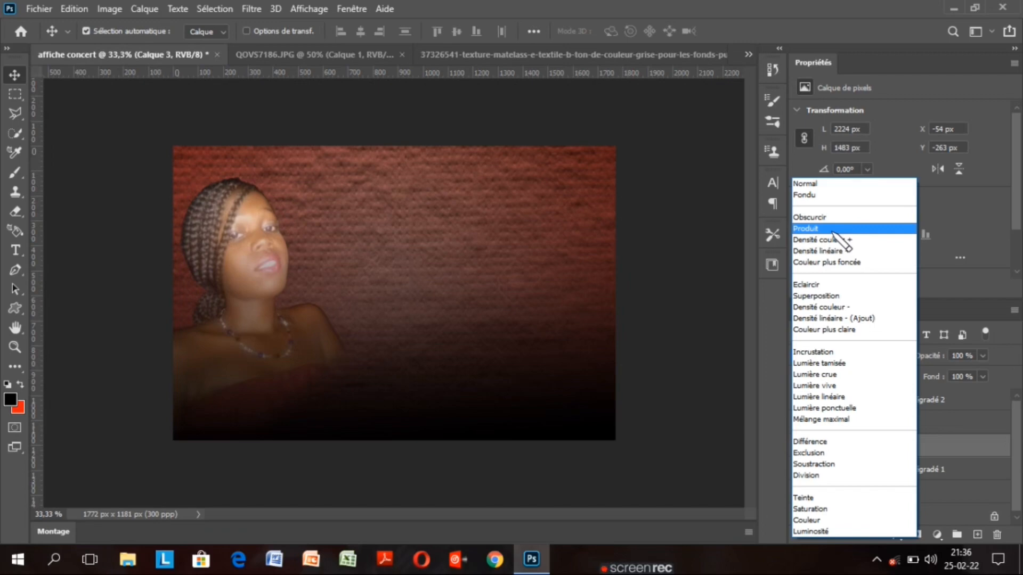
click(834, 231)
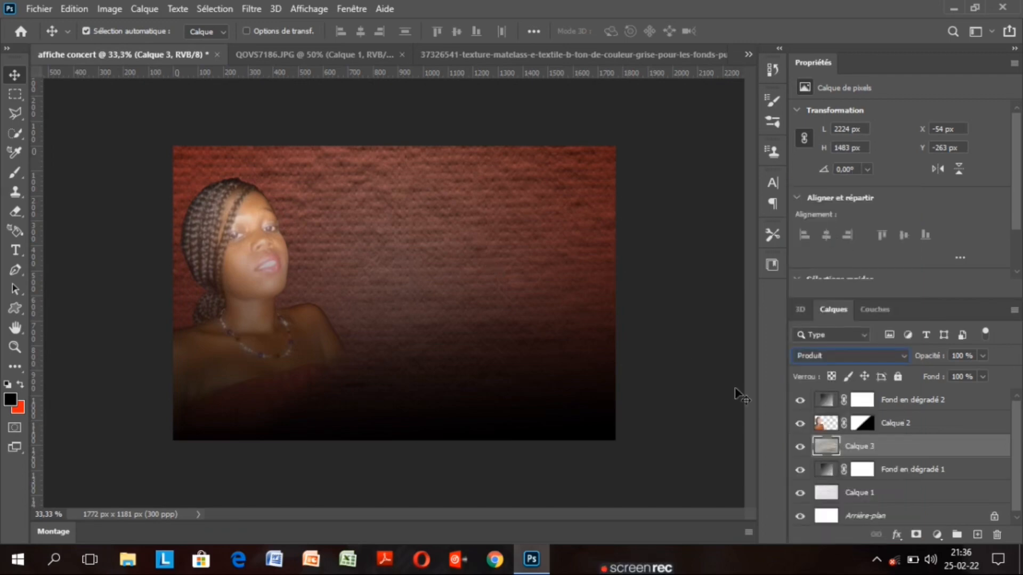
click(982, 356)
drag(983, 372, 966, 373)
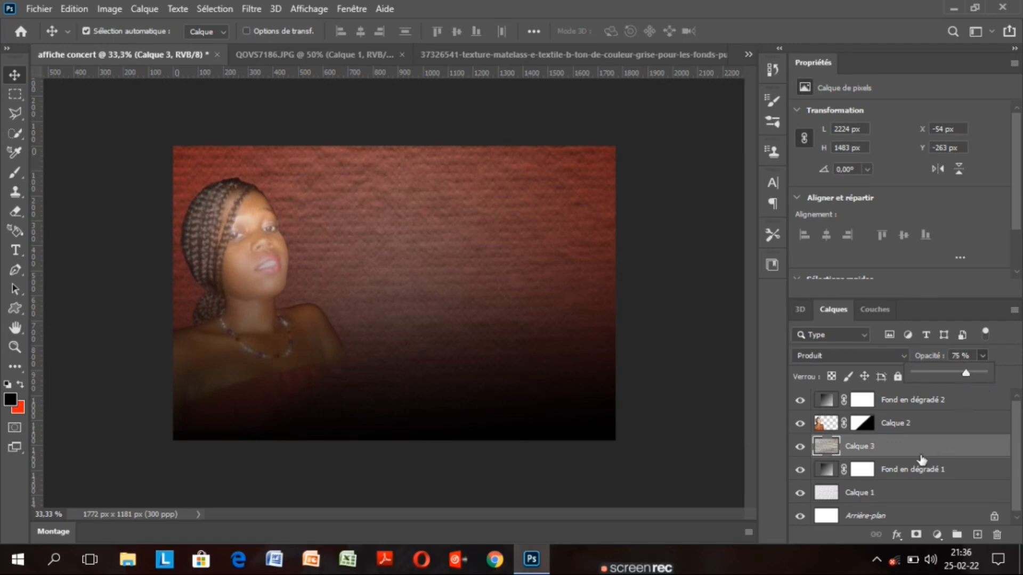
Raise Calque 1's opacity to 100%
click(917, 487)
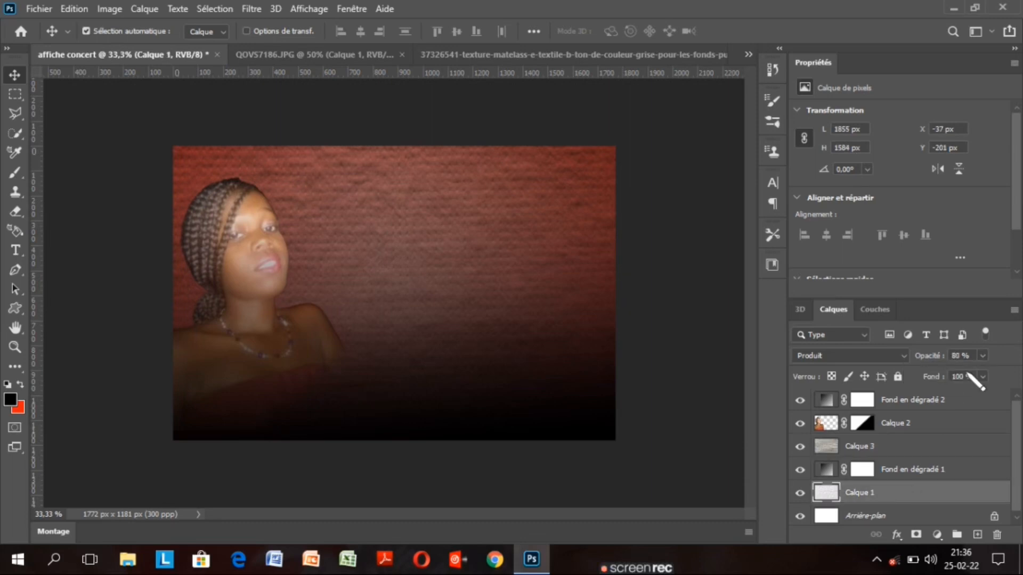
click(982, 356)
drag(982, 373, 1008, 374)
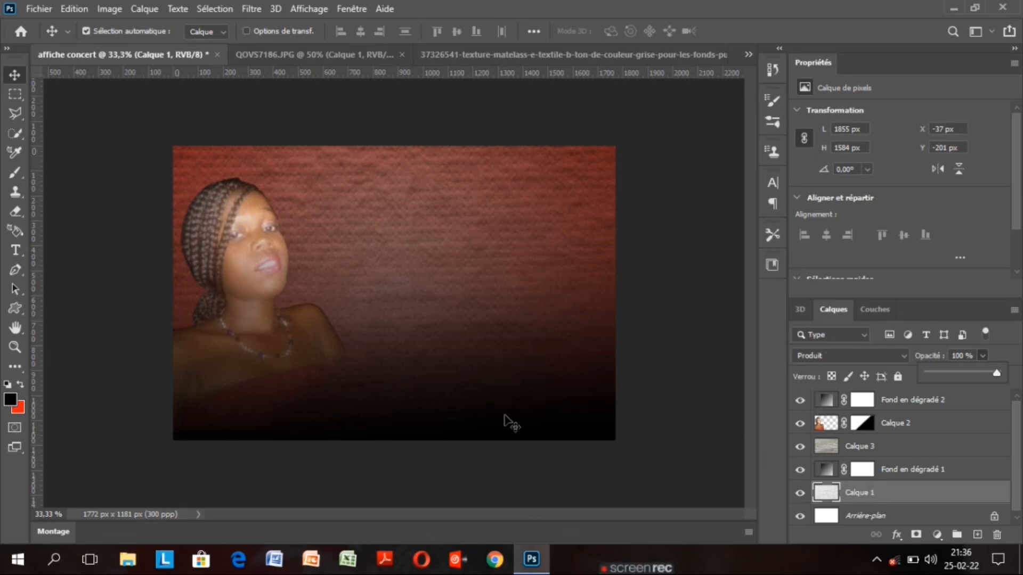
Duplicate the Calque 2 portrait layer, keeping the original Calque 2 selected
click(927, 425)
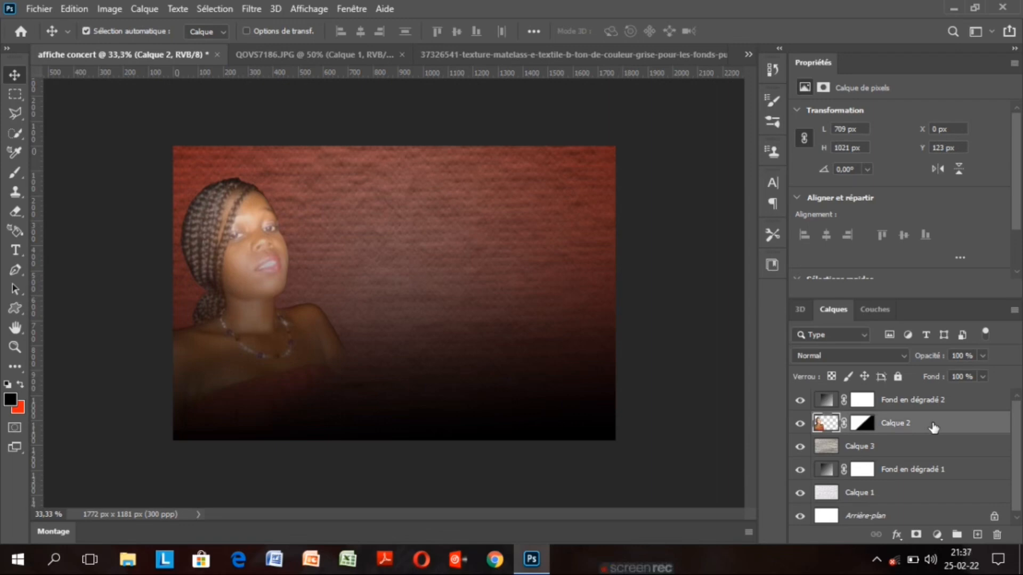
key(ctrl+j)
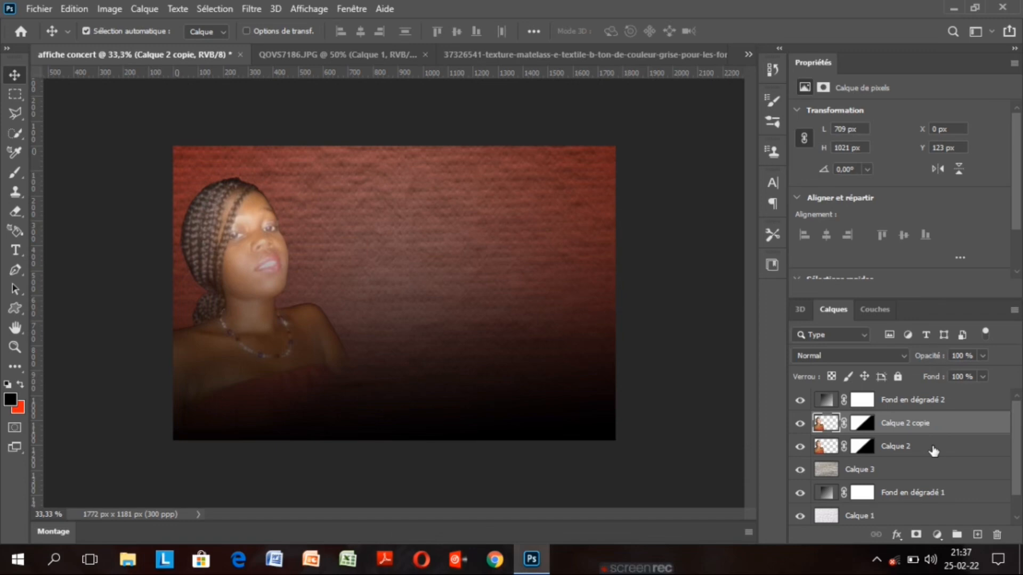
click(933, 449)
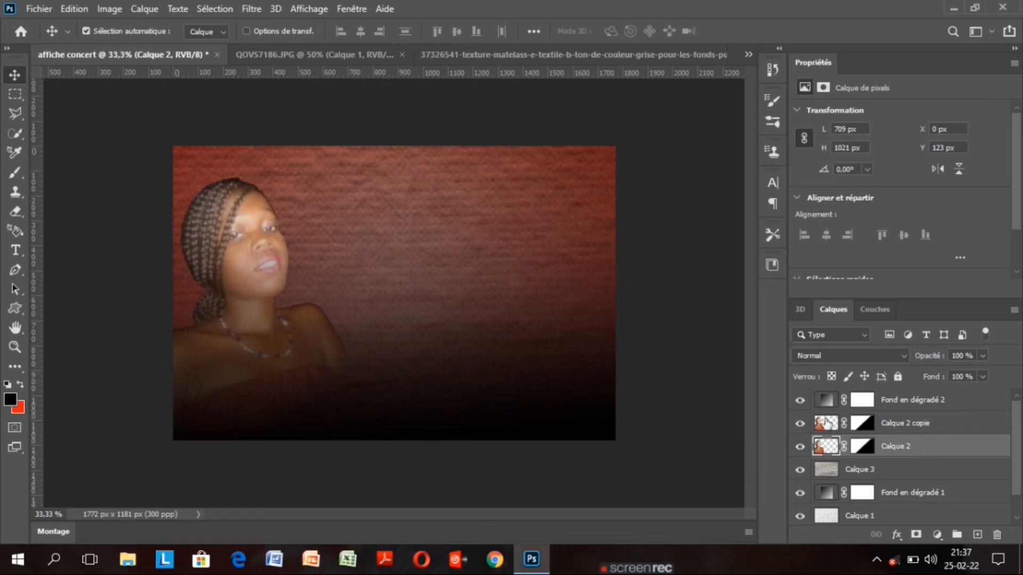
Scale the original portrait to about 104.6% and position it slightly lower at the left edge
click(246, 31)
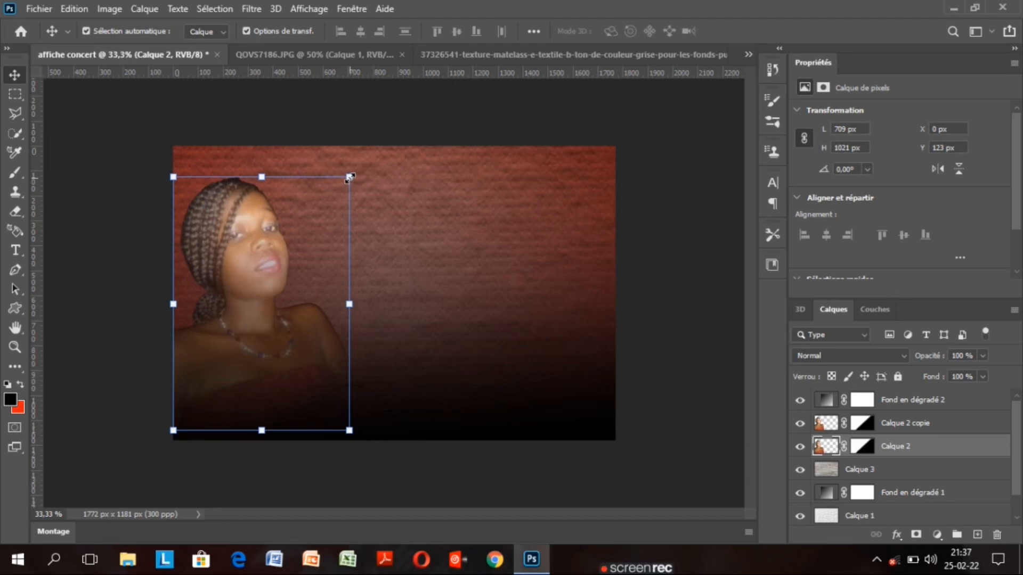
drag(349, 178, 349, 171)
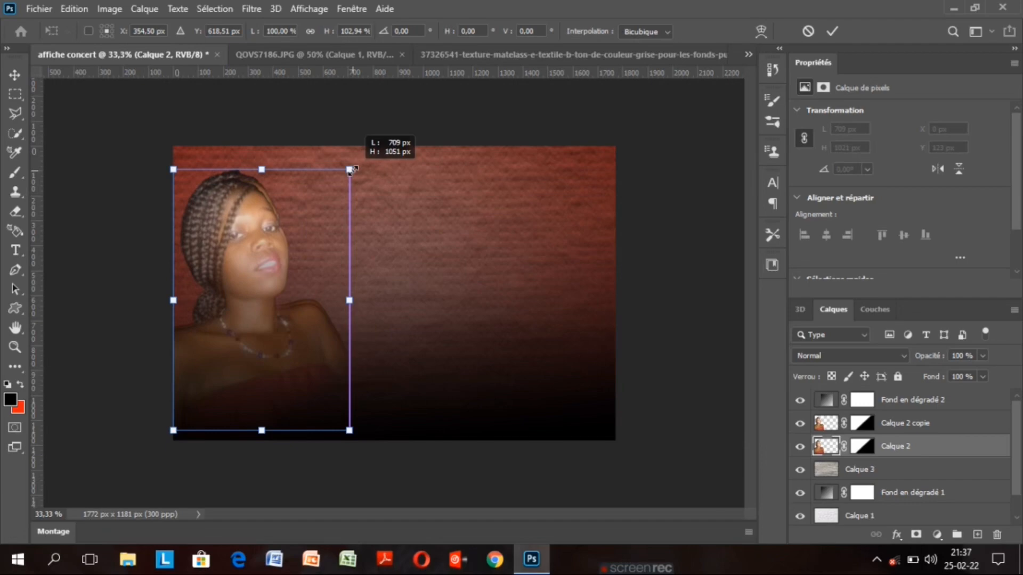
drag(350, 171, 358, 166)
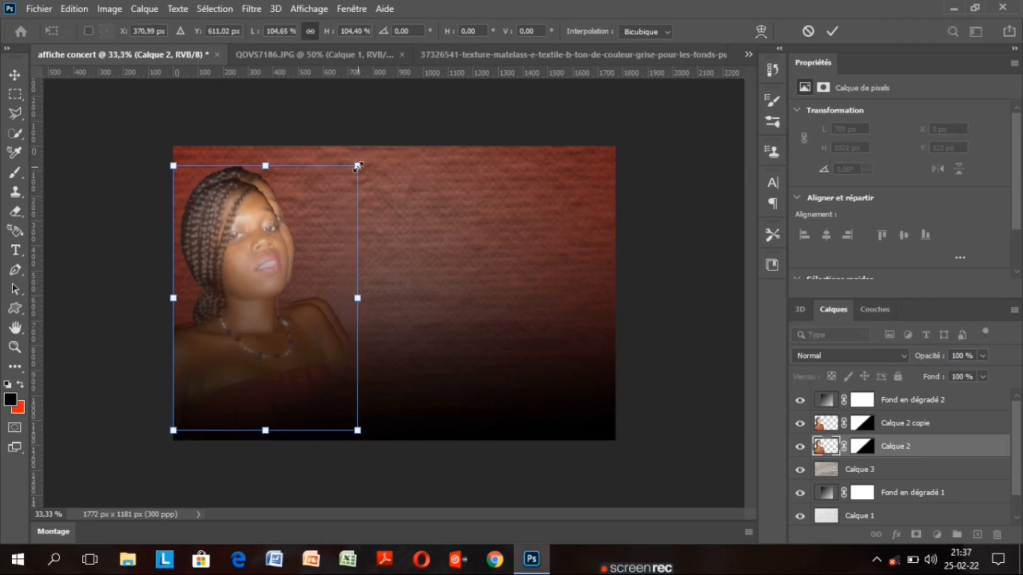
drag(261, 263, 257, 271)
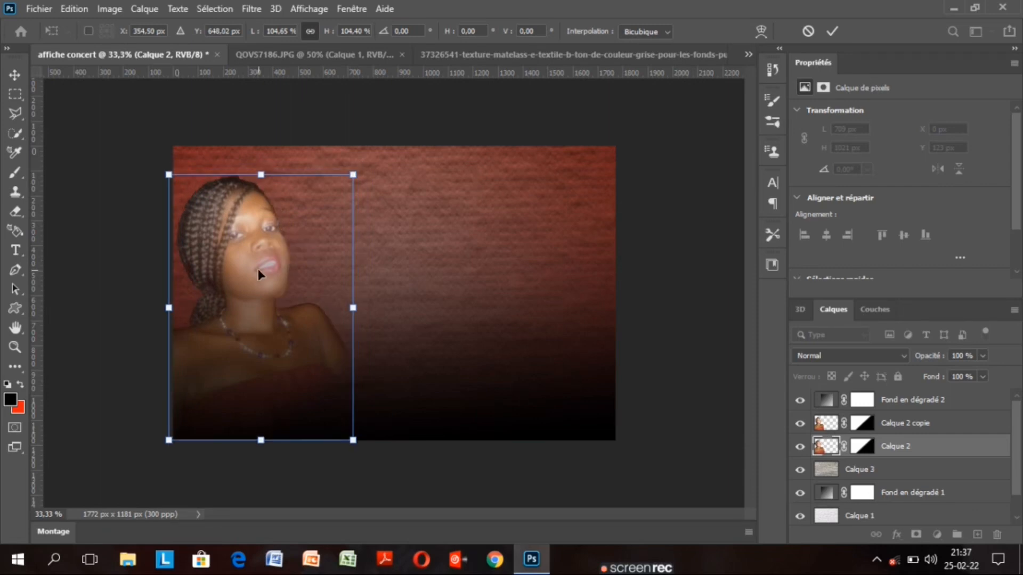
key(Right)
key(Right)
key(Right)
key(Right)
key(Right)
key(Right)
key(Right)
key(Right)
key(Right)
key(Right)
key(Right)
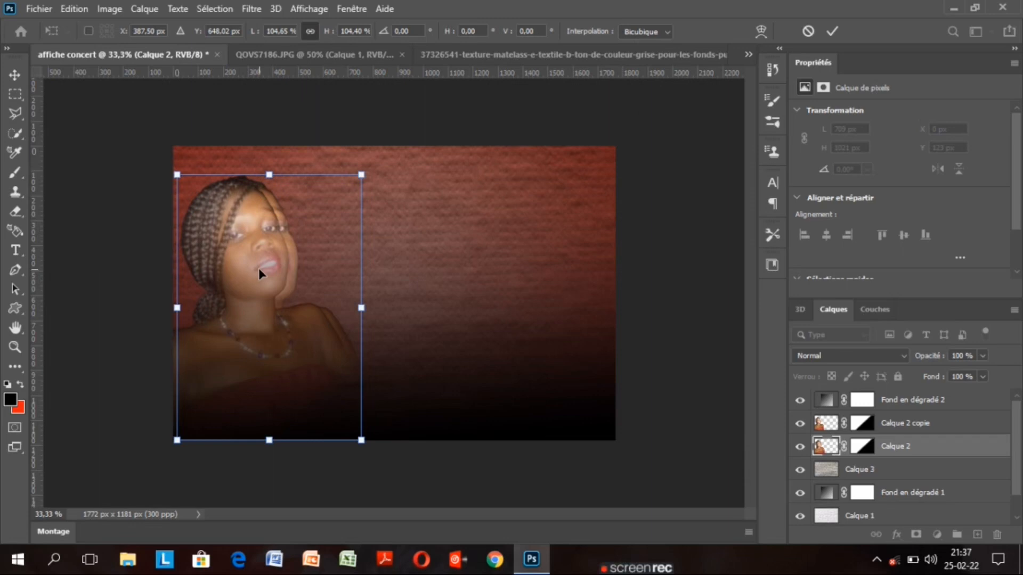
key(Left)
key(Left)
key(Left)
key(Left)
key(Left)
key(Left)
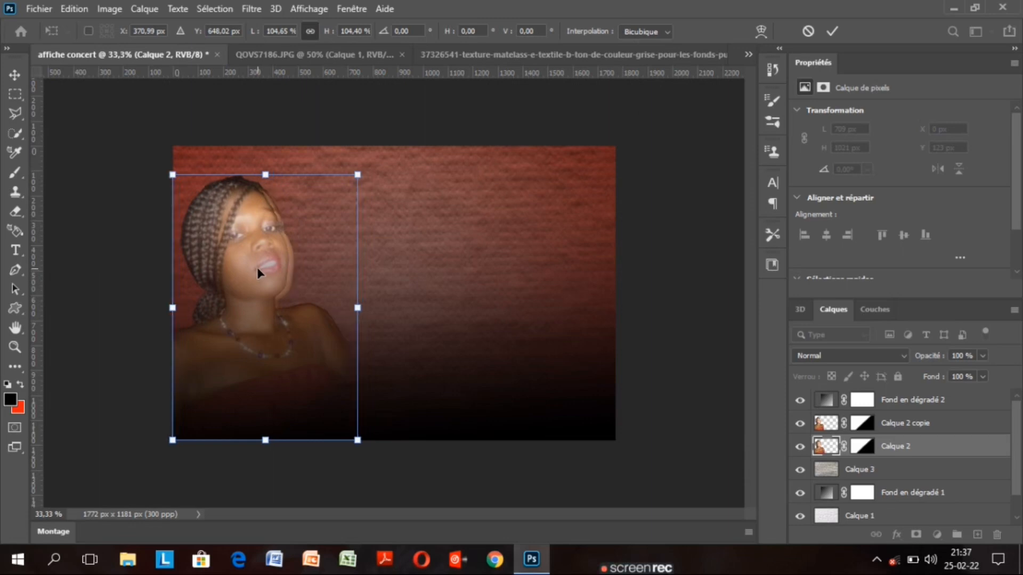
drag(257, 270, 257, 268)
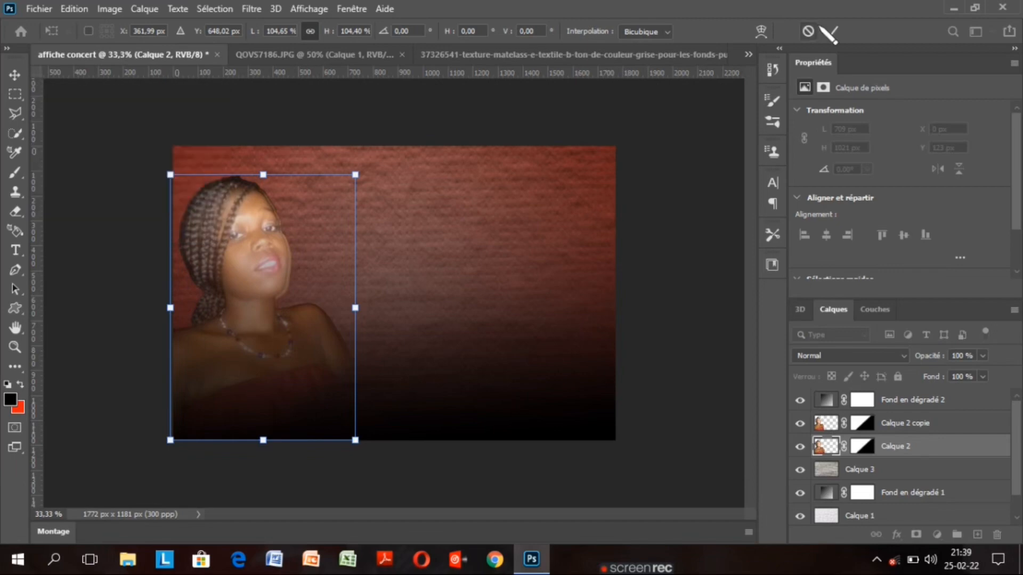
Commit the portrait resize, then apply a 31,8-pixel Flou gaussien to Calque 2
click(831, 30)
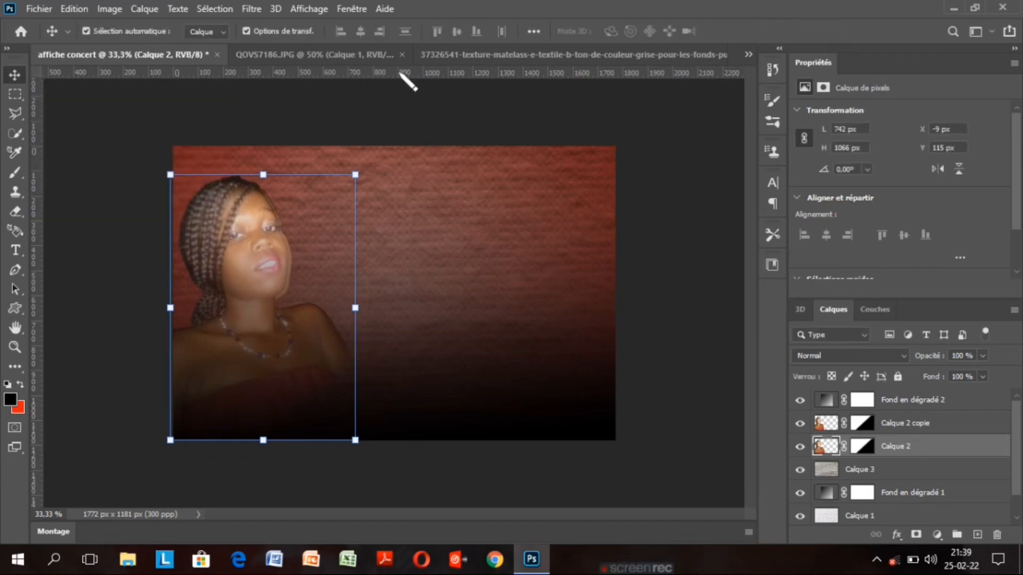
click(246, 30)
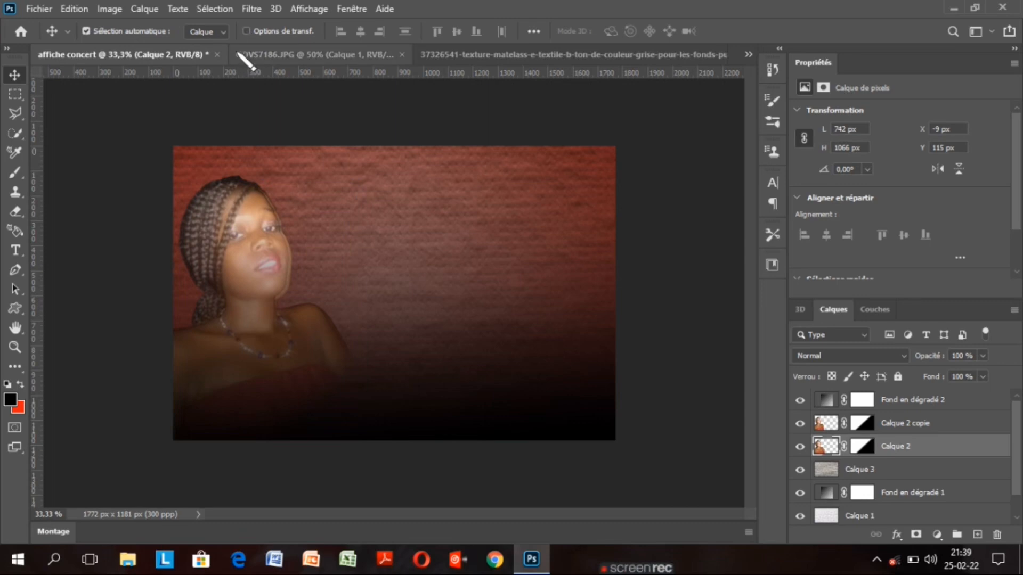
click(252, 10)
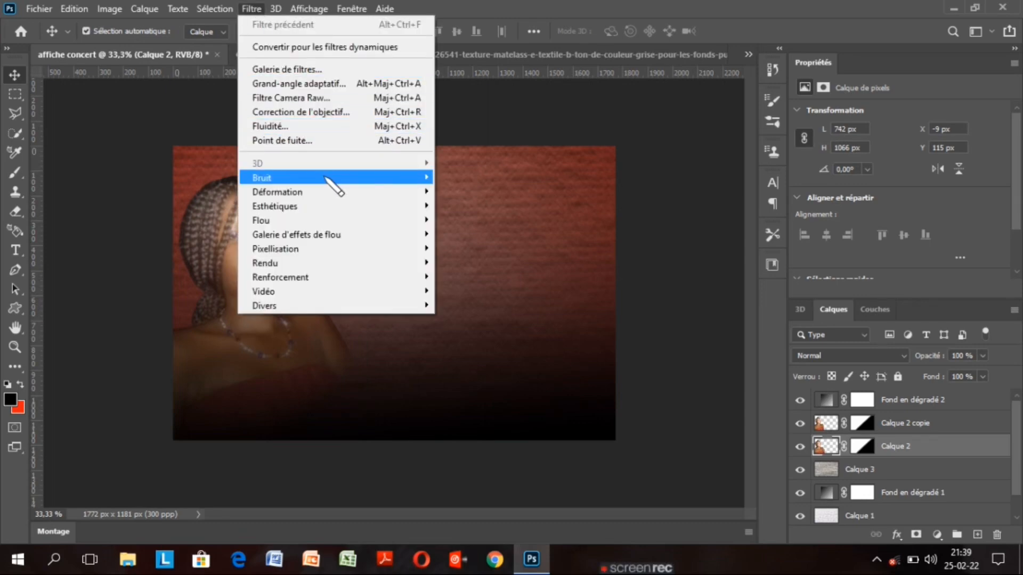
mouse_move(326, 179)
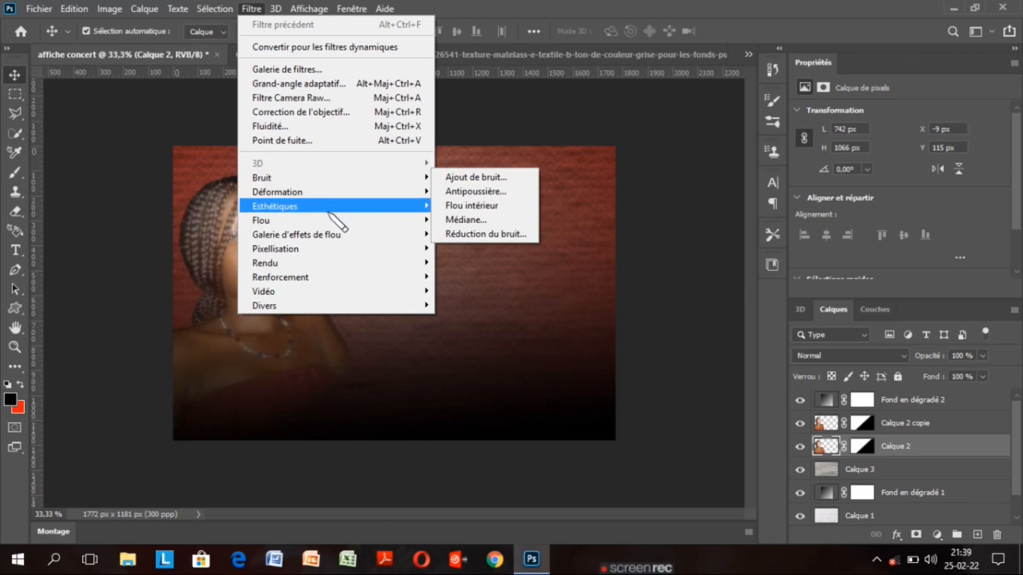
mouse_move(330, 220)
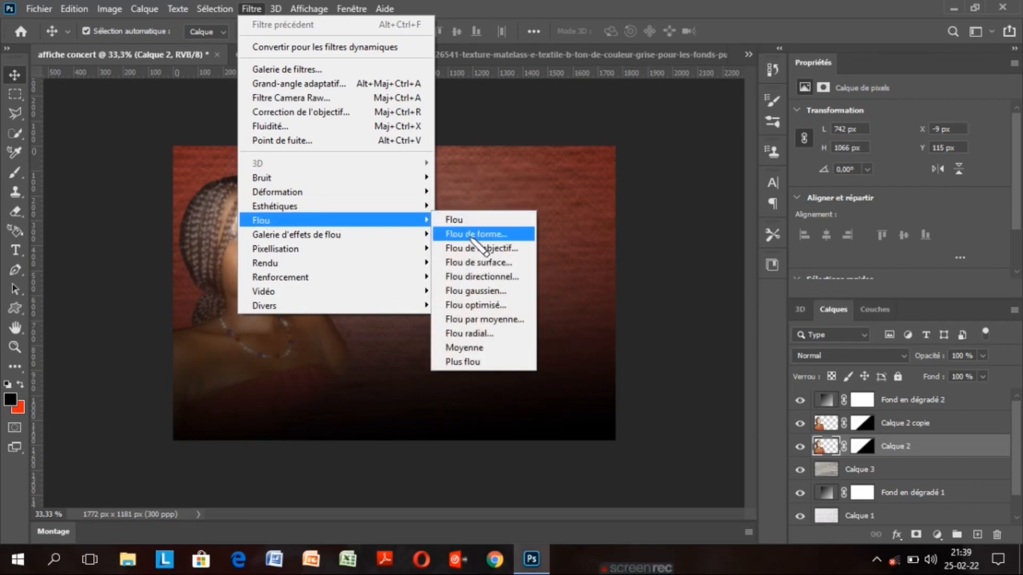
click(499, 292)
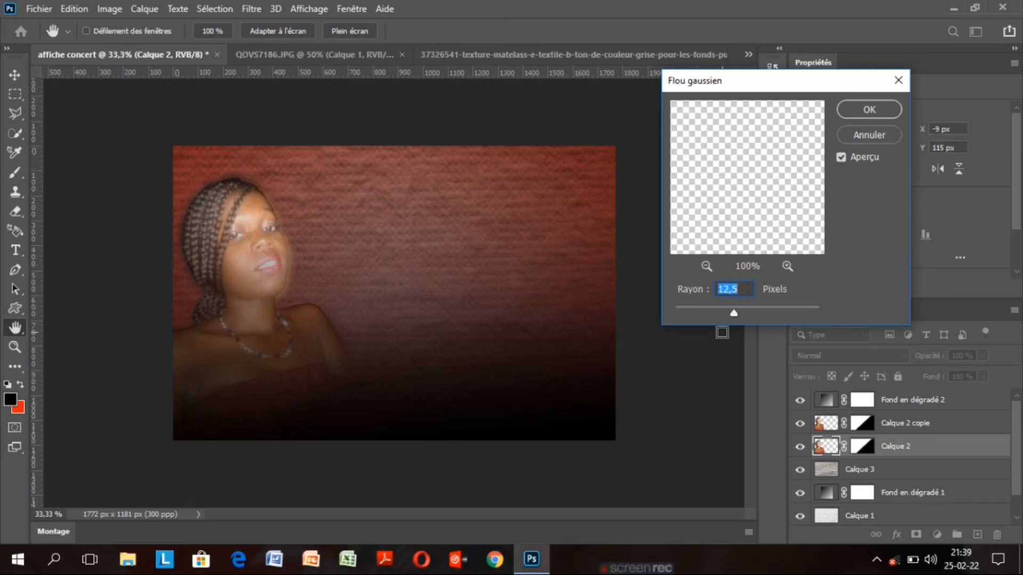
drag(733, 313, 743, 313)
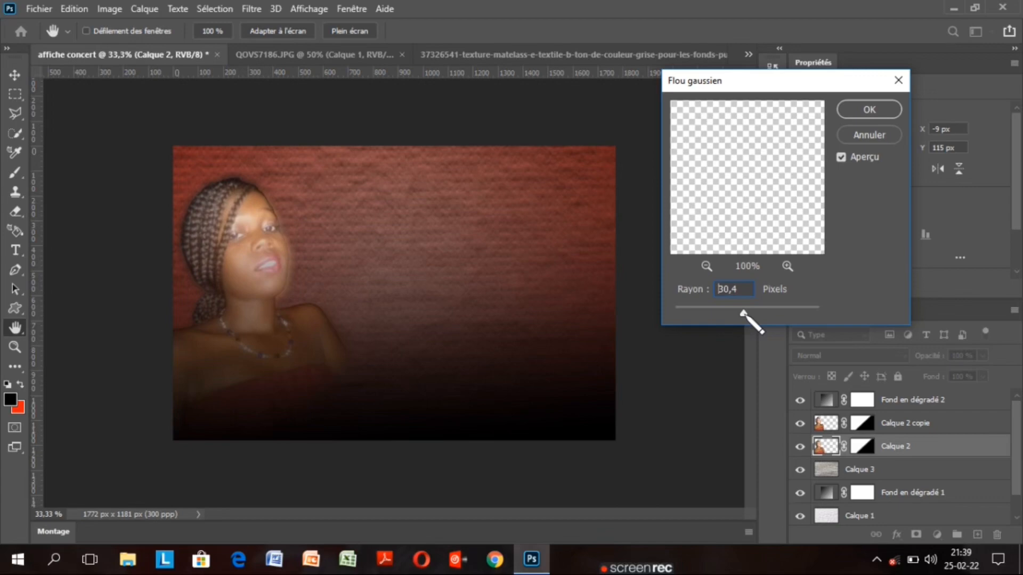
drag(743, 313, 742, 313)
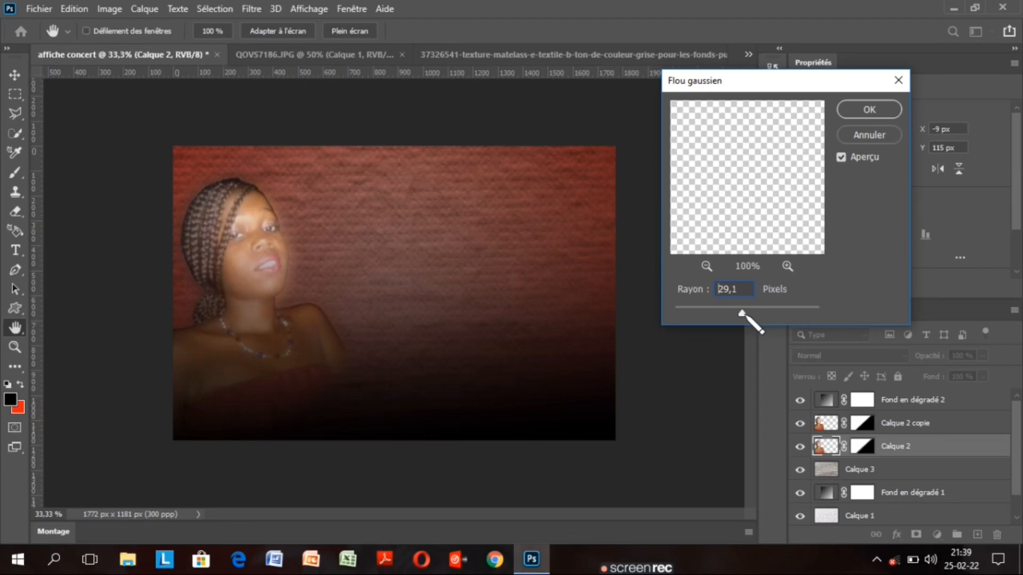
drag(742, 313, 744, 313)
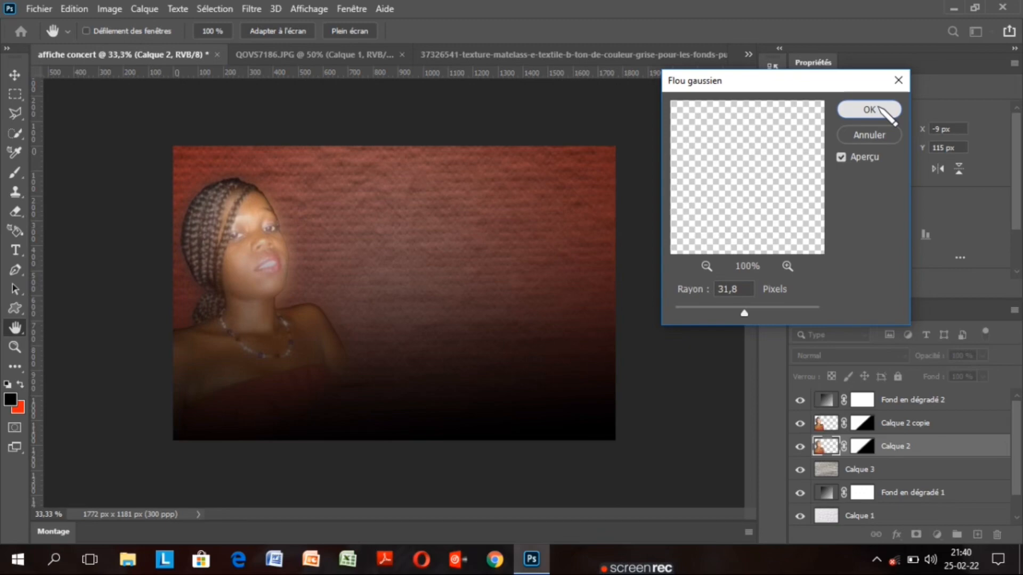
click(879, 109)
click(864, 355)
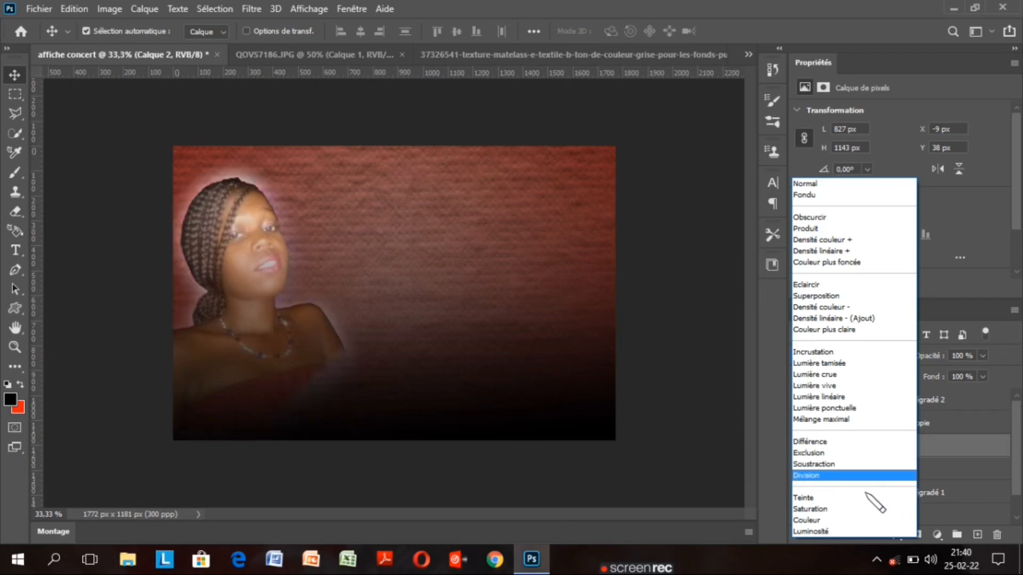
Try Saturation, then settle on Division blending for the blurred Calque 2 portrait
click(874, 510)
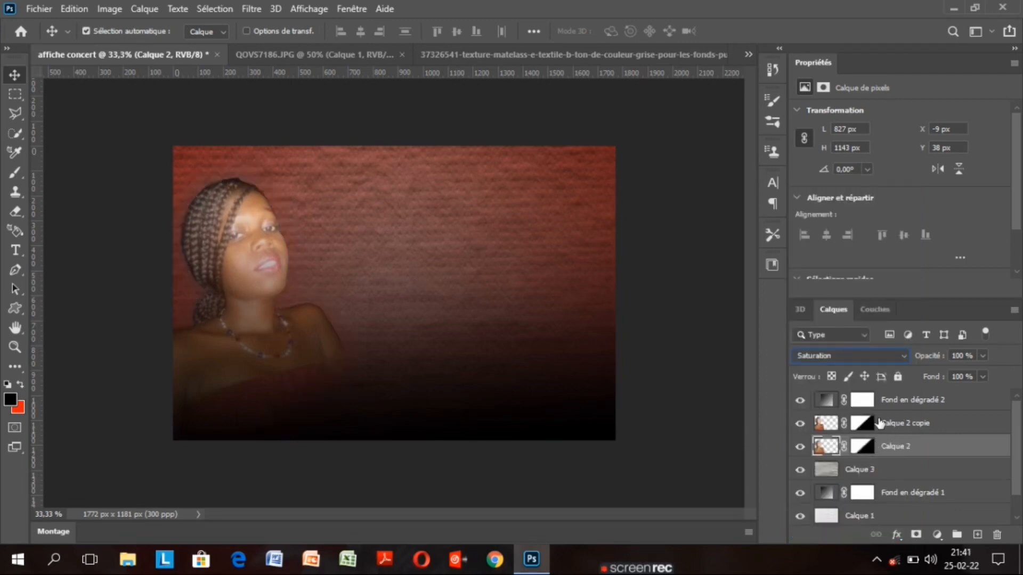
click(863, 355)
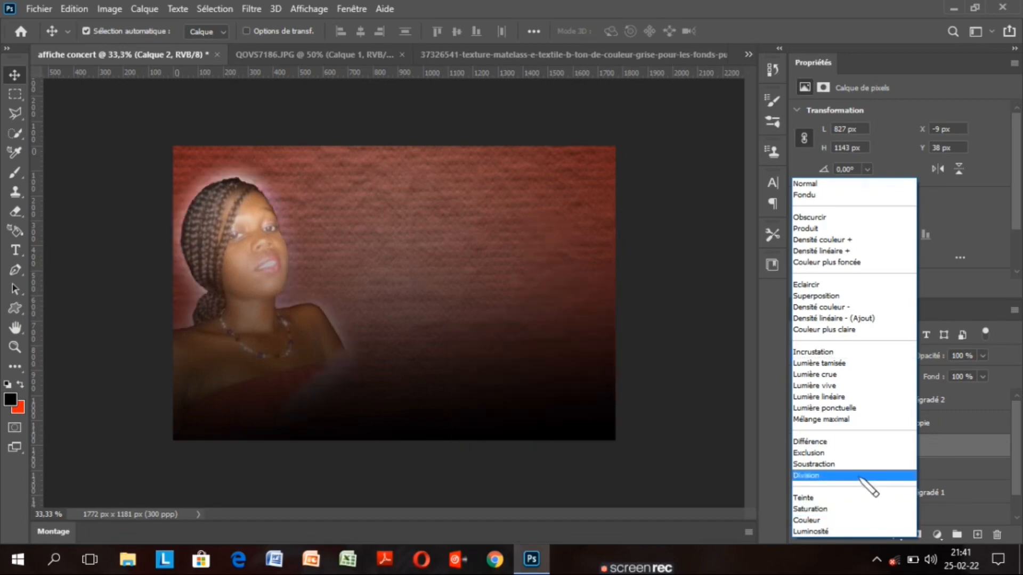
click(860, 475)
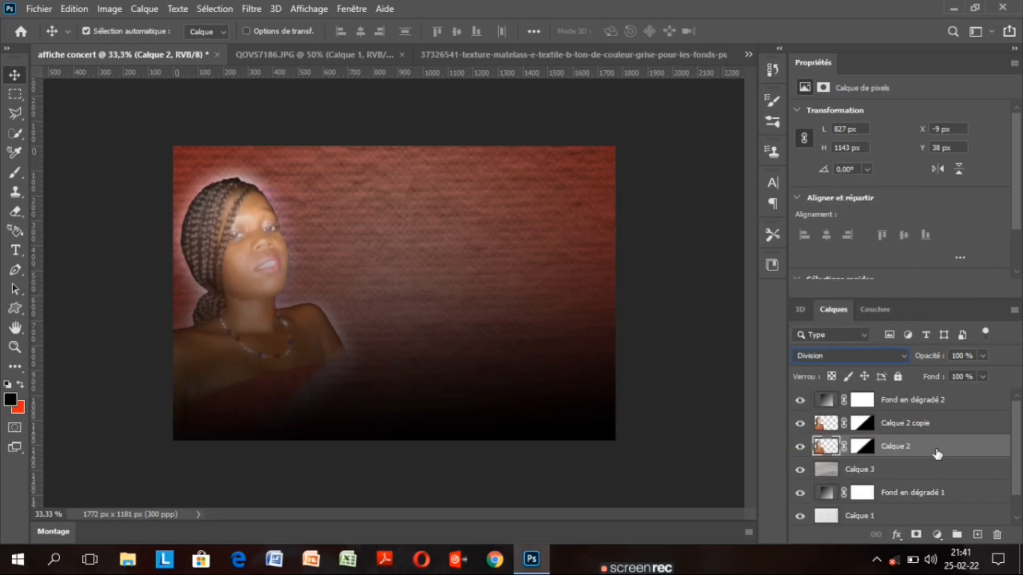
Redraw the gradient on Calque 2 copie's layer mask to fade the portrait's lower part
click(959, 426)
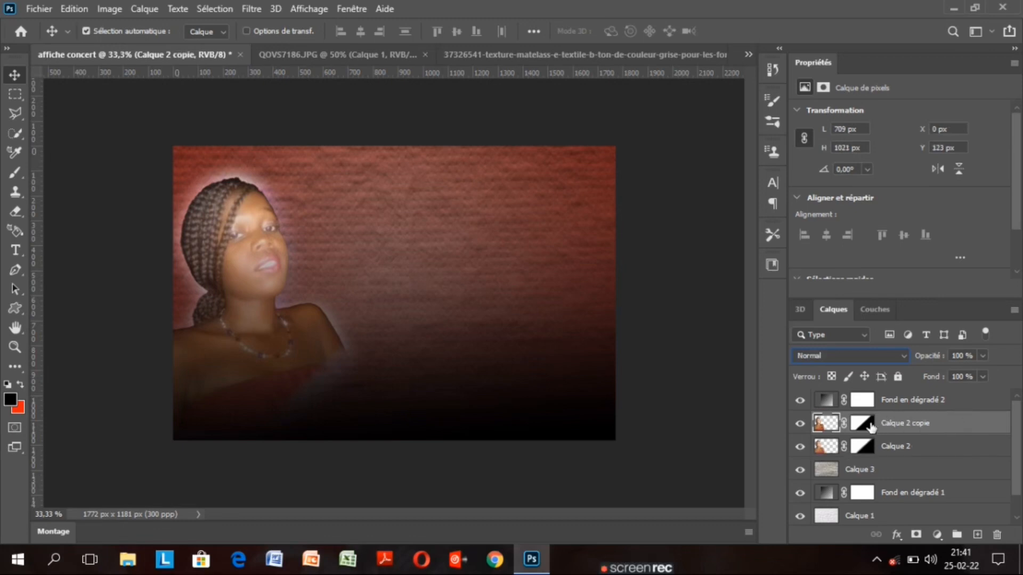
click(862, 423)
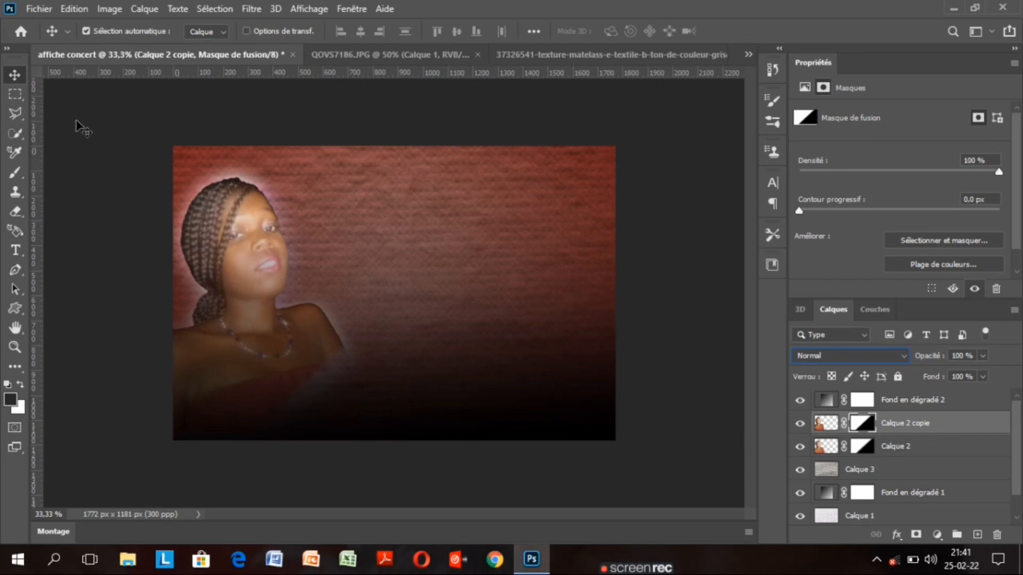
click(16, 367)
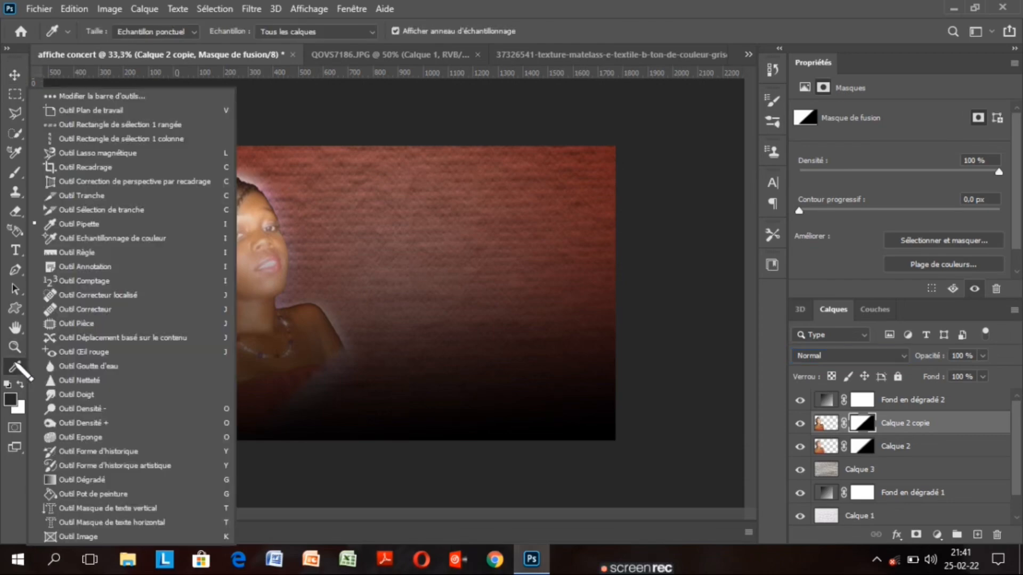
click(83, 480)
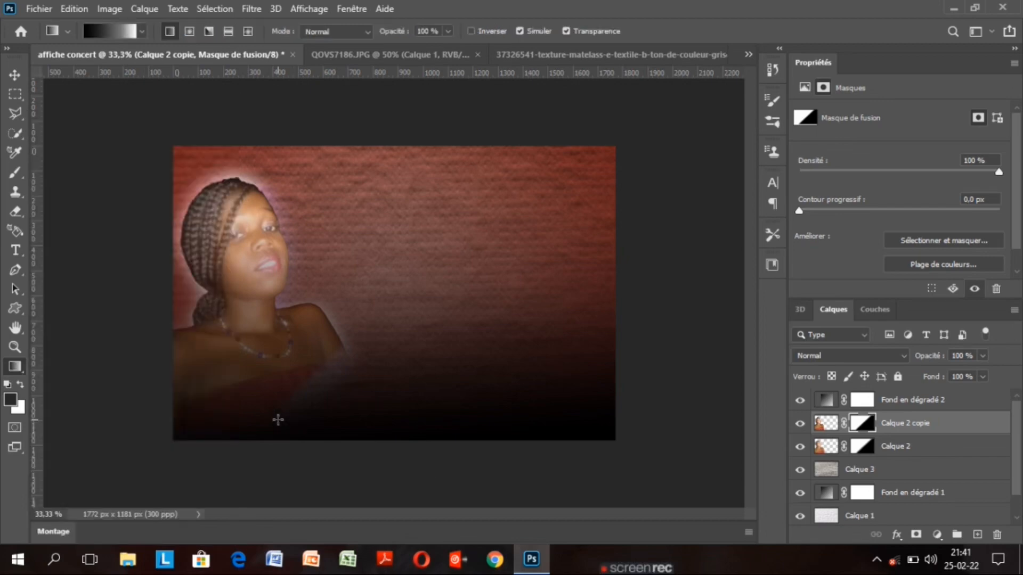
drag(255, 441, 254, 397)
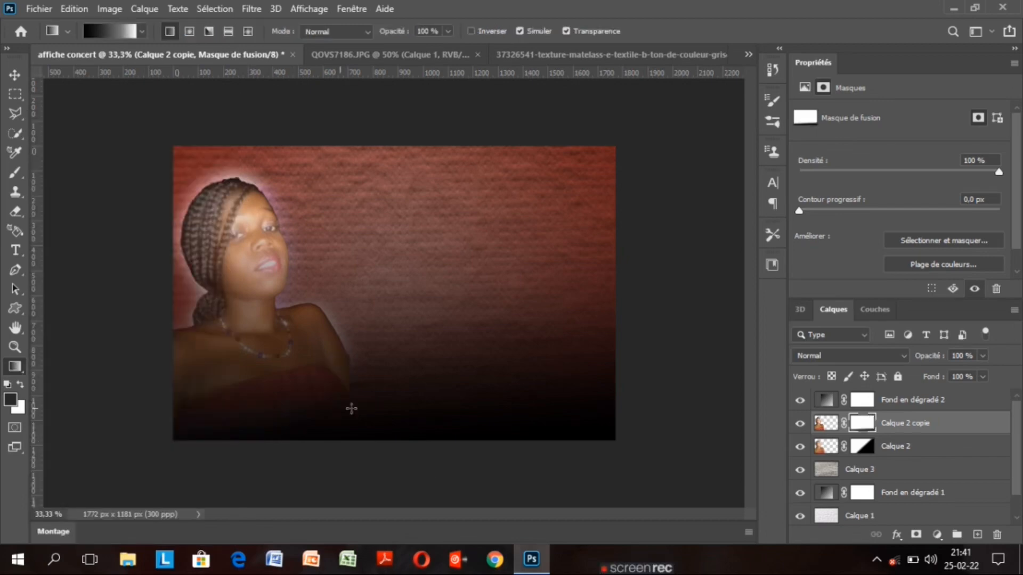
drag(374, 410, 339, 373)
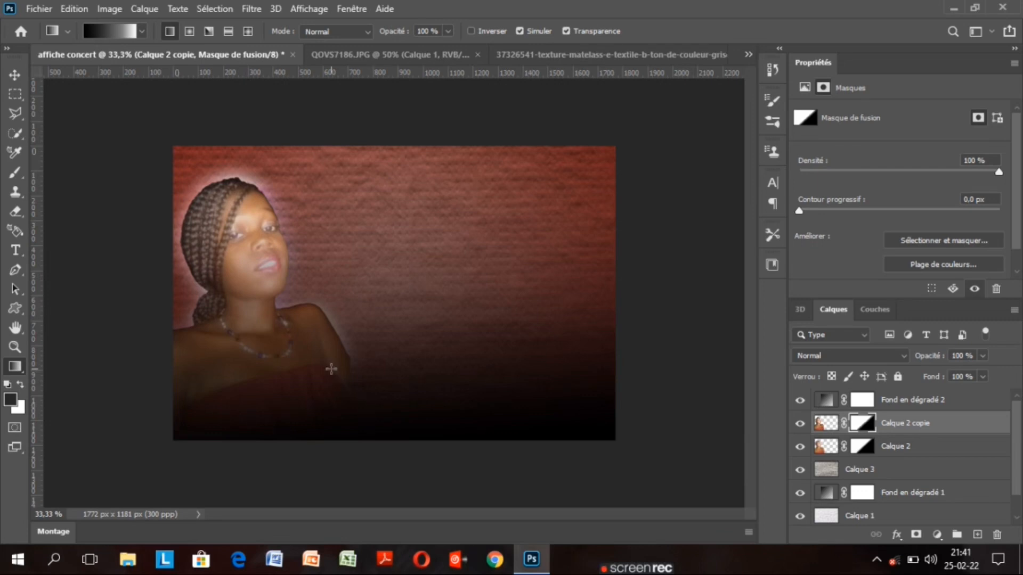
drag(251, 442, 251, 412)
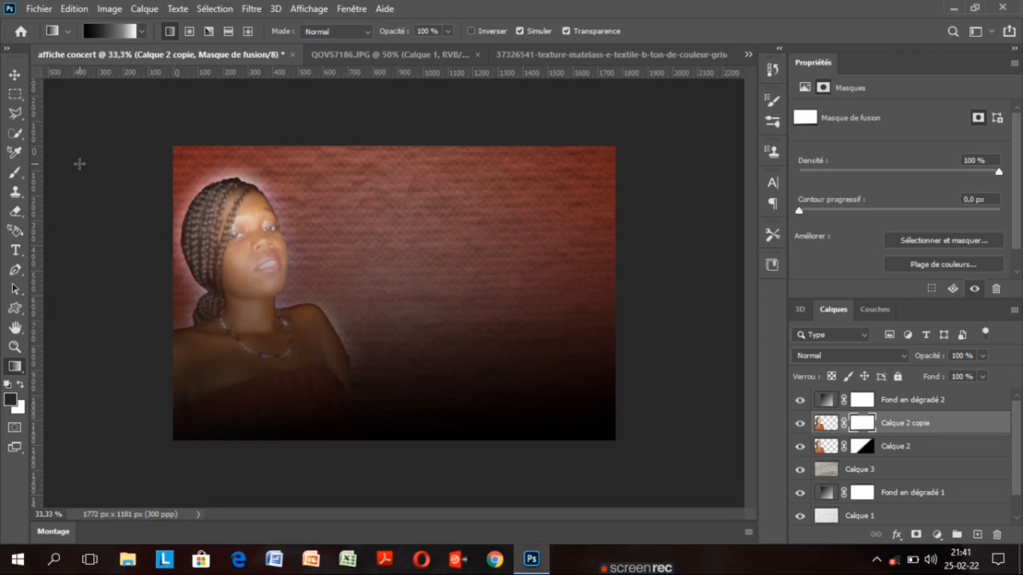
click(14, 75)
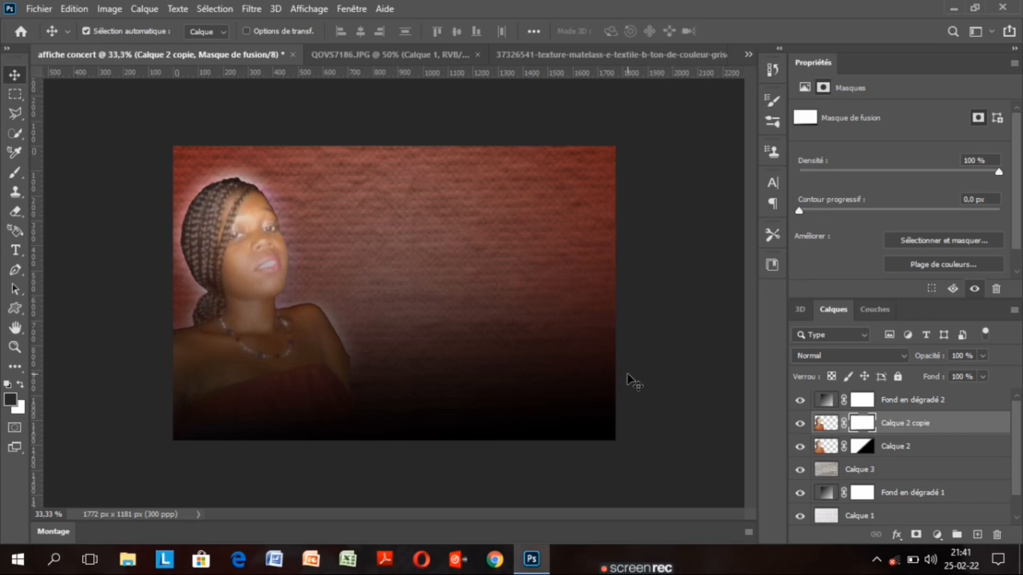
Select Calque 2 with its copy and group them into Groupe 1
shift+click(942, 446)
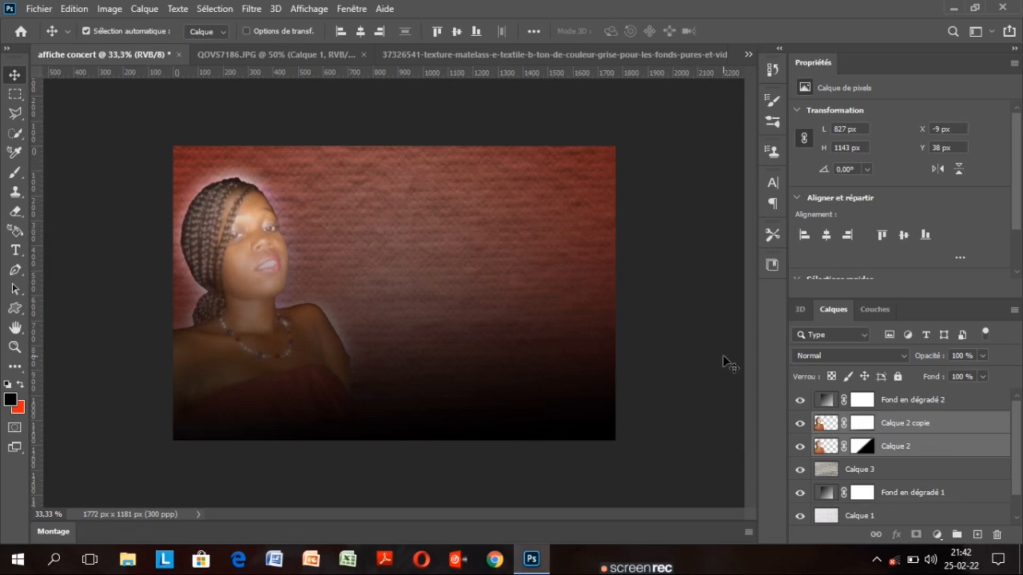
key(ctrl)
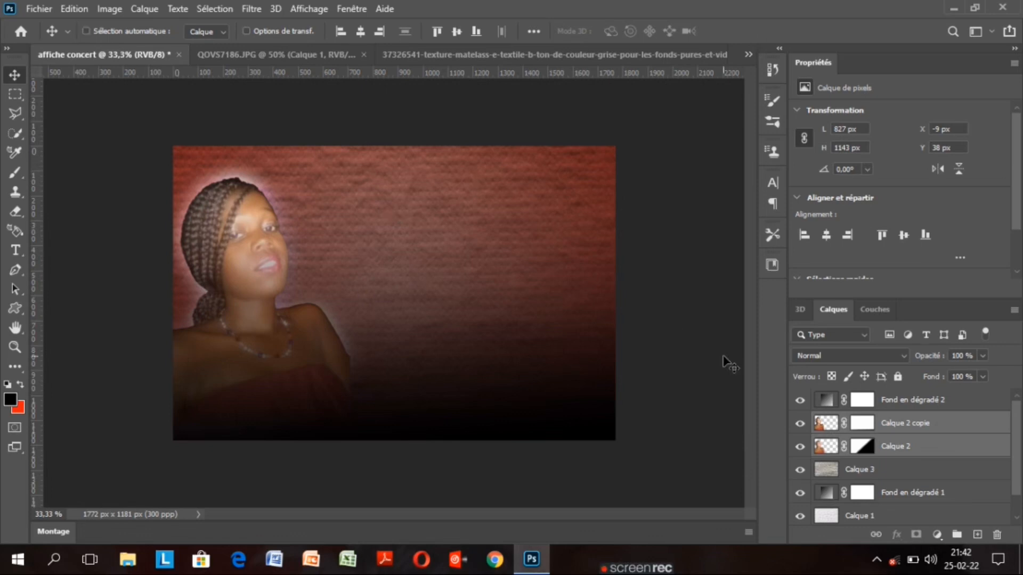
key(ctrl+g)
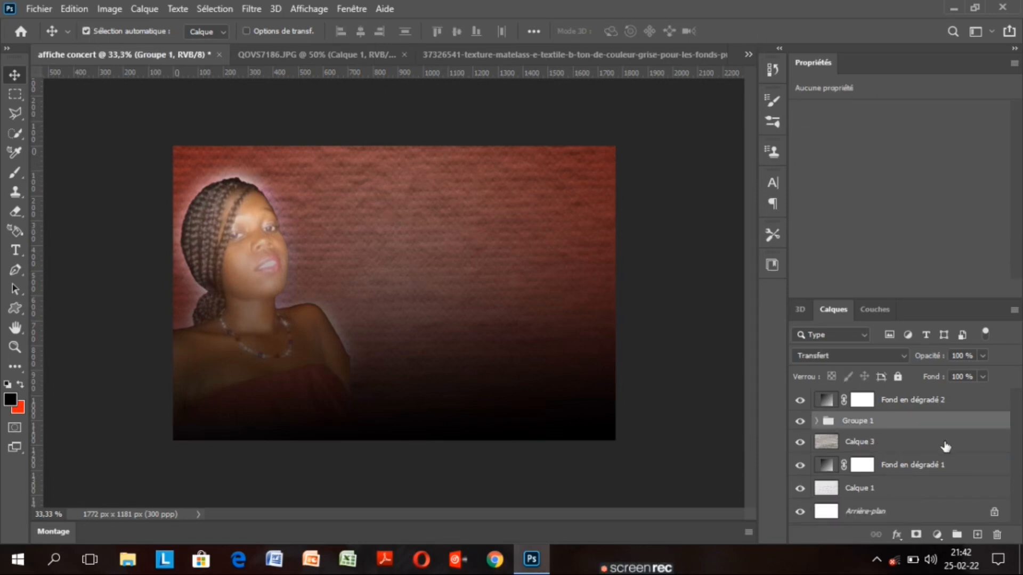
Duplicate Groupe 1, move the copy right of the original, and scale it to about 119%
key(ctrl)
key(ctrl+j)
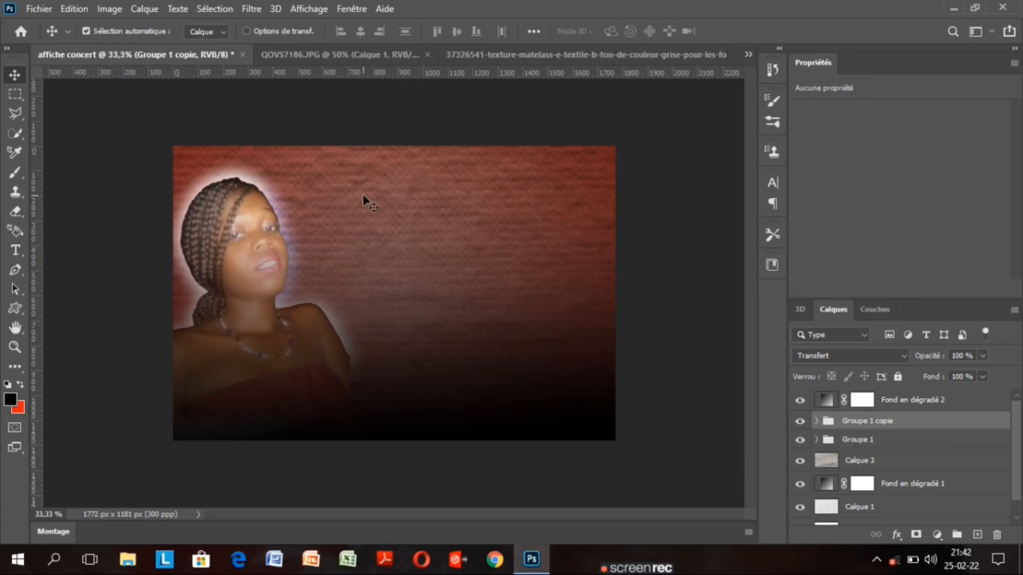
key(ctrl)
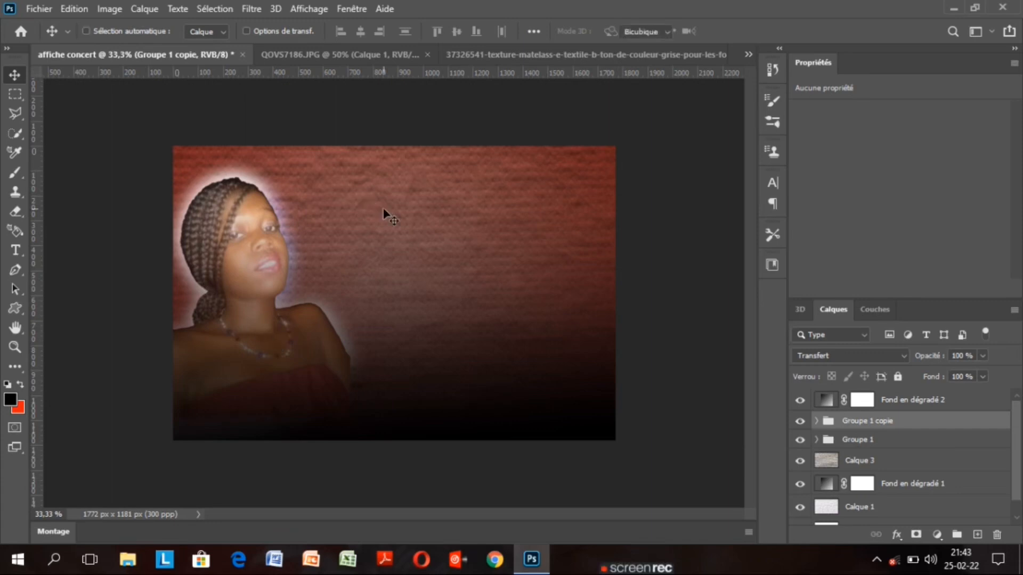
key(ctrl+t)
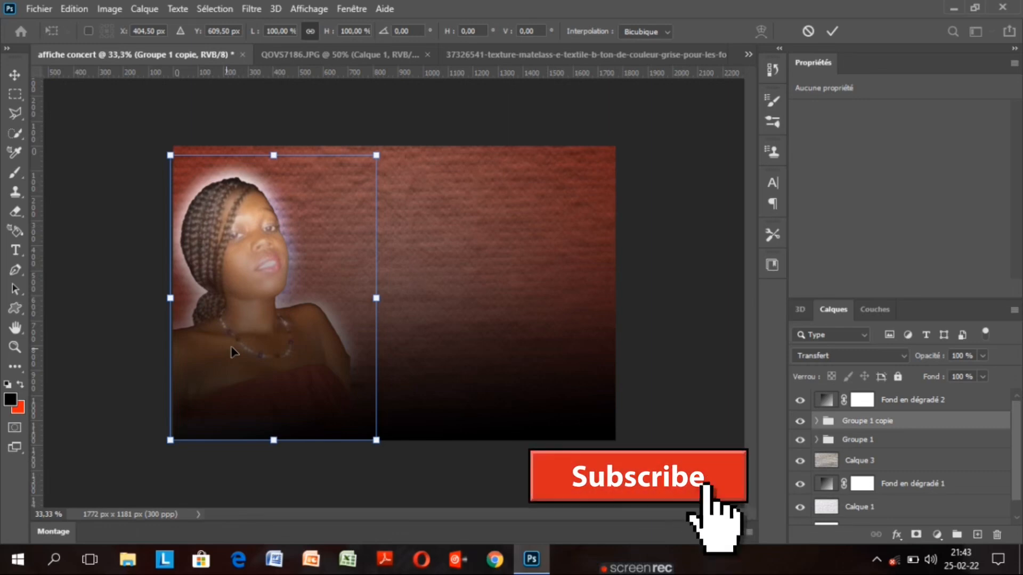
drag(233, 351, 368, 346)
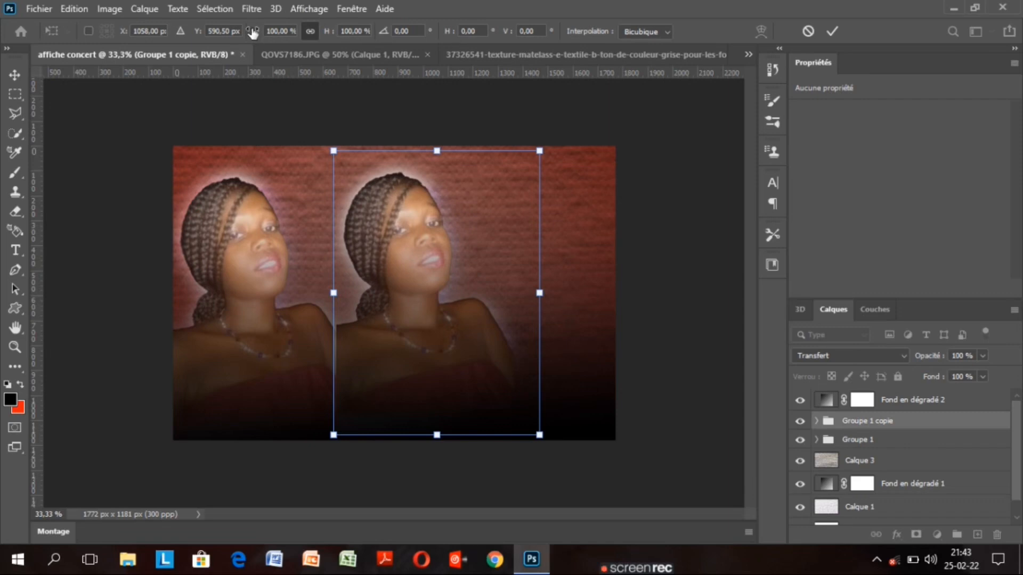
drag(253, 33, 267, 33)
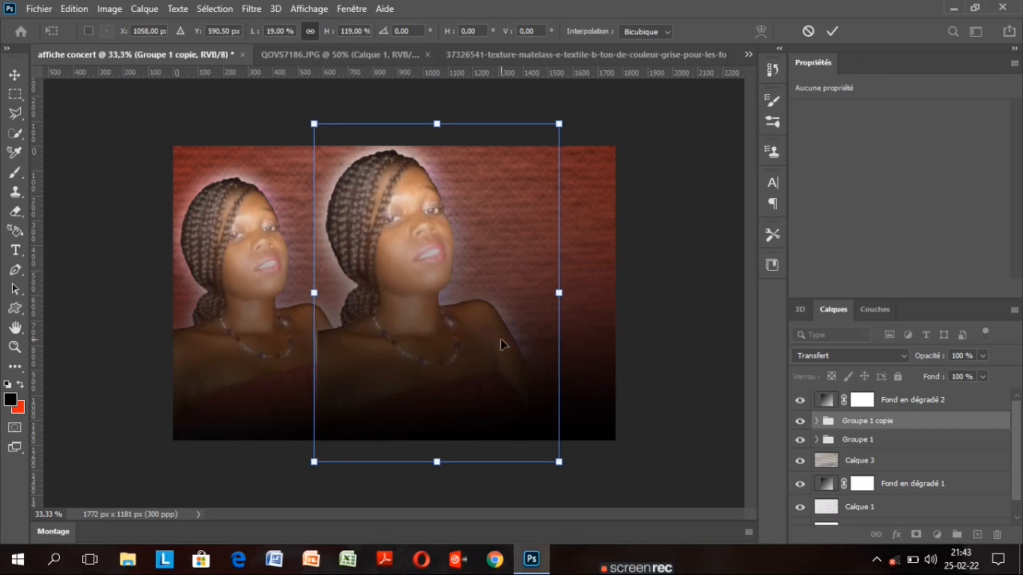
click(831, 32)
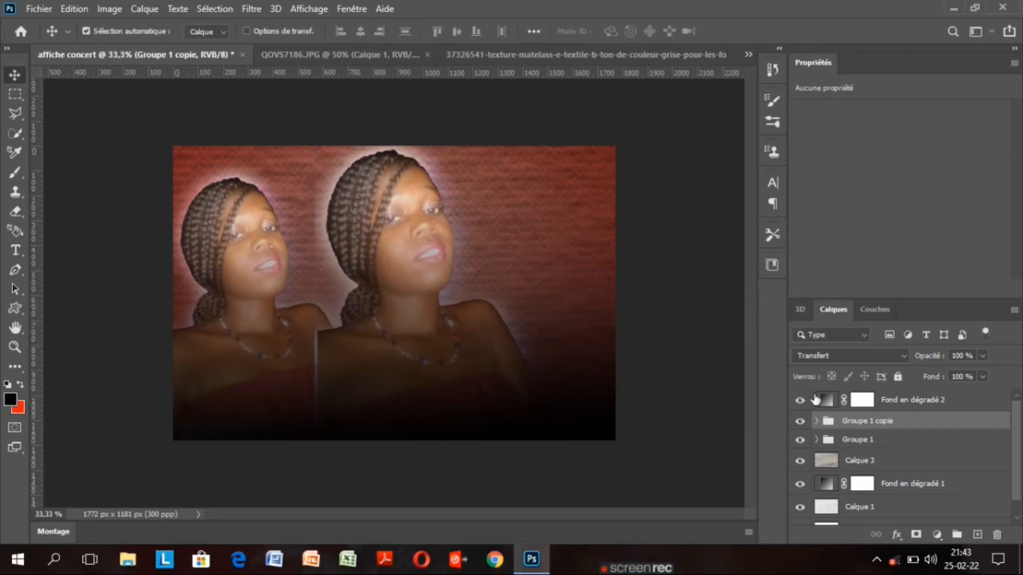
Lower Groupe 1 copie's opacity to 20%
click(983, 356)
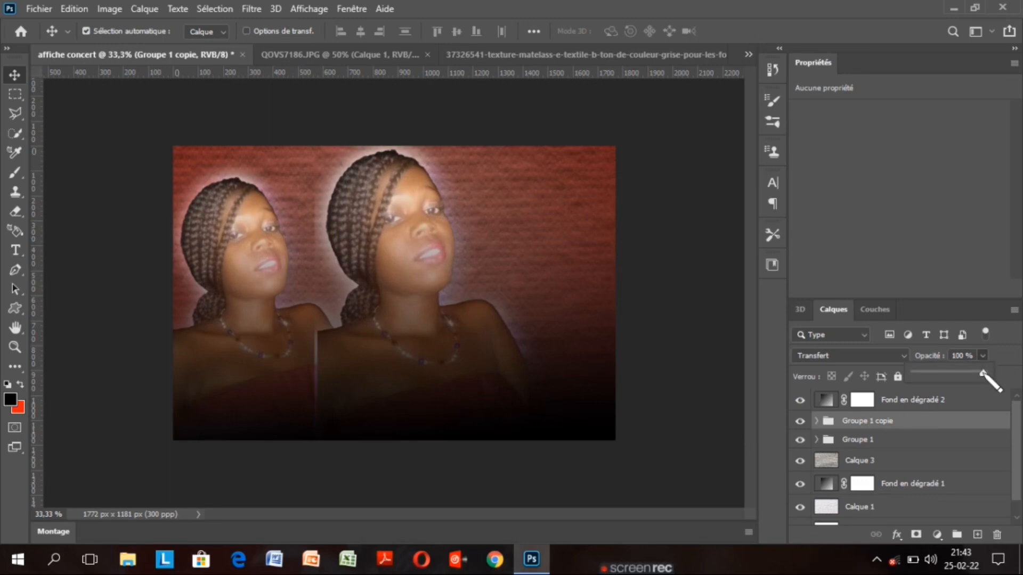
drag(986, 372, 937, 373)
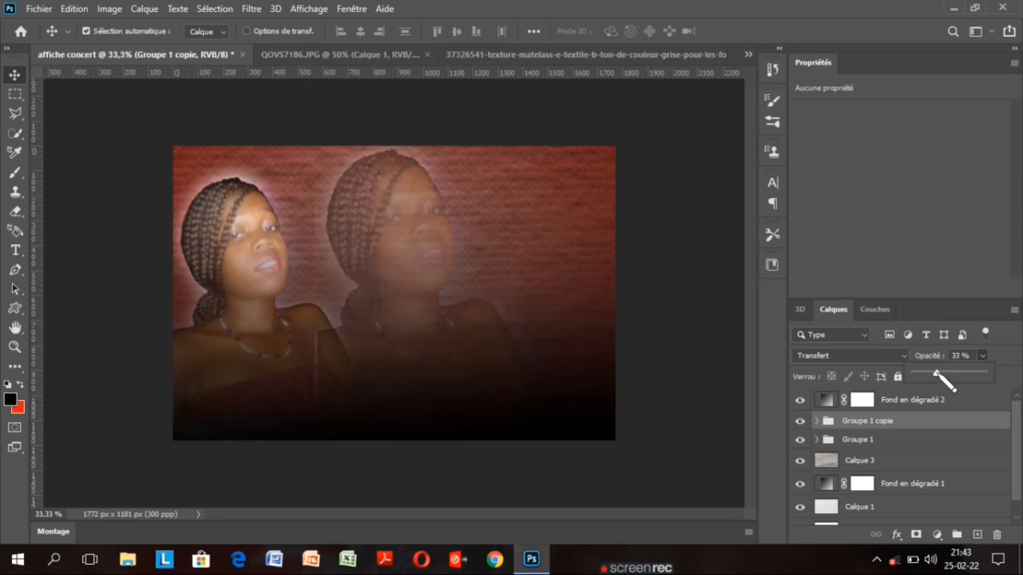
drag(936, 373, 929, 372)
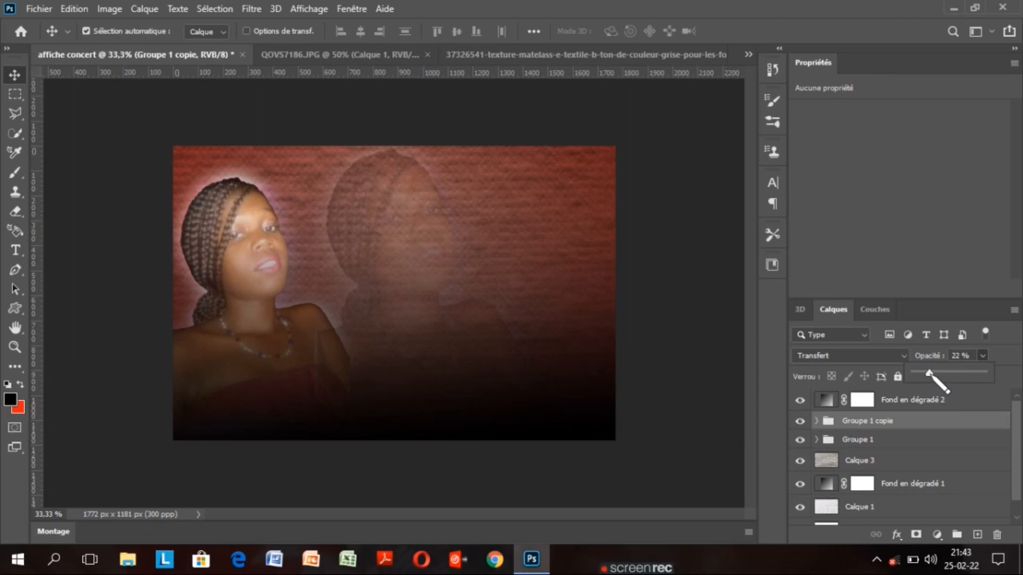
drag(929, 373, 926, 373)
drag(925, 372, 925, 373)
drag(926, 373, 927, 373)
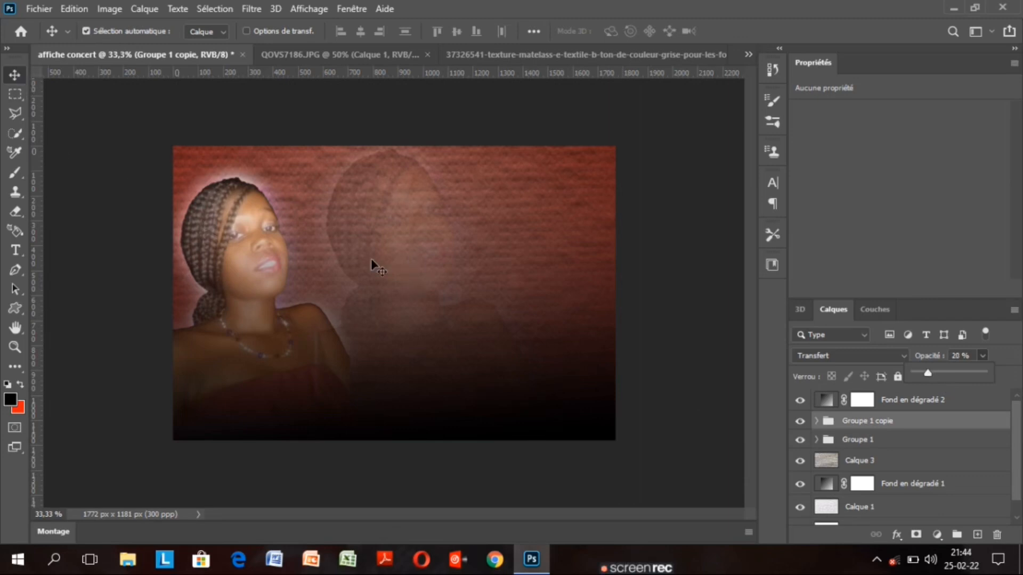
click(21, 74)
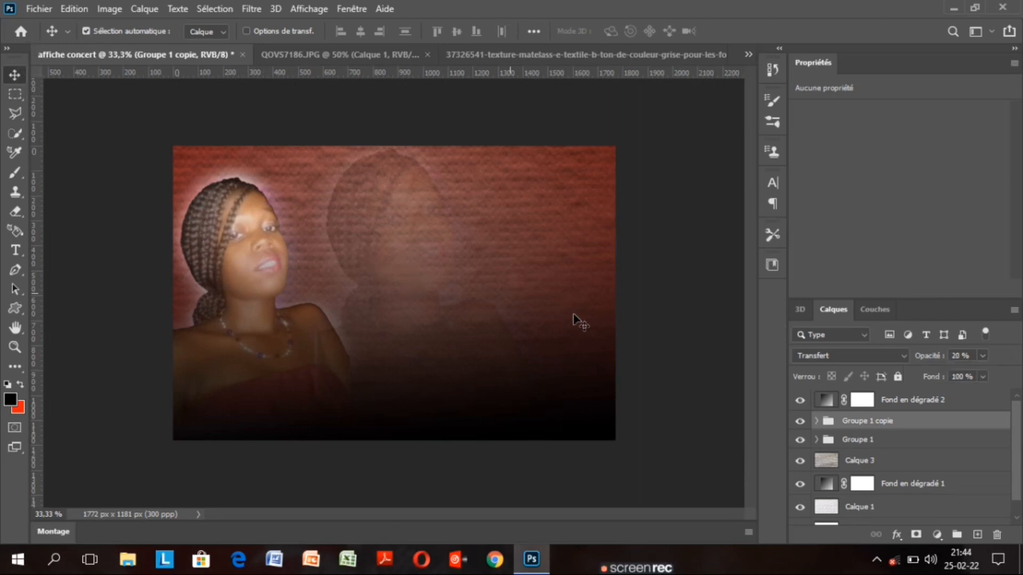
Move Groupe 1 copie below Groupe 1 and shift it left to X 886 px, Y 539,5 px
key(ctrl+bracketleft)
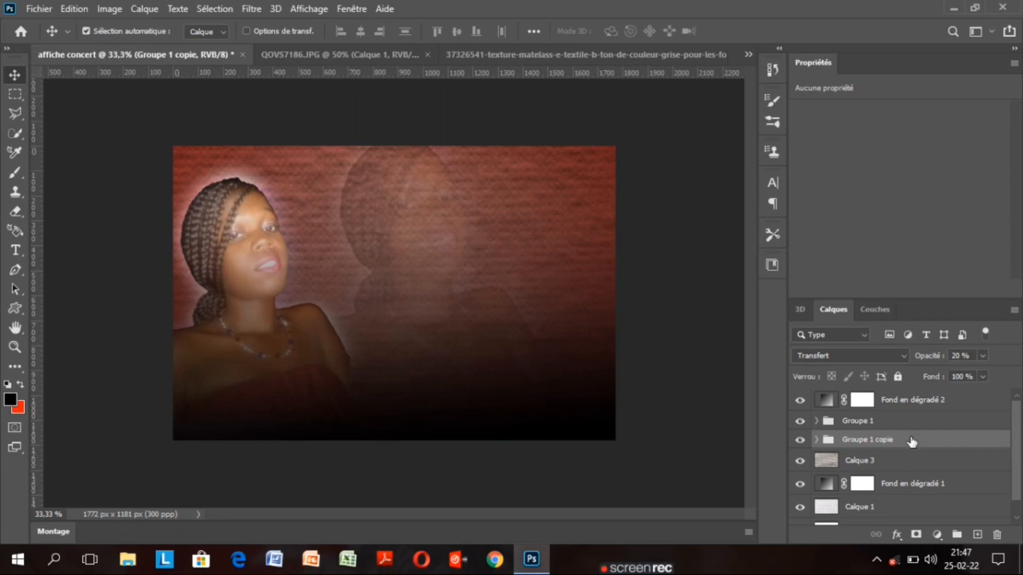
key(ctrl+t)
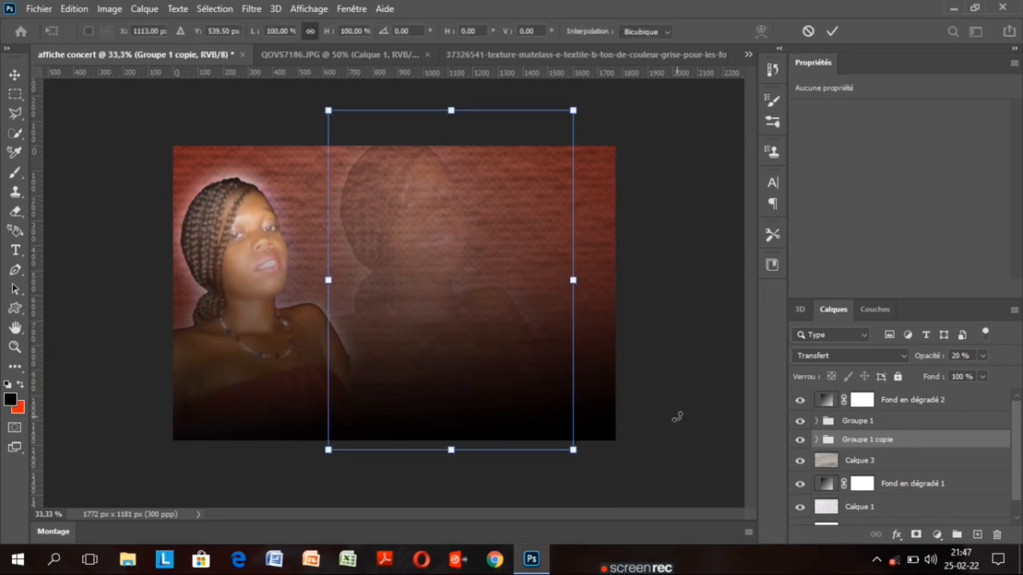
drag(439, 352, 415, 350)
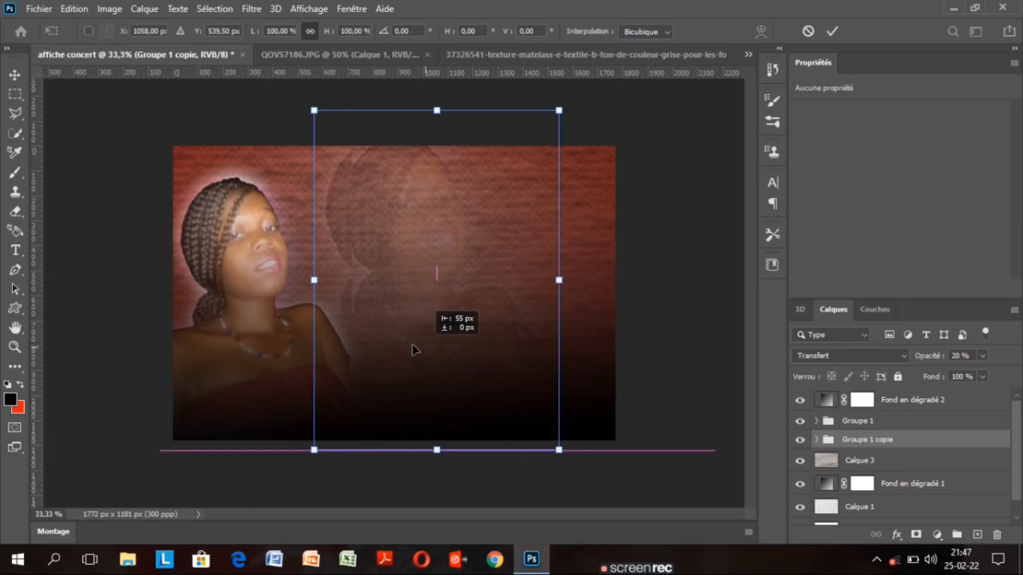
drag(415, 350, 378, 347)
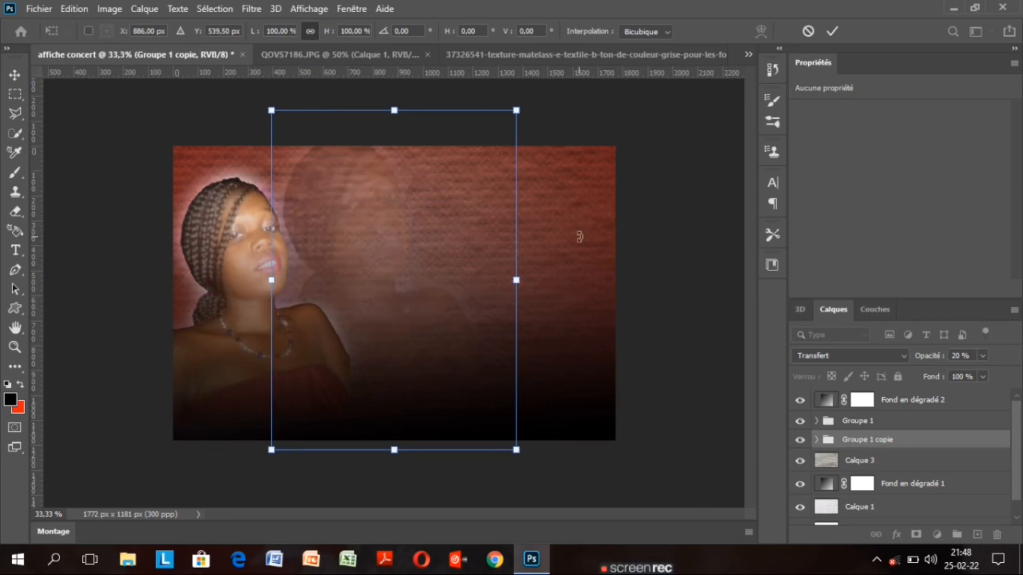
click(832, 31)
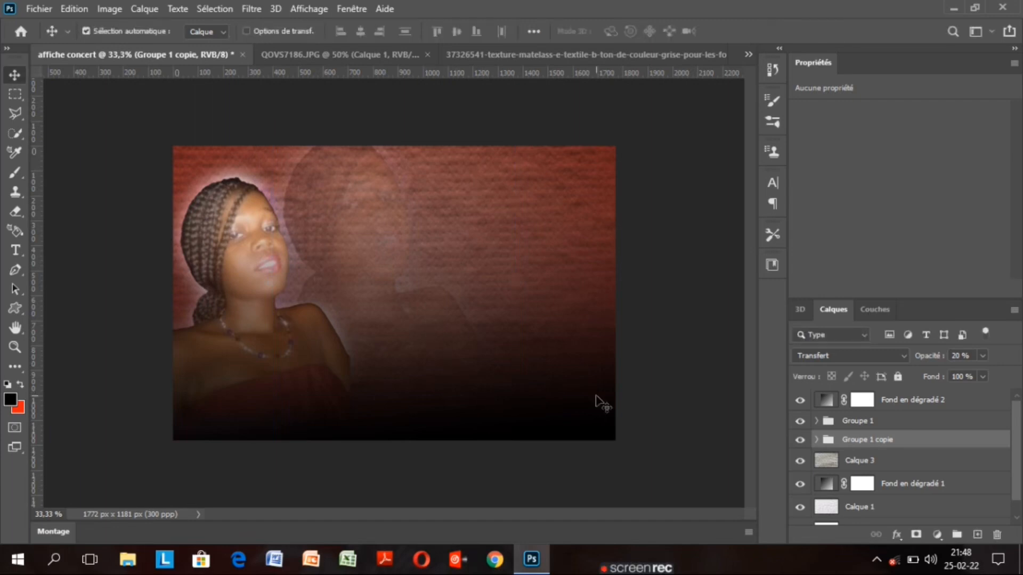
Add a layer mask to Groupe 1 and draw a gradient on it so the lower portrait fades out
click(894, 422)
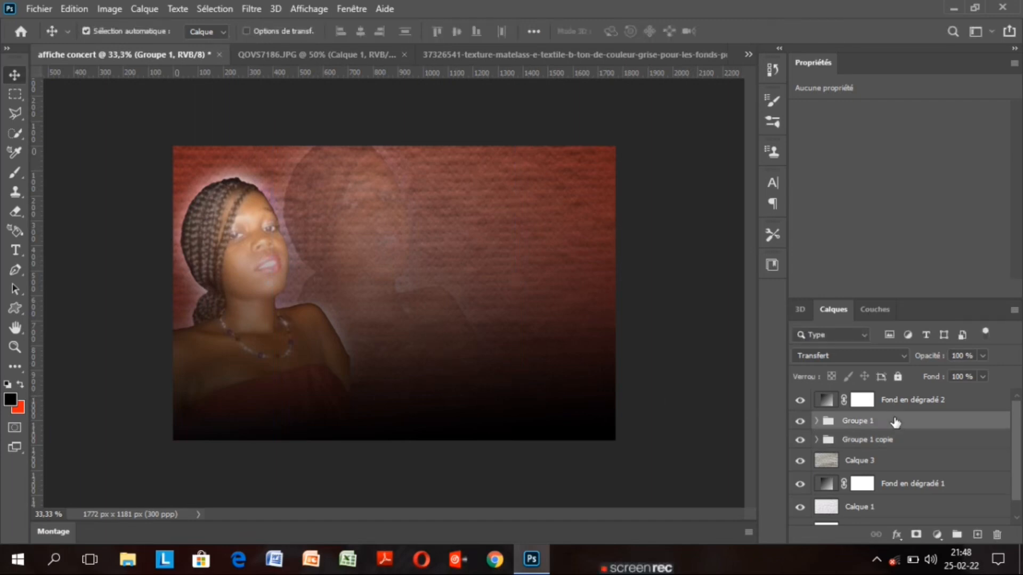
click(915, 535)
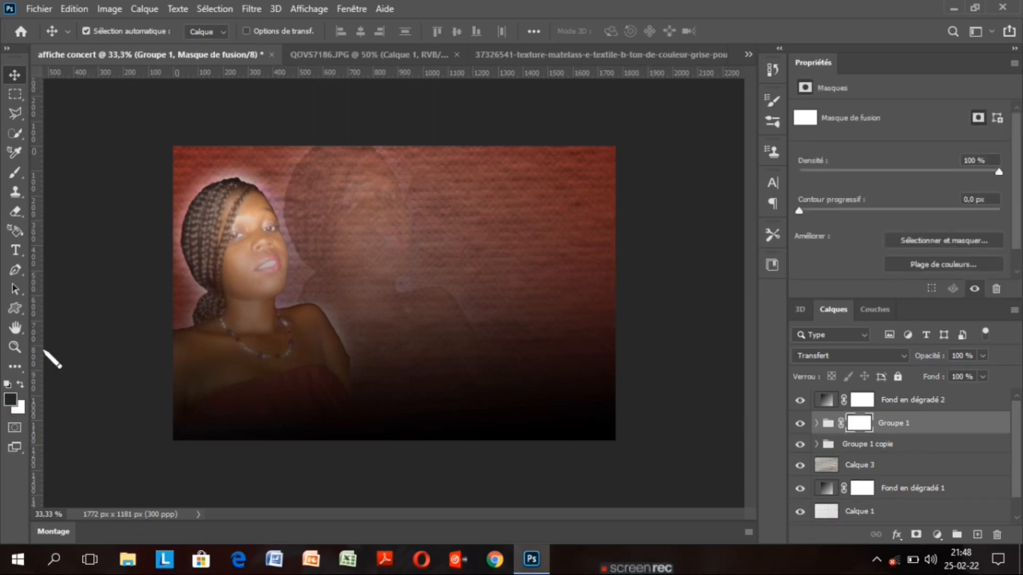
key(g)
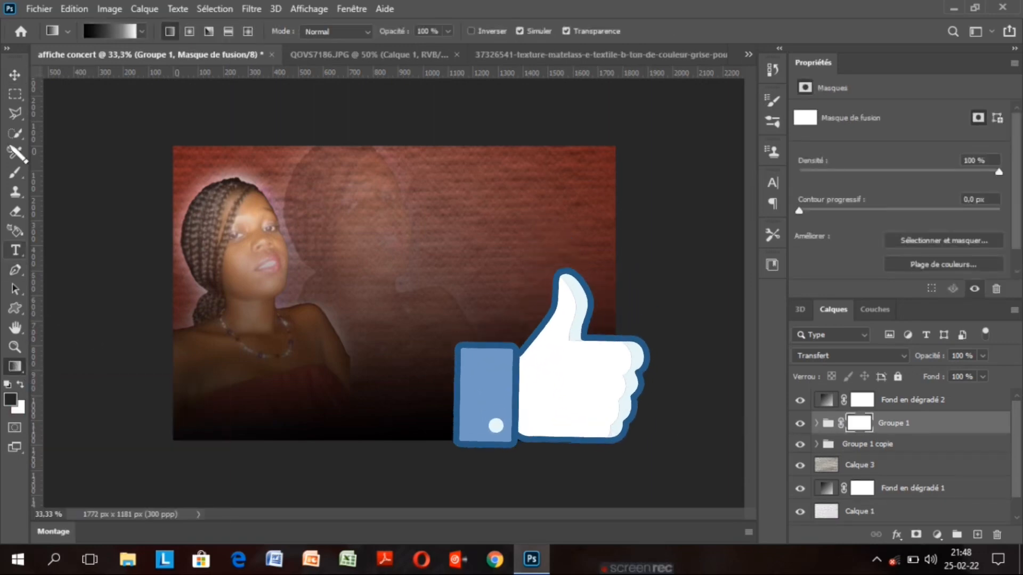
click(15, 74)
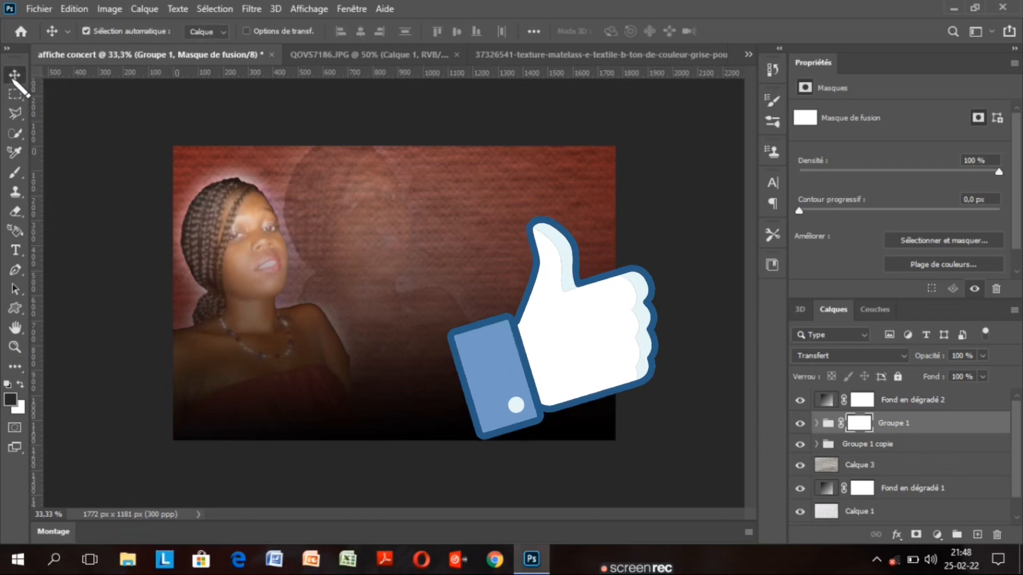
click(15, 368)
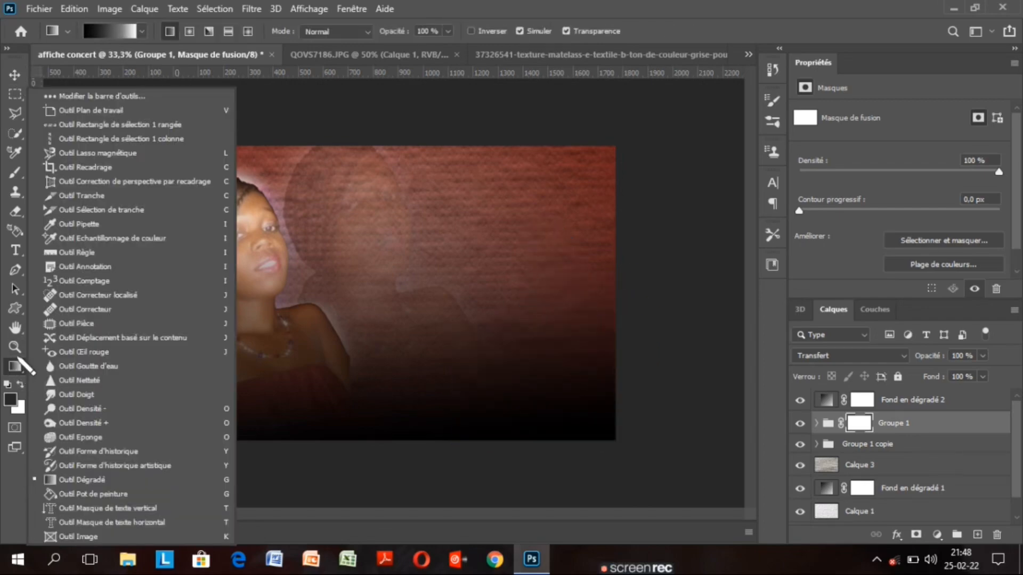
click(94, 484)
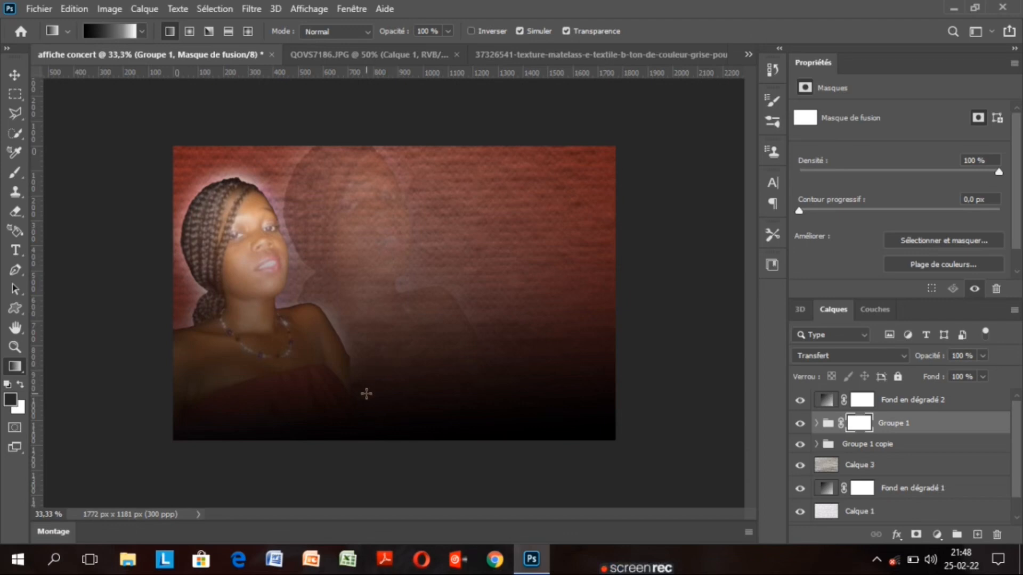
drag(366, 393, 339, 352)
drag(360, 372, 330, 347)
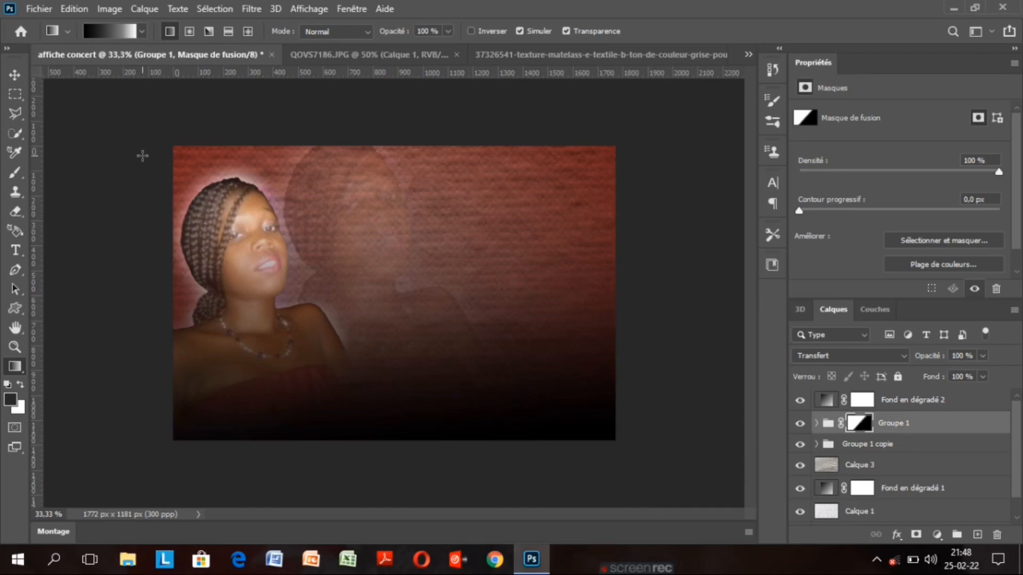
key(v)
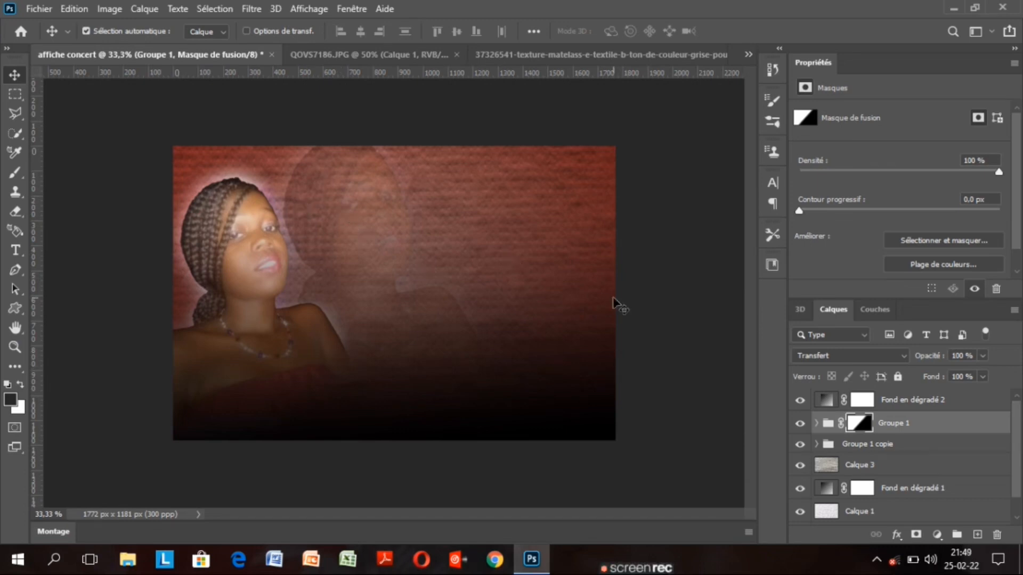
Select the 'Lorem Ipsum' placeholder text with the horizontal Type tool and delete it
click(828, 401)
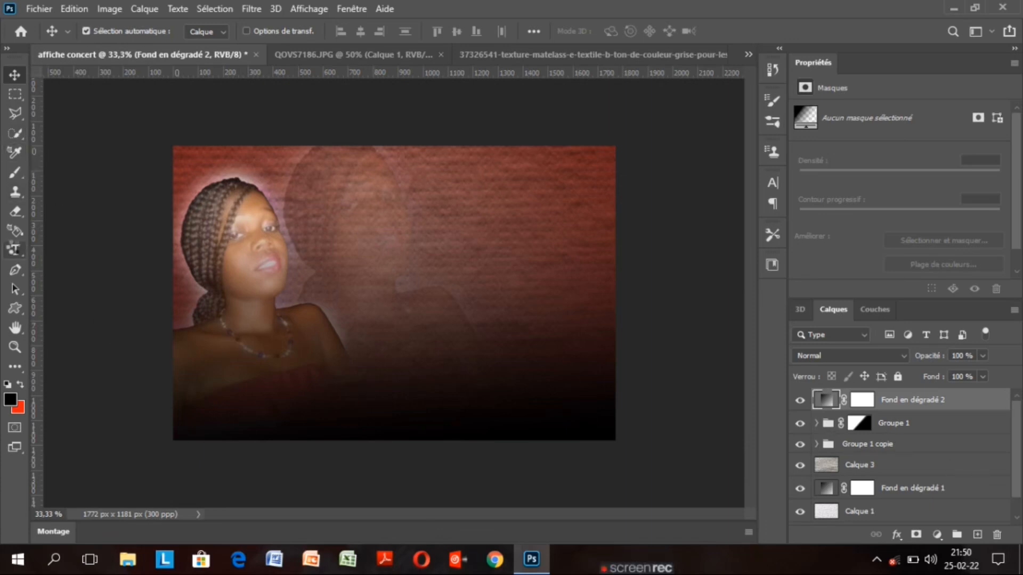
click(14, 249)
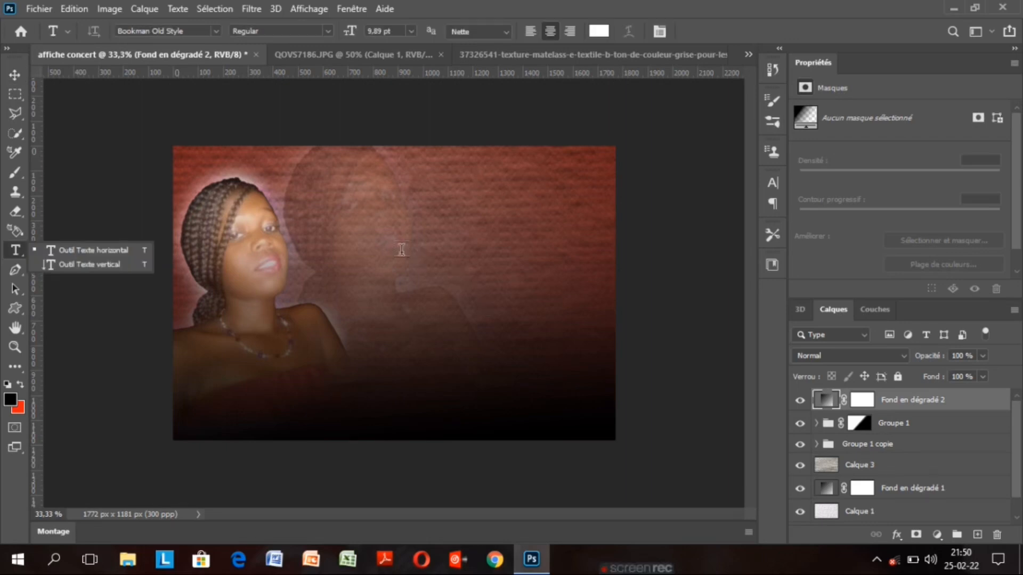
click(370, 235)
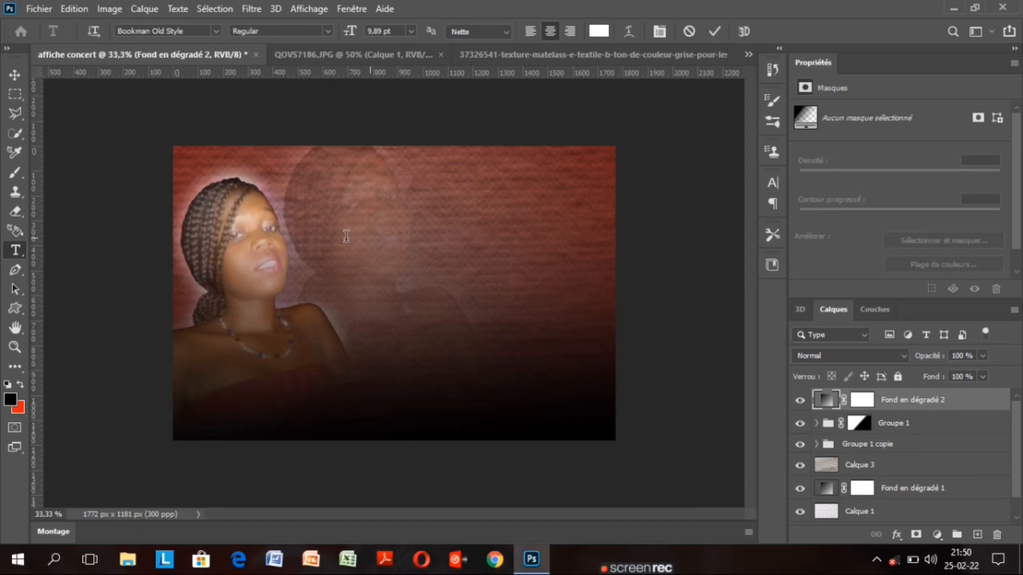
click(346, 236)
double_click(346, 236)
click(346, 236)
double_click(346, 236)
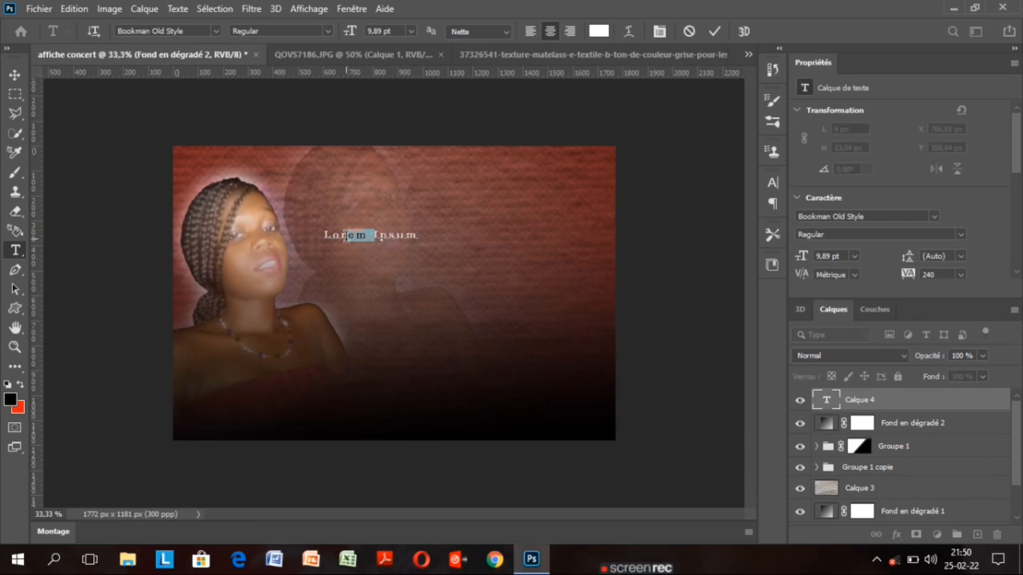
click(419, 235)
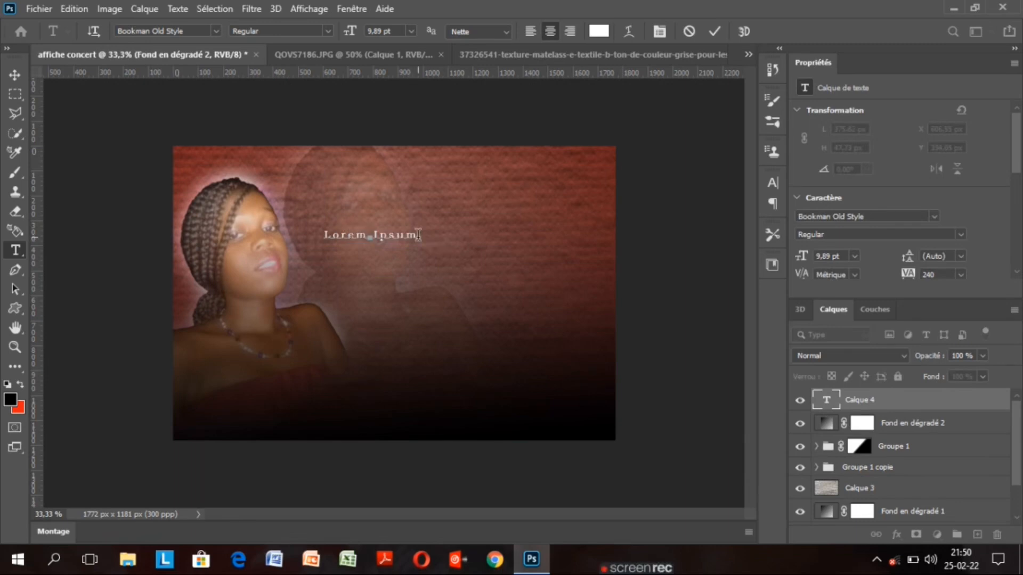
drag(418, 235, 319, 236)
key(BackSpace)
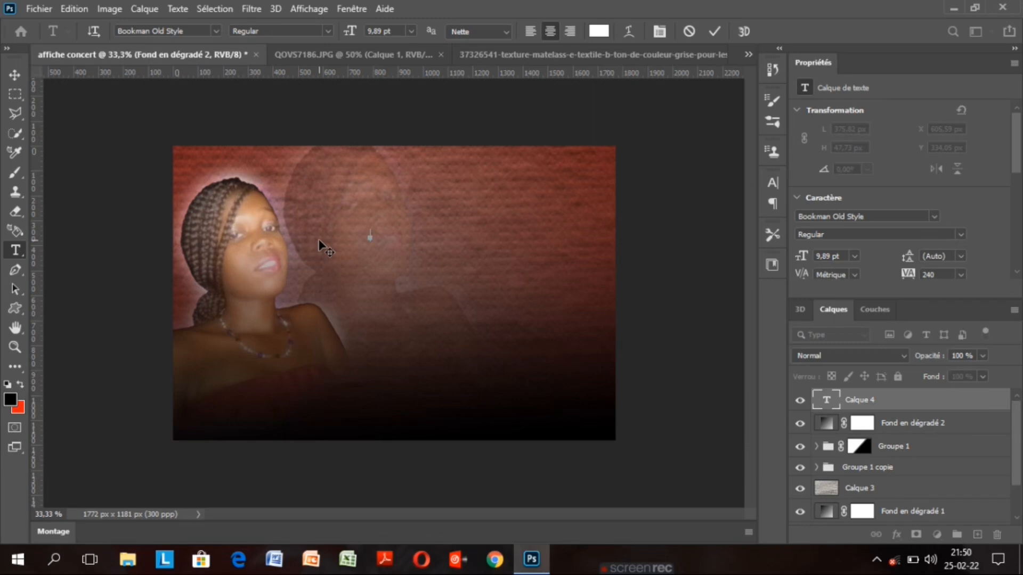
Type the performer's name in 41,89 pt white Bookman Old Style, commit, and reselect it
text(S)
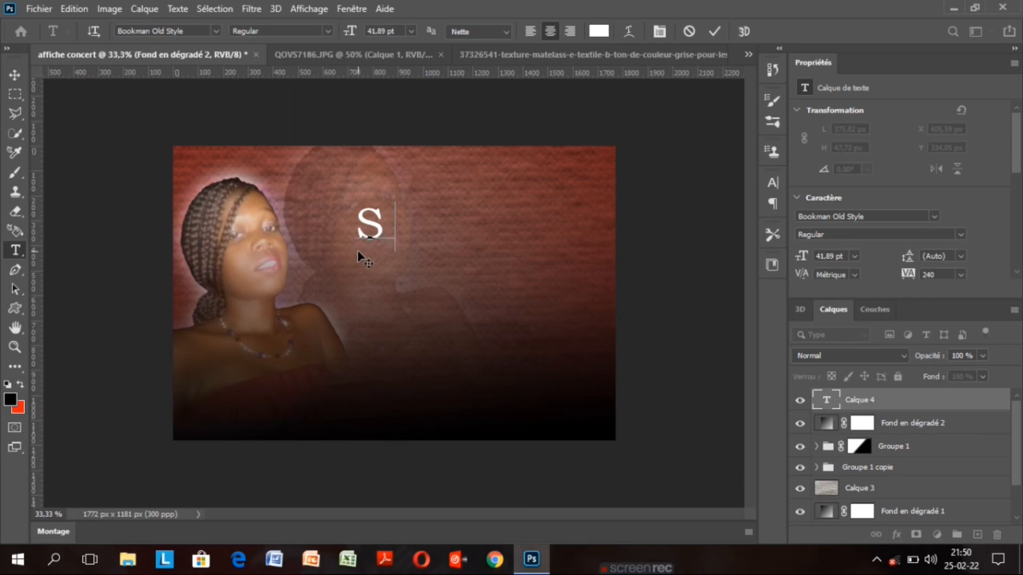
text(amie)
key(ctrl+Return)
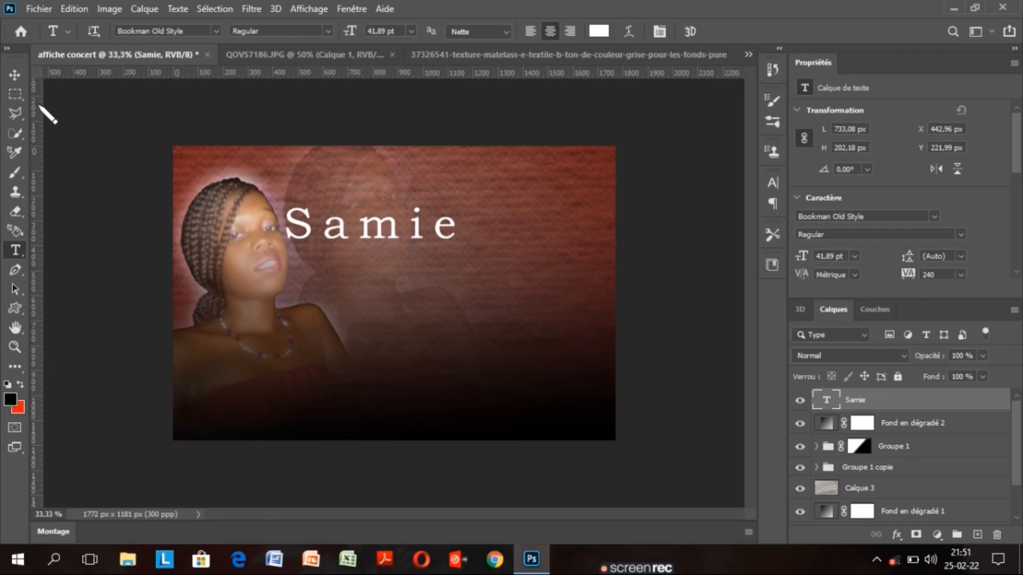
key(Return)
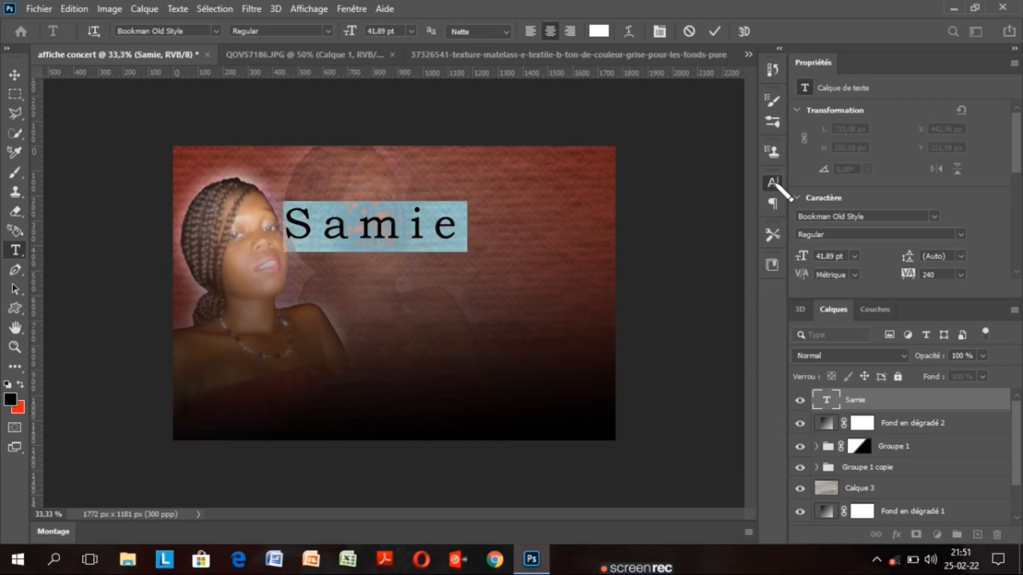
Set 'Samie' in Asmelina Harley with tracking 120 at about 82 pt (81,89 pt)
click(773, 183)
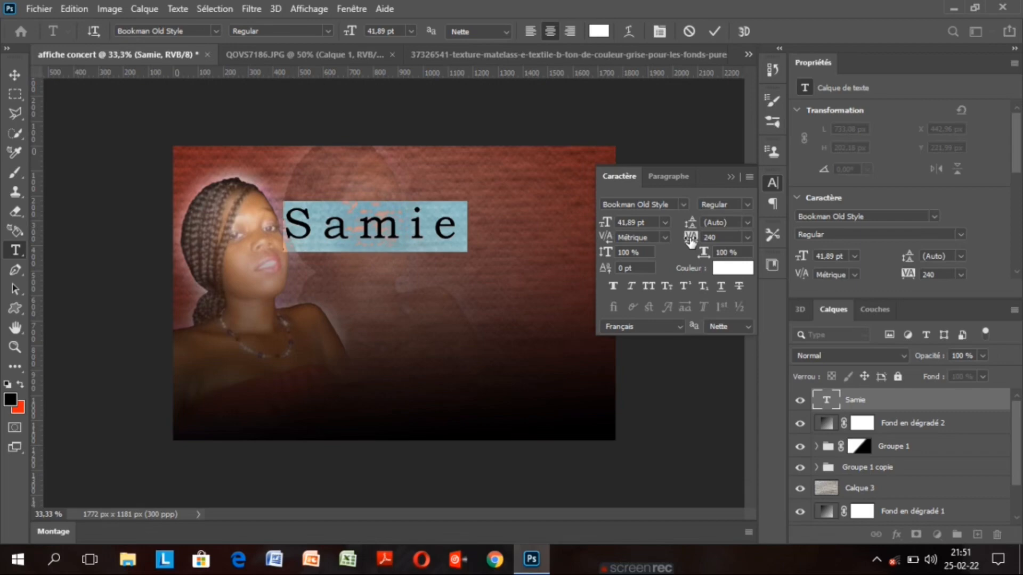
drag(690, 241, 686, 241)
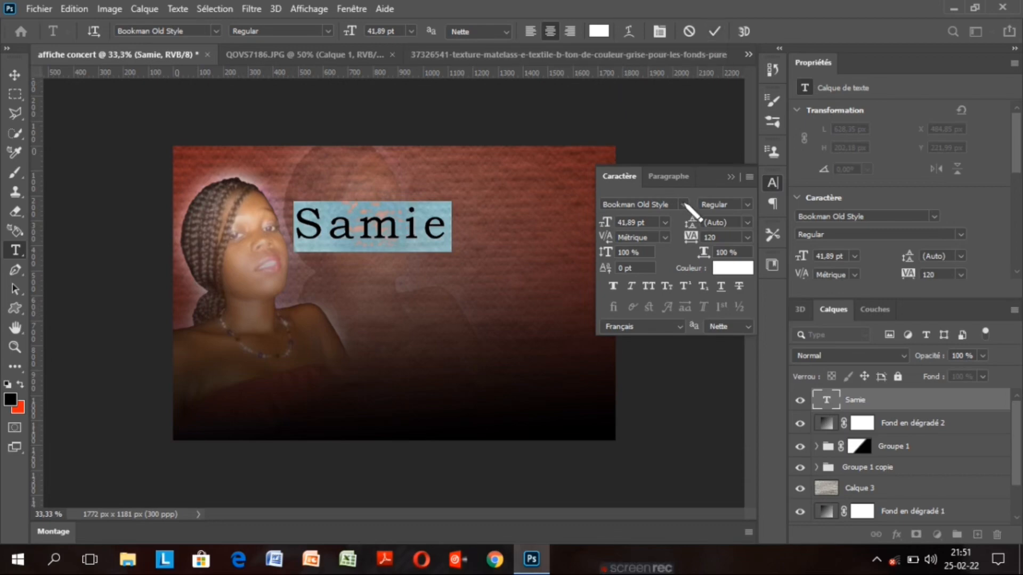
click(683, 205)
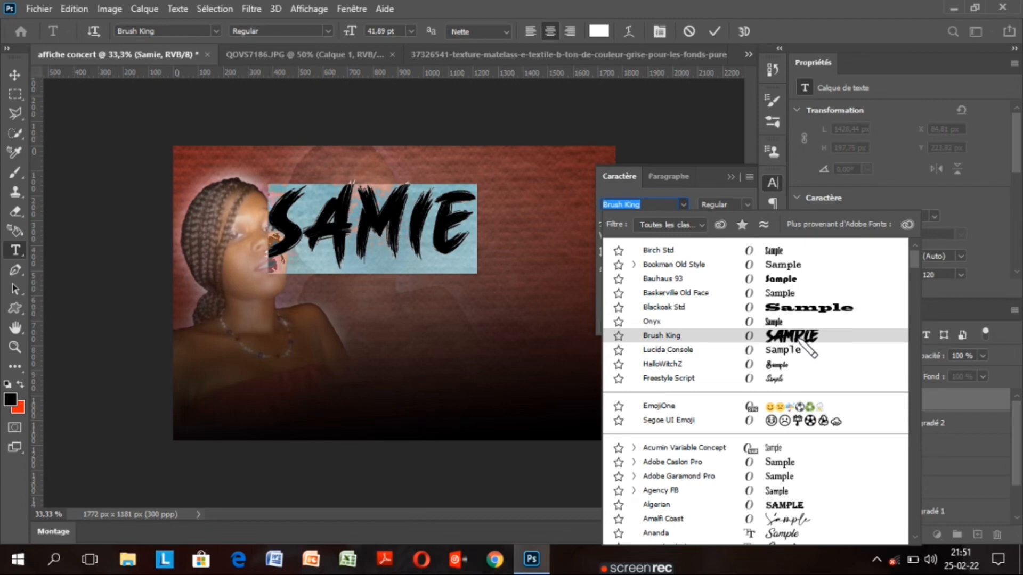
drag(914, 264, 916, 283)
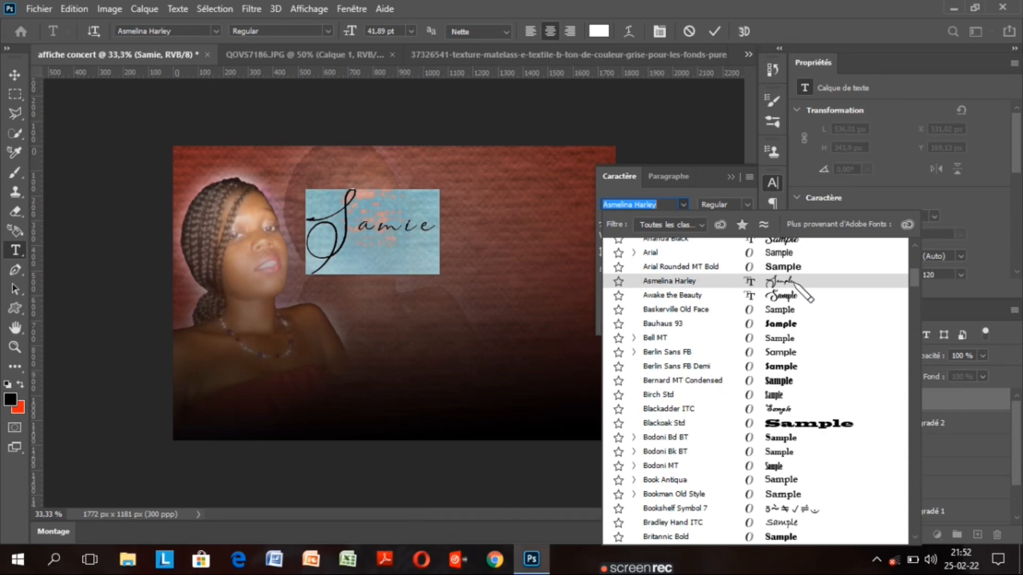
click(736, 280)
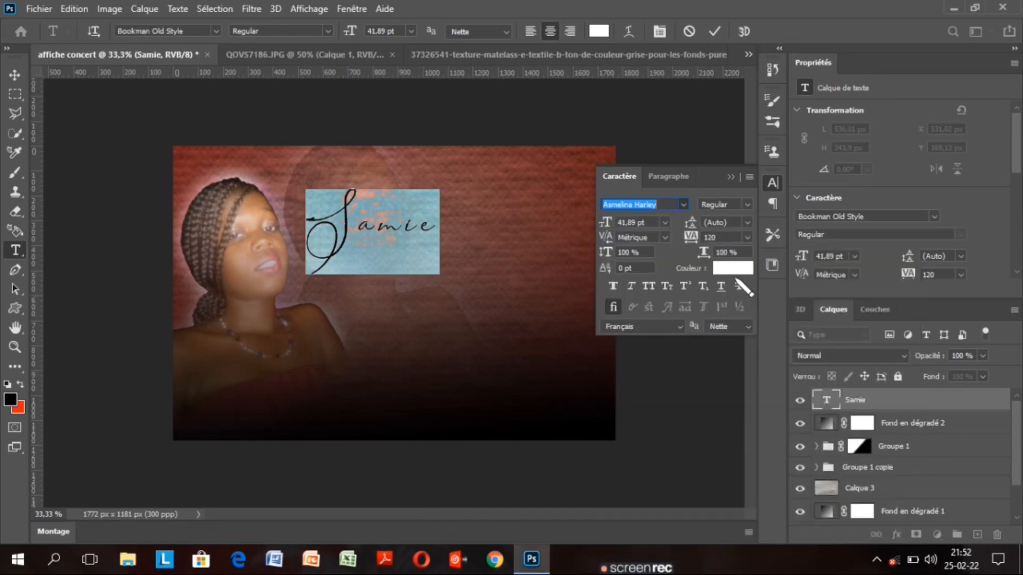
key(Return)
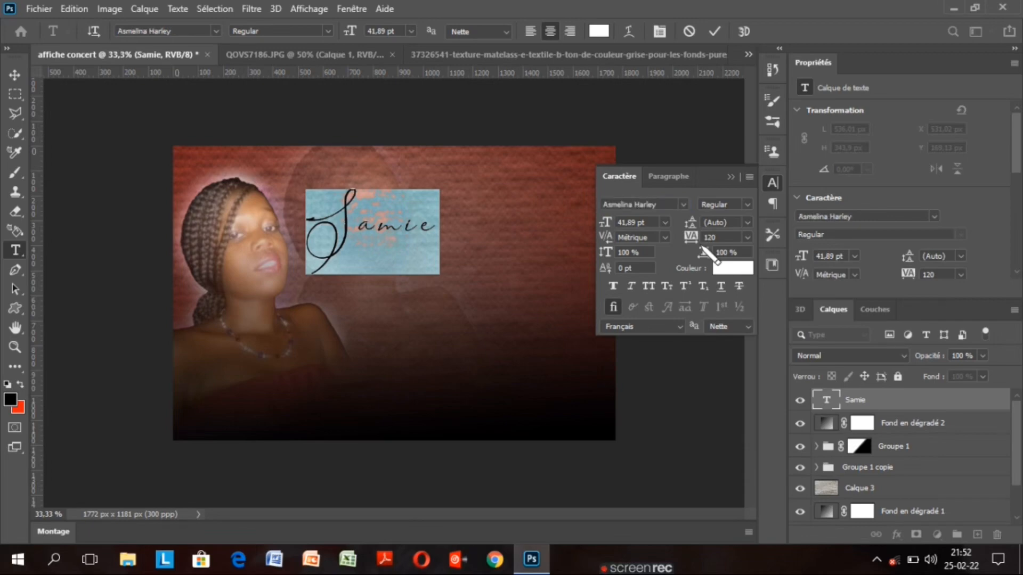
drag(606, 224, 635, 226)
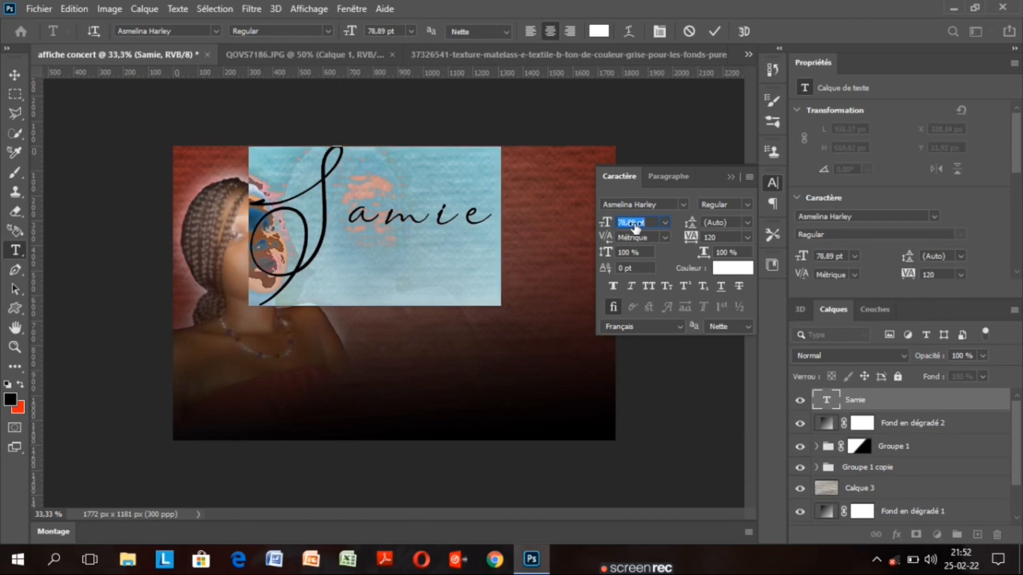
click(731, 177)
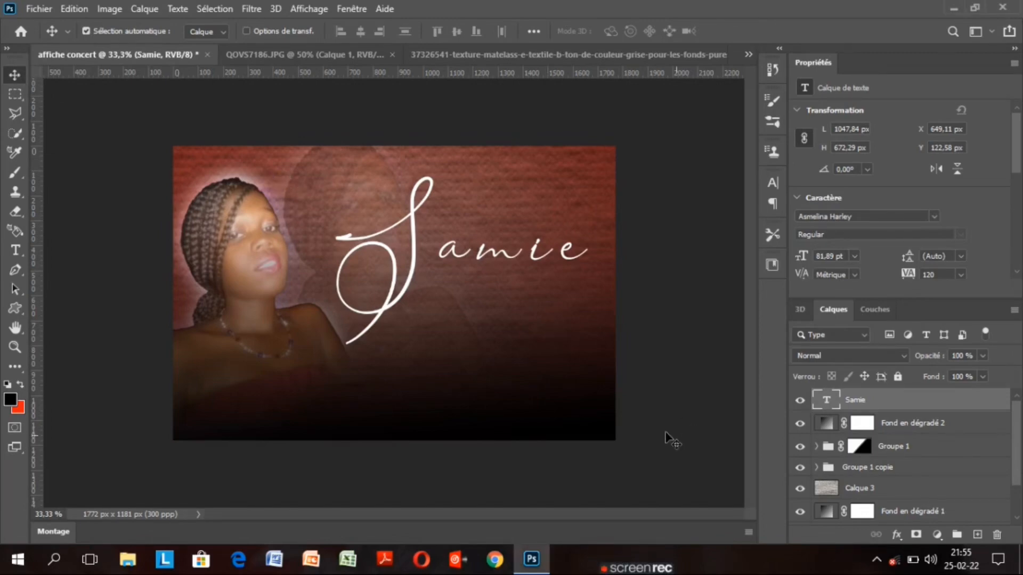
Move the Samie script lower and a little to the right on the poster
drag(411, 279, 412, 304)
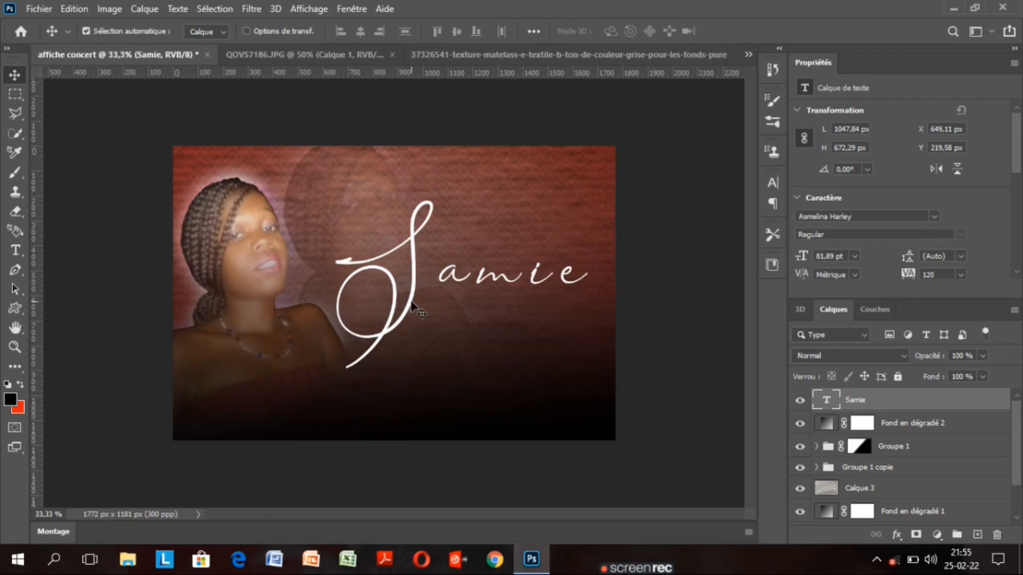
drag(412, 304, 422, 306)
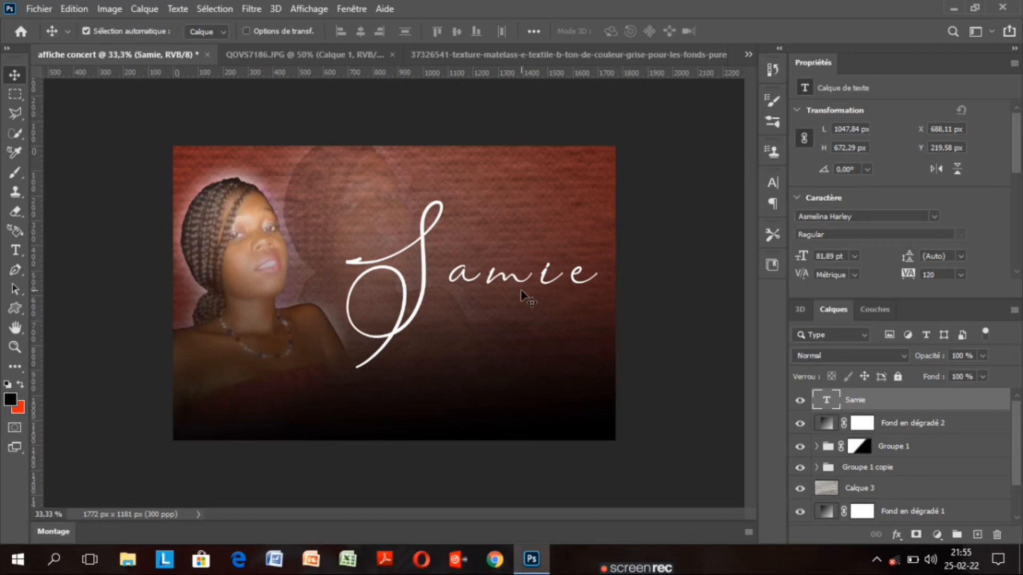
drag(1017, 444, 1017, 463)
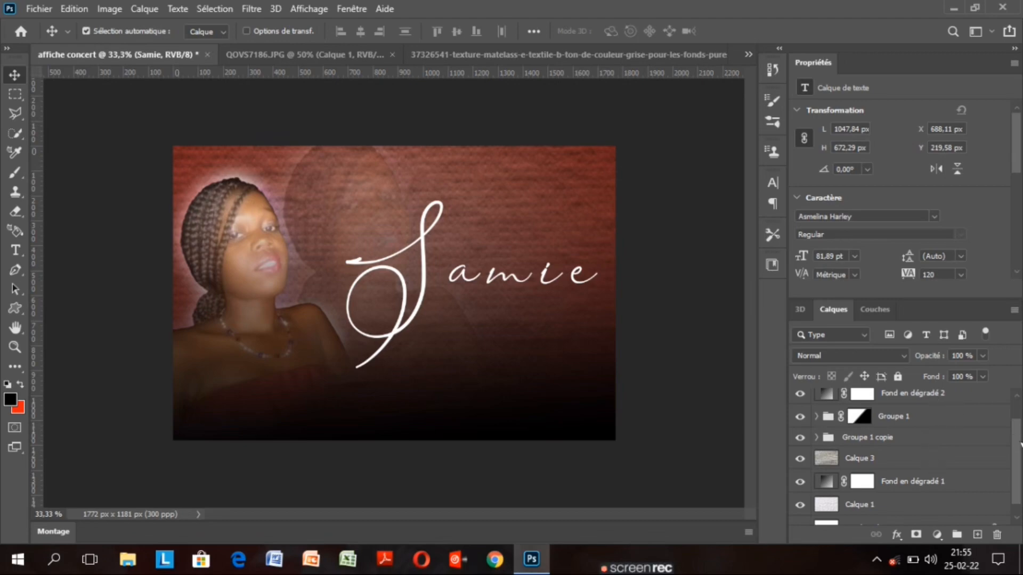
mouse_move(1020, 443)
mouse_down()
mouse_move(1017, 408)
mouse_move(1019, 451)
mouse_up()
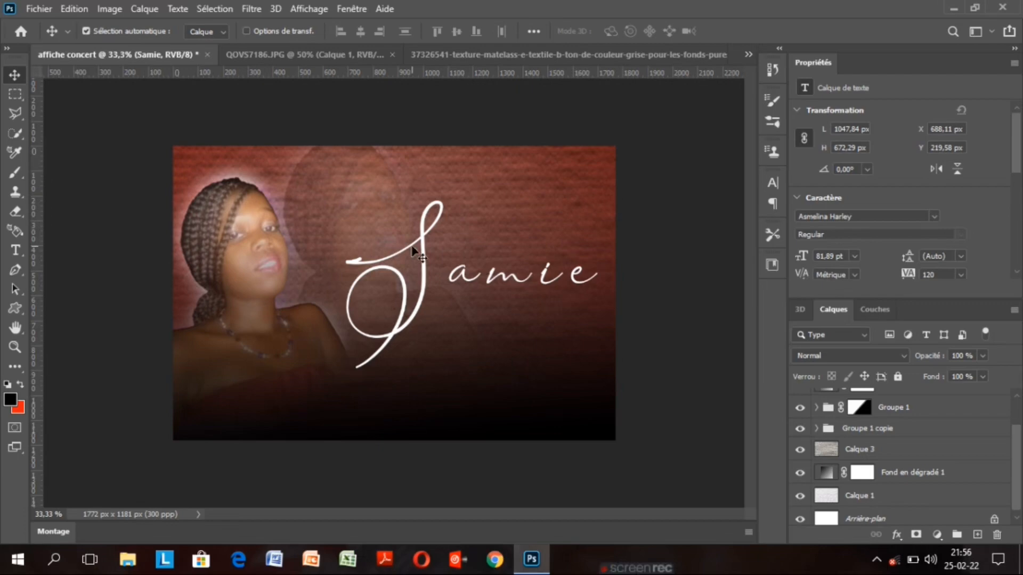
Show the Free Transform box on Samie, then select the Groupe 1 copie ghost layer
key(ctrl)
key(ctrl+t)
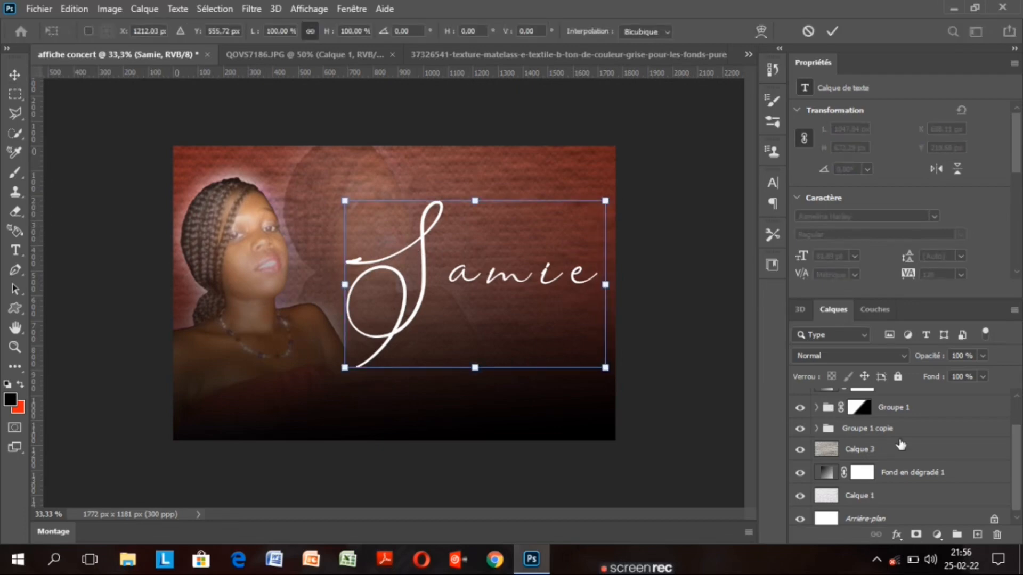
click(911, 432)
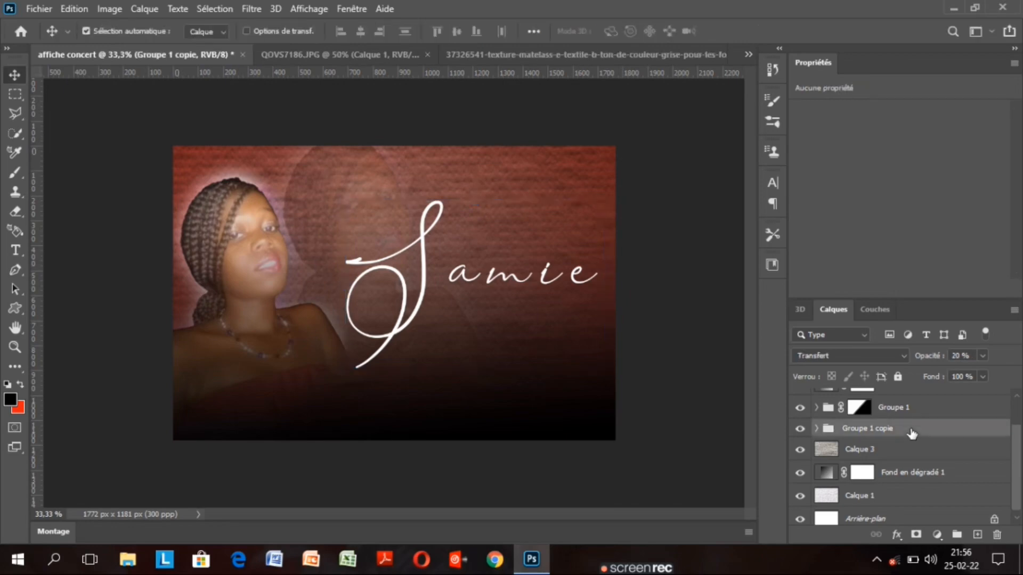
Shift the Groupe 1 copie ghost about 51 px down and 11 px right, then select Samie
key(ctrl+t)
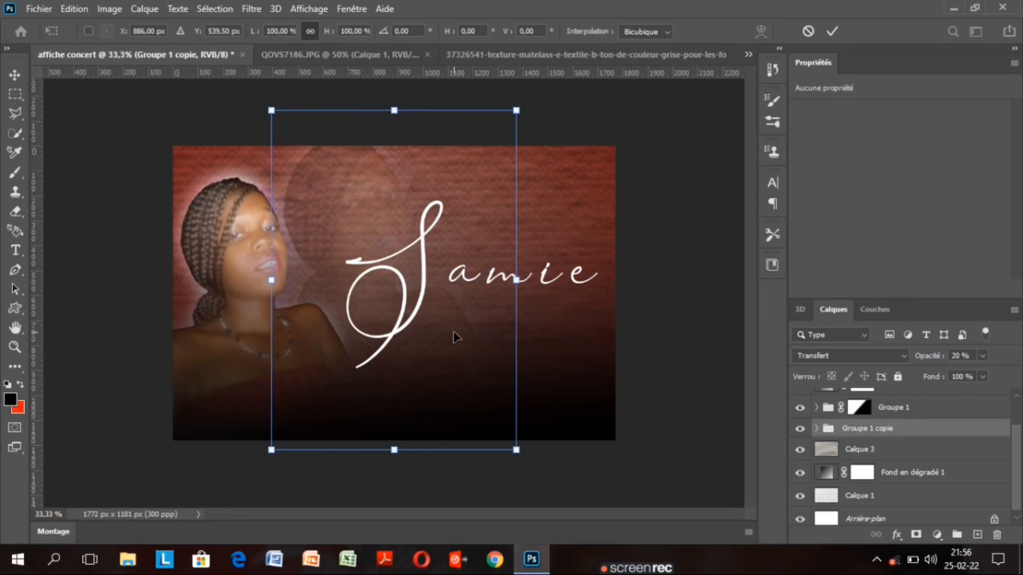
drag(455, 337, 418, 361)
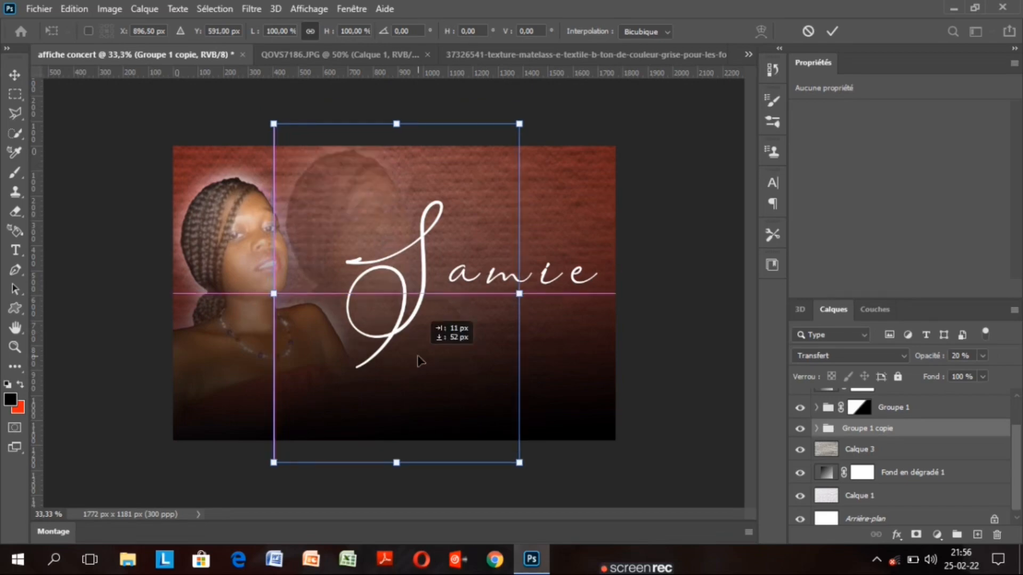
drag(418, 361, 418, 360)
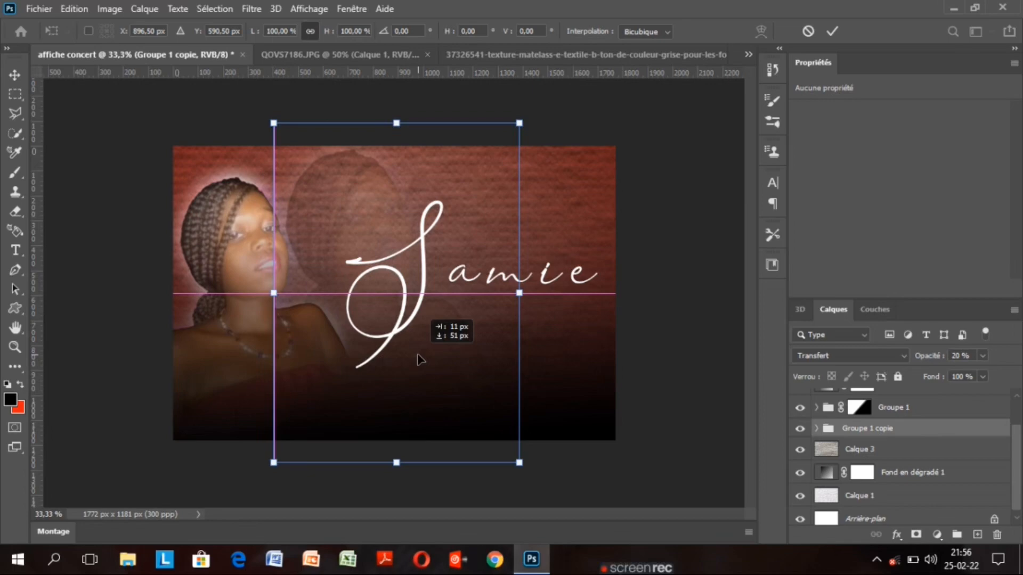
click(832, 31)
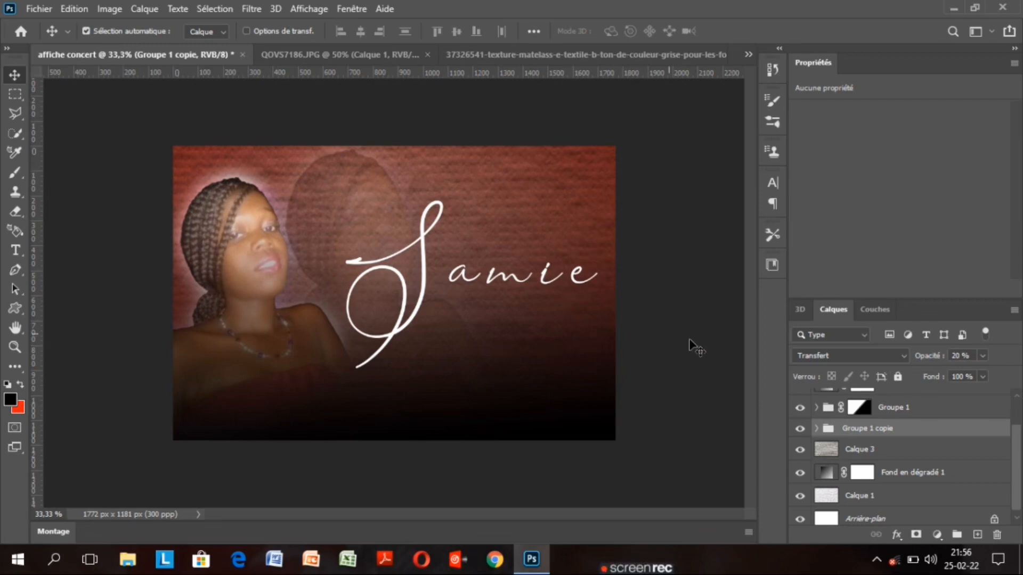
drag(1015, 454, 1015, 406)
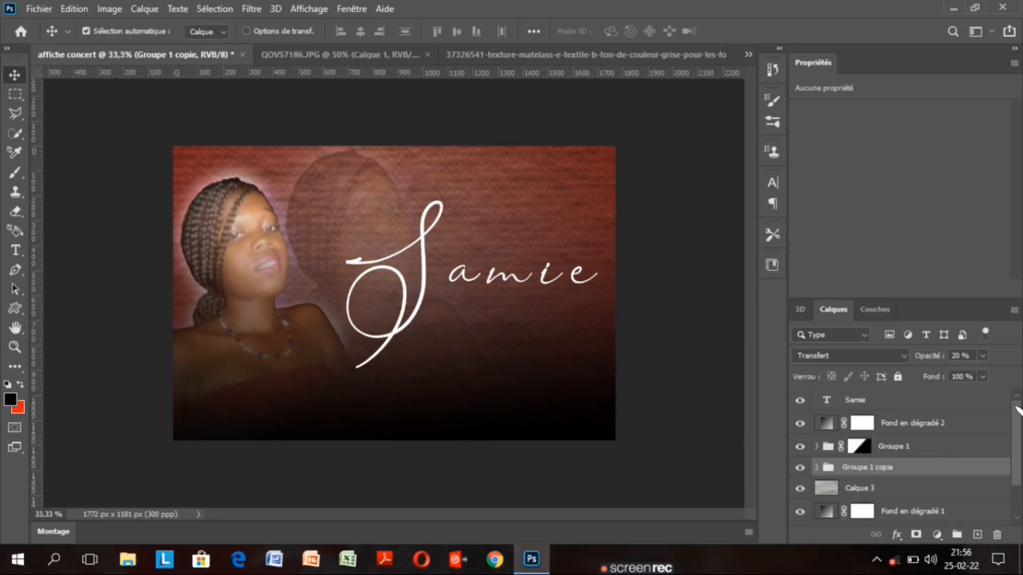
click(948, 400)
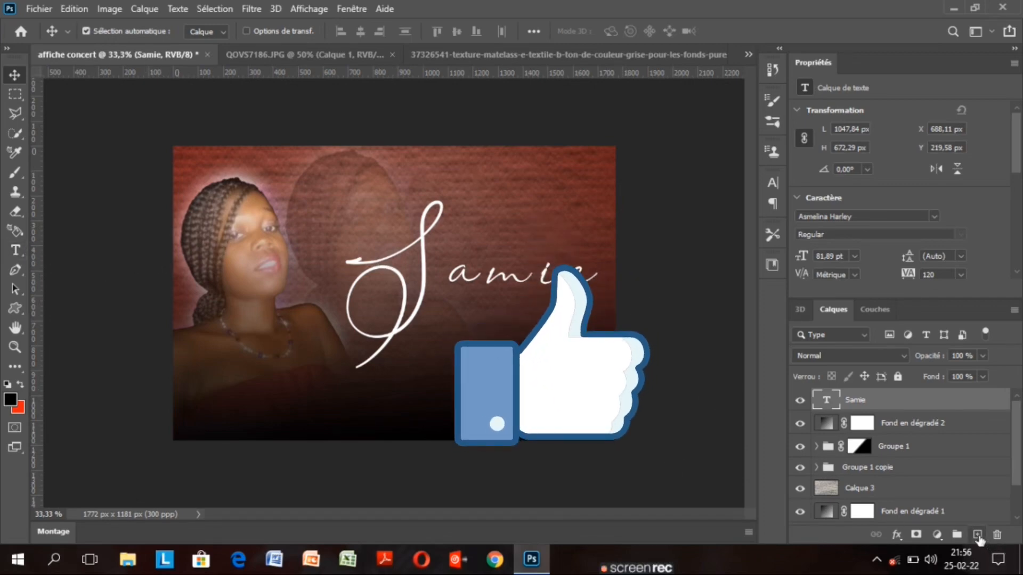
Add a new layer and start text at the lower left, clearing the Lorem Ipsum placeholder
click(976, 534)
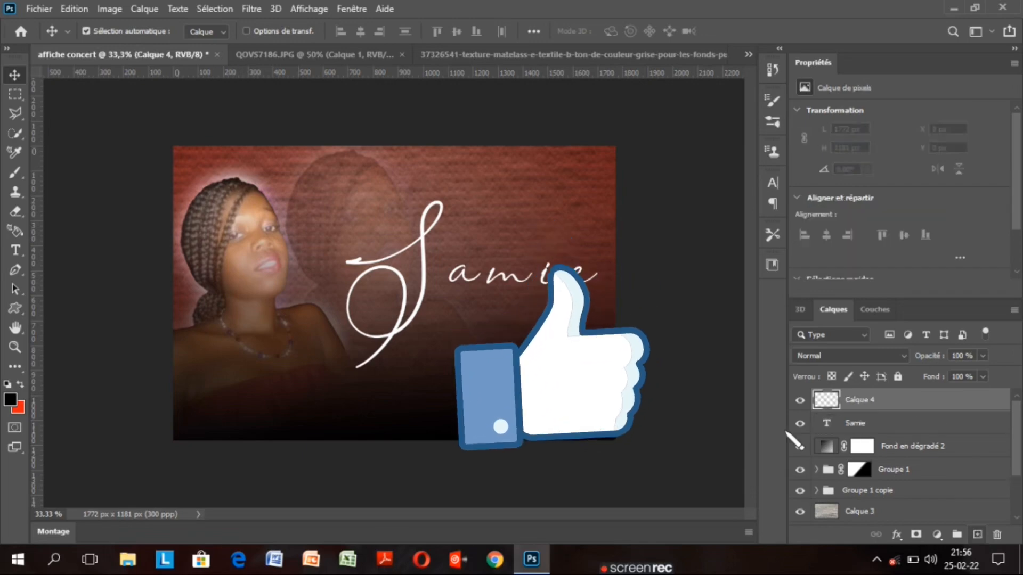
click(15, 249)
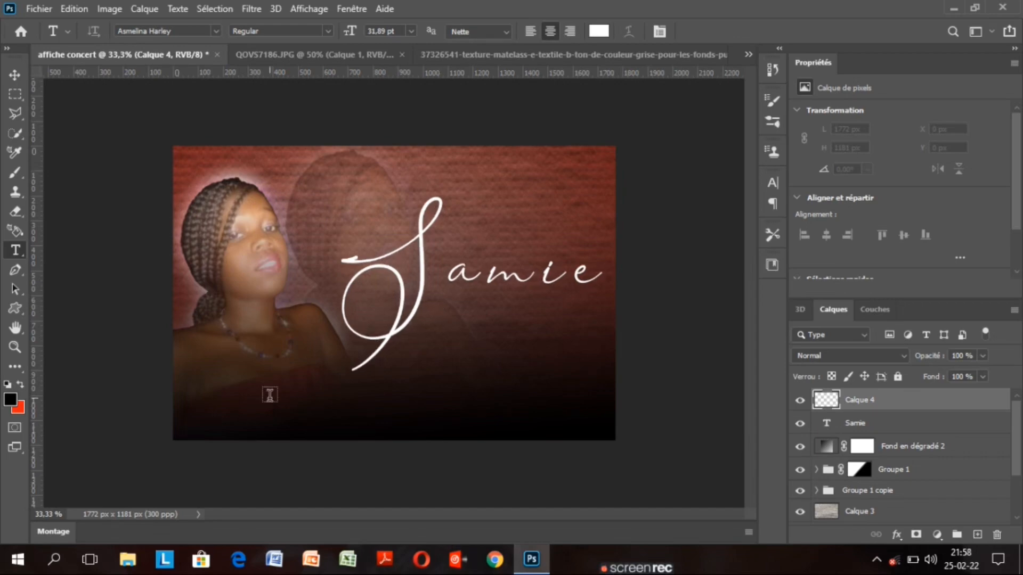
click(270, 394)
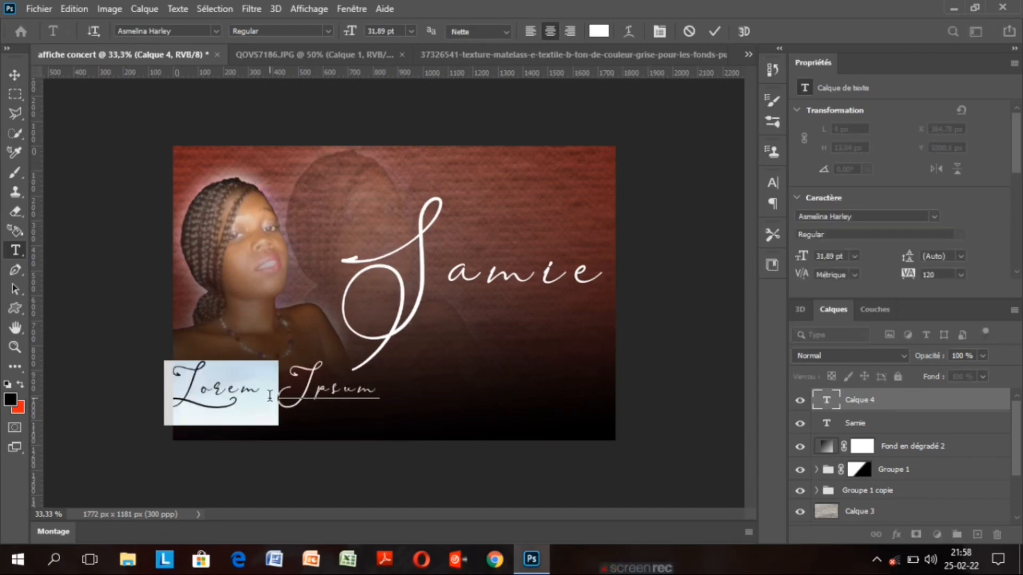
key(BackSpace)
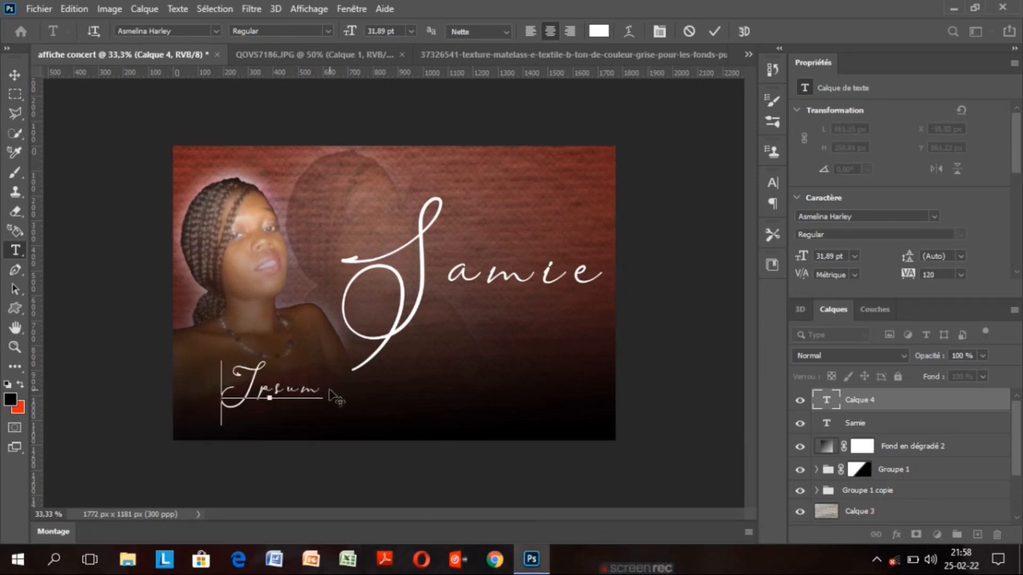
drag(322, 391, 229, 394)
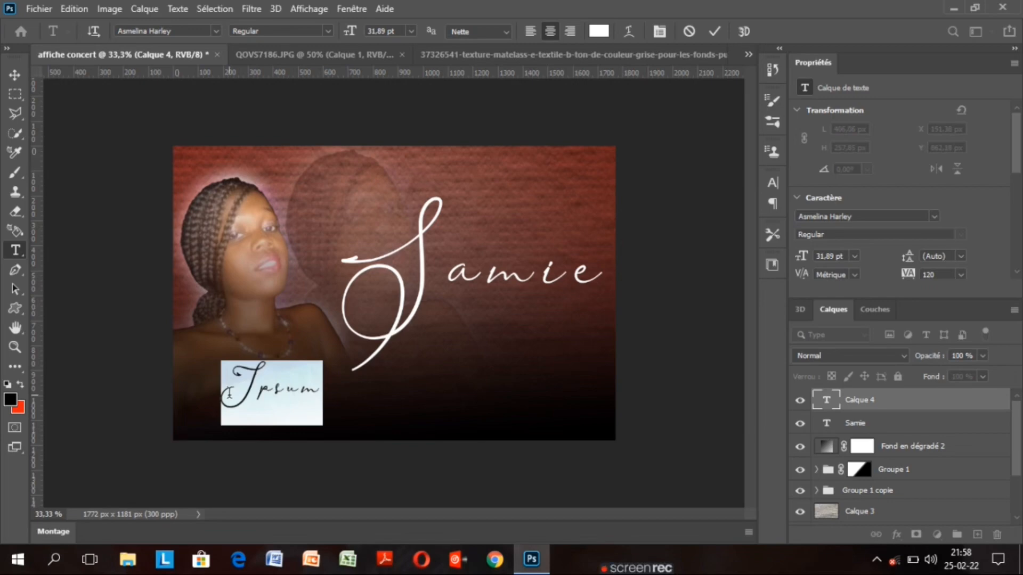
key(BackSpace)
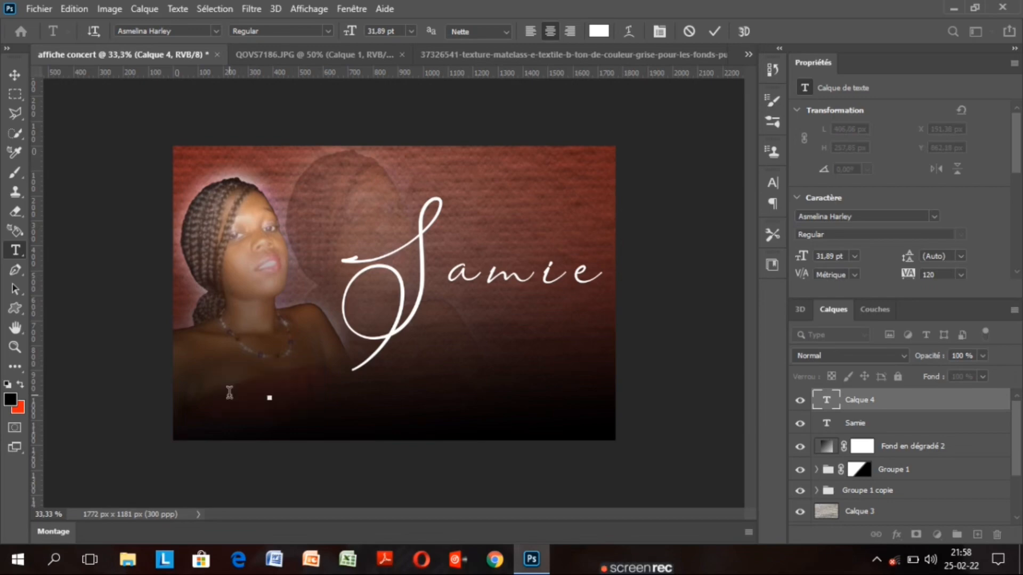
Type 'en concert' as the white script subtitle and commit it
text(en)
key(ctrl+a)
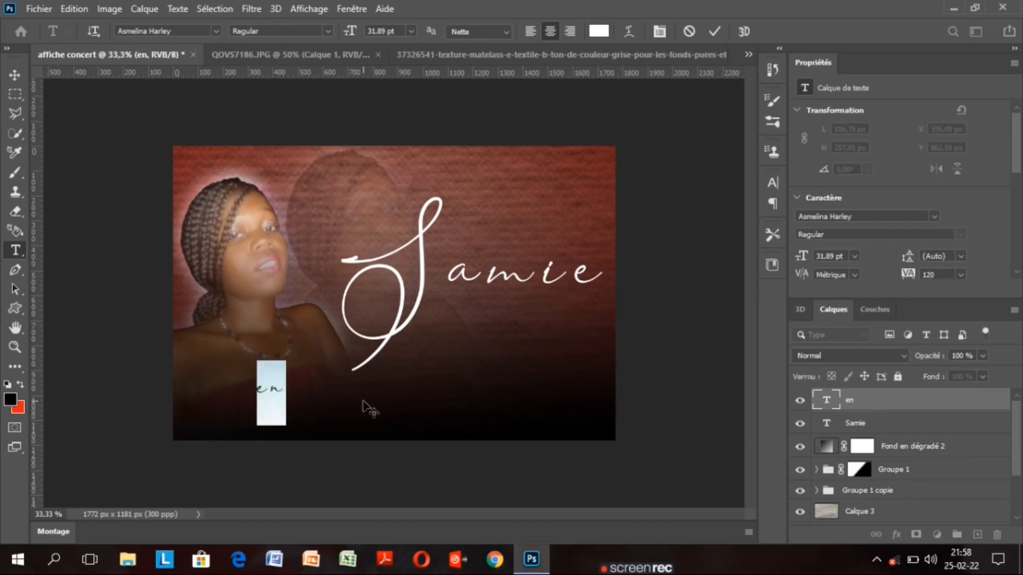
click(284, 387)
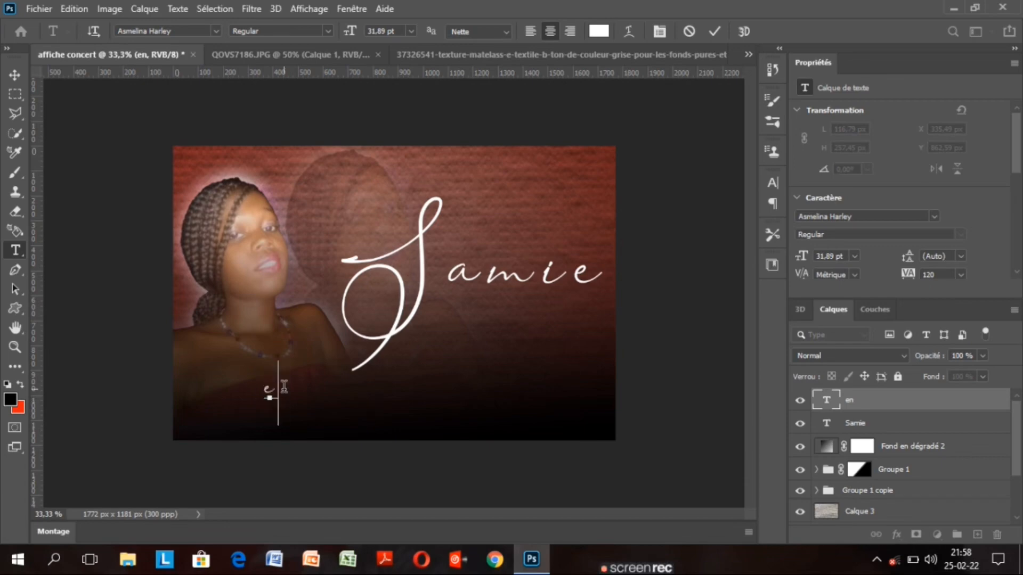
text(do)
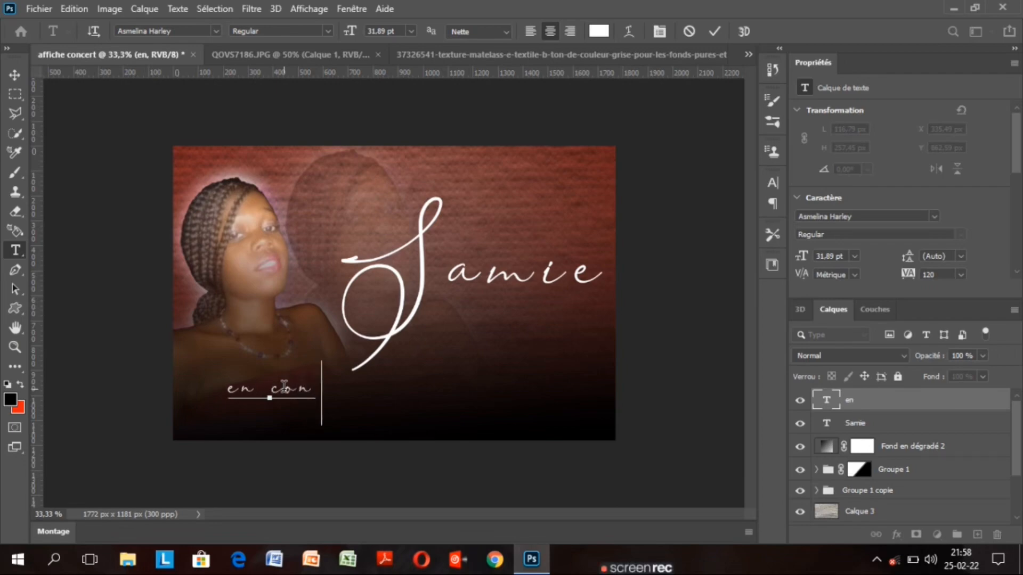
text(nce)
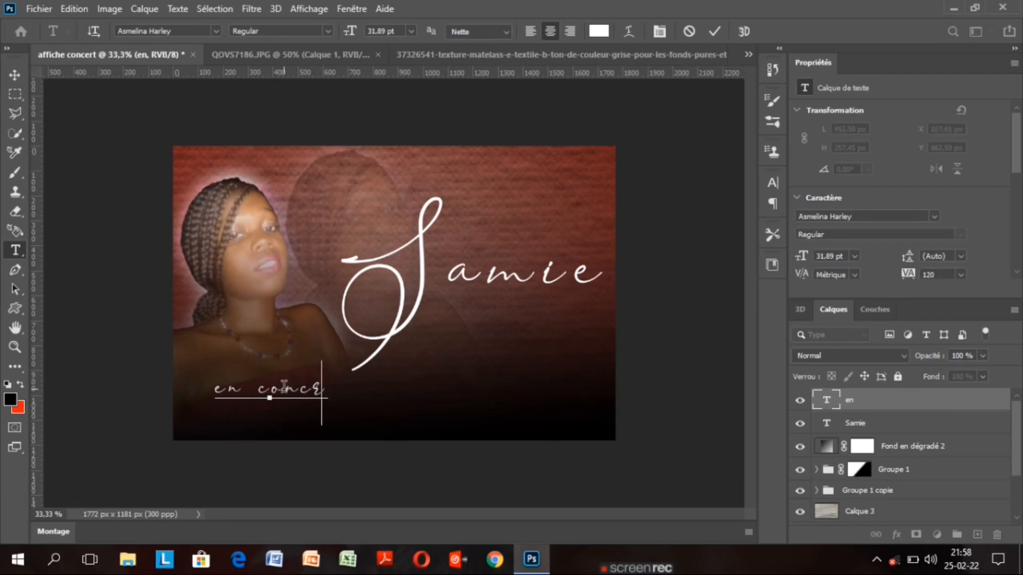
text(rt)
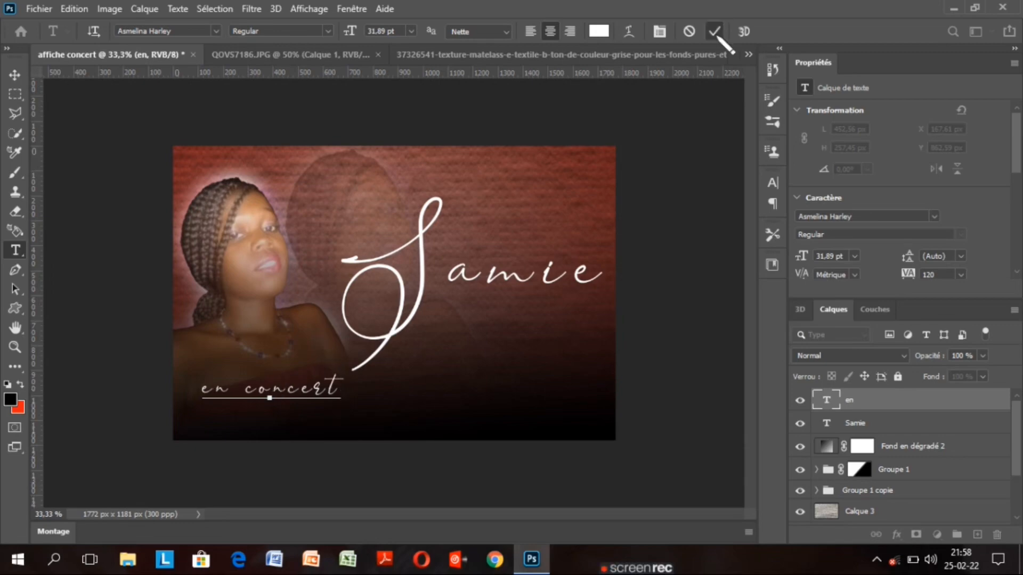
click(714, 32)
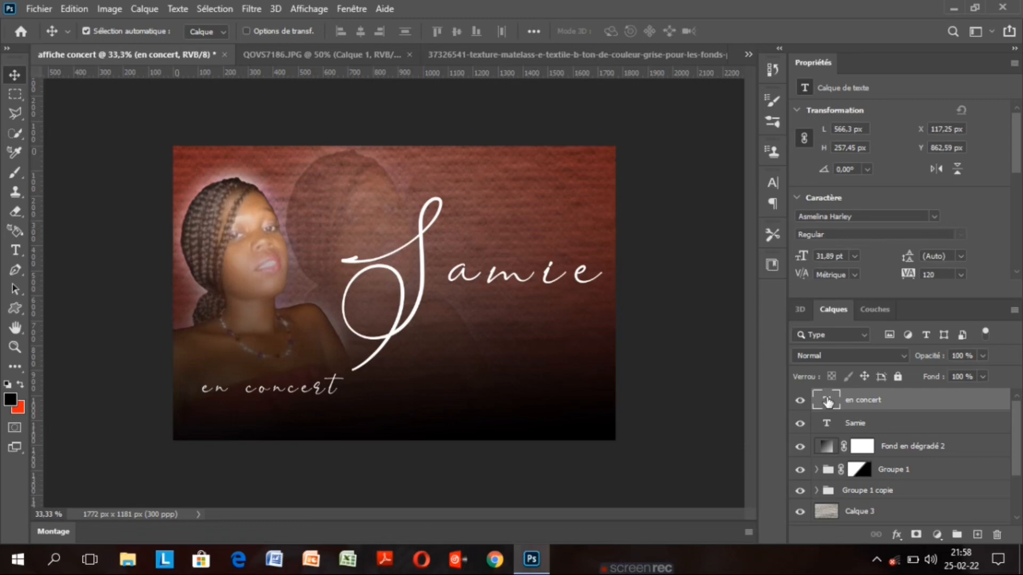
Change the 'en concert' subtitle's font to Onyx
double_click(827, 404)
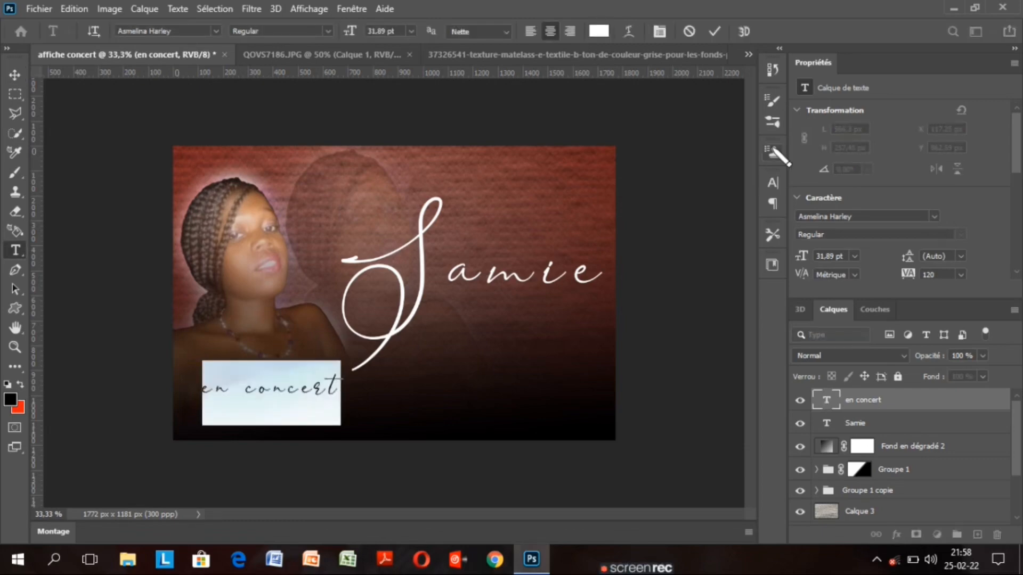
click(772, 183)
click(683, 205)
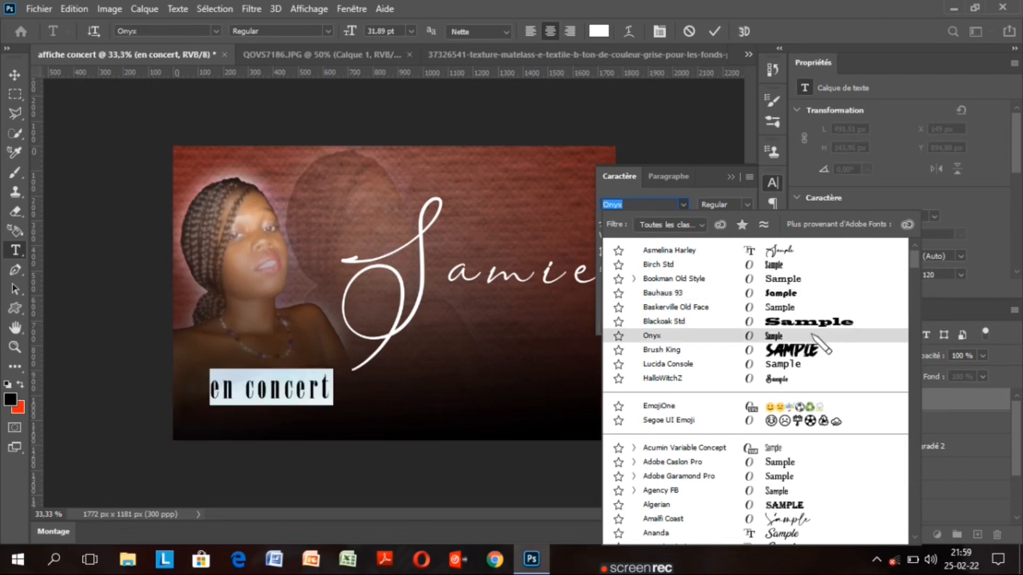
key(Escape)
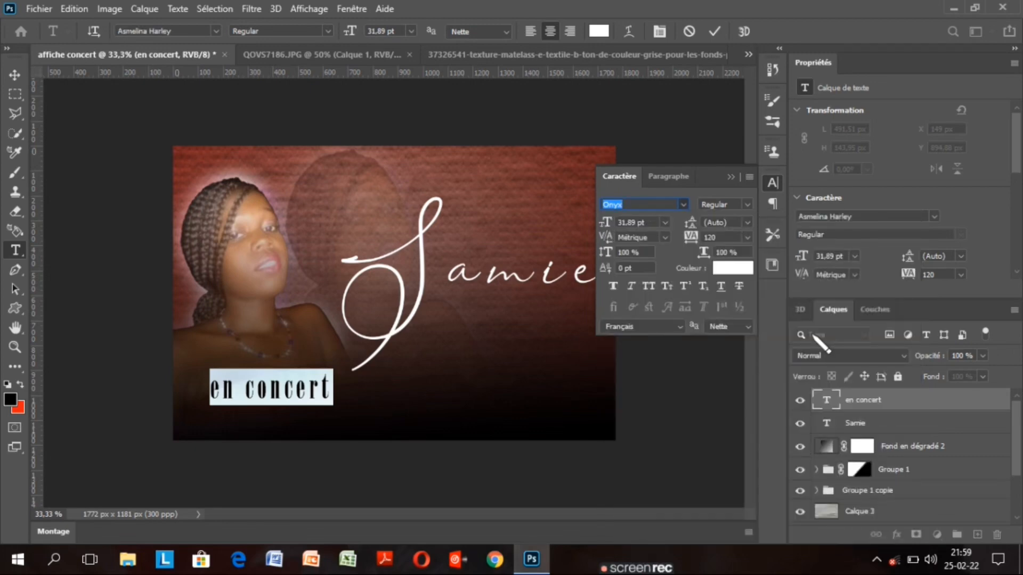
click(283, 387)
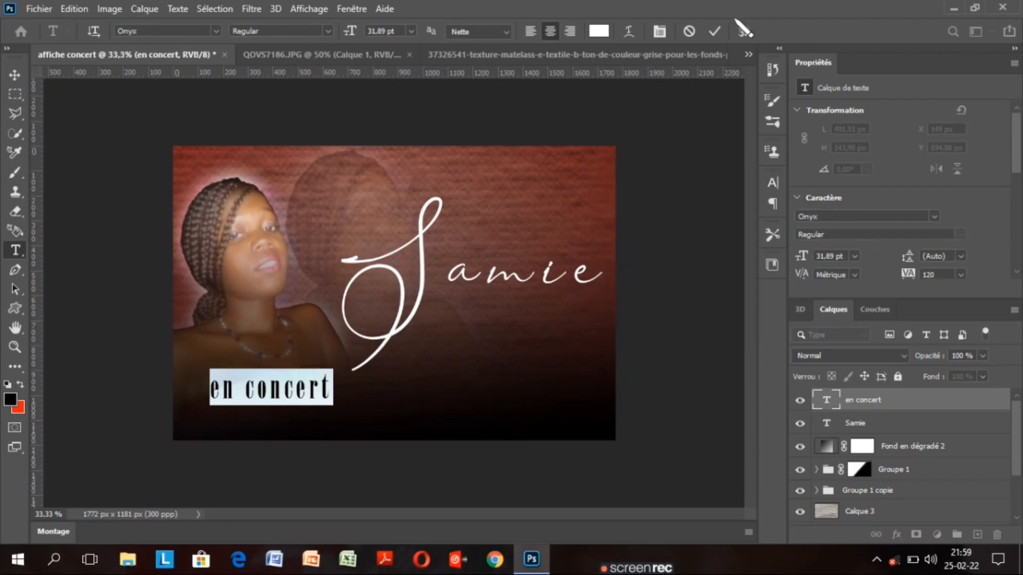
click(717, 32)
Move 'en concert' up so it sits directly beneath Samie
key(v)
drag(279, 393, 509, 336)
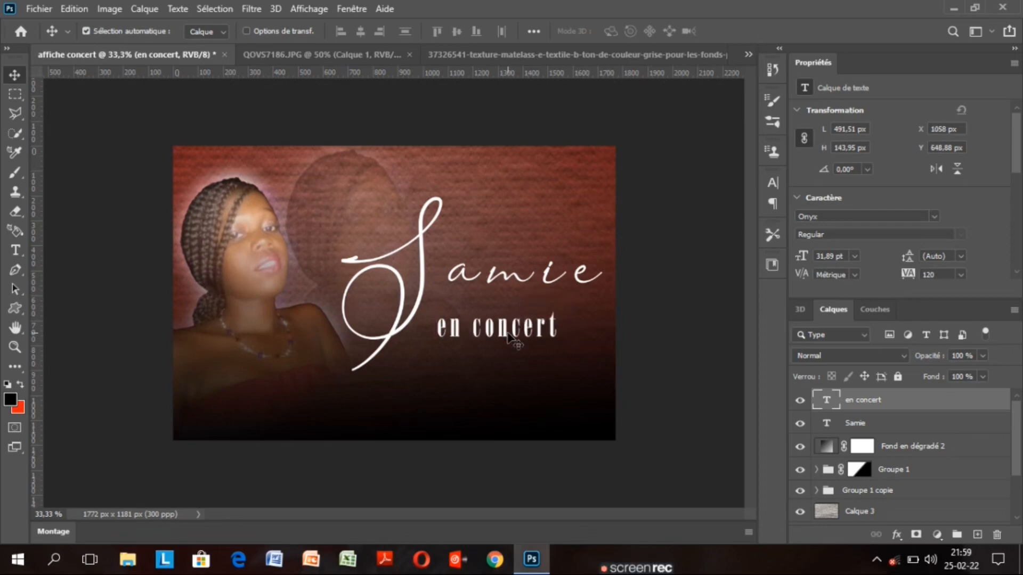
drag(524, 334, 520, 326)
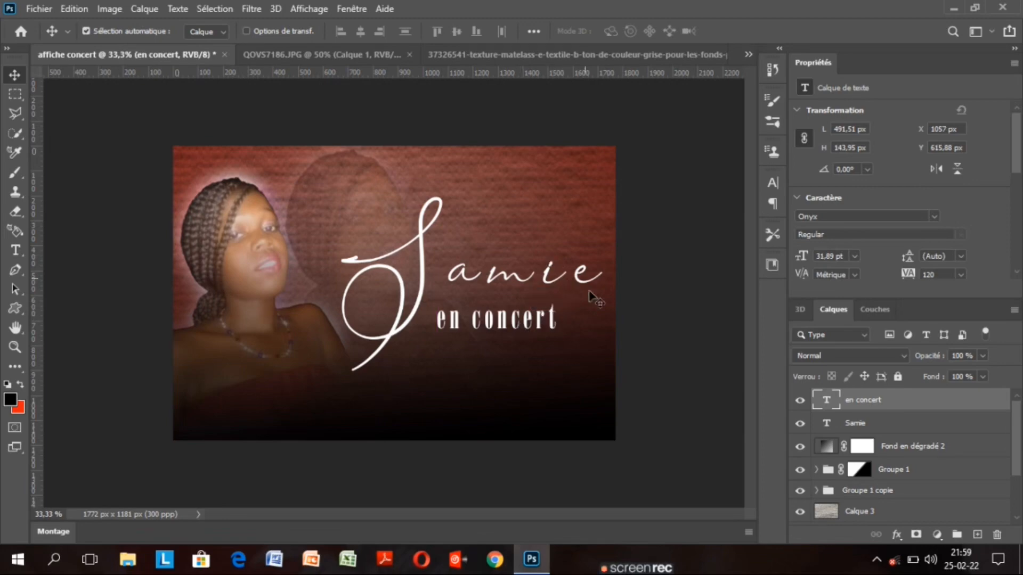
Select the word 'en' and shrink it to 19,89 pt
double_click(825, 403)
drag(463, 323, 436, 323)
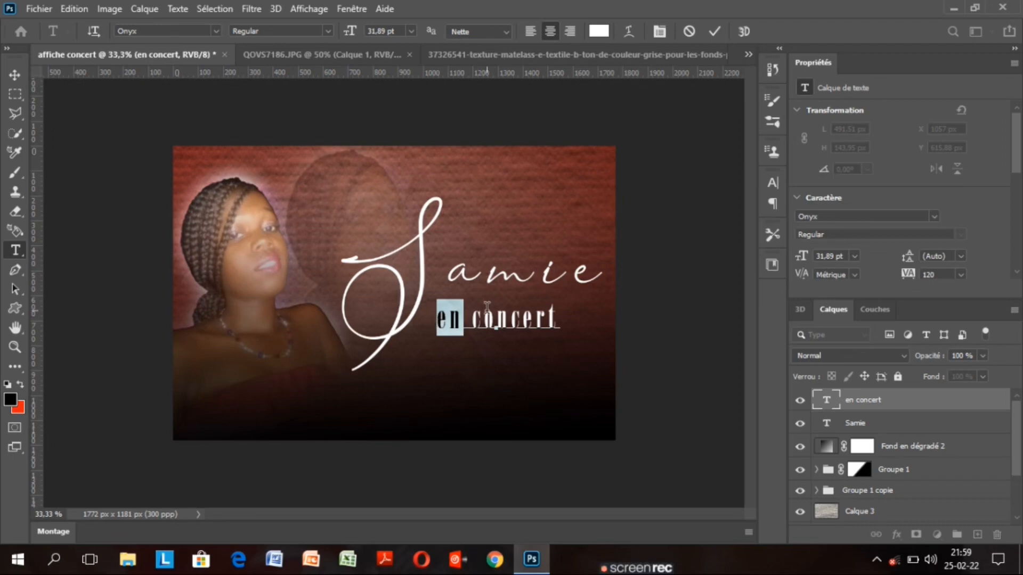
drag(560, 322, 505, 329)
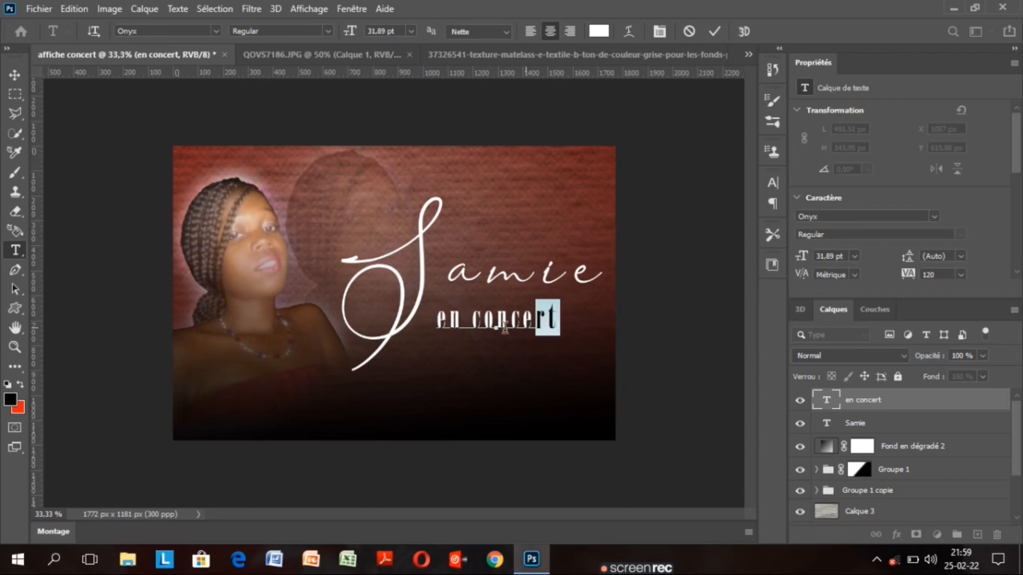
click(503, 322)
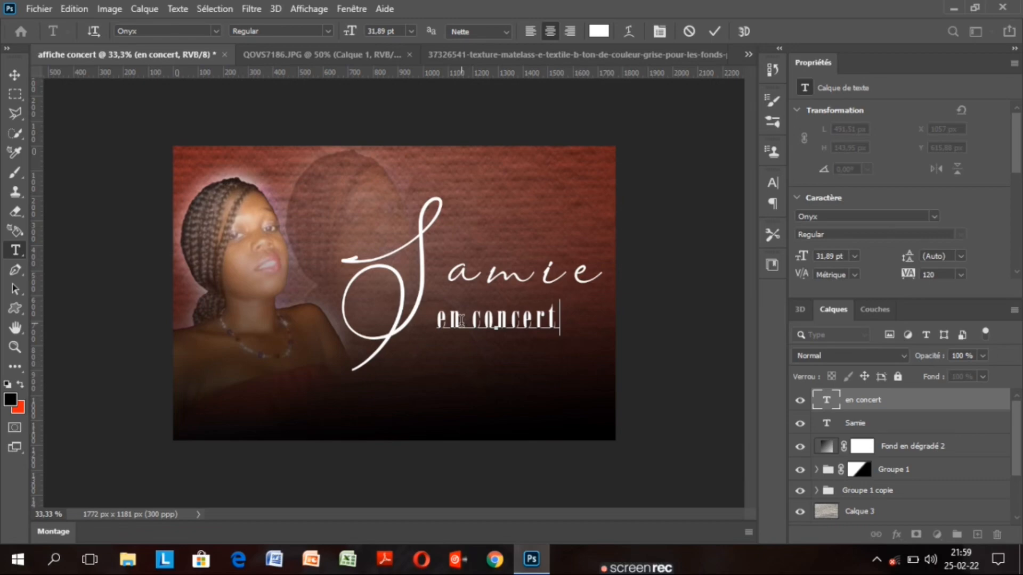
double_click(461, 320)
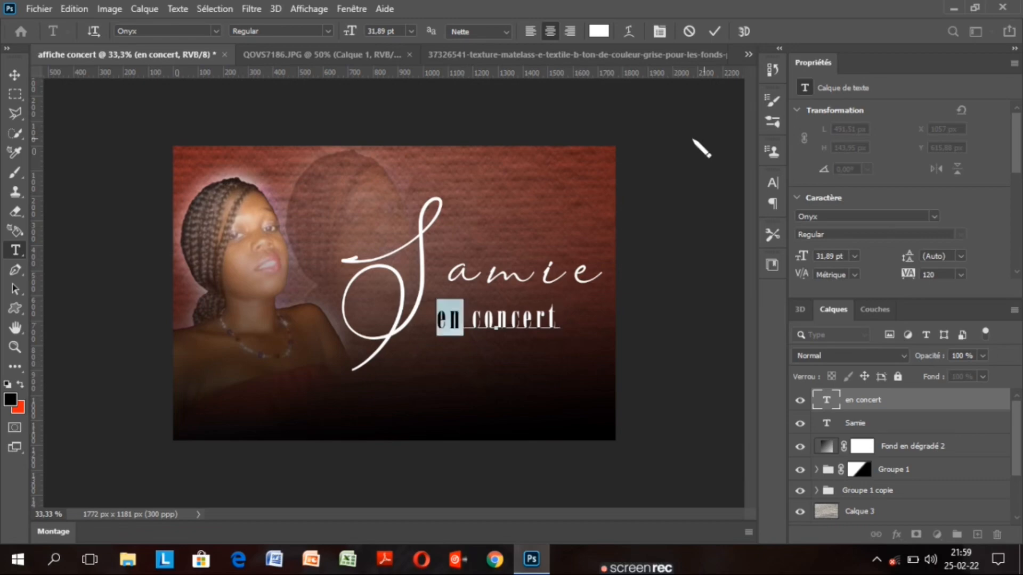
drag(349, 33, 344, 33)
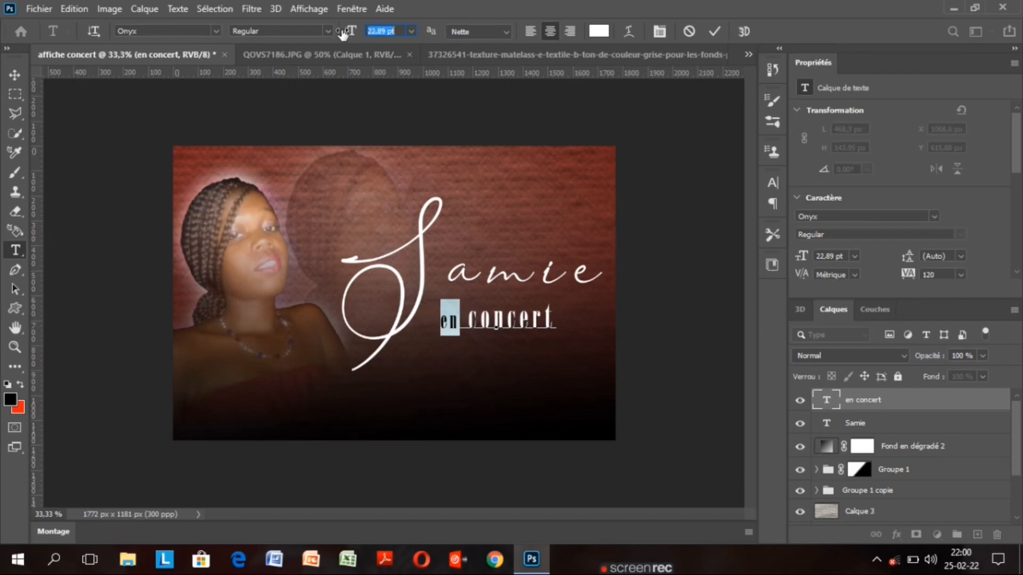
drag(342, 33, 340, 33)
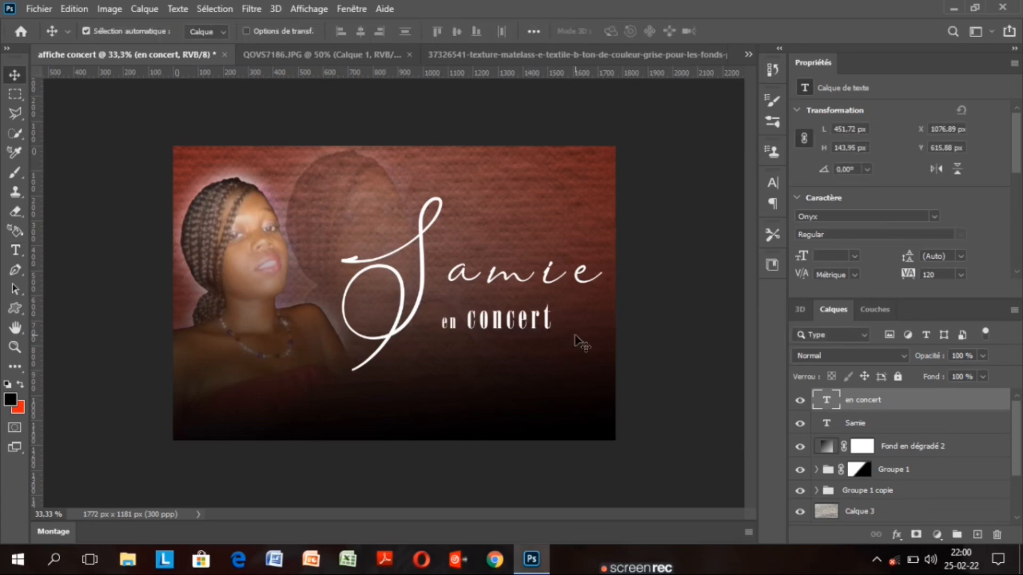
double_click(827, 406)
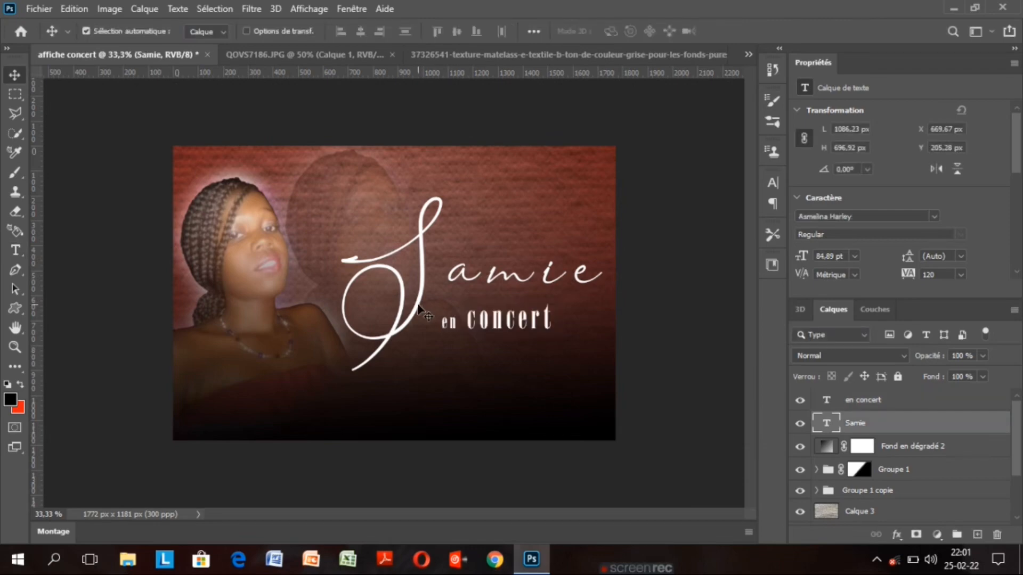
Raise Samie slightly and move 'en concert' up-left to X 1057,89 px, Y 566,88 px
drag(419, 308, 419, 296)
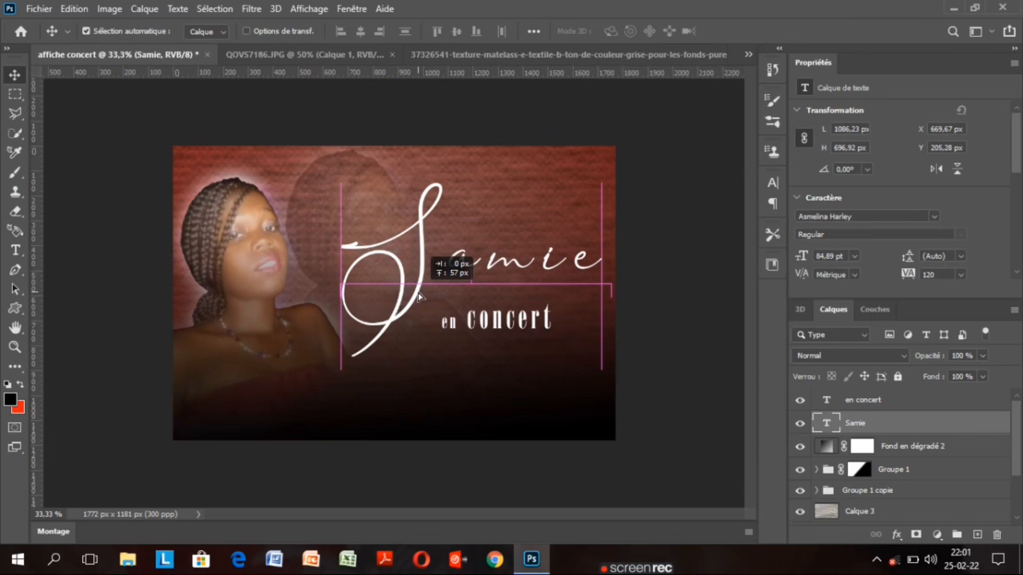
drag(418, 296, 417, 300)
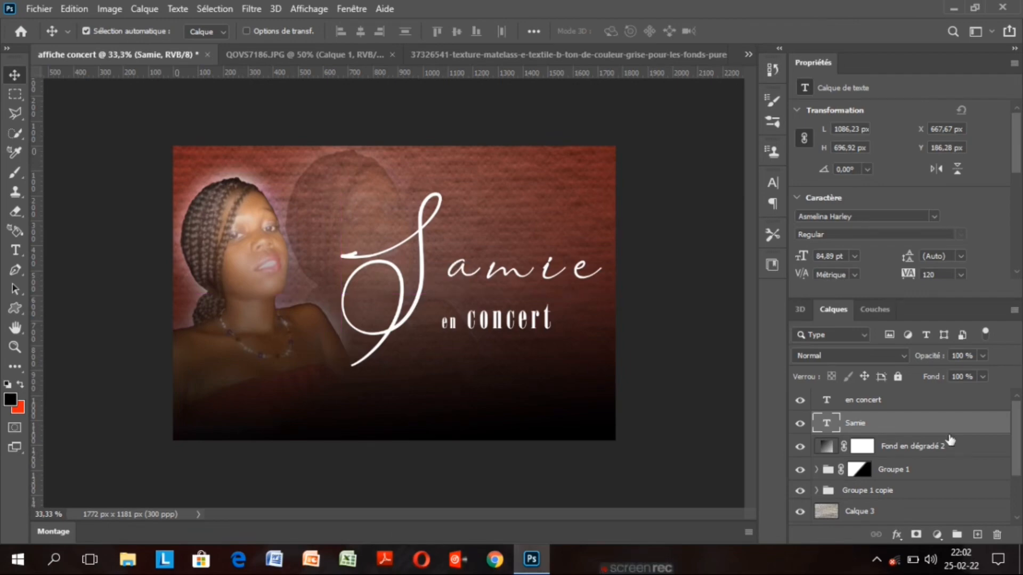
click(902, 406)
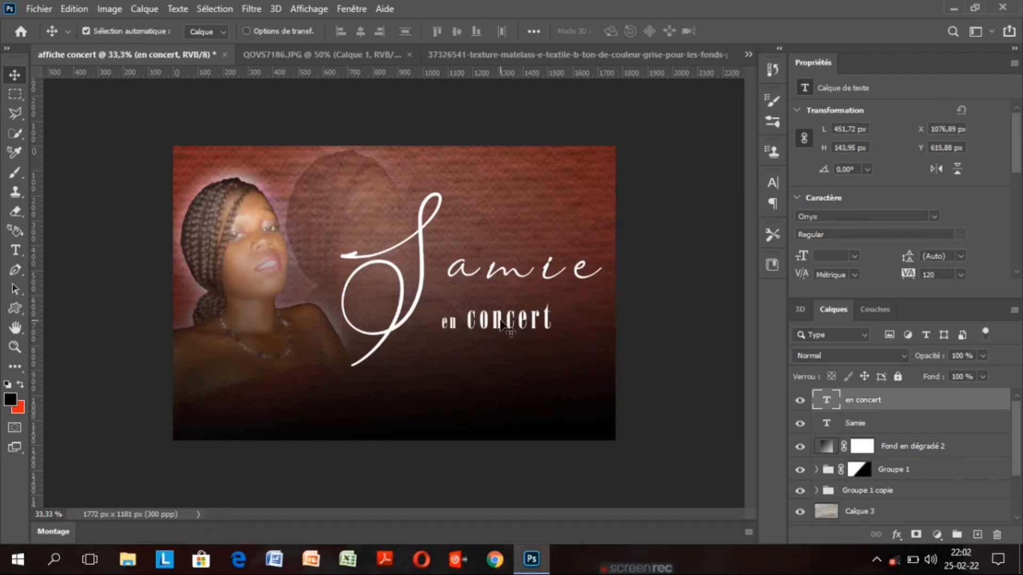
drag(503, 326, 499, 317)
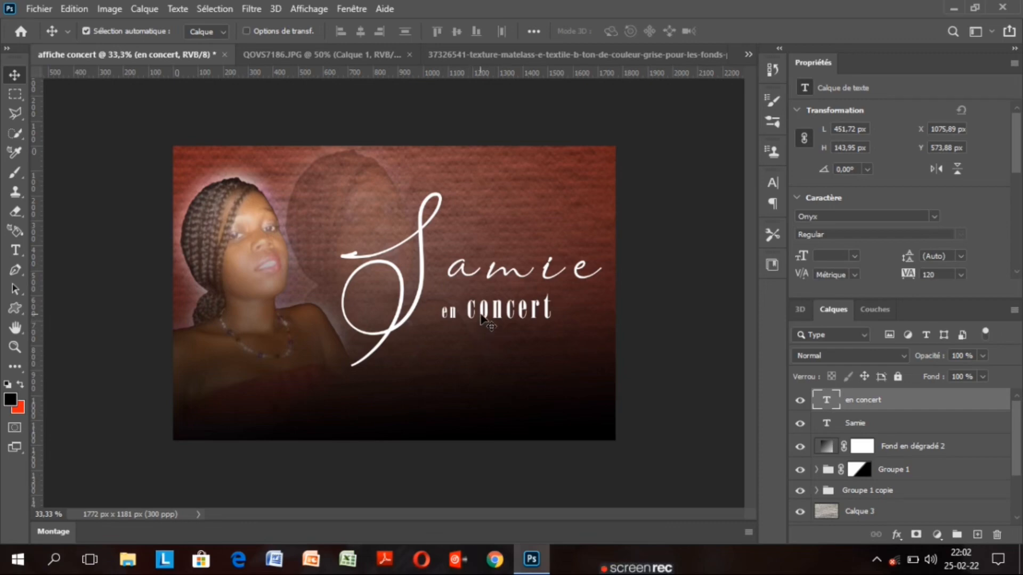
drag(482, 315, 463, 299)
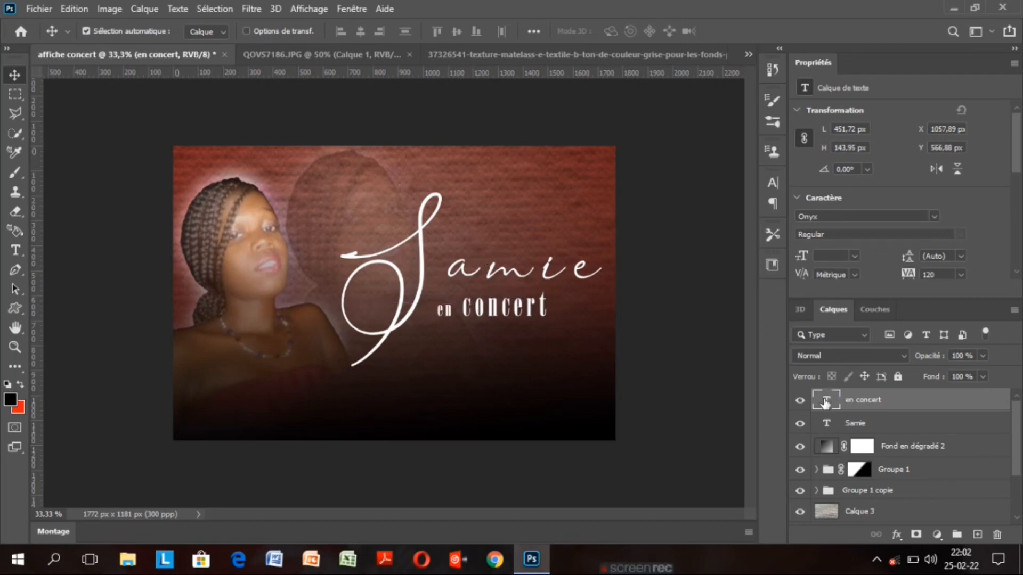
Enlarge the word 'concert' to 34,89 pt
double_click(825, 403)
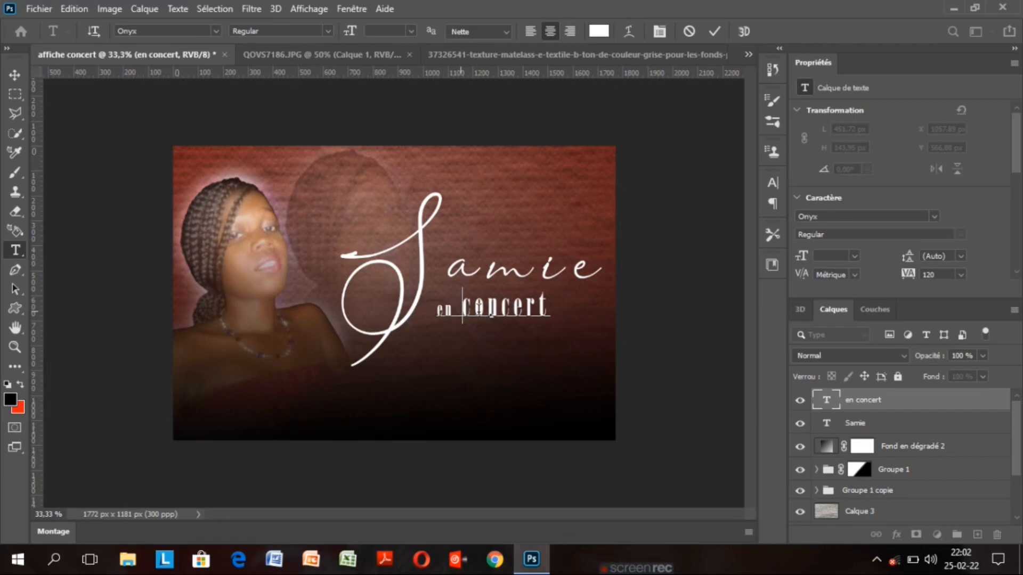
drag(462, 306, 551, 306)
click(352, 33)
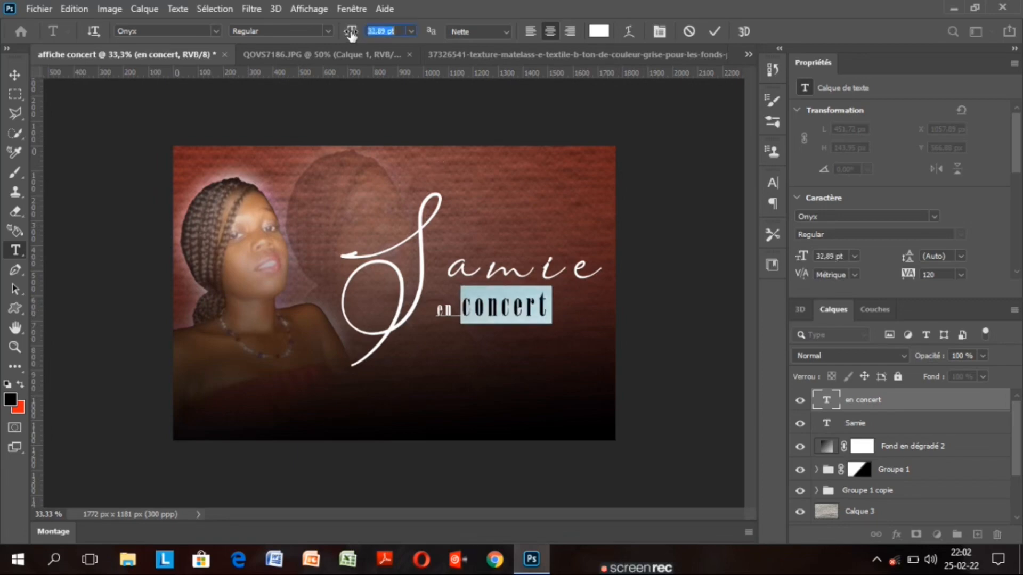
key(Up)
key(Up)
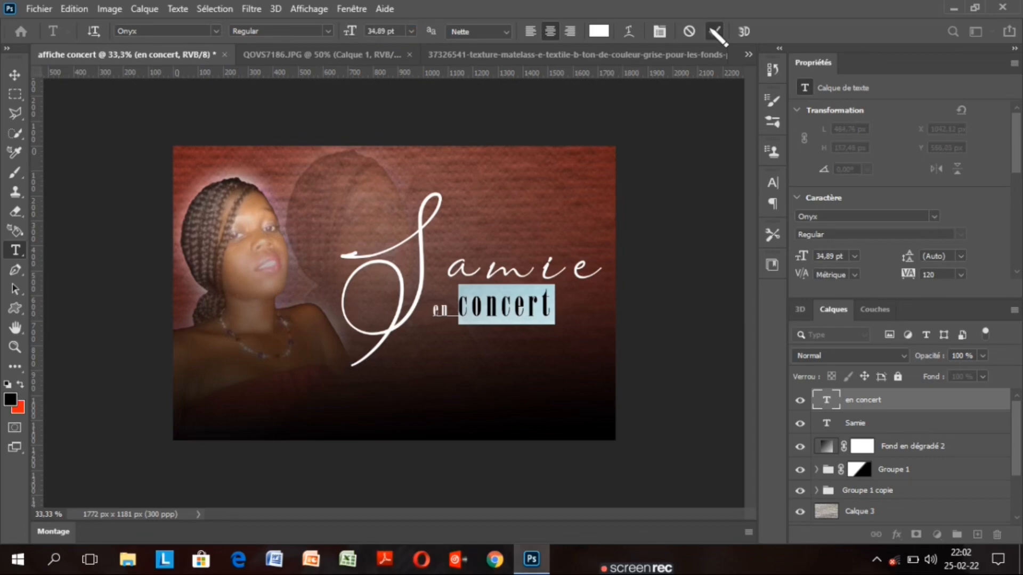
click(716, 34)
Nudge the subtitle slightly down to X 1042,12 px, Y 571,03 px
key(v)
drag(491, 319, 491, 321)
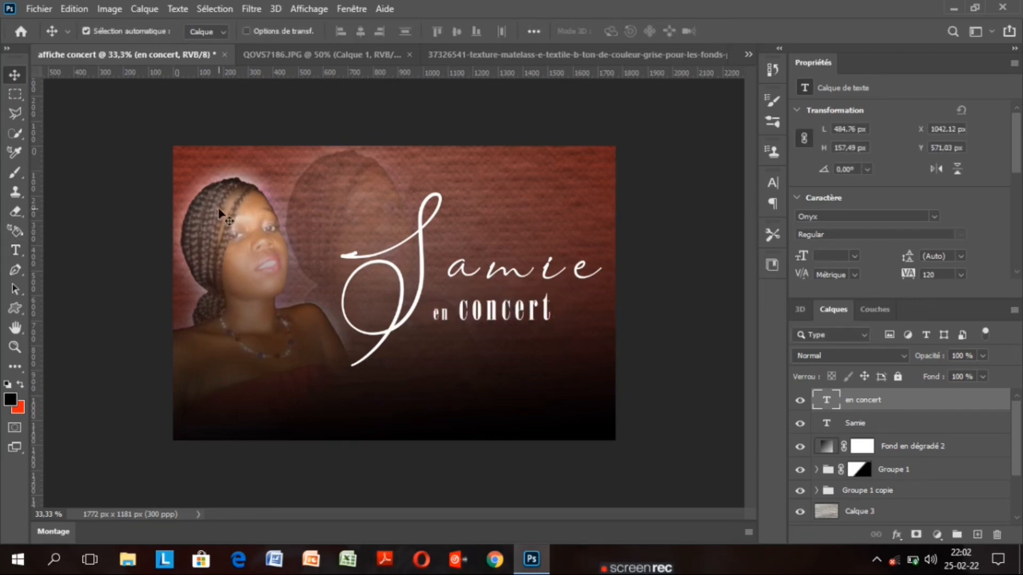
key(XF86MonBrightnessUp)
key(XF86MonBrightnessUp)
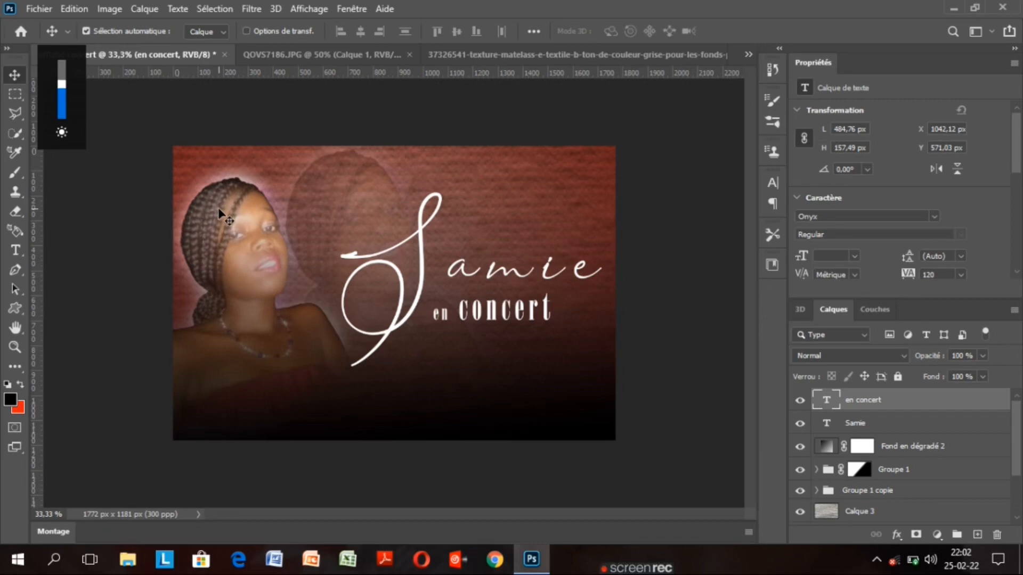
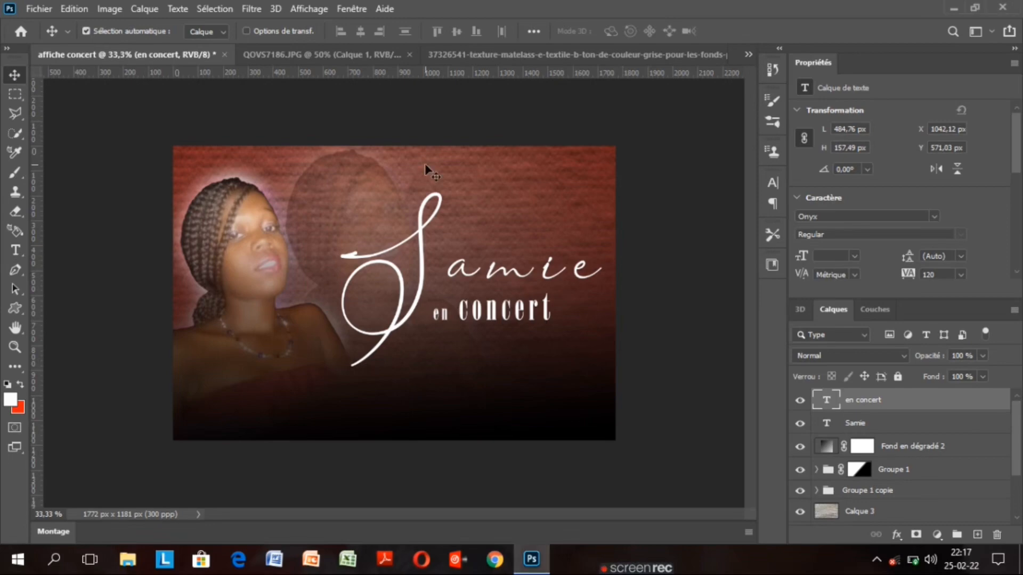
Show the guides, set the vertical guides at about 1004 and 1346 px, and add an empty layer
key(ctrl+h)
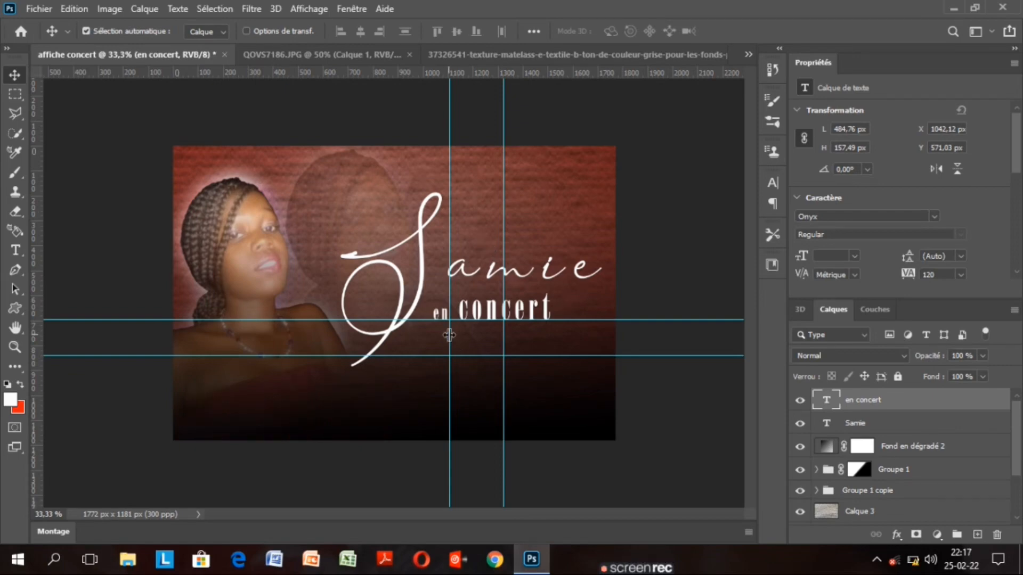
drag(449, 334, 394, 343)
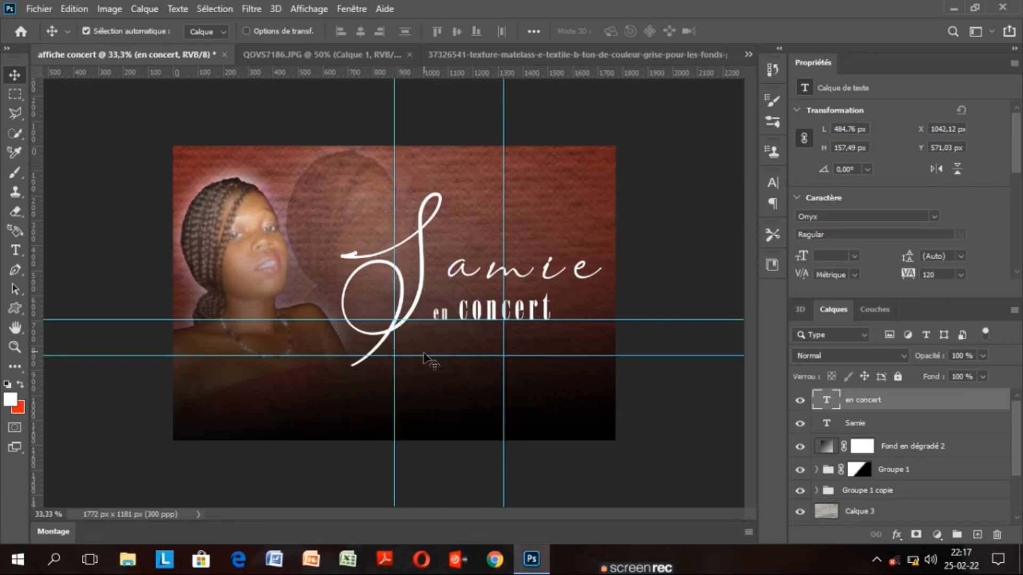
drag(503, 334, 521, 336)
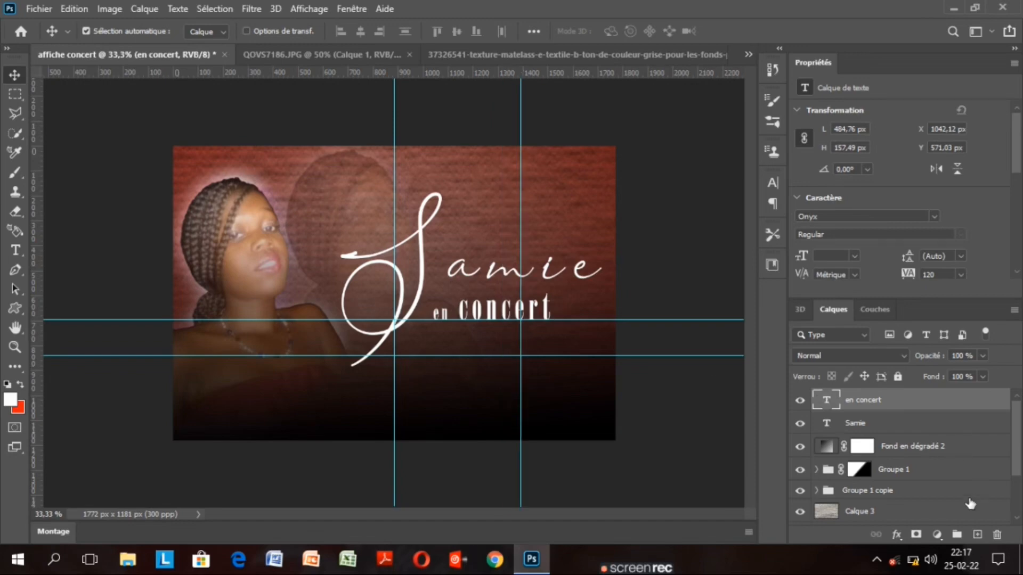
click(978, 535)
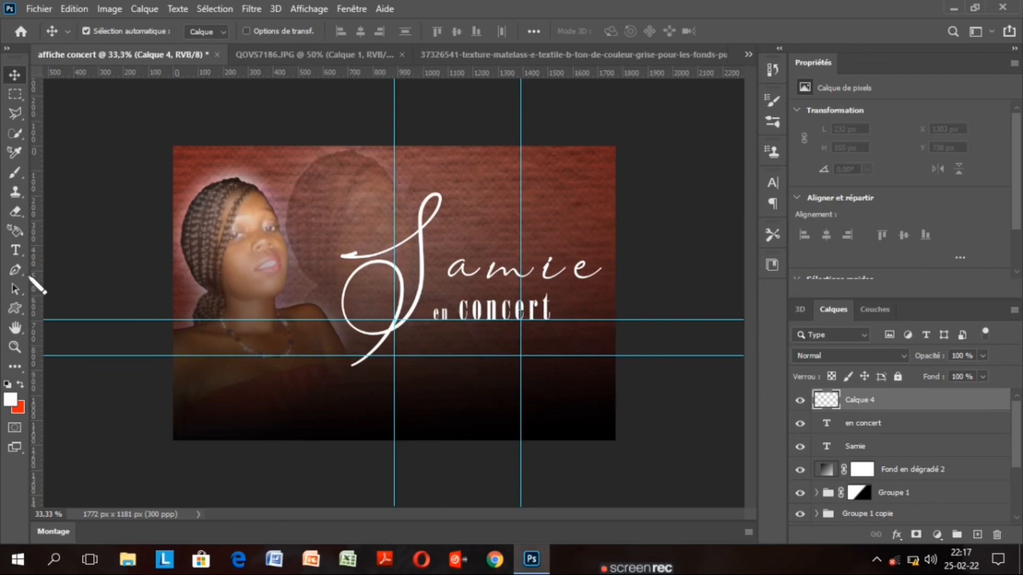
Pick the Pen tool, discard a stray path attempt, and zoom to 50%
click(14, 269)
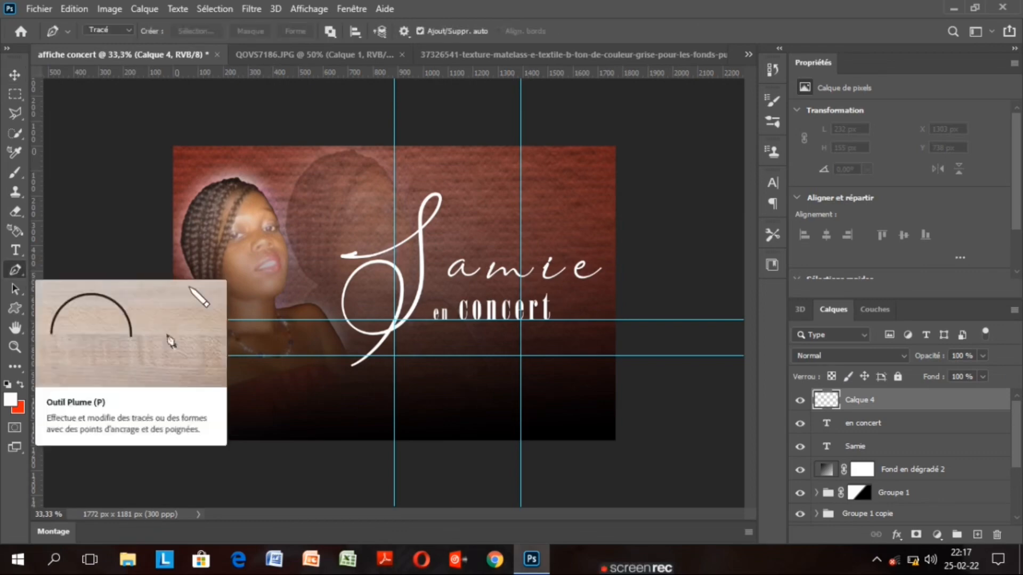
click(343, 318)
drag(407, 328, 470, 340)
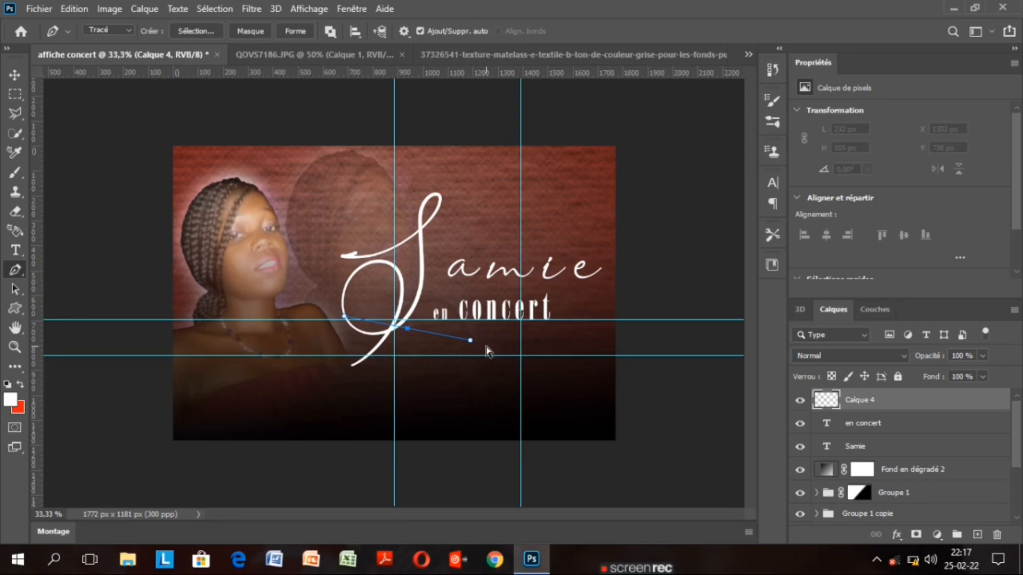
key(Escape)
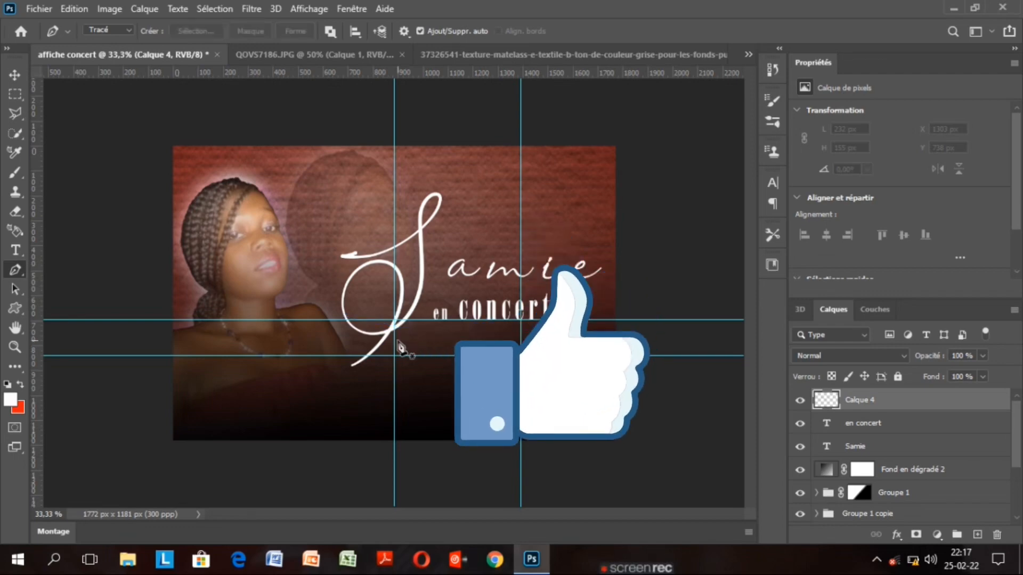
key(ctrl+plus)
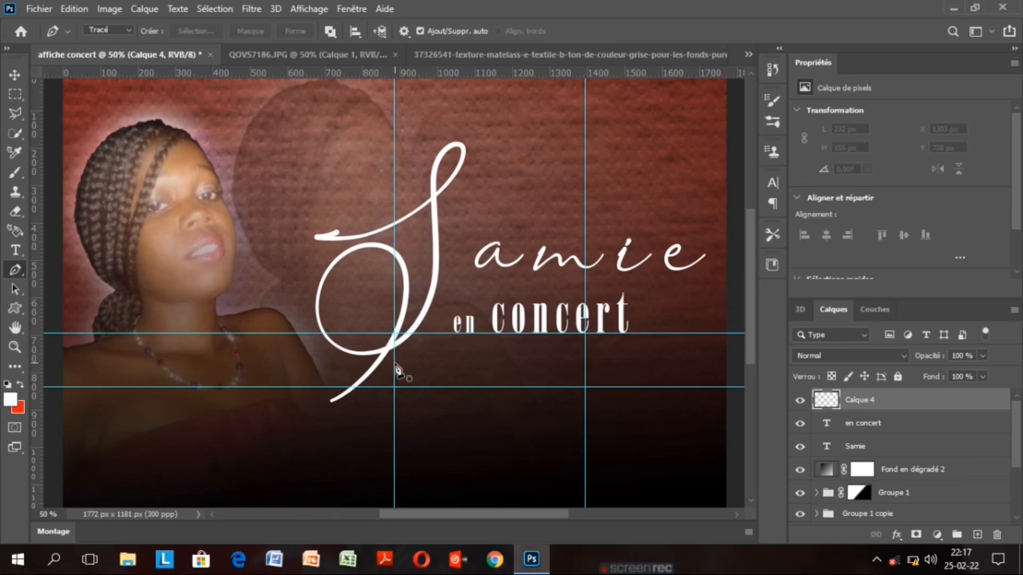
Draw a closed triangle path on three guide crossings and choose Définir une sélection
click(394, 362)
click(584, 334)
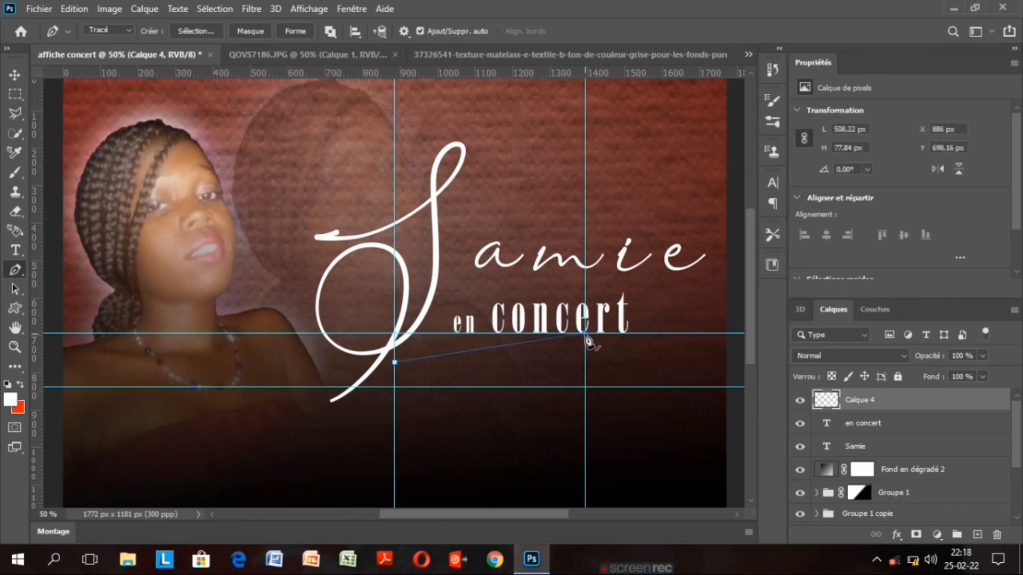
click(585, 387)
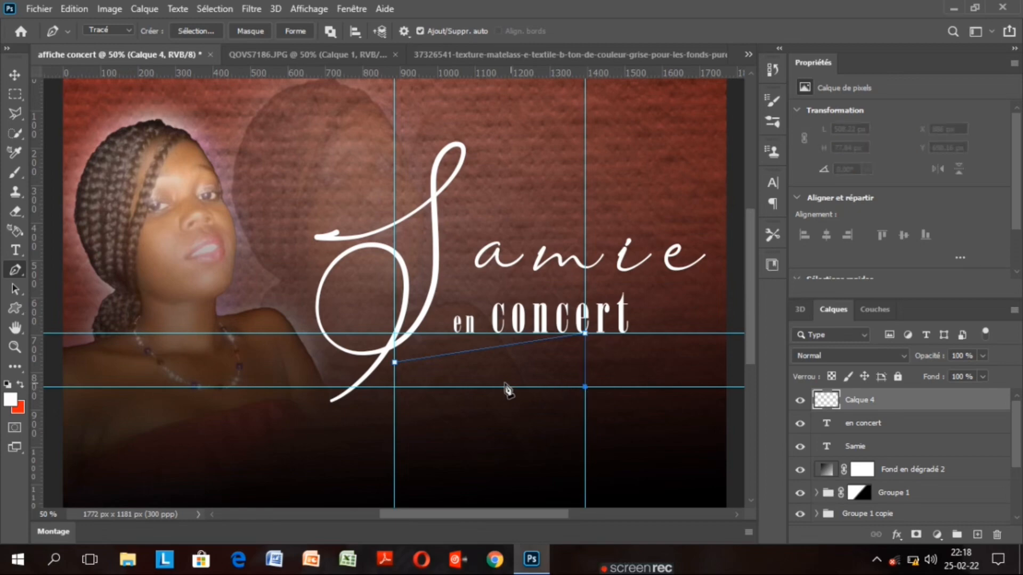
click(395, 362)
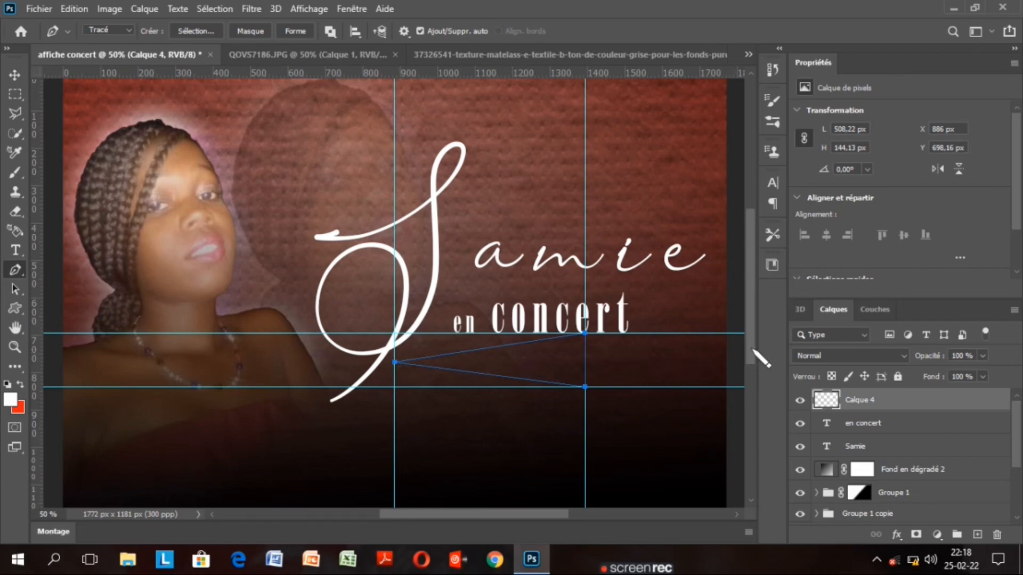
drag(752, 349, 752, 364)
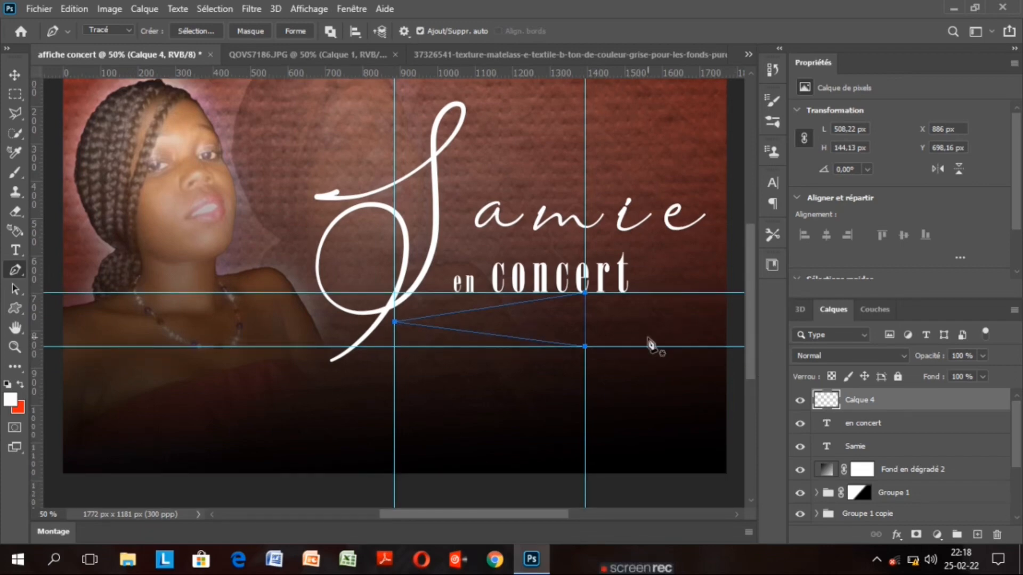
right_click(541, 334)
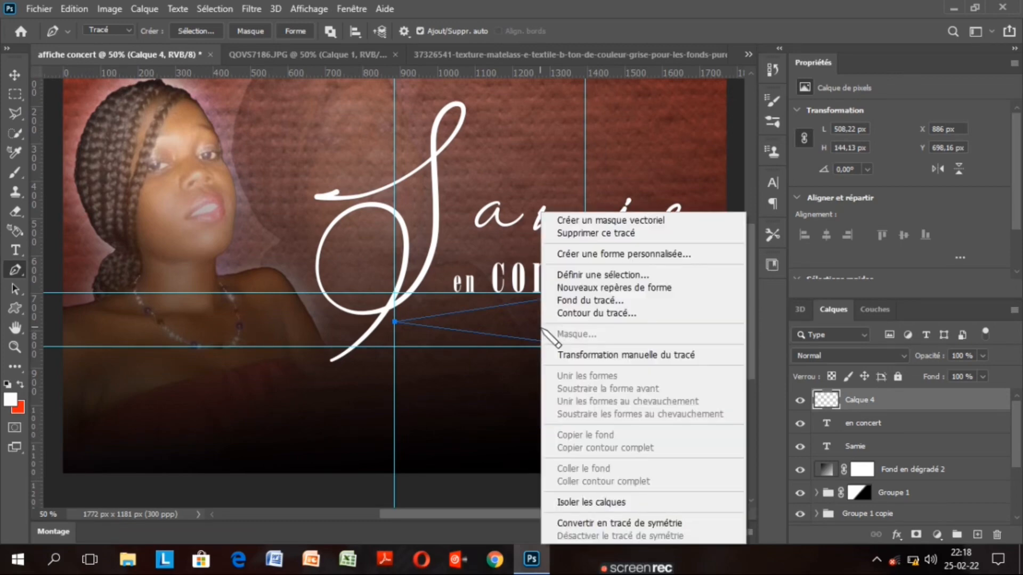
click(650, 276)
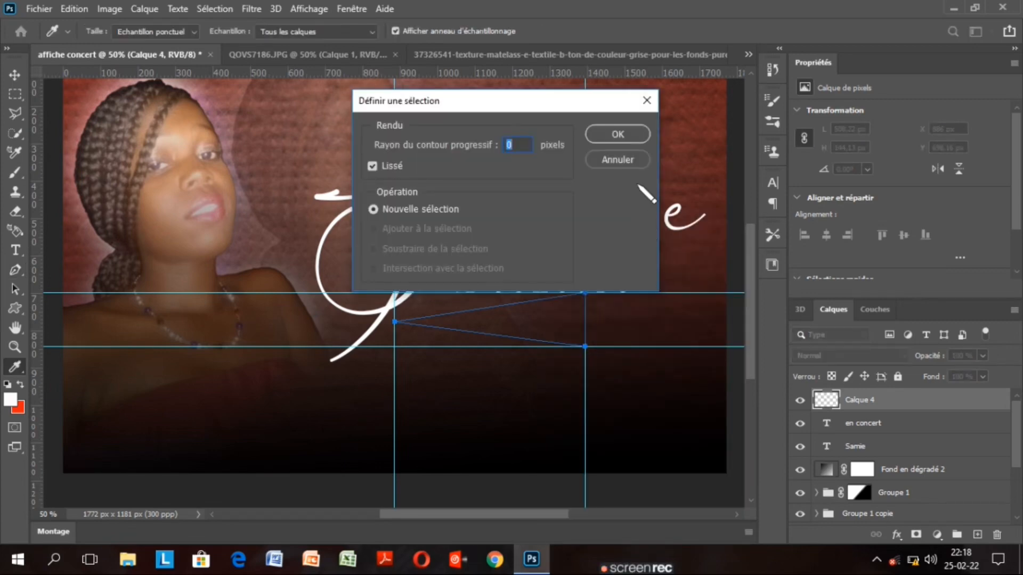
Make the path a selection with no feather, fill it white with the Paint Bucket, and deselect
click(618, 135)
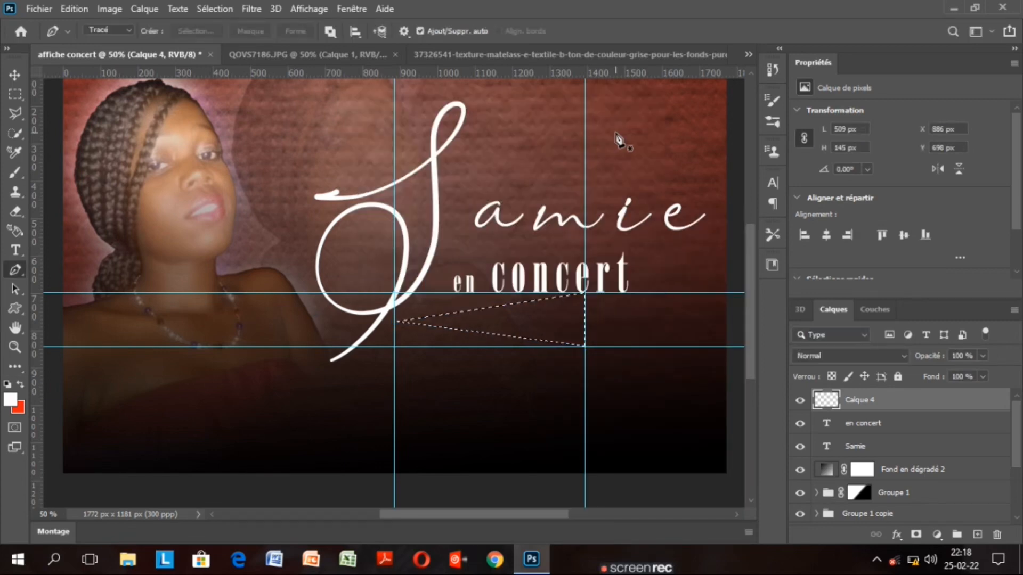
key(p)
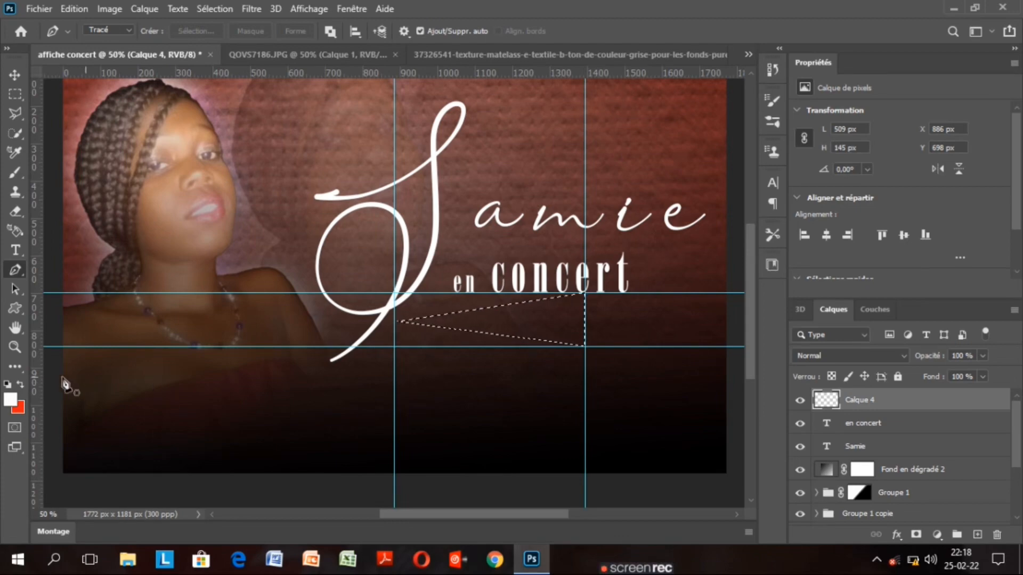
click(19, 367)
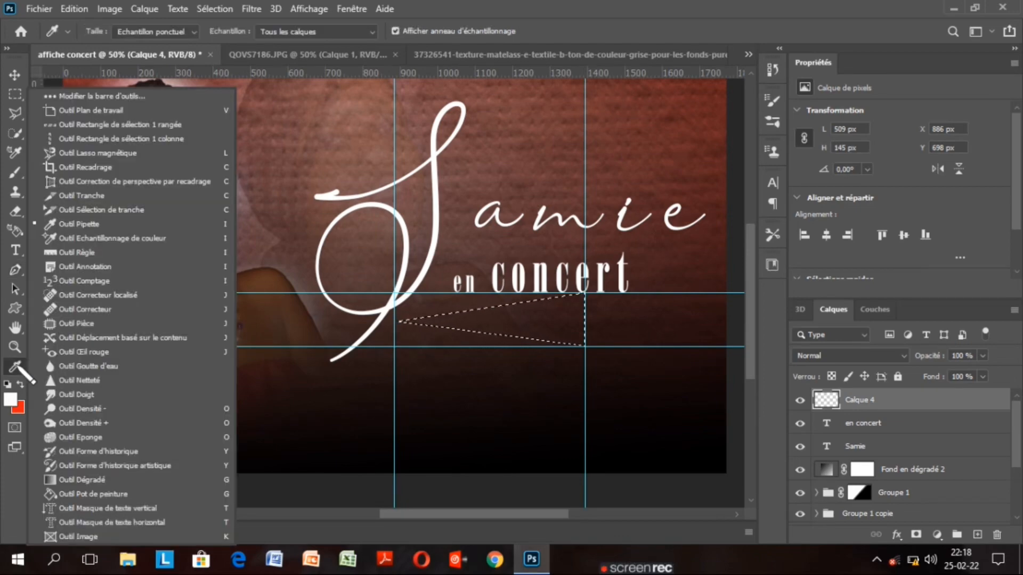
click(134, 495)
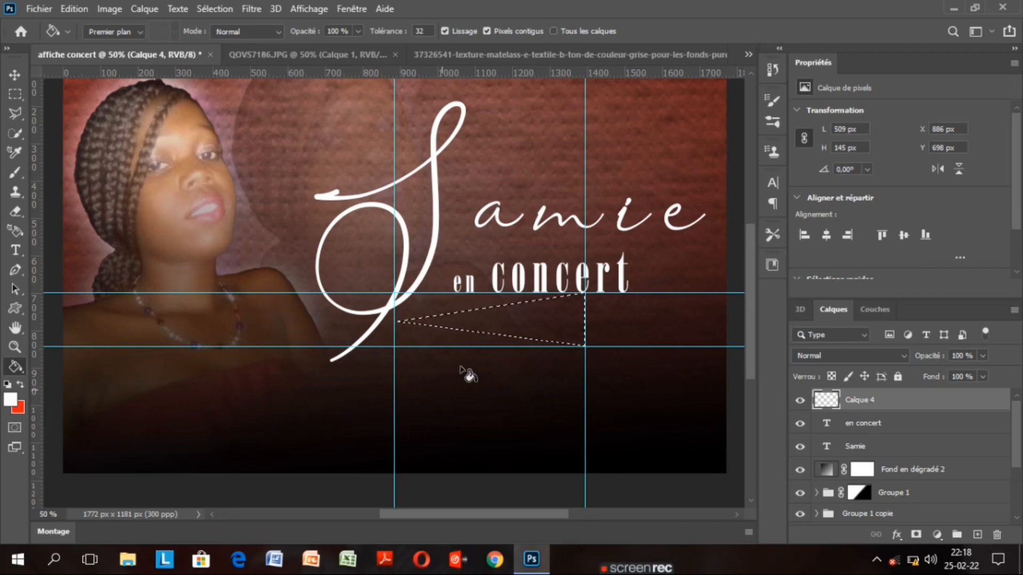
click(534, 322)
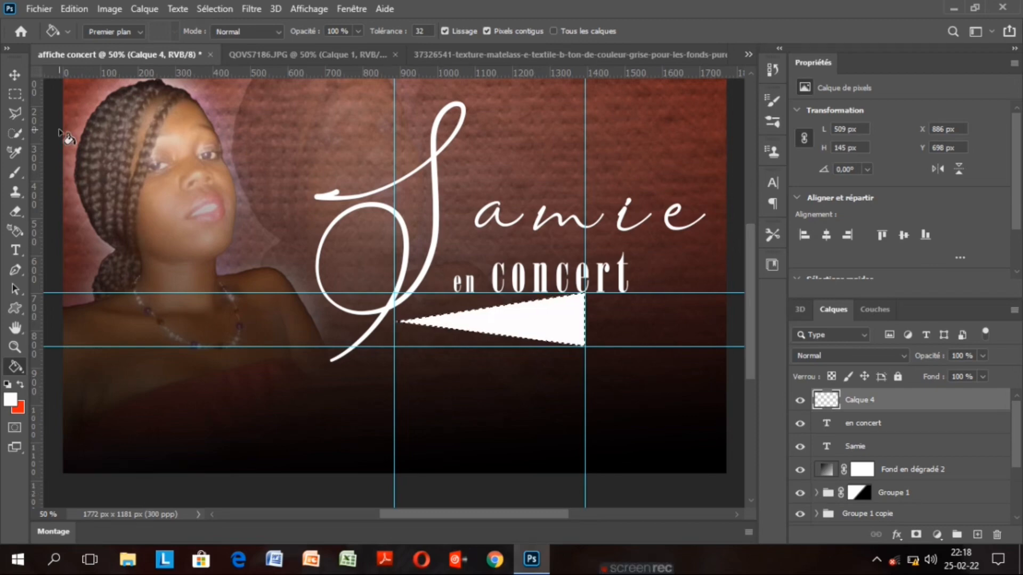
click(15, 74)
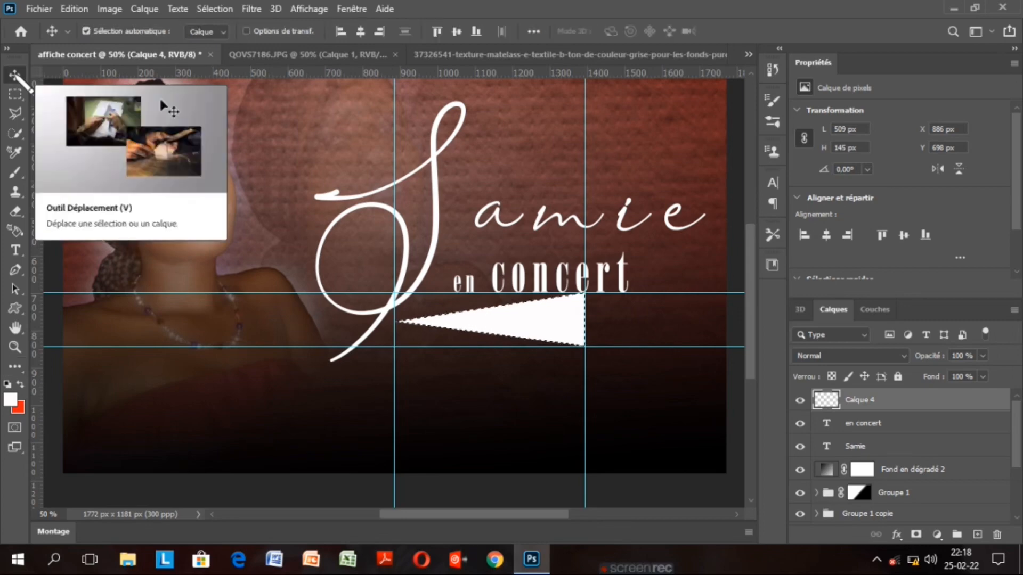
key(ctrl+d)
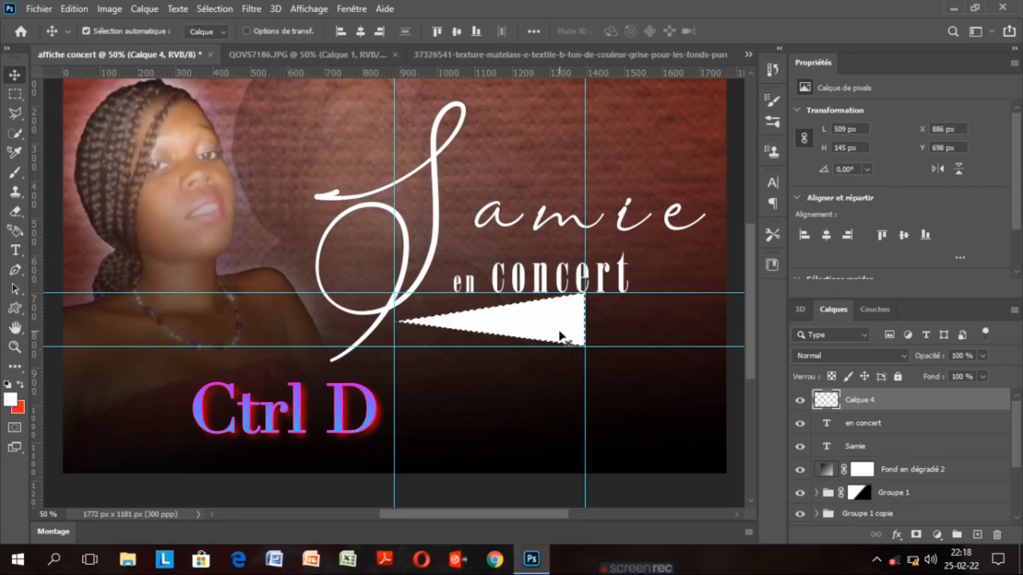
key(ctrl+d)
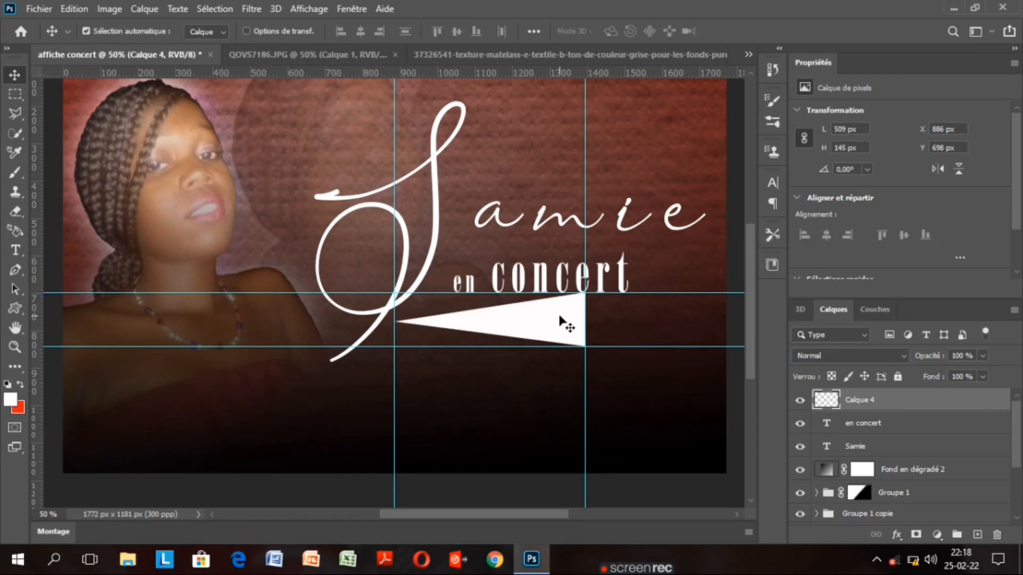
Hide the guides and drag the white triangle down-right to about X 1042, Y 771 px
key(ctrl+minus)
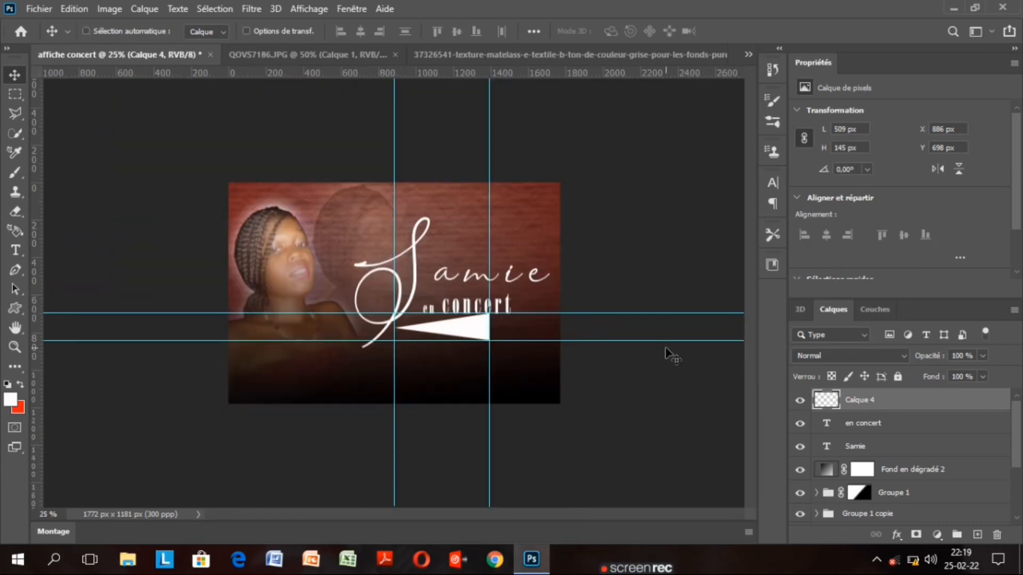
key(ctrl+plus)
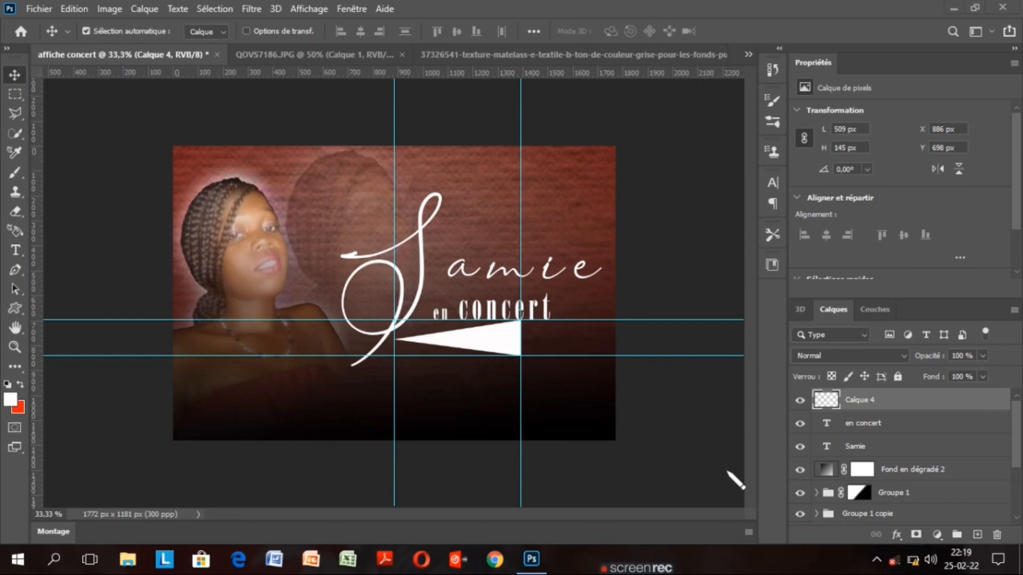
click(912, 559)
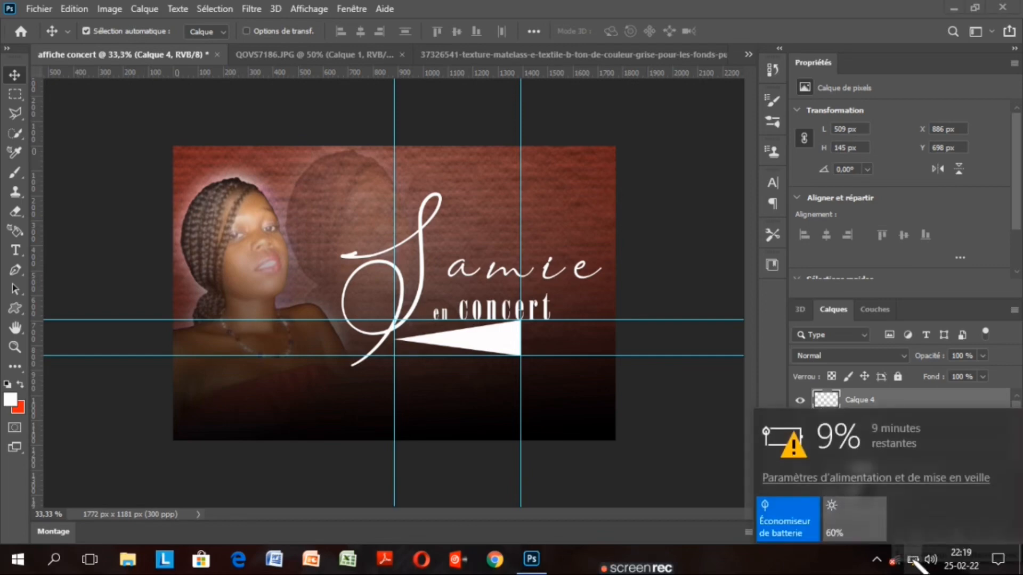
click(656, 450)
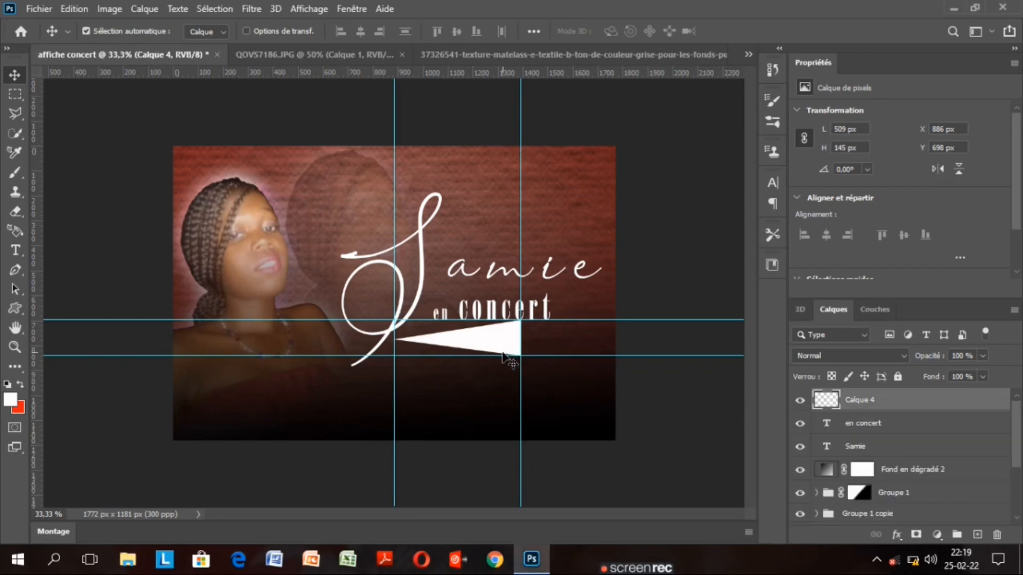
key(ctrl+h)
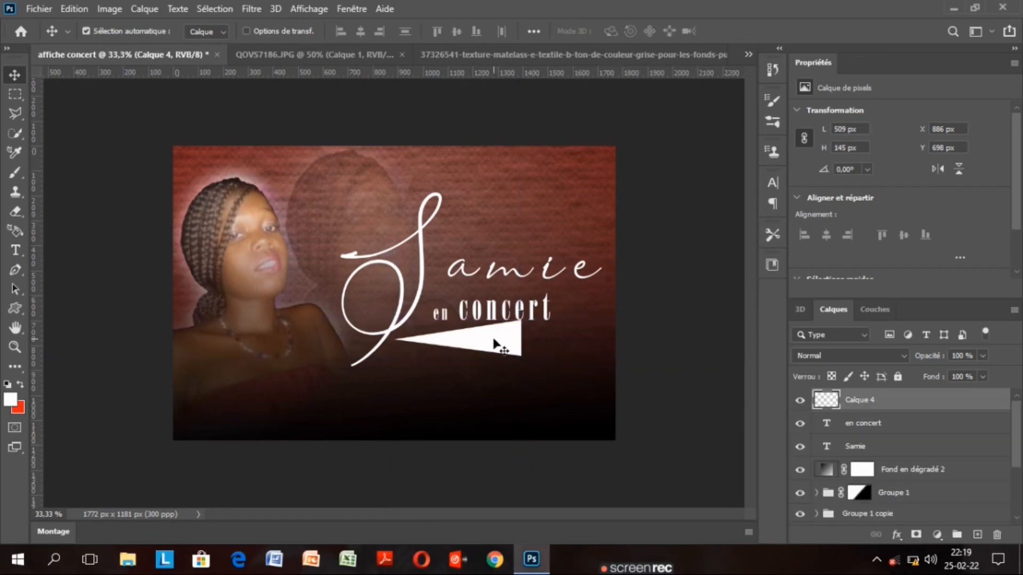
drag(493, 342, 534, 360)
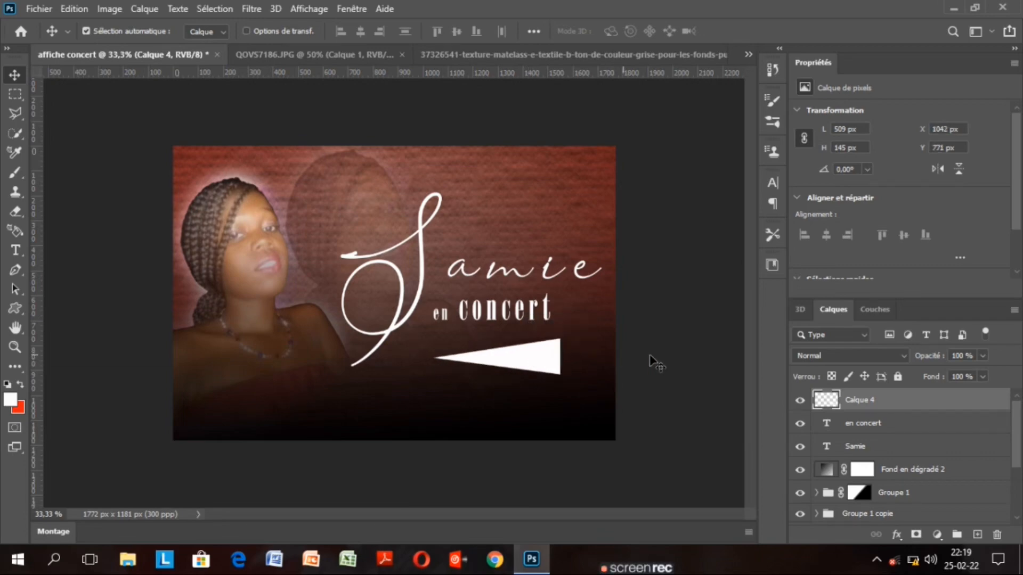
drag(1018, 422, 1019, 430)
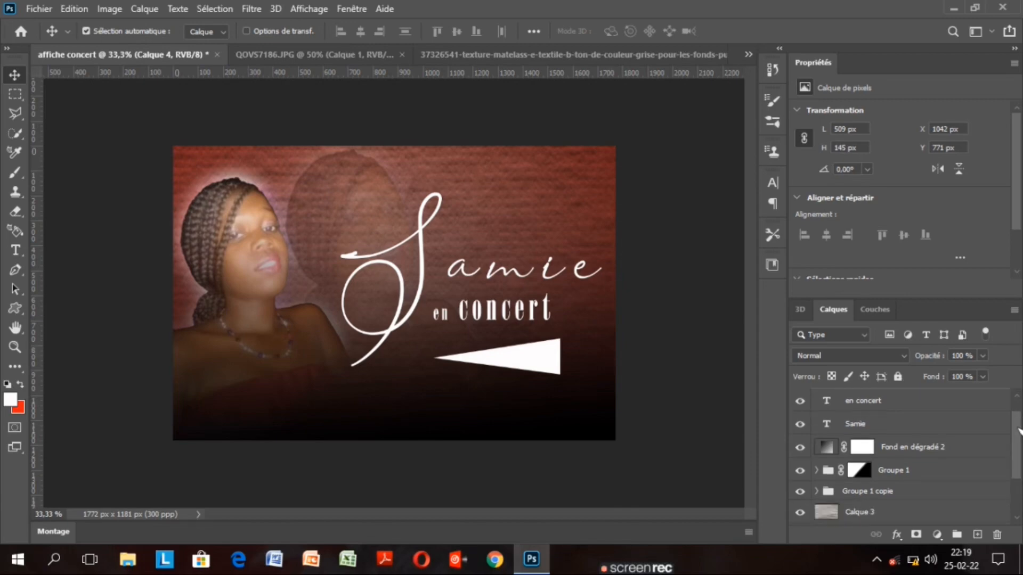
Raise the Samie title and move 'en concert' up closer beneath it
scroll(1019, 430, up, 1)
click(933, 438)
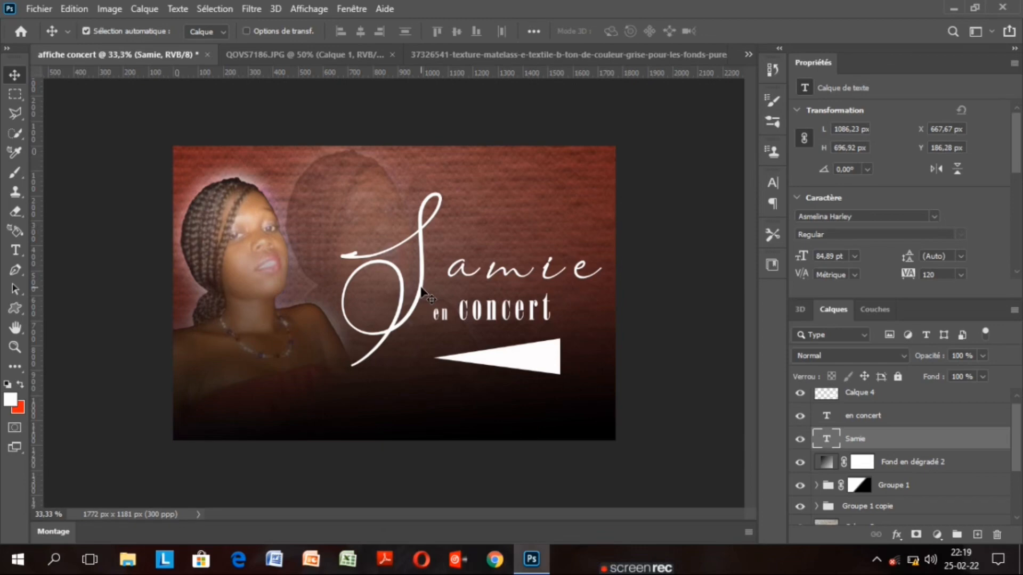
drag(422, 292, 422, 278)
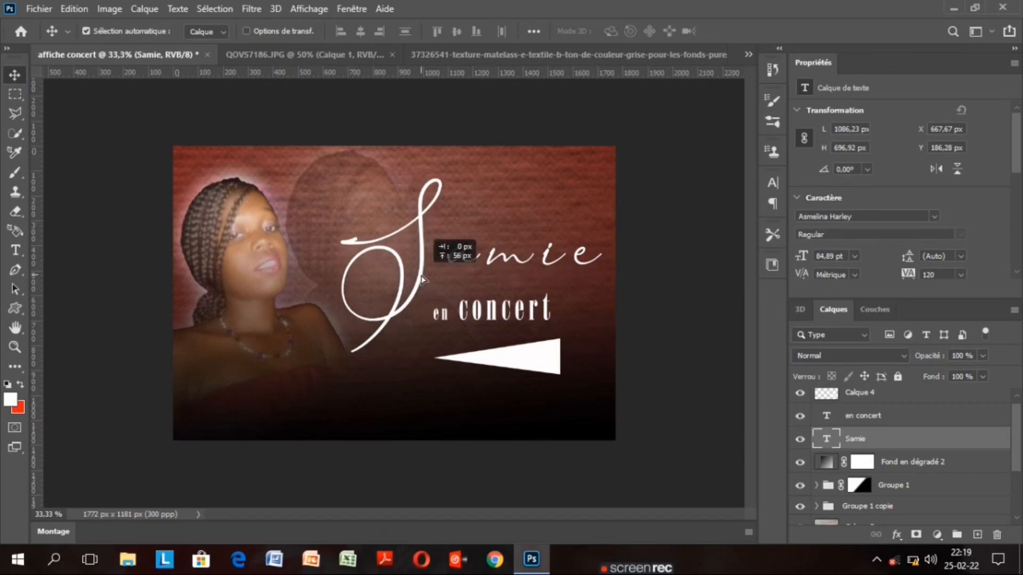
click(492, 310)
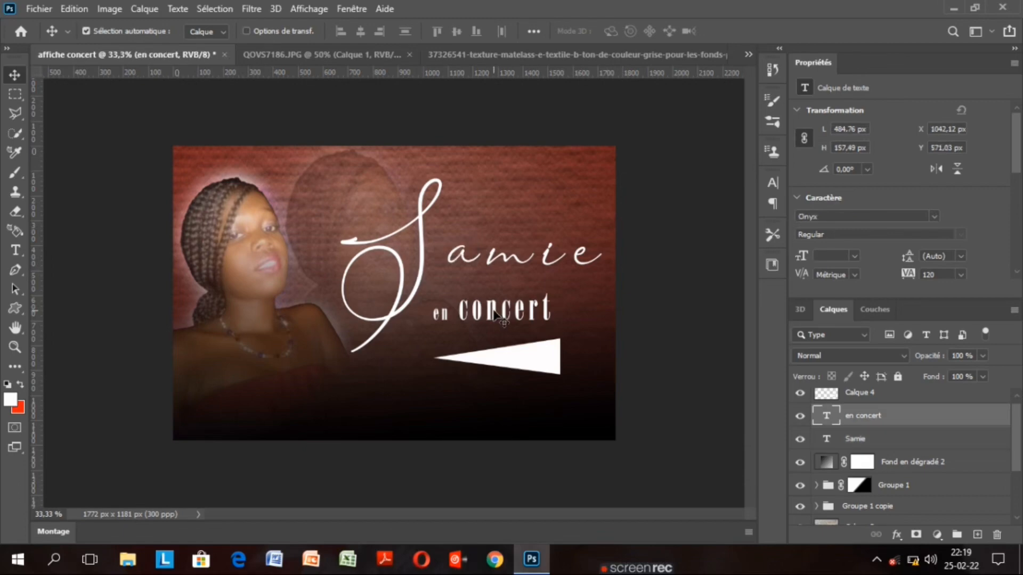
drag(494, 315, 493, 302)
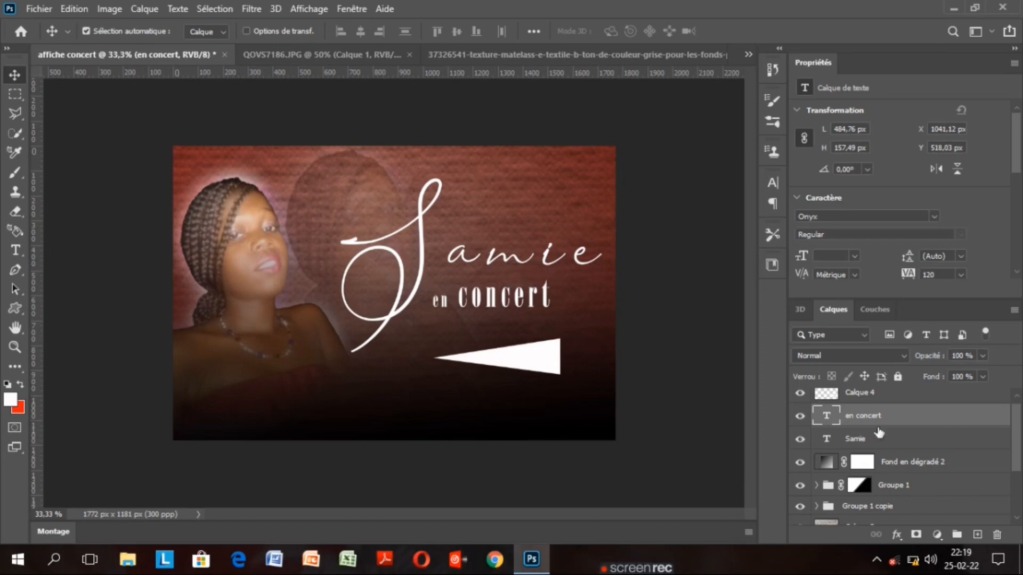
click(878, 435)
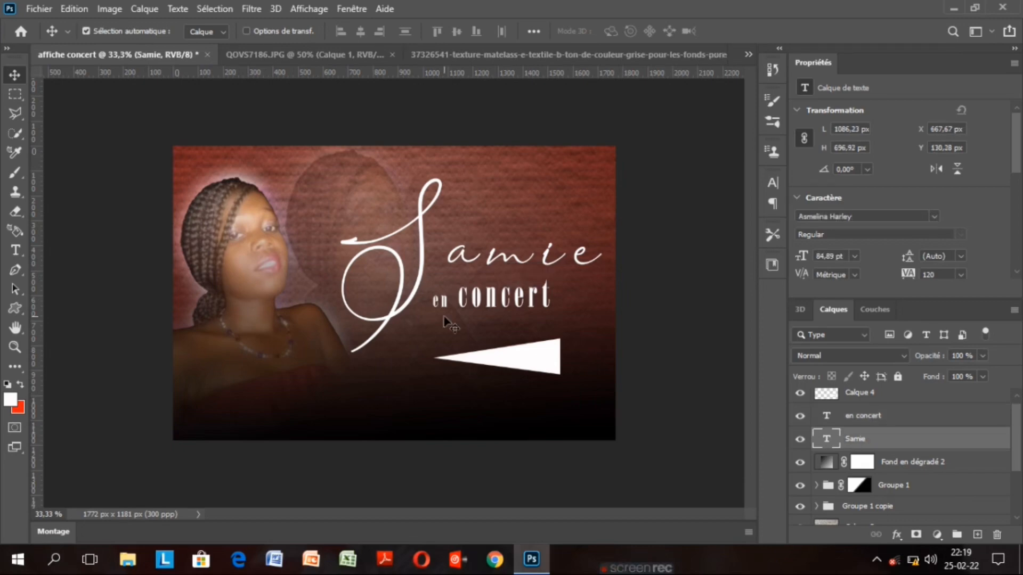
drag(418, 291, 415, 294)
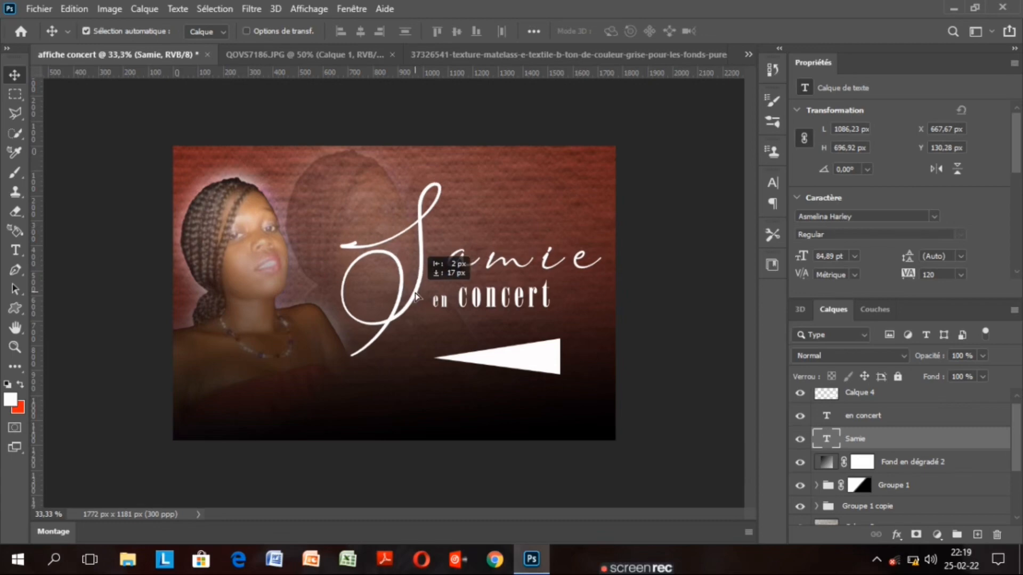
Lift the white triangle to about Y 723 px beneath the text, undoing a stray title move
click(520, 354)
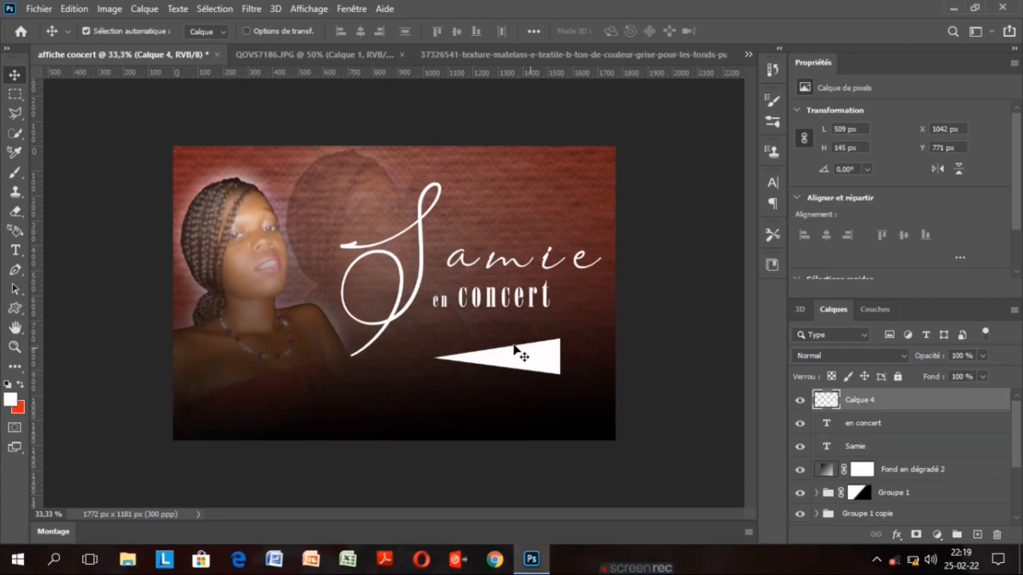
mouse_move(525, 361)
mouse_down()
mouse_move(530, 337)
mouse_move(526, 350)
mouse_up()
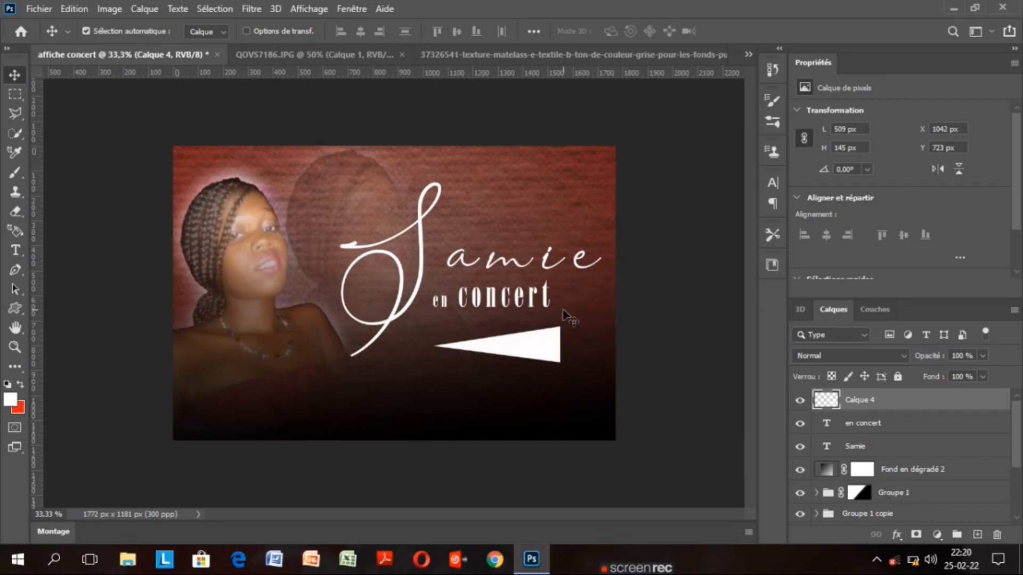
mouse_move(566, 315)
mouse_down()
mouse_move(557, 308)
mouse_move(556, 319)
mouse_up()
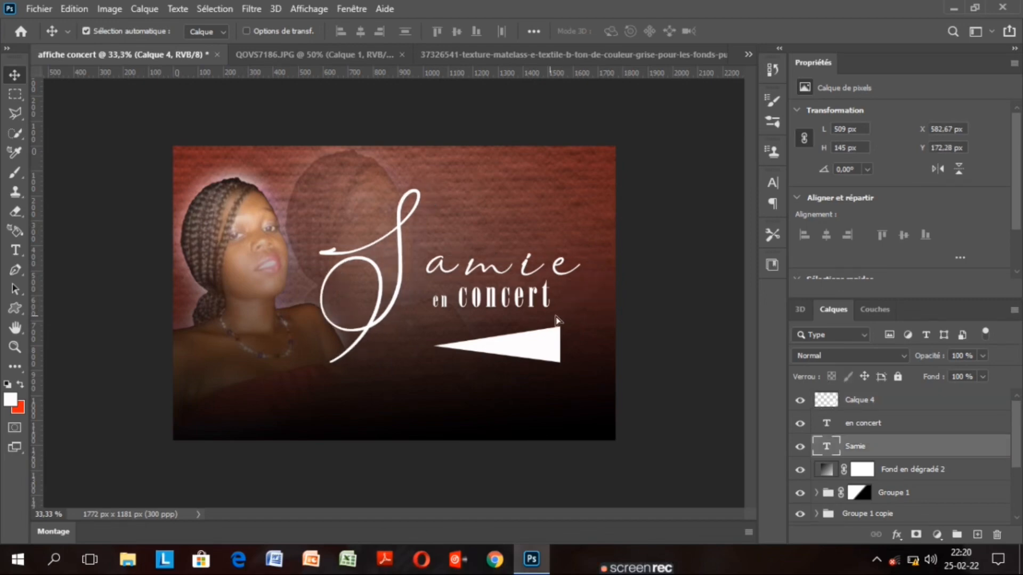
key(ctrl+z)
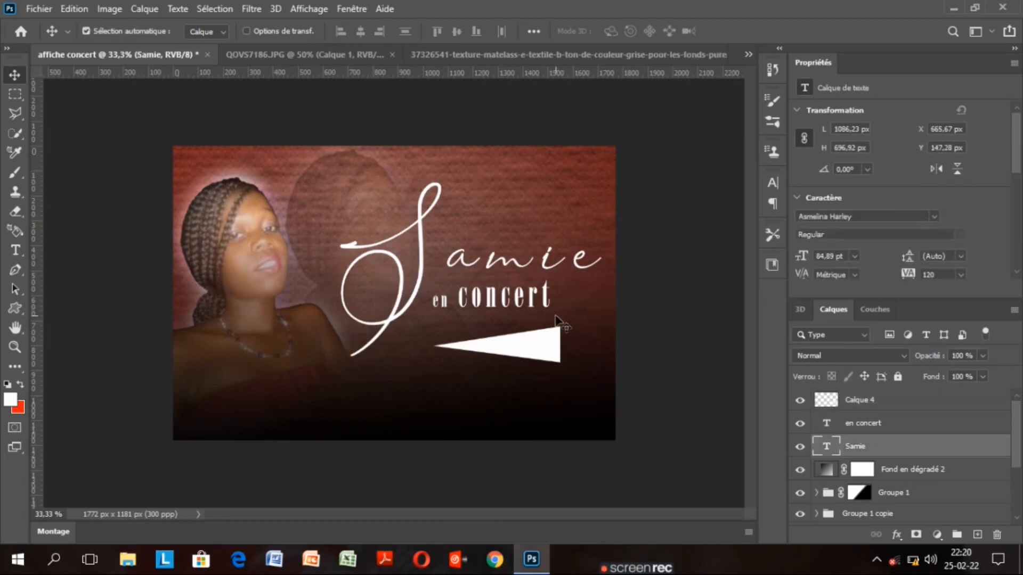
click(866, 398)
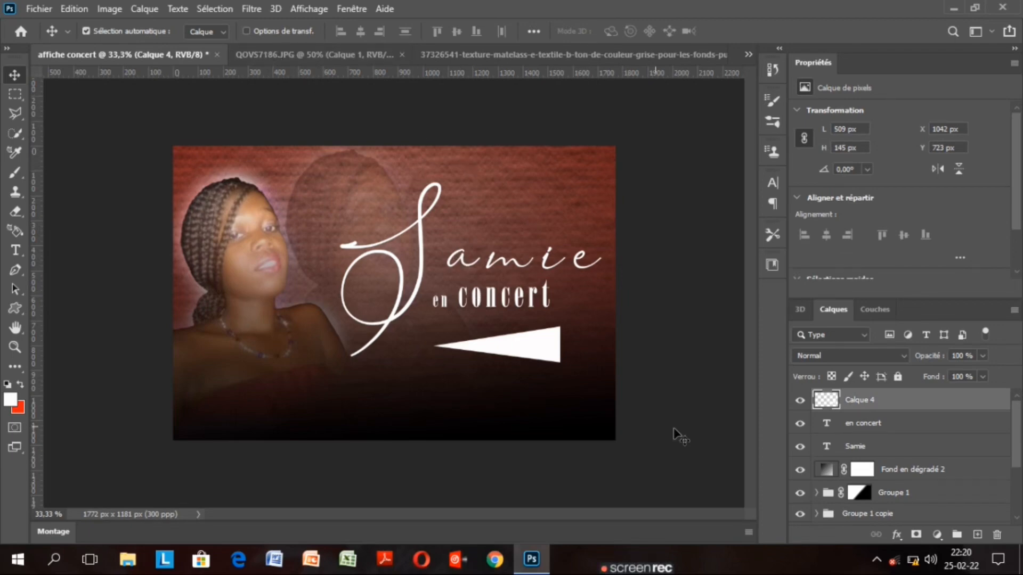
Rotate the white triangle about 2° clockwise and shift it to about X 1062, Y 732 px
key(ctrl+t)
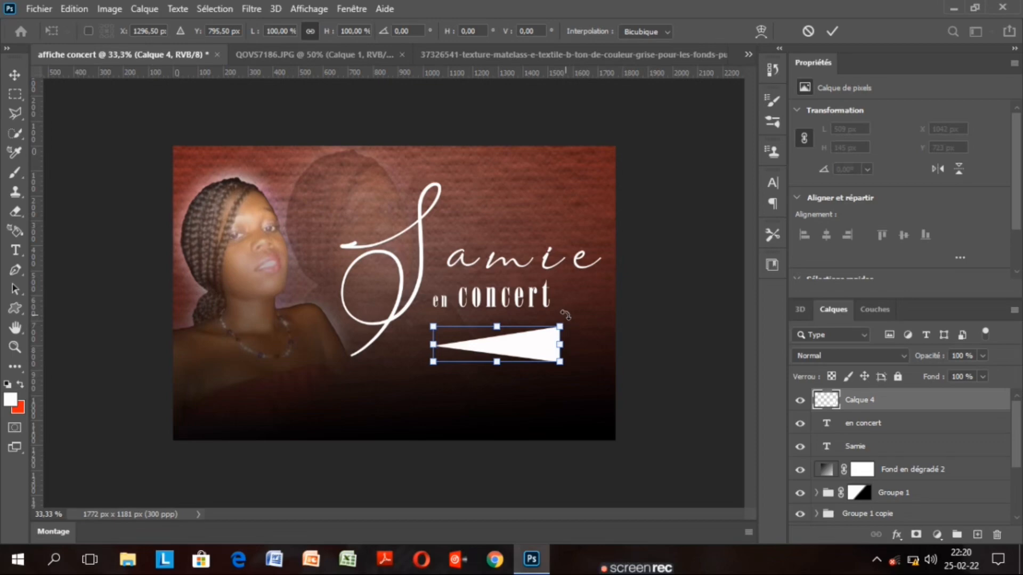
drag(564, 315, 571, 317)
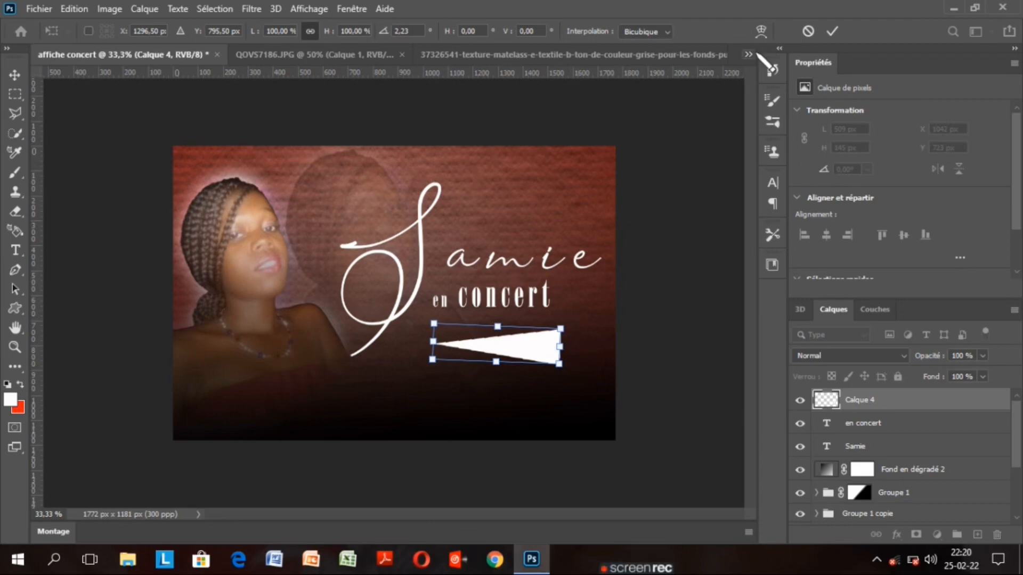
click(831, 33)
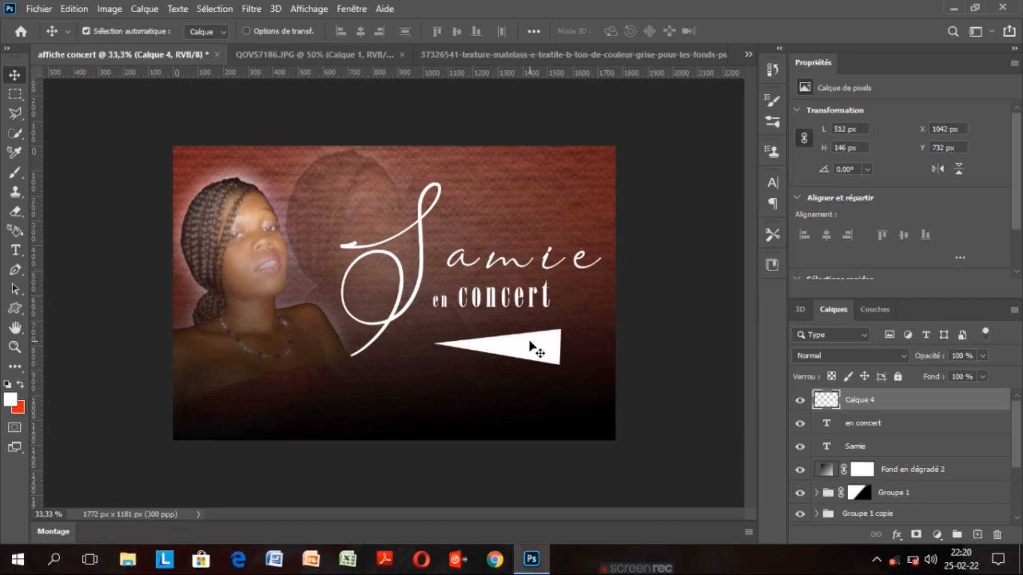
drag(529, 342, 530, 342)
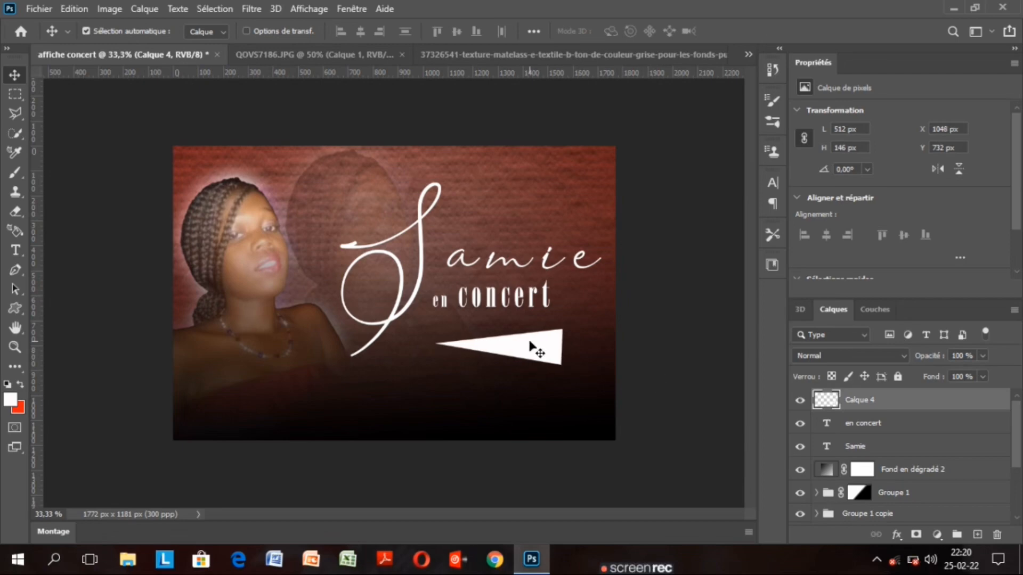
key(Right)
key(Right)
key(Right)
key(Right)
key(Right)
key(Right)
key(Right)
key(Right)
key(Right)
key(Right)
key(Right)
key(Right)
key(Right)
key(Right)
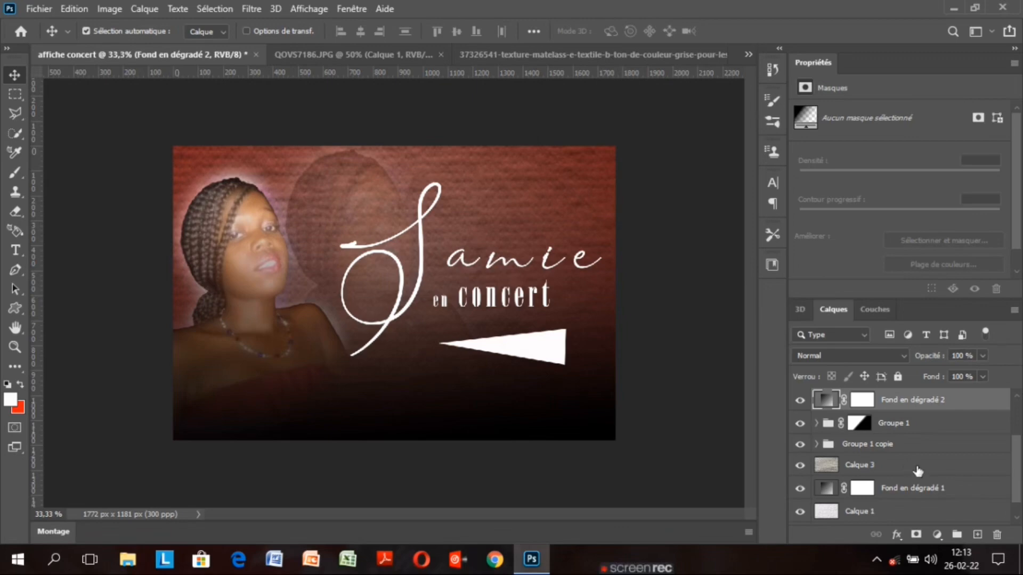
drag(1016, 469, 1016, 428)
click(906, 401)
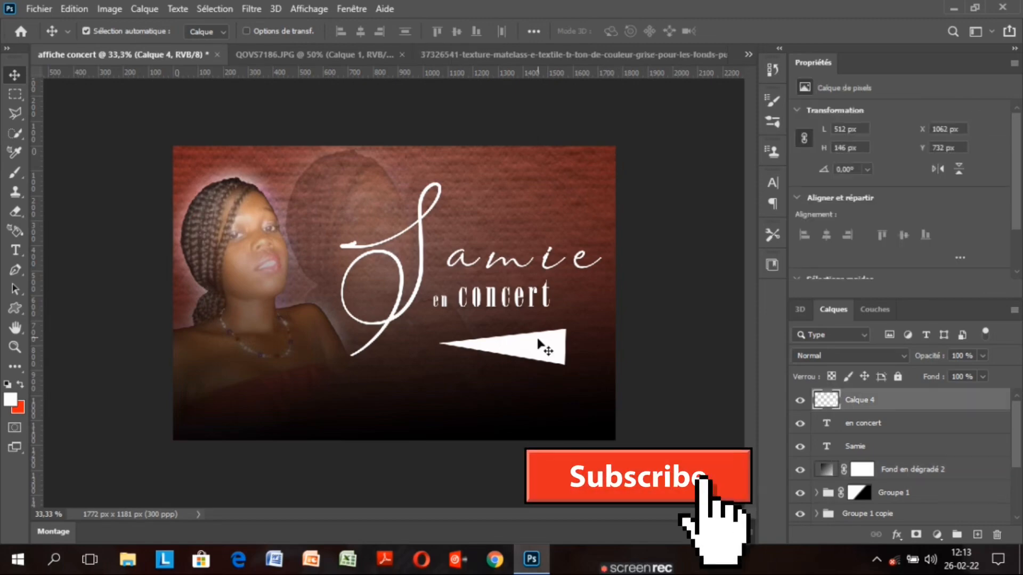
drag(538, 345, 545, 347)
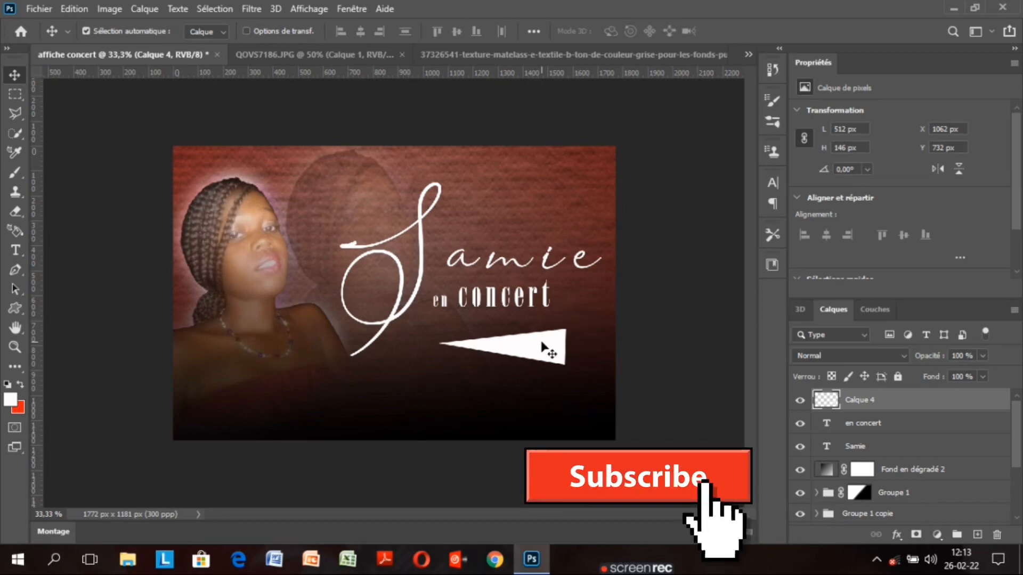
Raise the Samie title slightly and lift 'en concert' to about Y 506 px
click(916, 448)
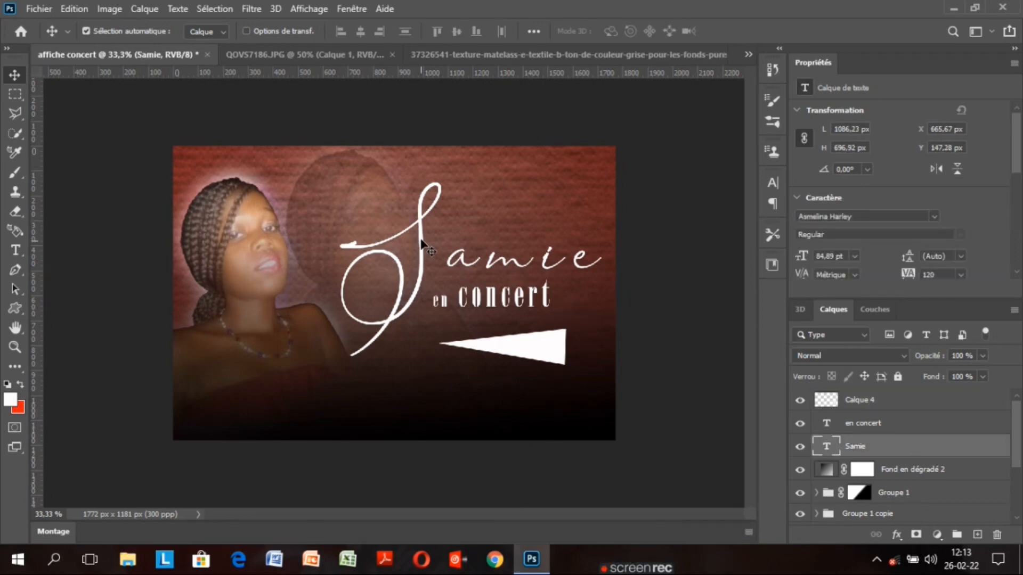
drag(420, 245, 420, 243)
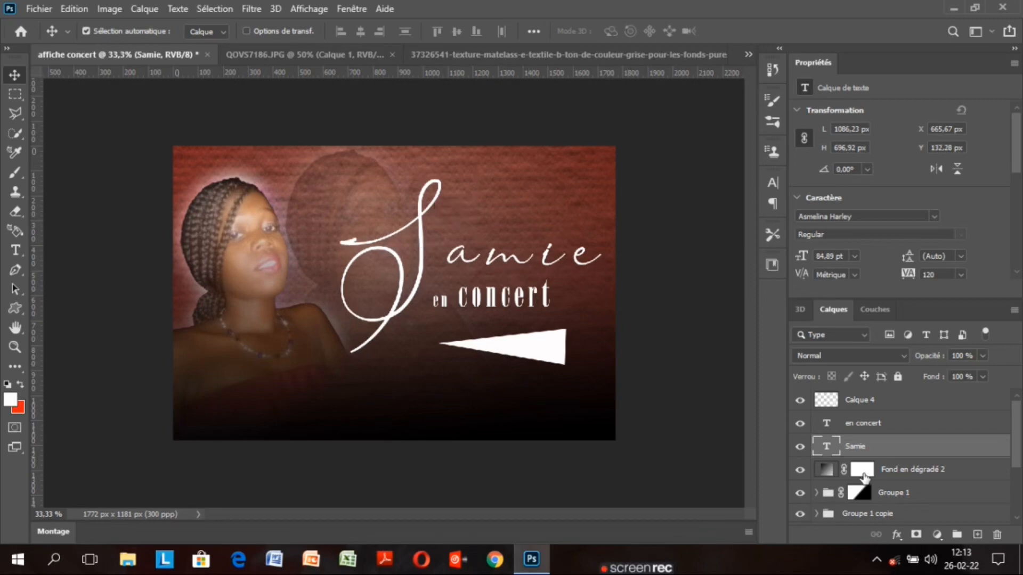
click(919, 425)
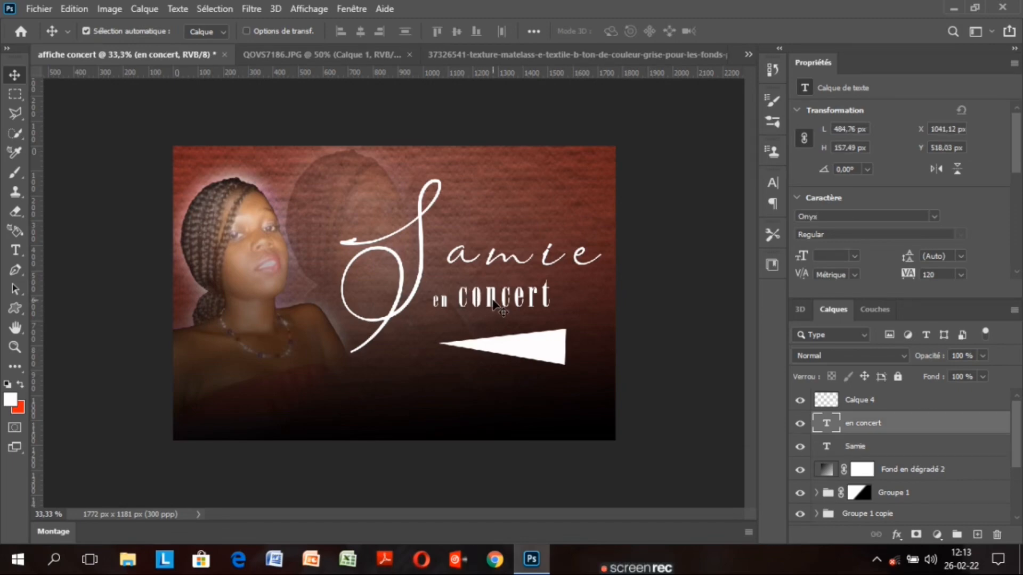
drag(493, 303, 494, 301)
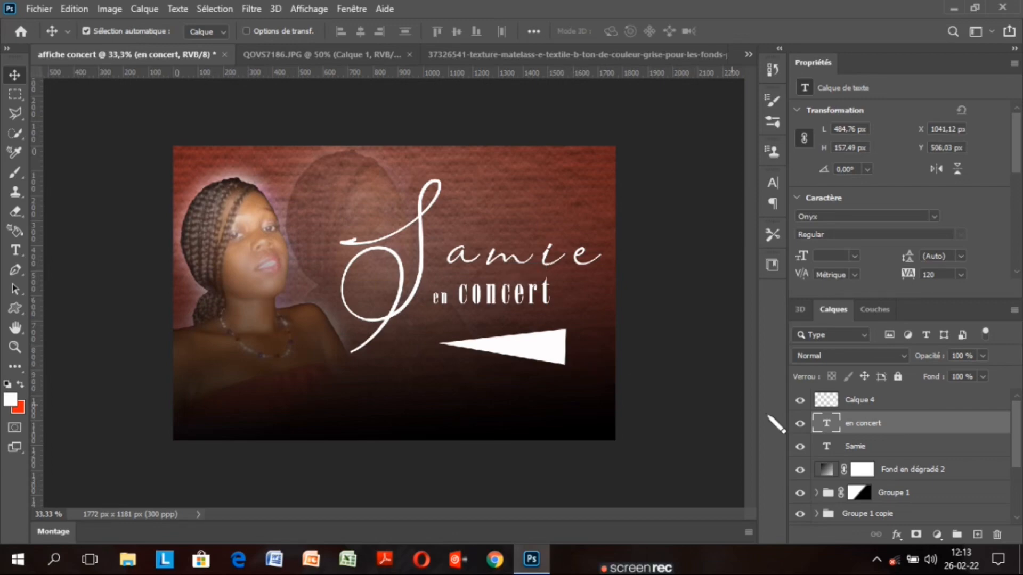
click(898, 404)
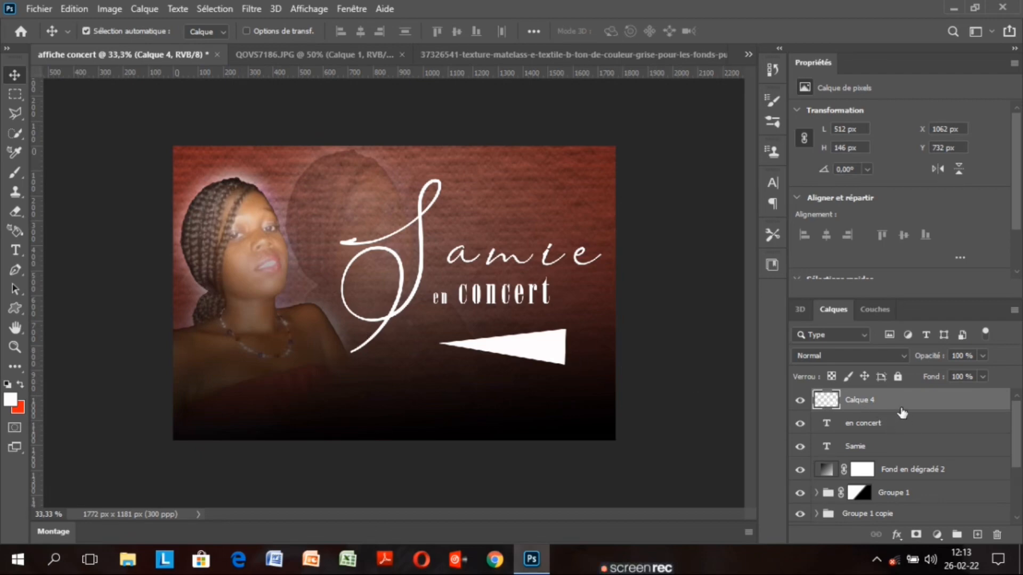
Duplicate the white triangle, flip the copy horizontally, scale it to 57 % and place it right
key(ctrl+j)
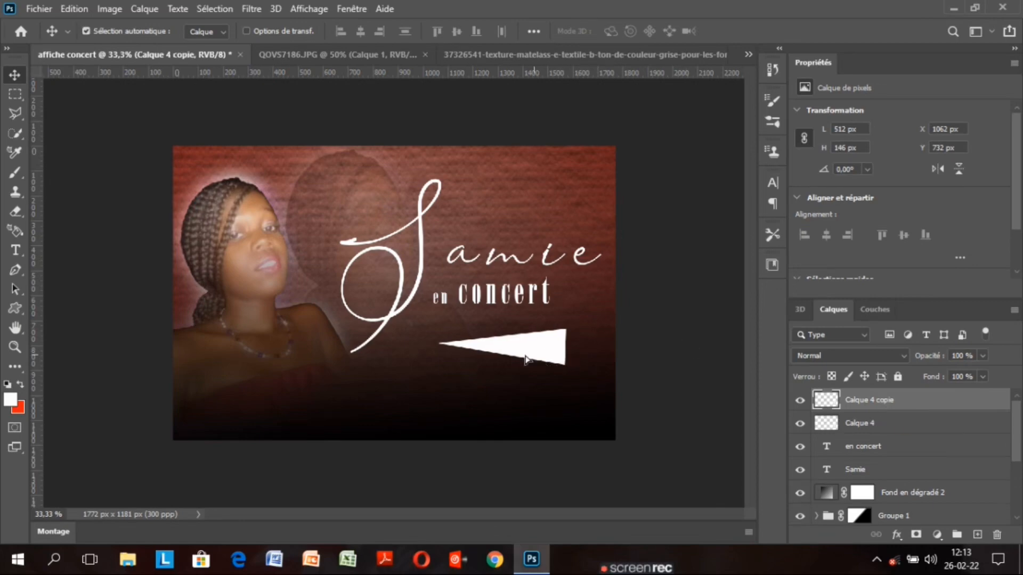
drag(526, 358, 448, 348)
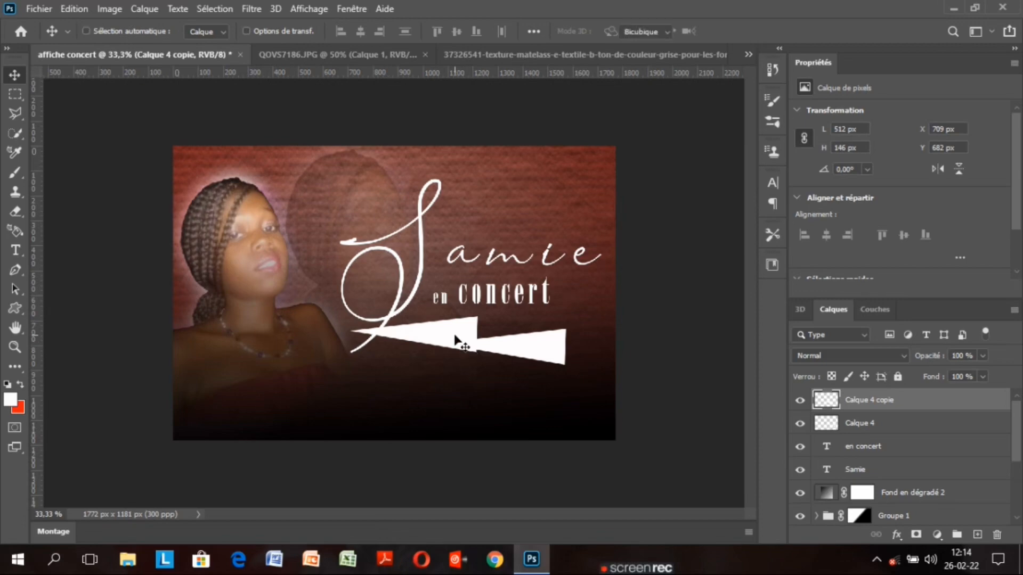
key(ctrl+t)
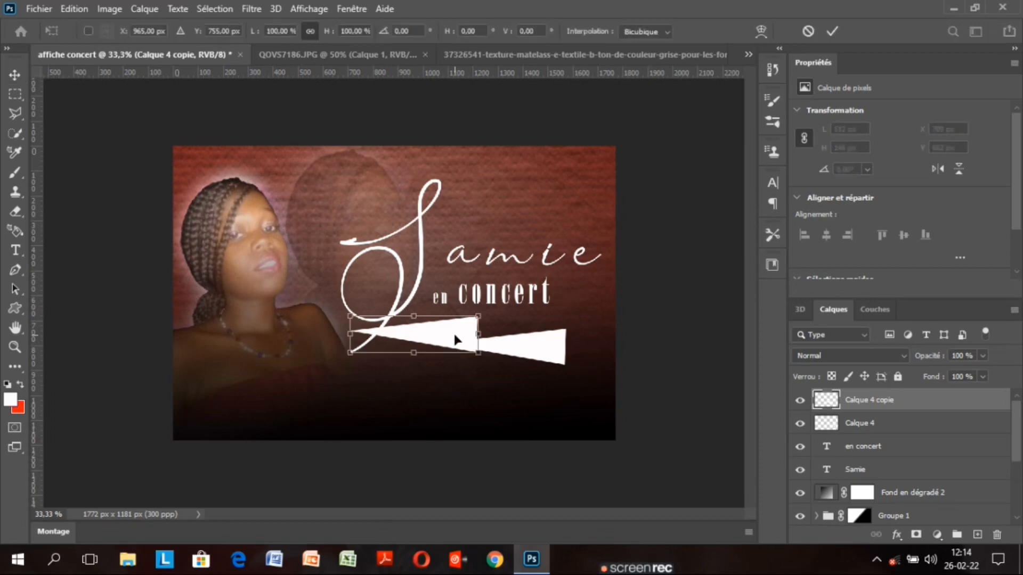
right_click(418, 341)
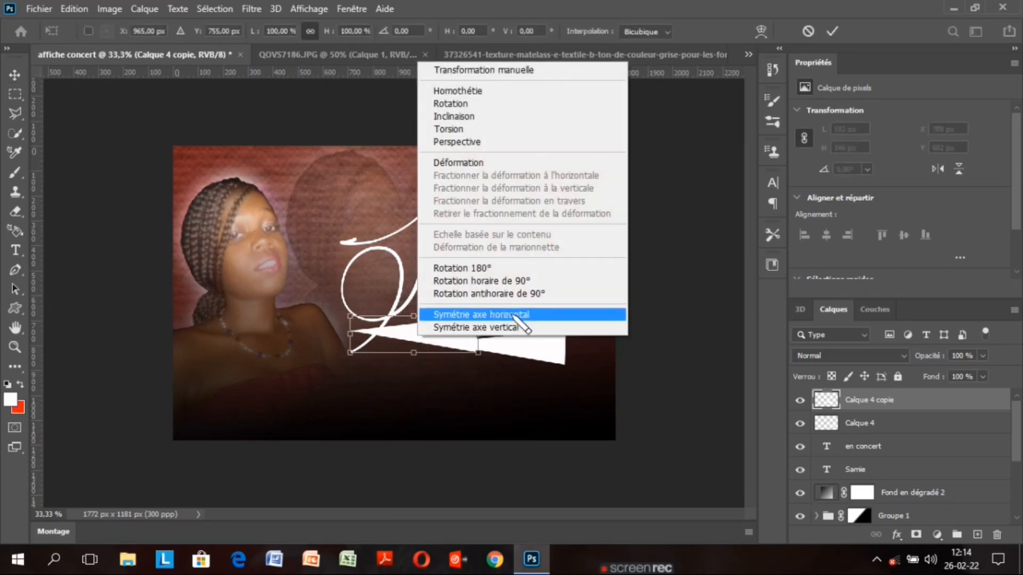
click(532, 315)
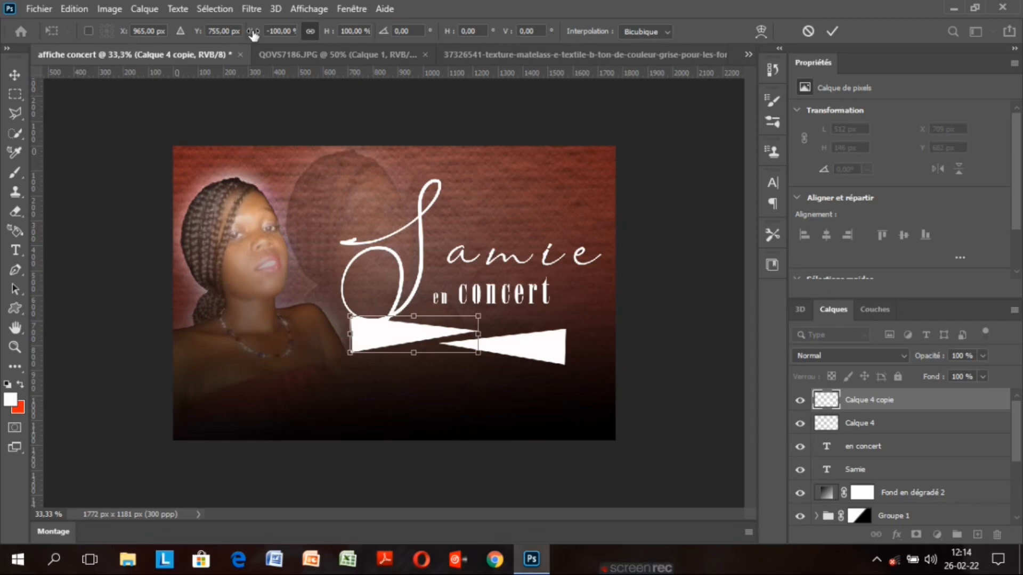
drag(252, 32, 285, 35)
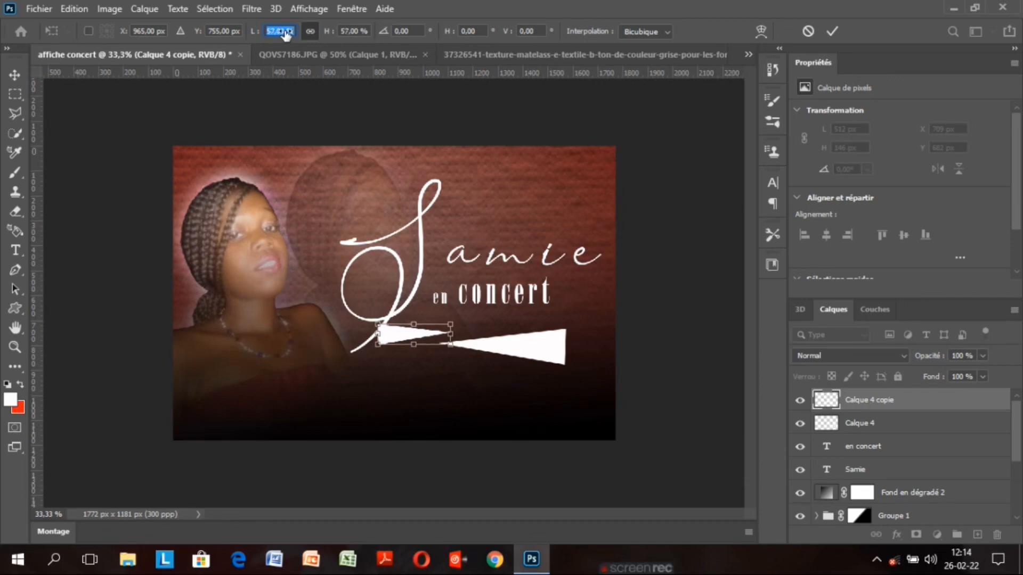
click(292, 30)
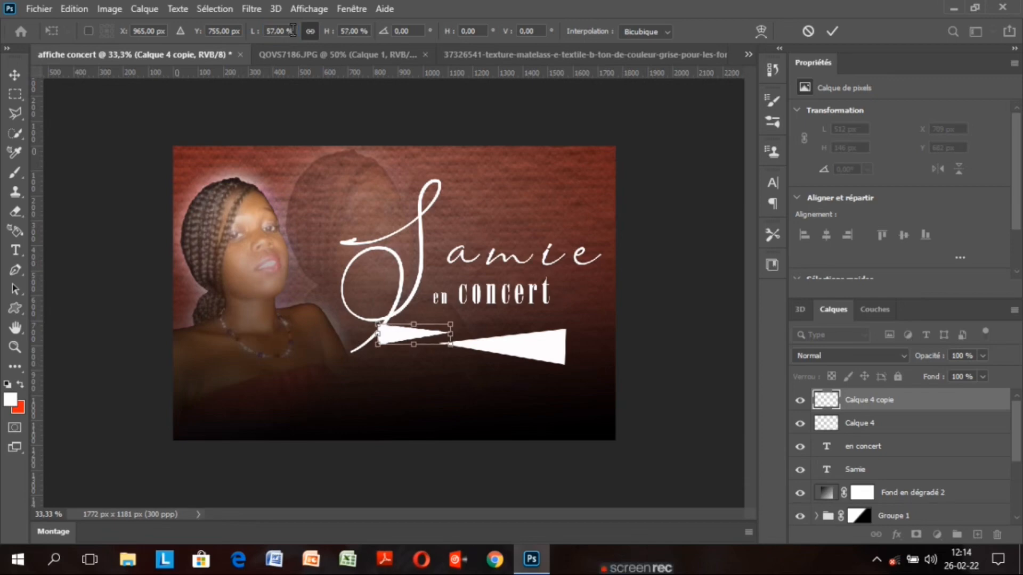
click(832, 31)
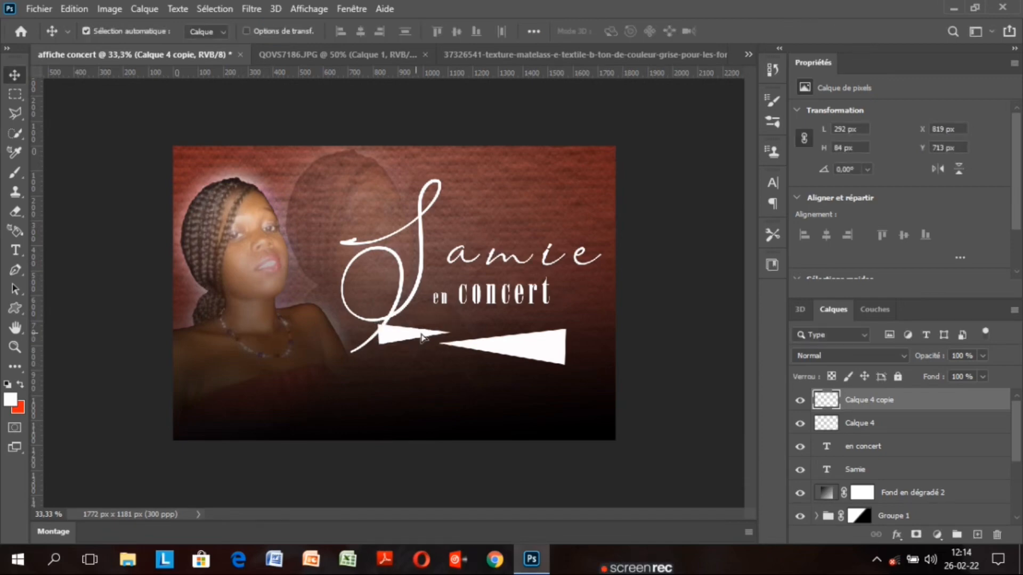
drag(421, 337, 473, 333)
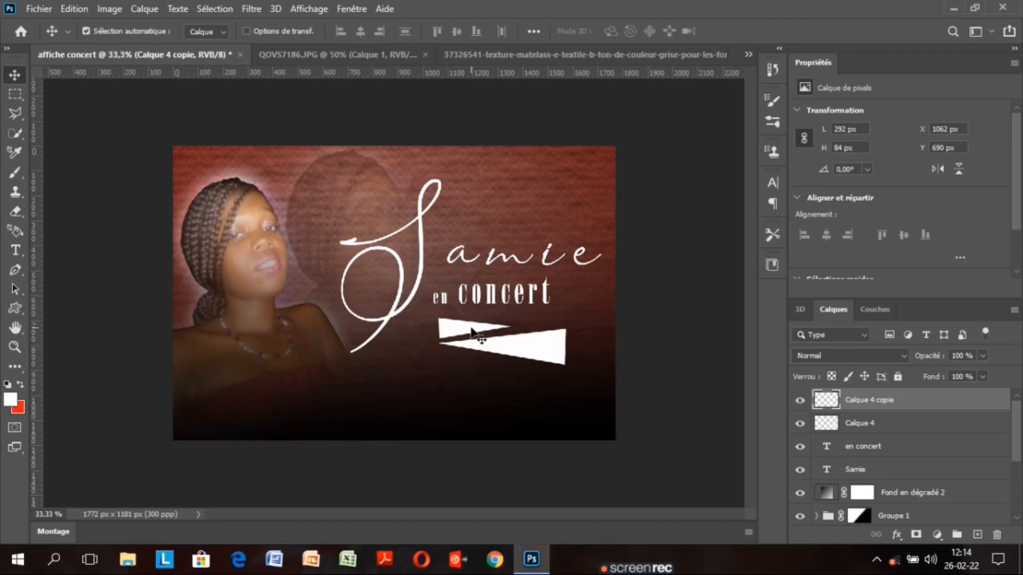
key(ctrl)
Tilt the small triangle copy slightly and rotate the original Calque 4 triangle about -1°
key(ctrl+t)
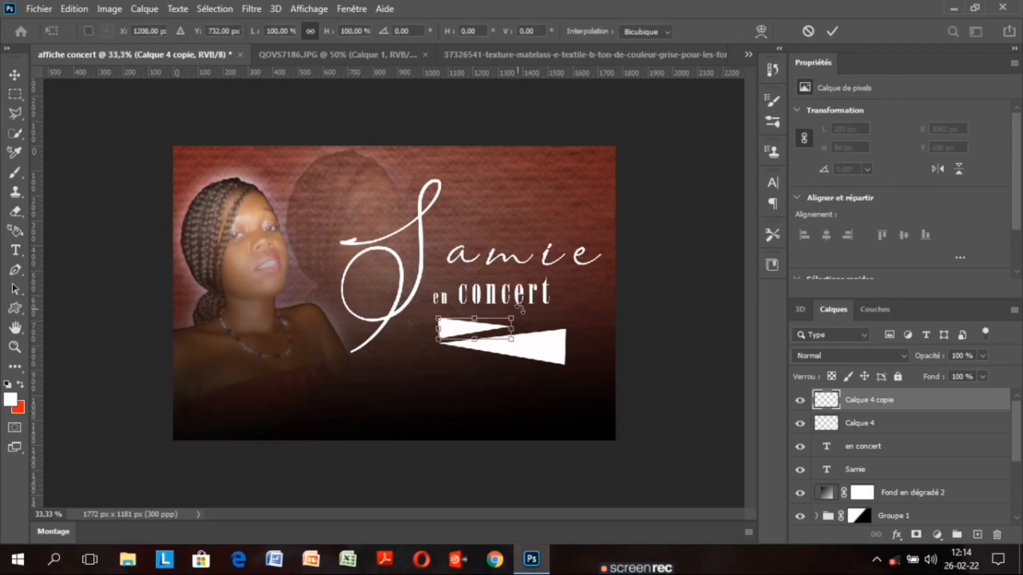
drag(521, 312, 523, 316)
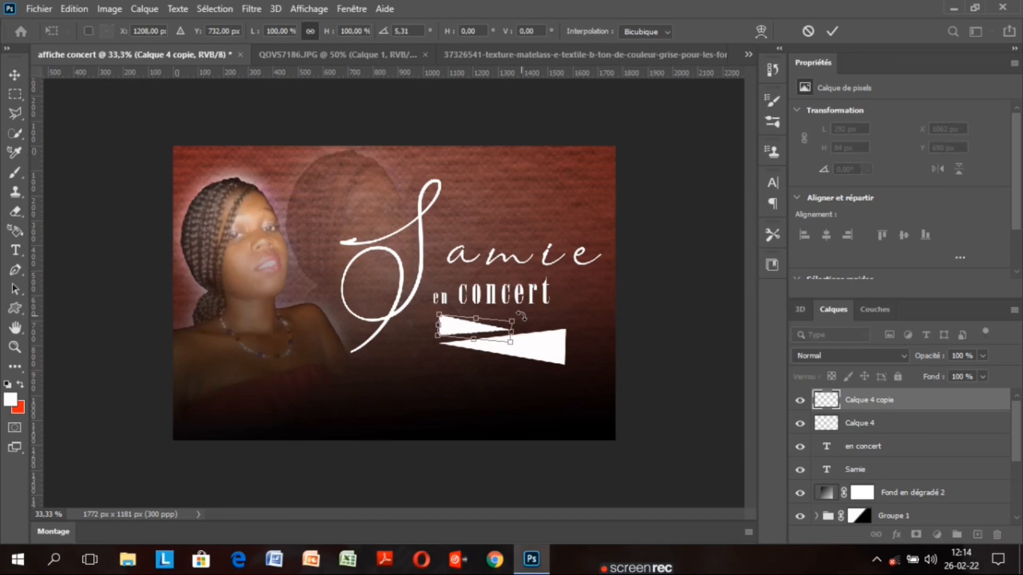
click(833, 31)
click(900, 425)
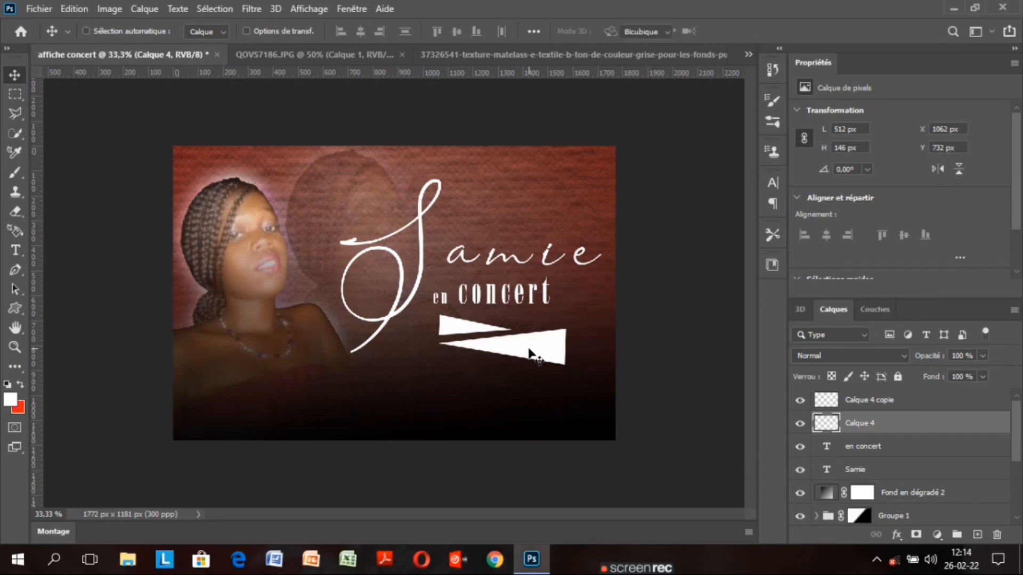
key(ctrl+t)
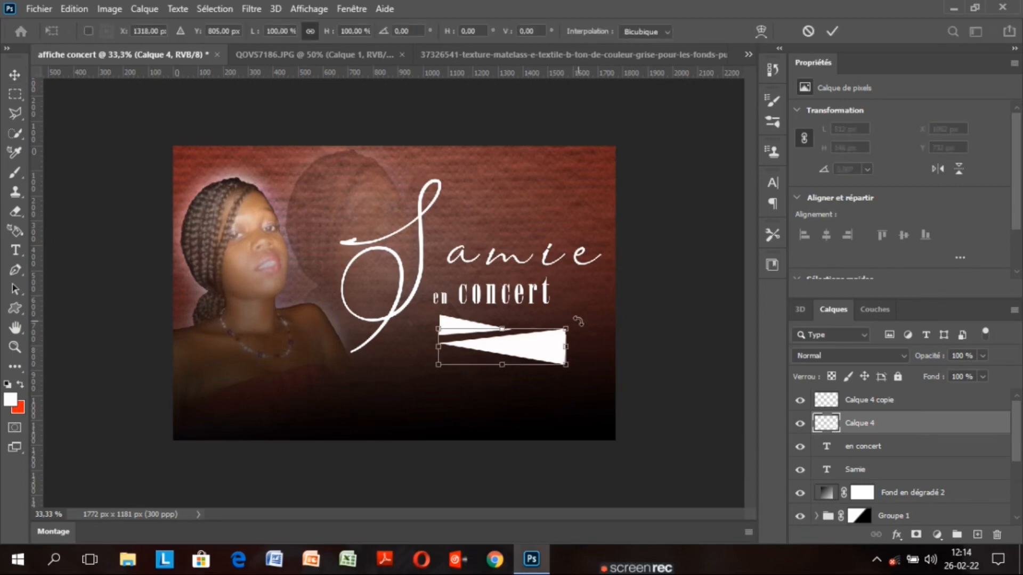
drag(578, 321, 578, 320)
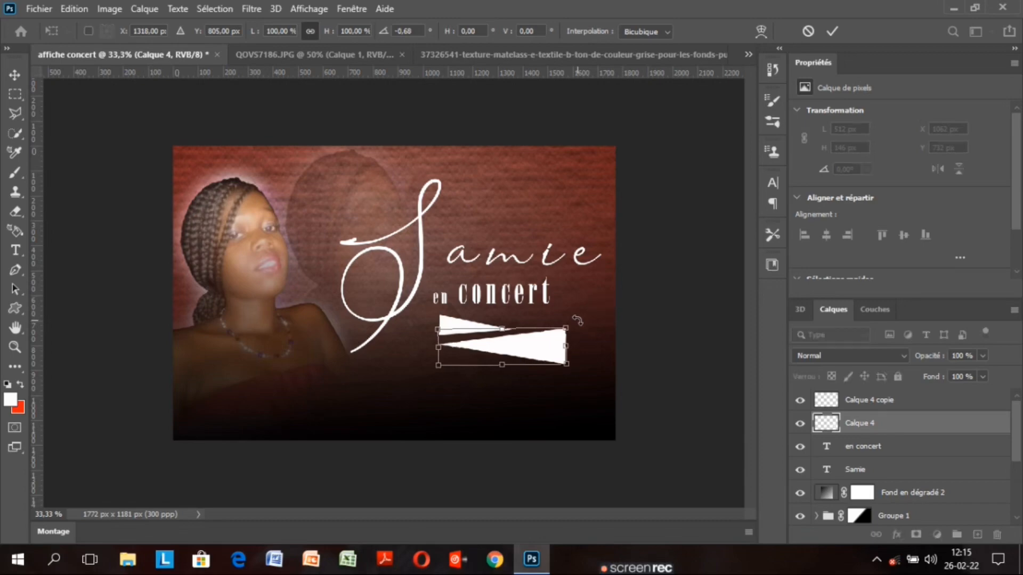
click(832, 31)
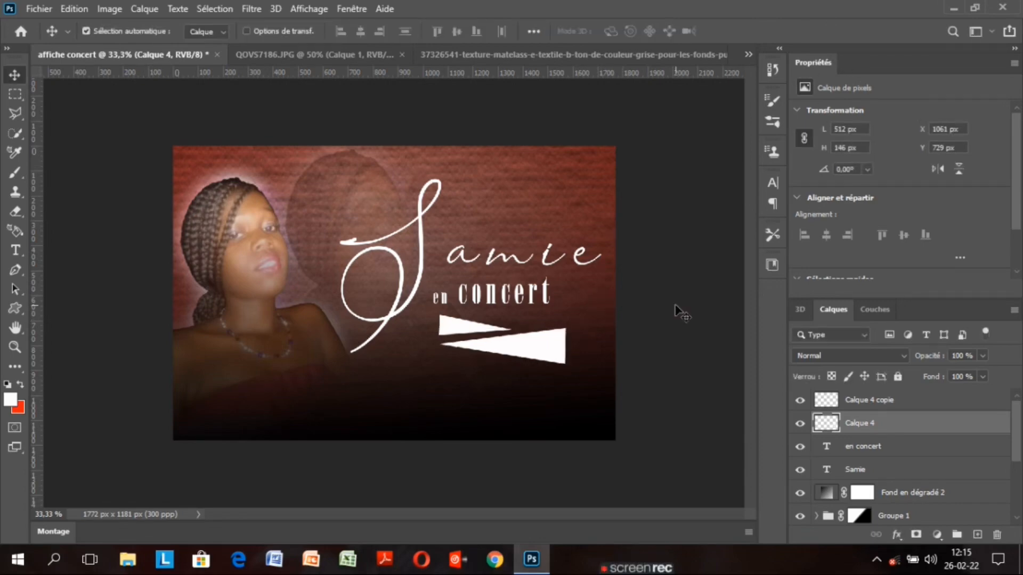
click(906, 401)
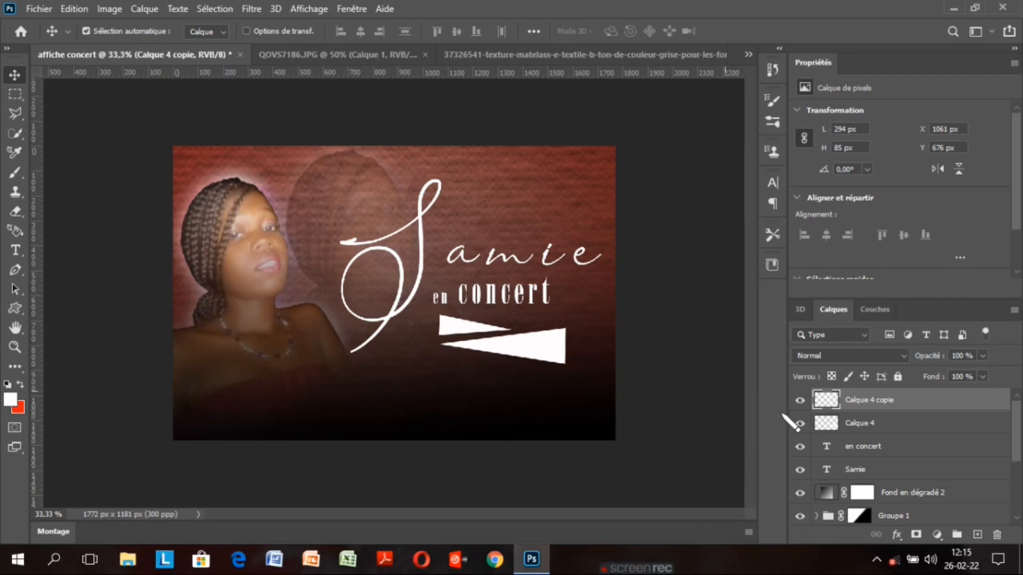
Give Calque 4 copie an Incrustation couleur overlay in a pink sampled from the face
double_click(949, 402)
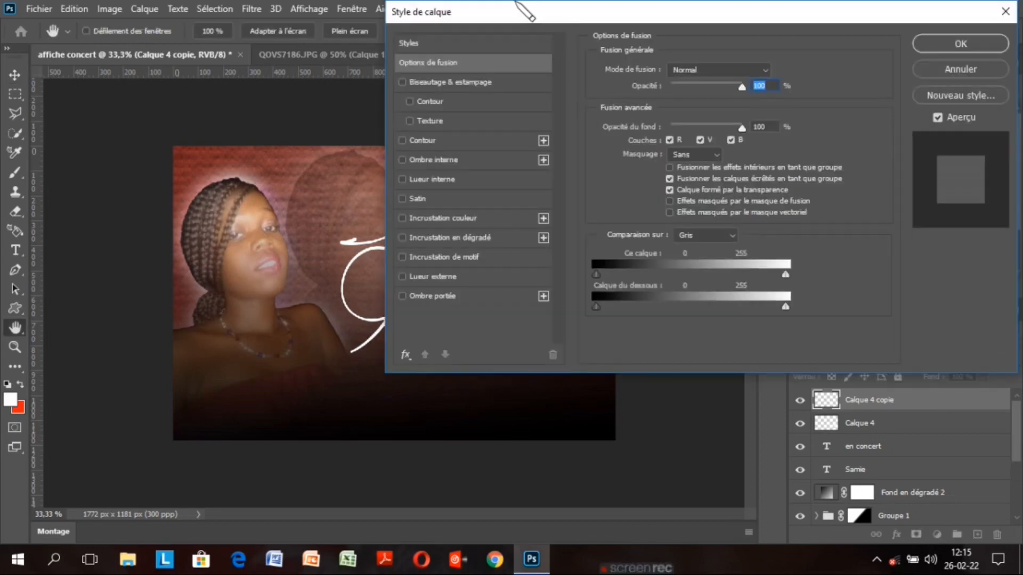
drag(558, 51, 663, 35)
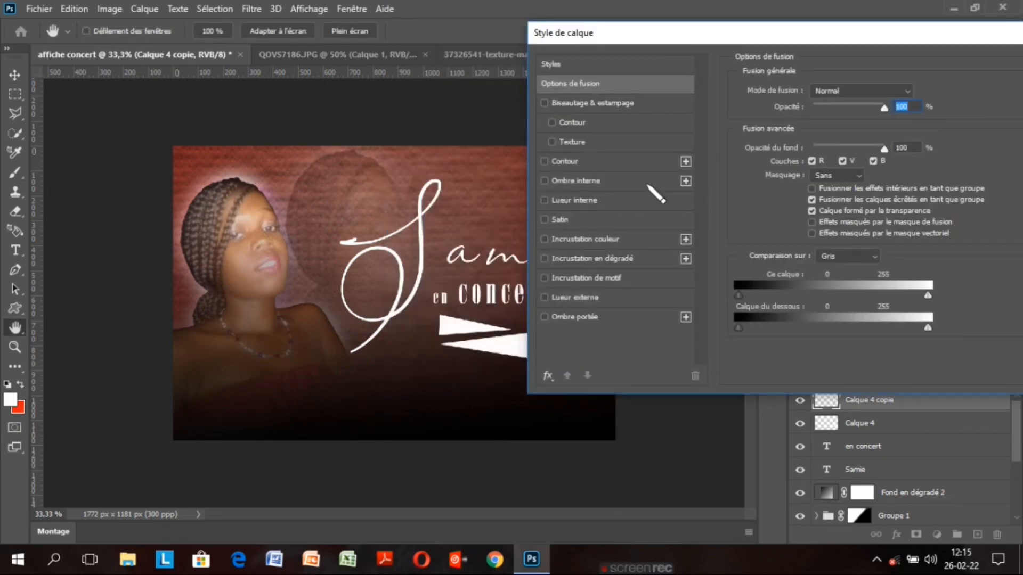
click(586, 239)
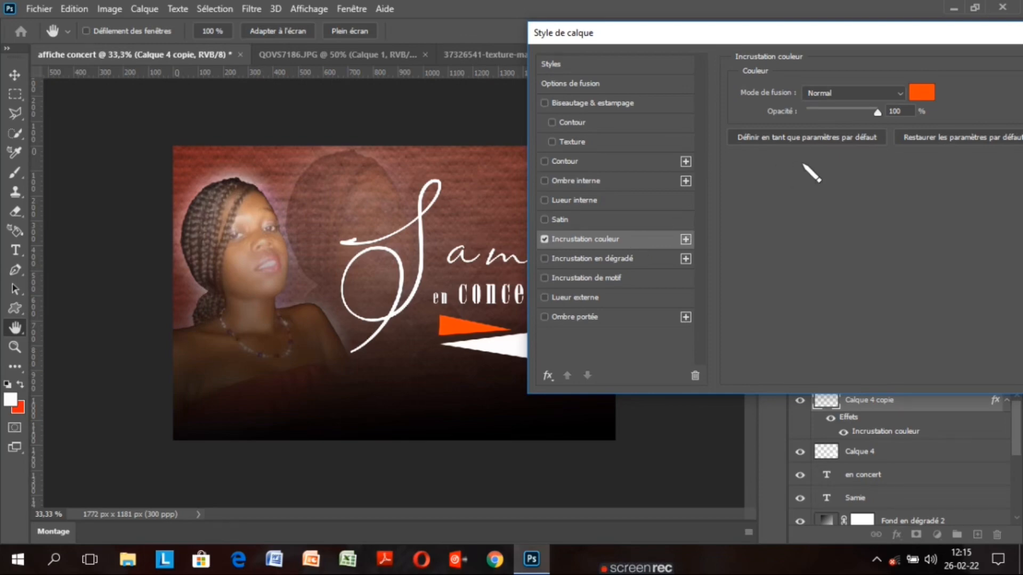
click(925, 91)
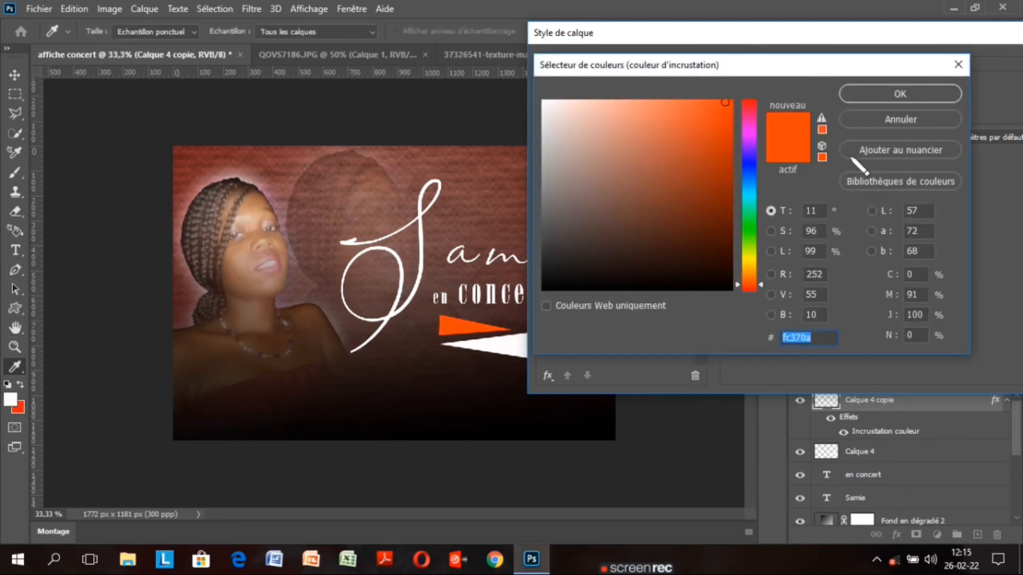
click(269, 256)
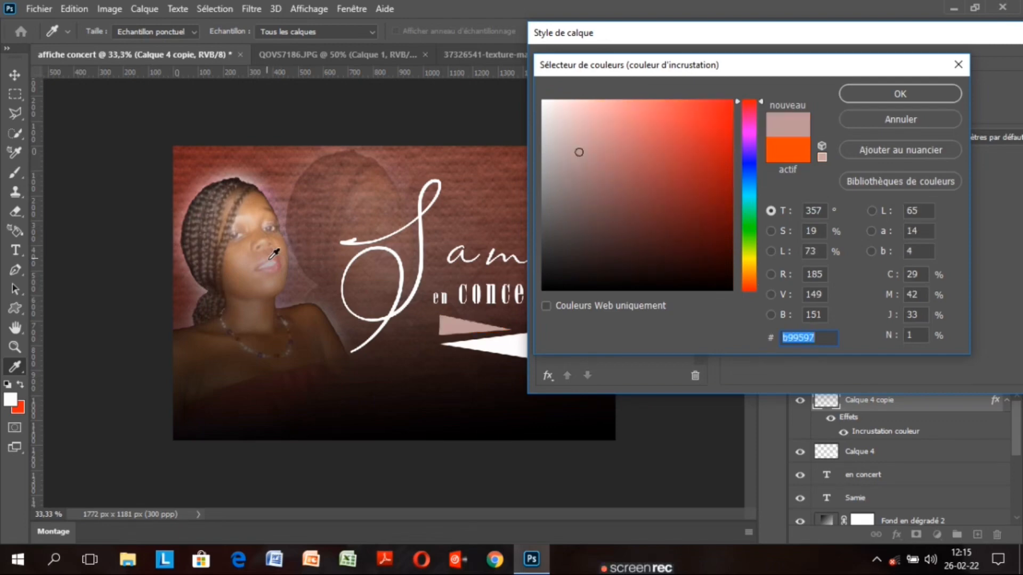
click(281, 263)
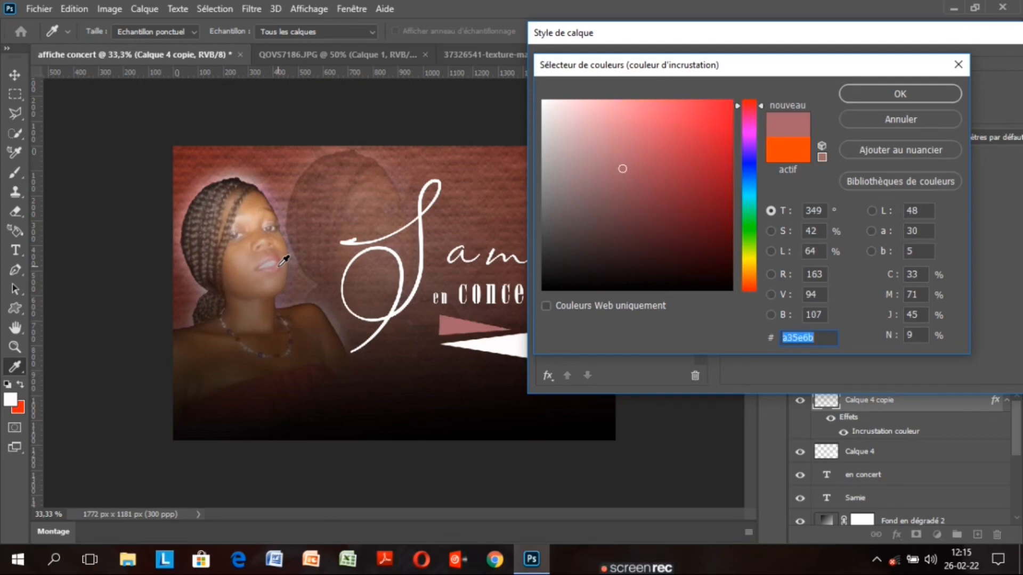
click(259, 384)
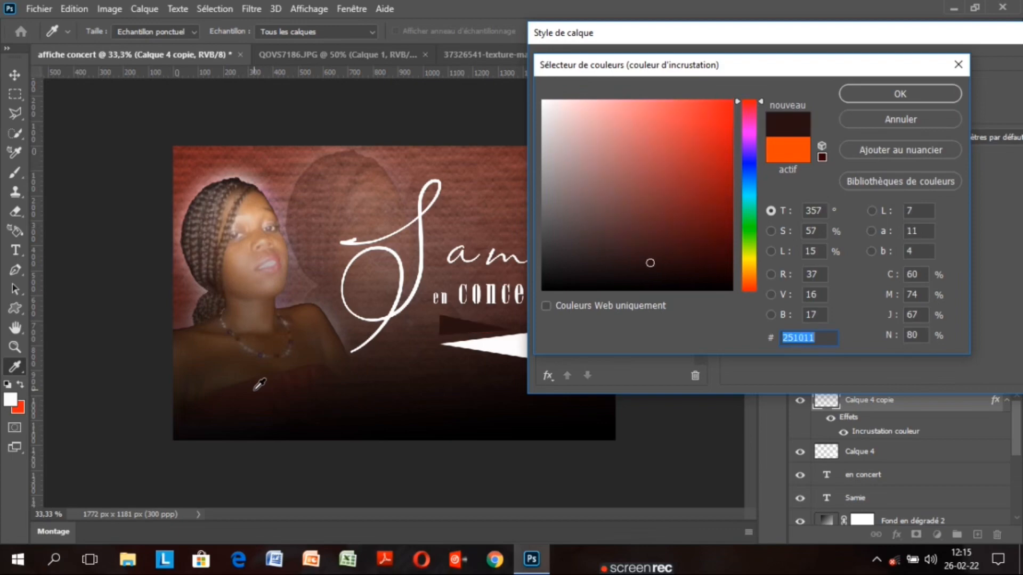
click(283, 261)
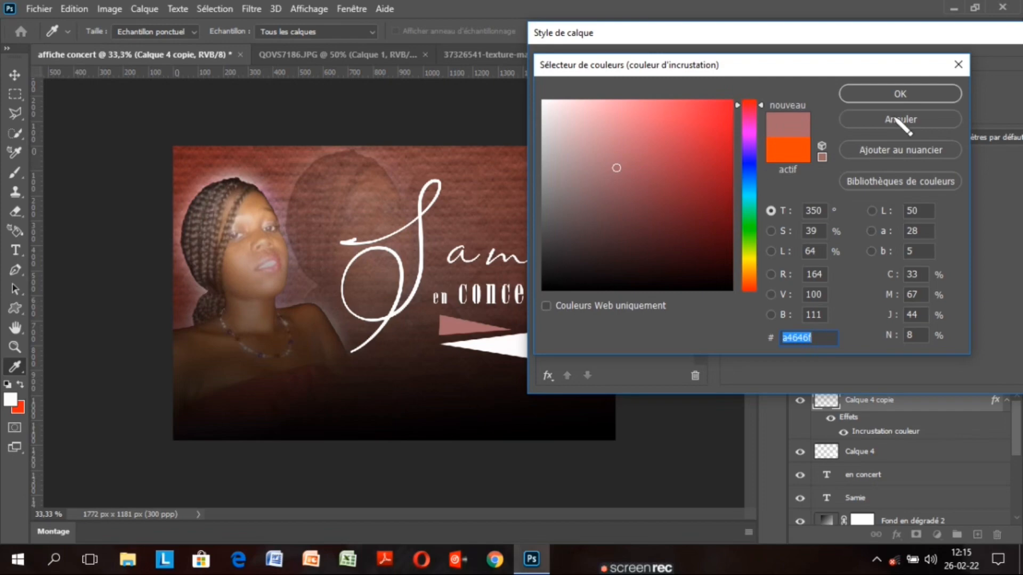
click(919, 93)
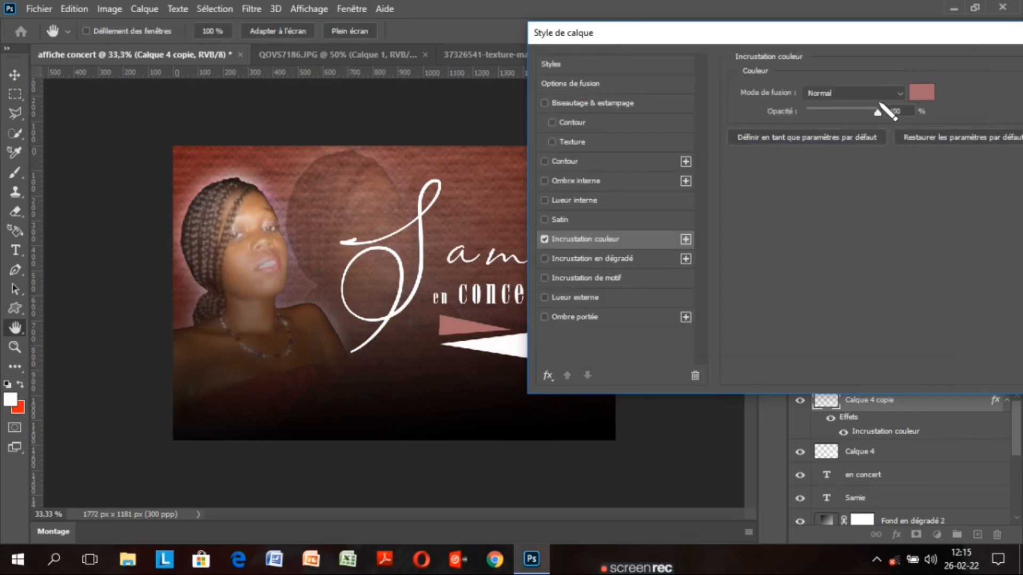
Add Biseautage & estampage with a gloss contour preset to the wedge and apply the styles
click(566, 218)
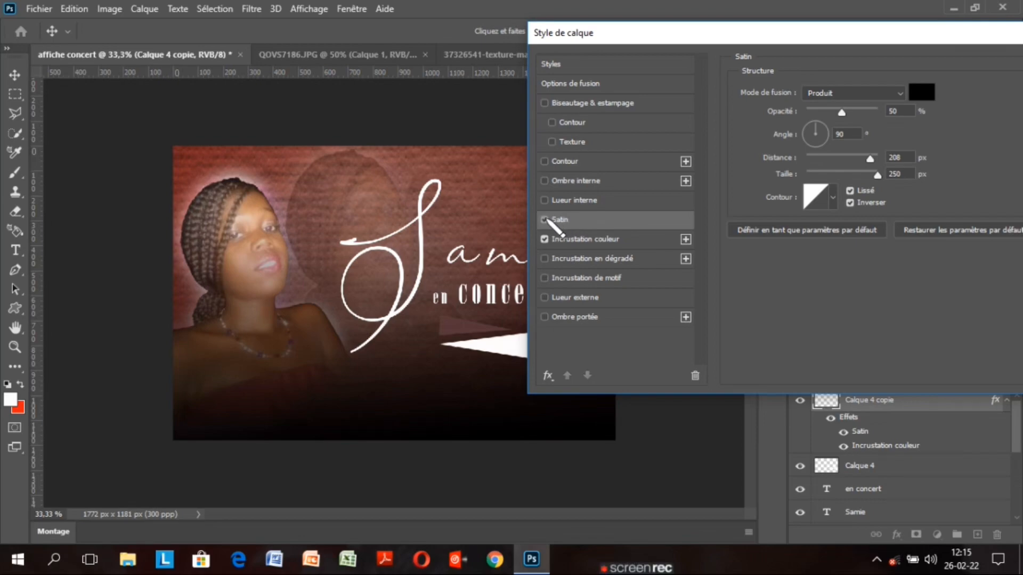
click(545, 219)
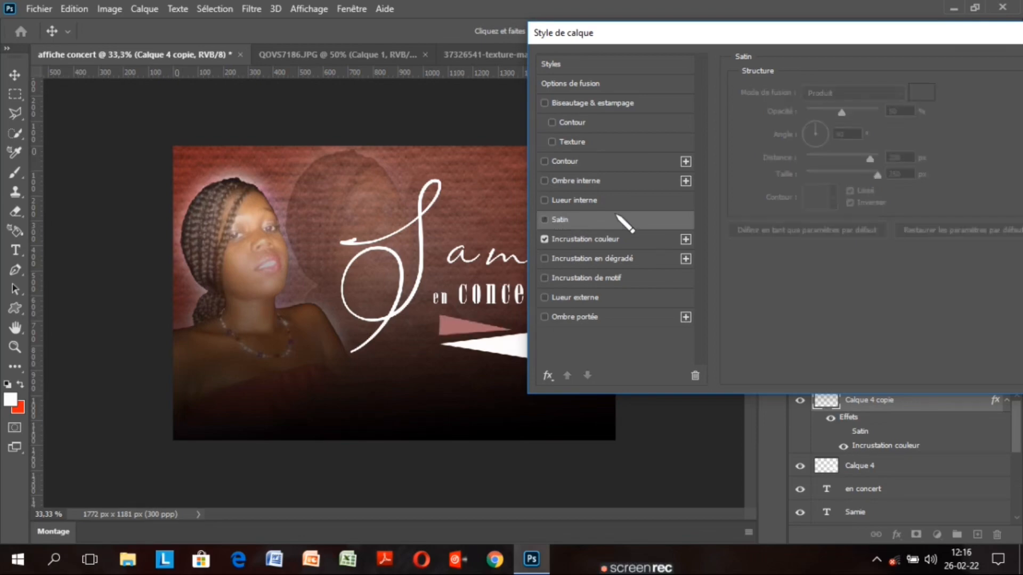
click(609, 104)
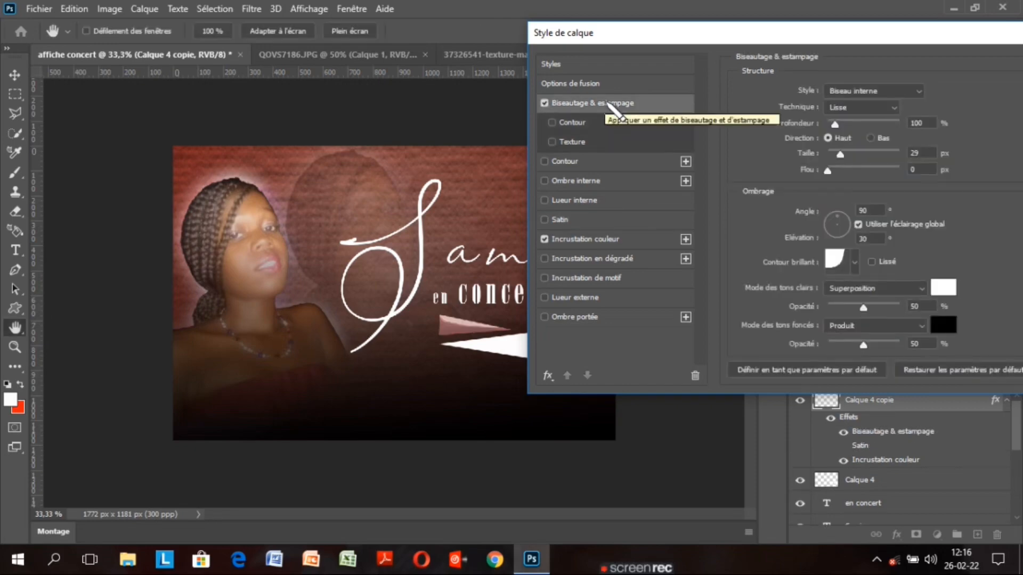
click(855, 262)
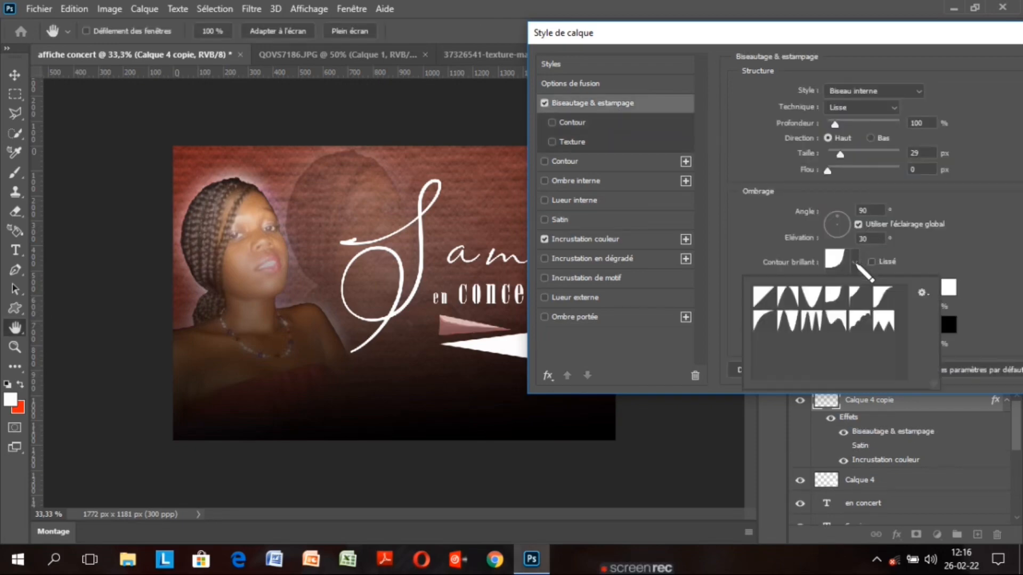
click(811, 321)
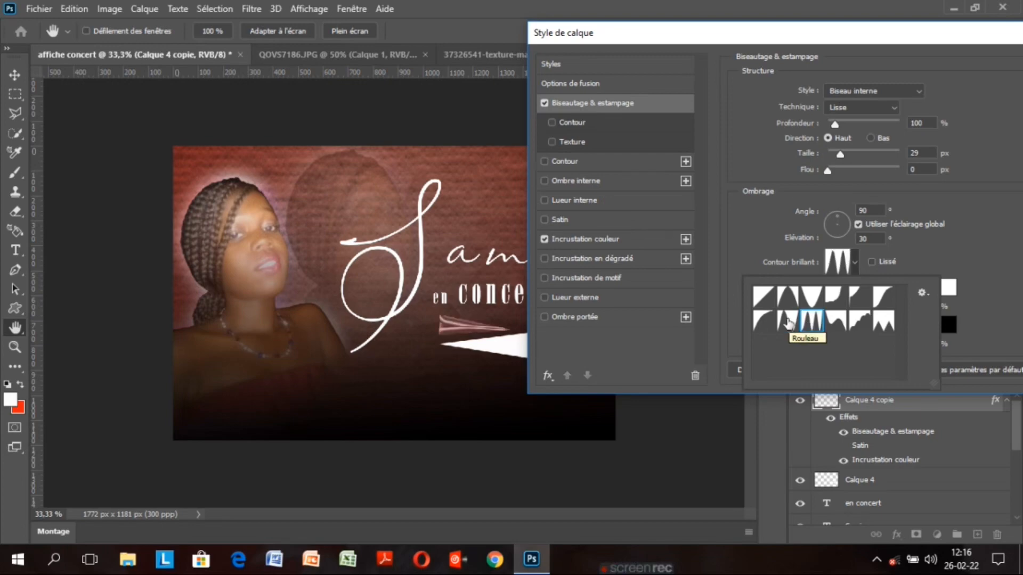
click(788, 321)
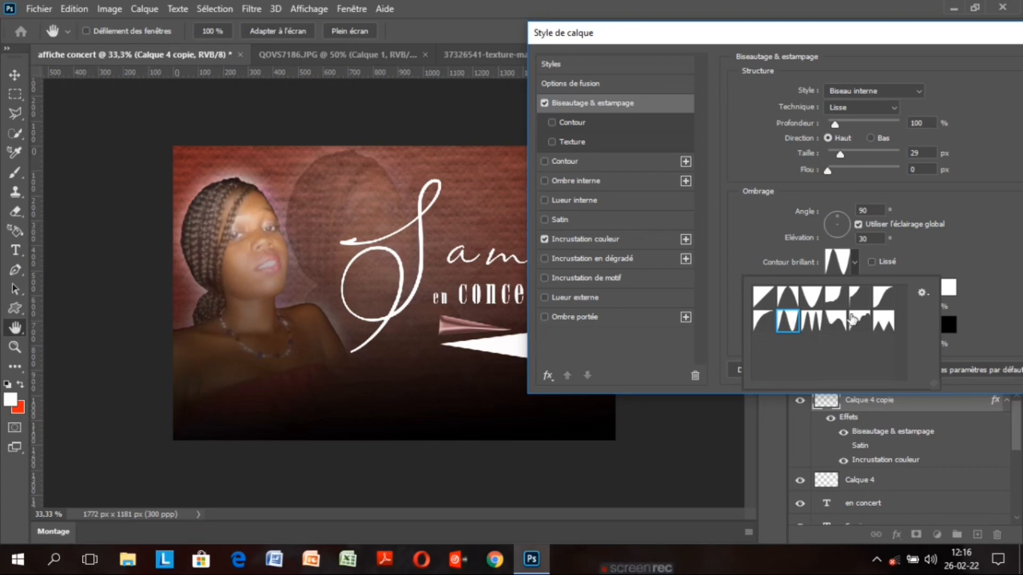
click(857, 320)
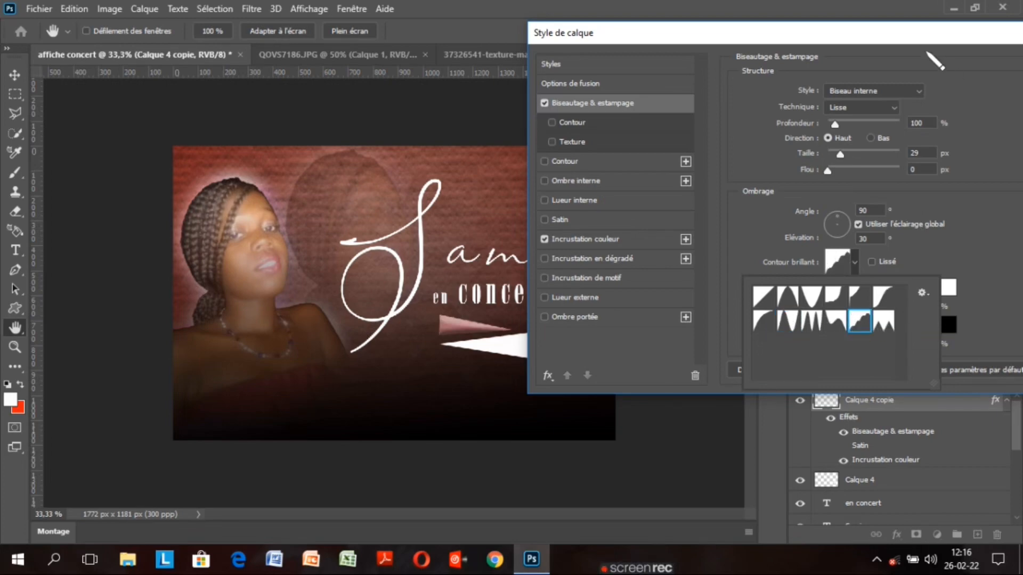
drag(925, 34, 842, 33)
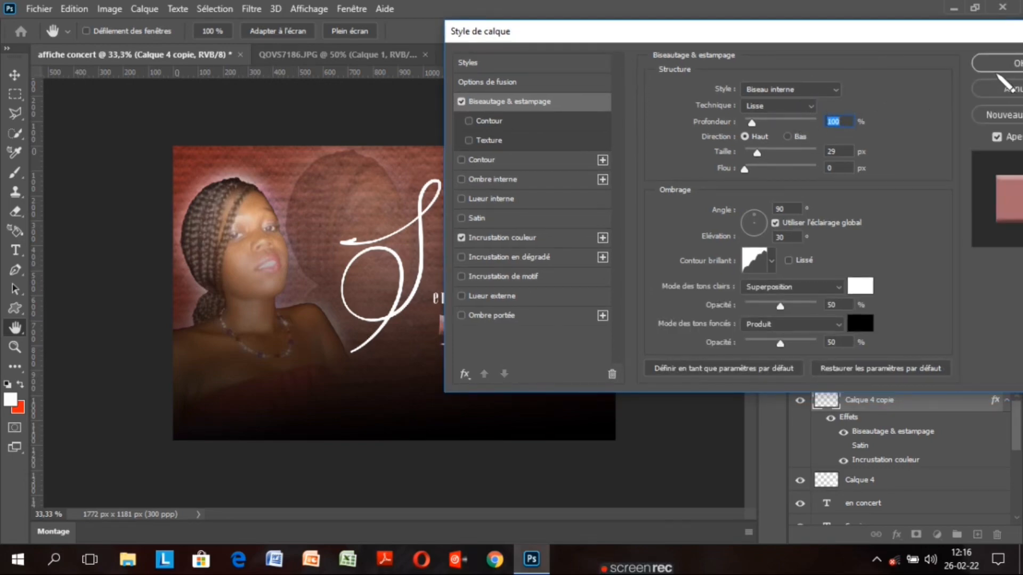
click(1009, 63)
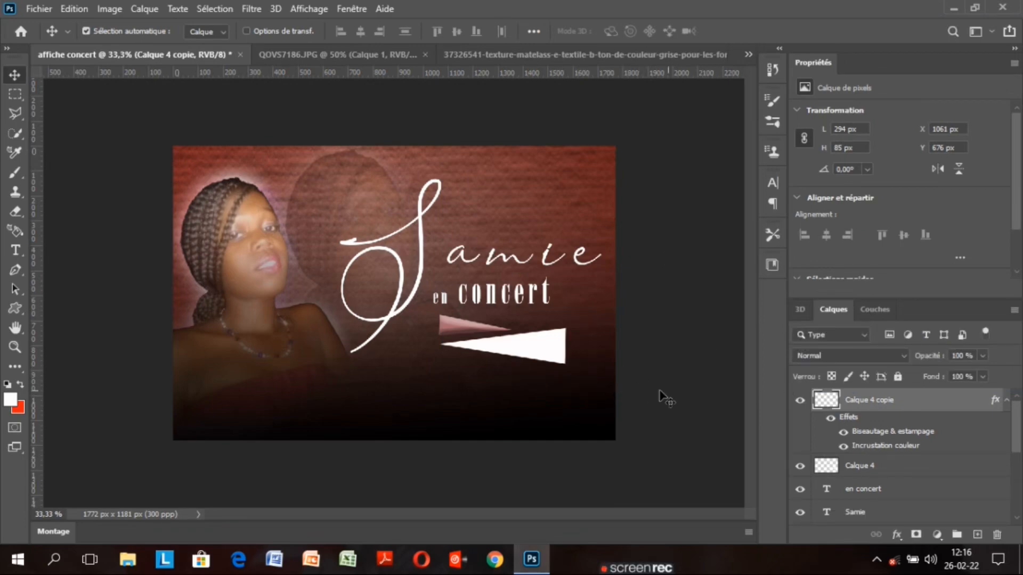
Start a text line near the poster's bottom, clear the placeholder, and make it smaller and black
click(15, 250)
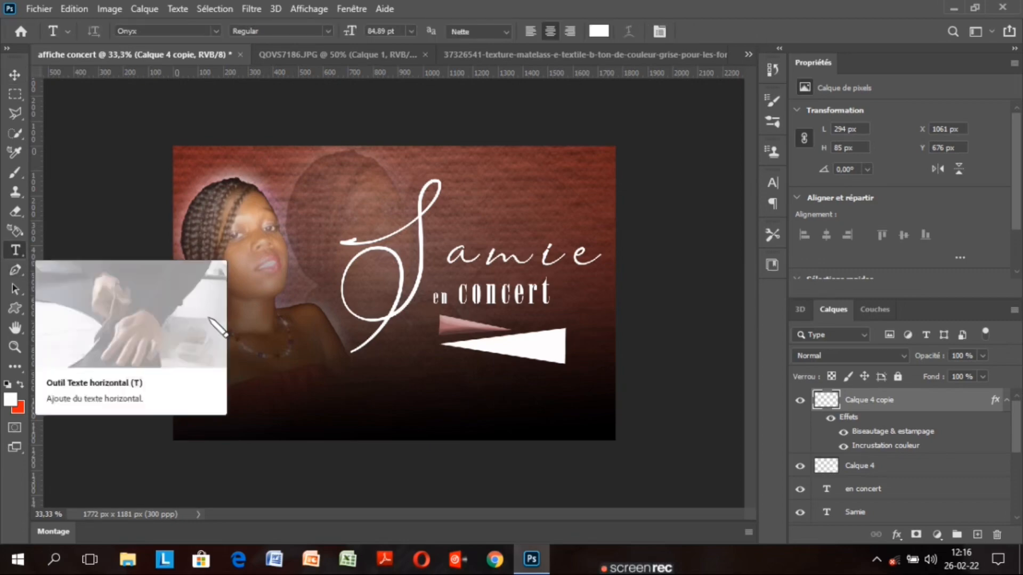
click(343, 422)
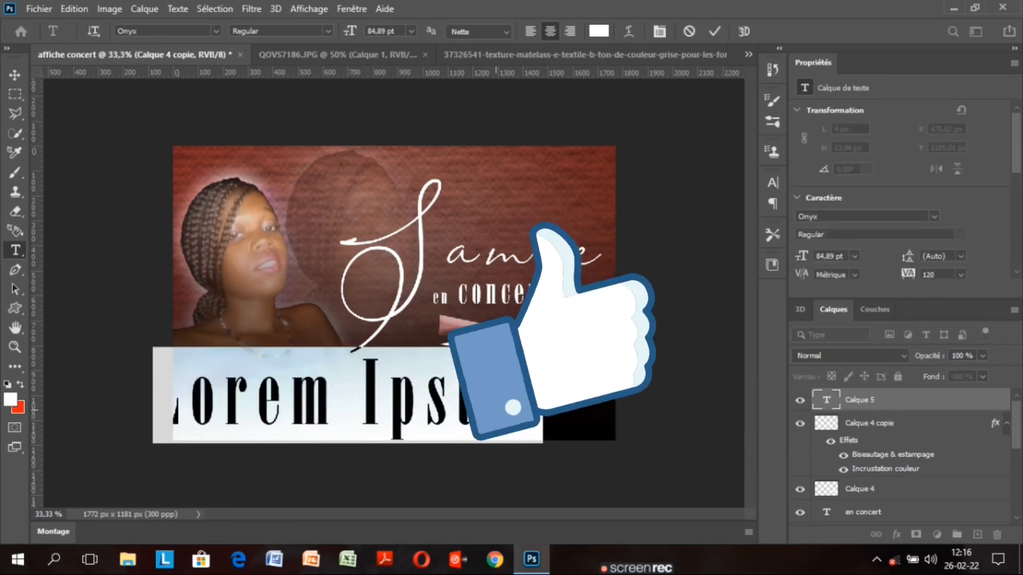
click(530, 408)
key(BackSpace)
key(BackSpace)
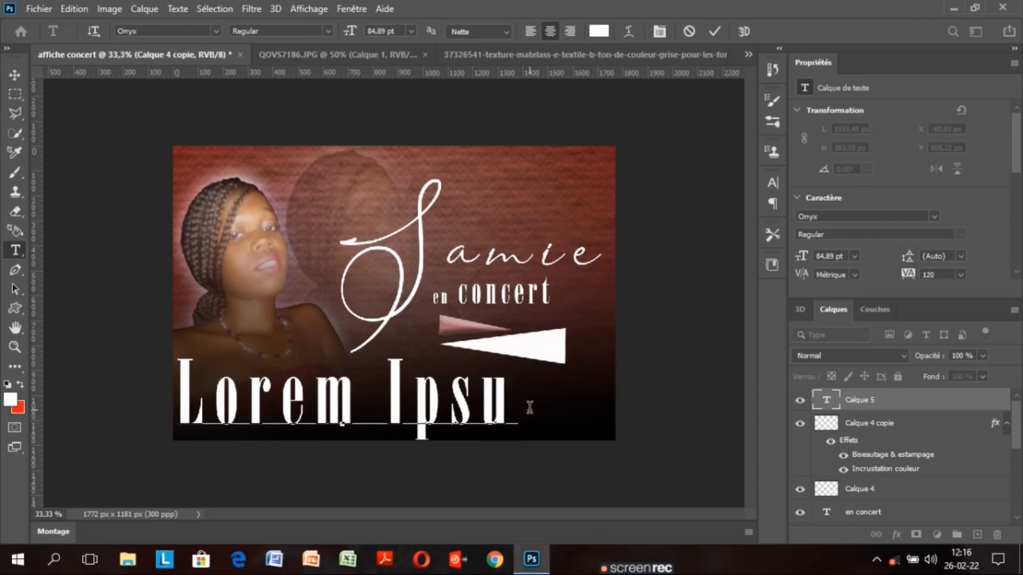
key(BackSpace)
key(BackSpace)
key(BackSpace)
key(BackSpace)
key(BackSpace)
key(BackSpace)
key(BackSpace)
key(BackSpace)
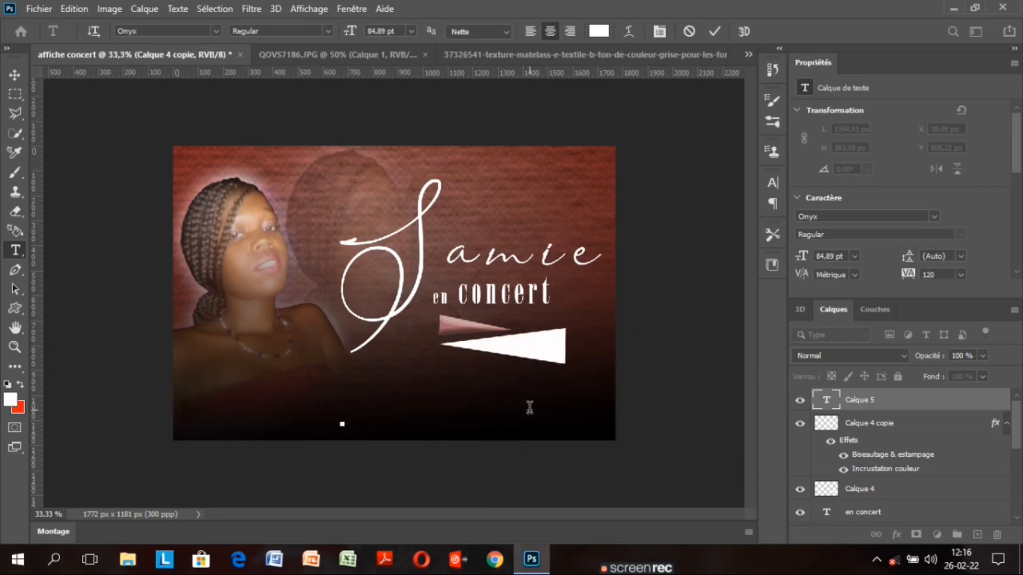
drag(351, 36, 303, 39)
click(11, 399)
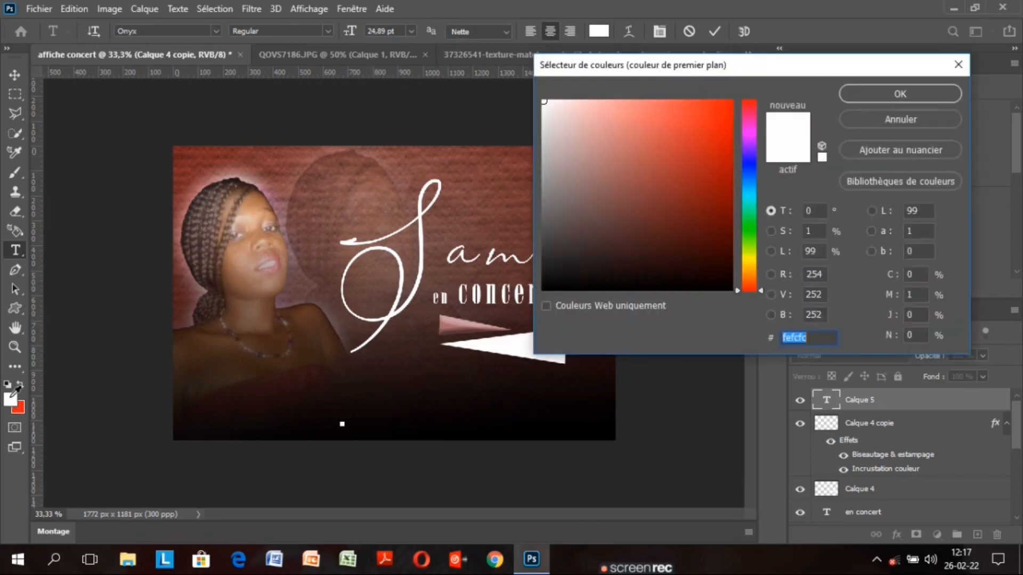
click(543, 288)
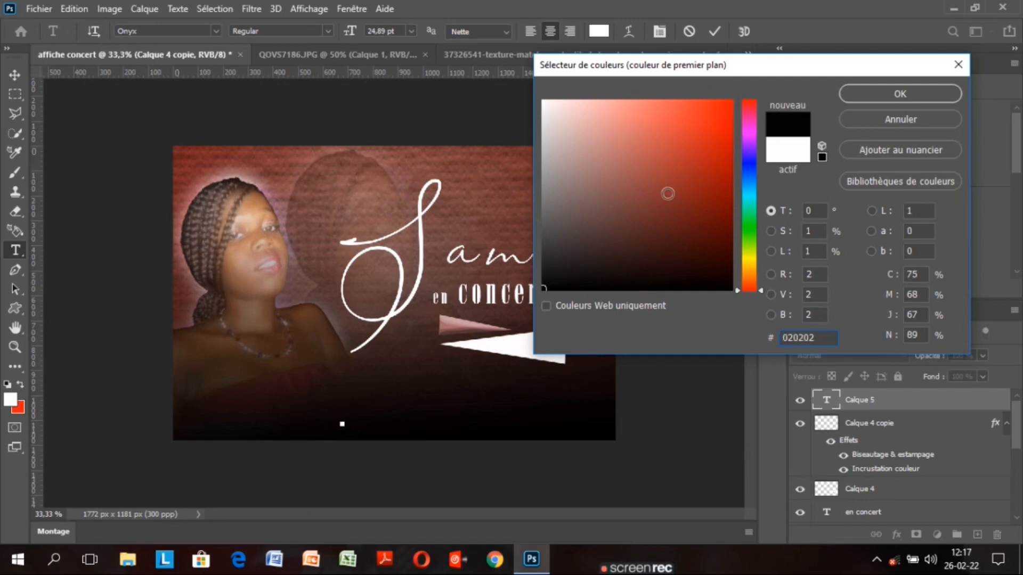
click(865, 97)
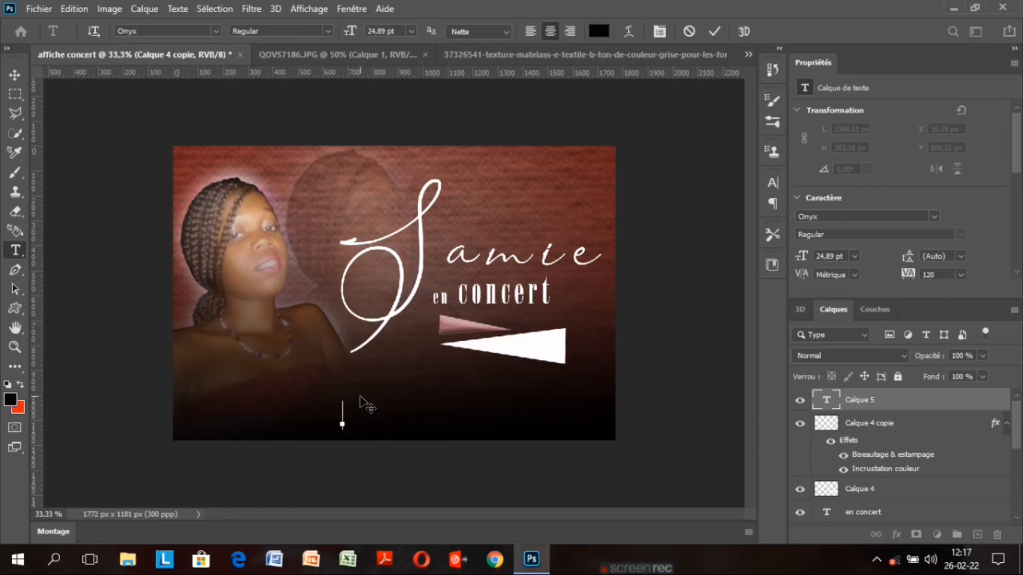
Type 'sami 12e' as the venue line and commit it
key(ctrl)
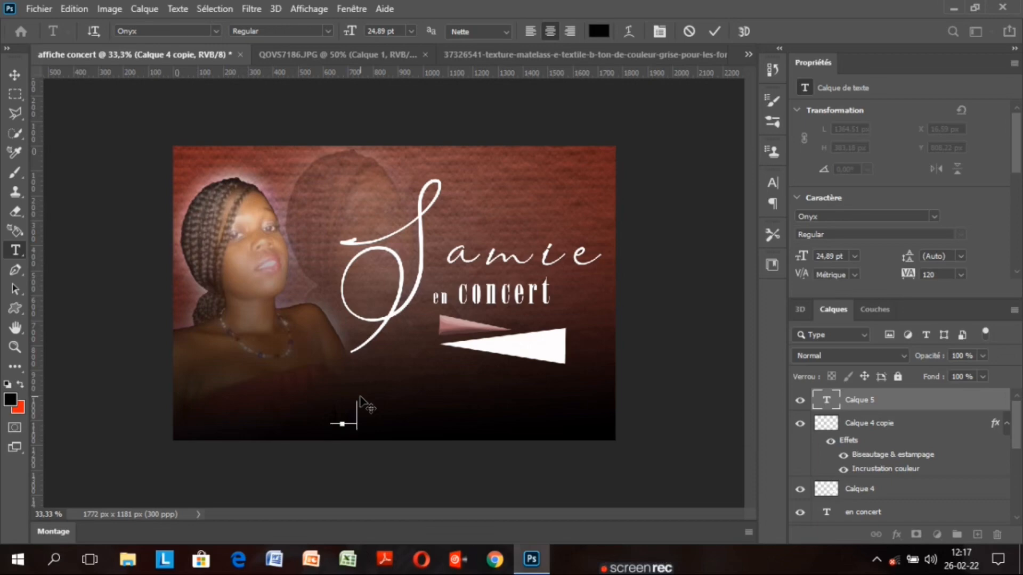
text(sami 12e)
click(707, 33)
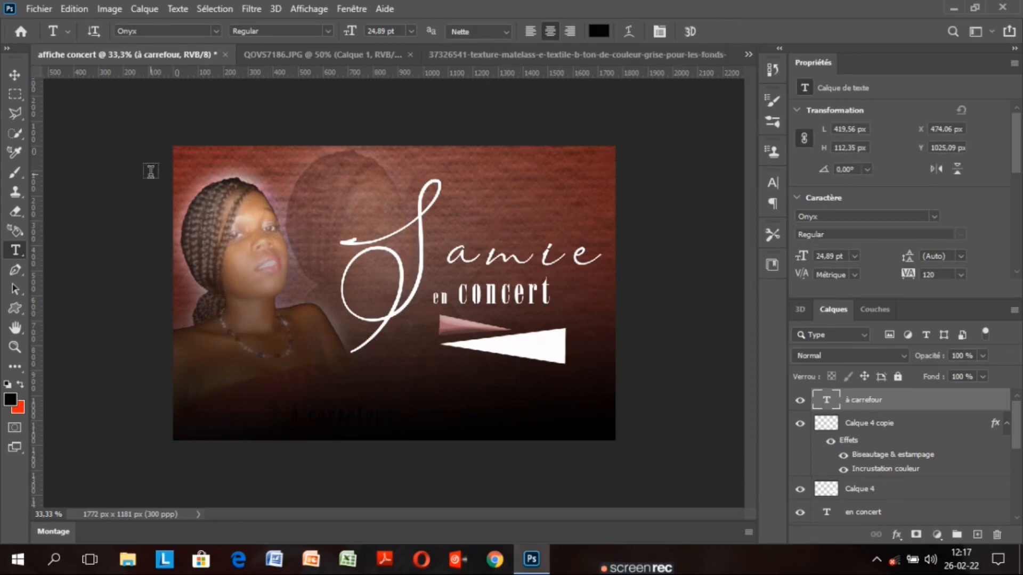
Move the à carrefour text onto the white wedge and open it for editing in Bookman Old Style
click(14, 75)
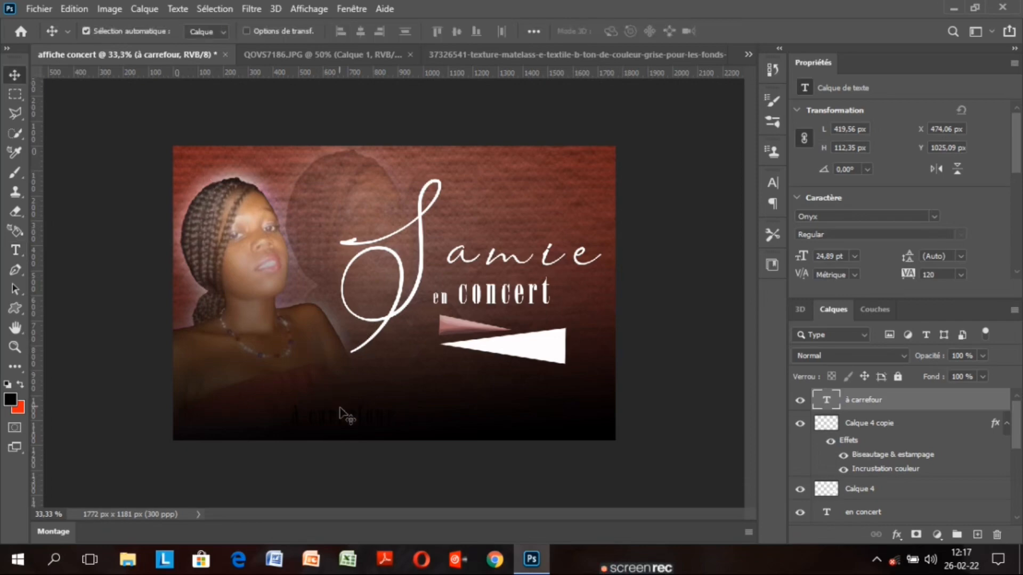
drag(344, 417, 515, 349)
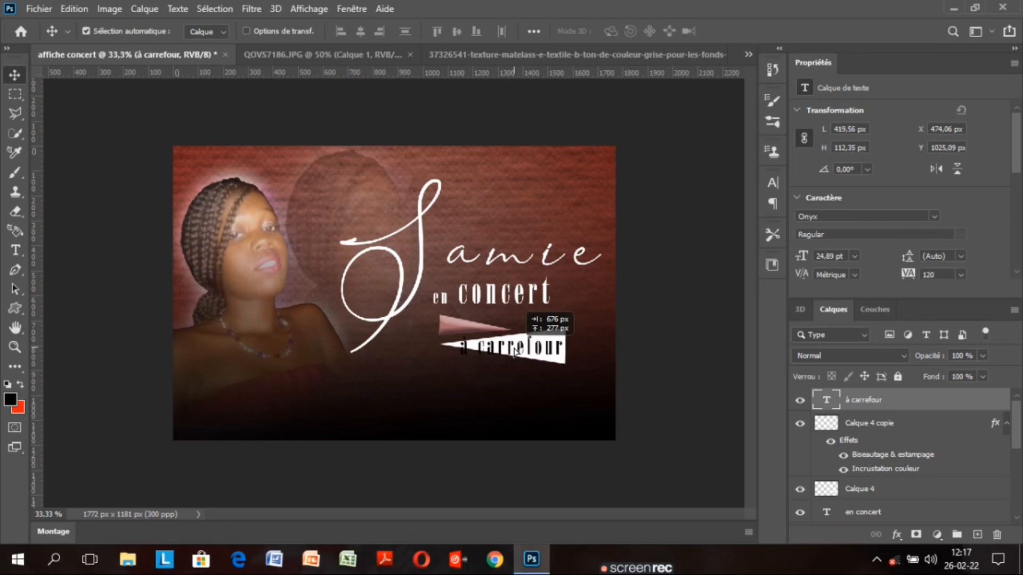
drag(514, 349, 514, 345)
double_click(515, 345)
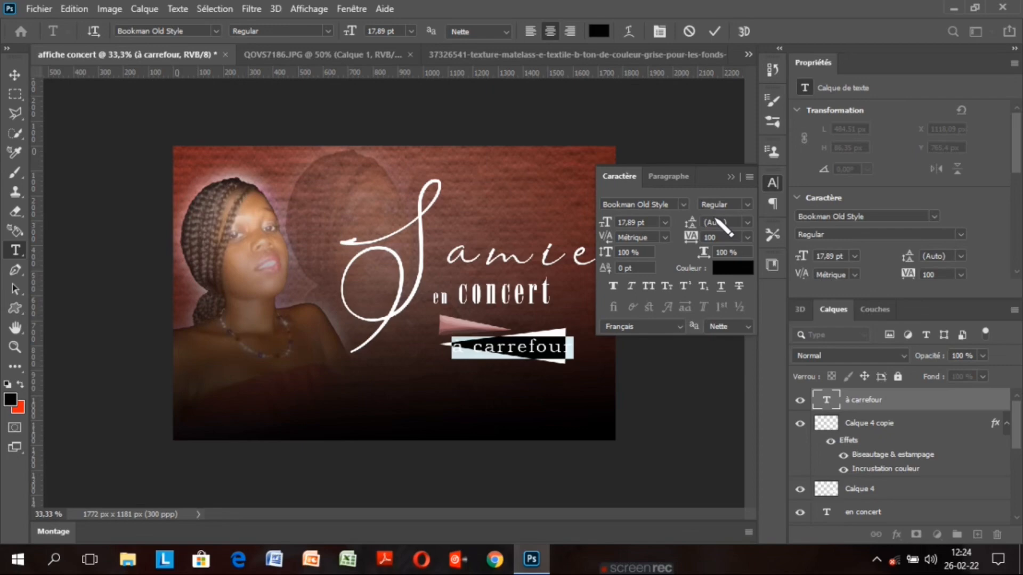
Set the à carrefour text to Bookman Old Style Bold at 13.89 pt and commit it
drag(605, 225, 603, 226)
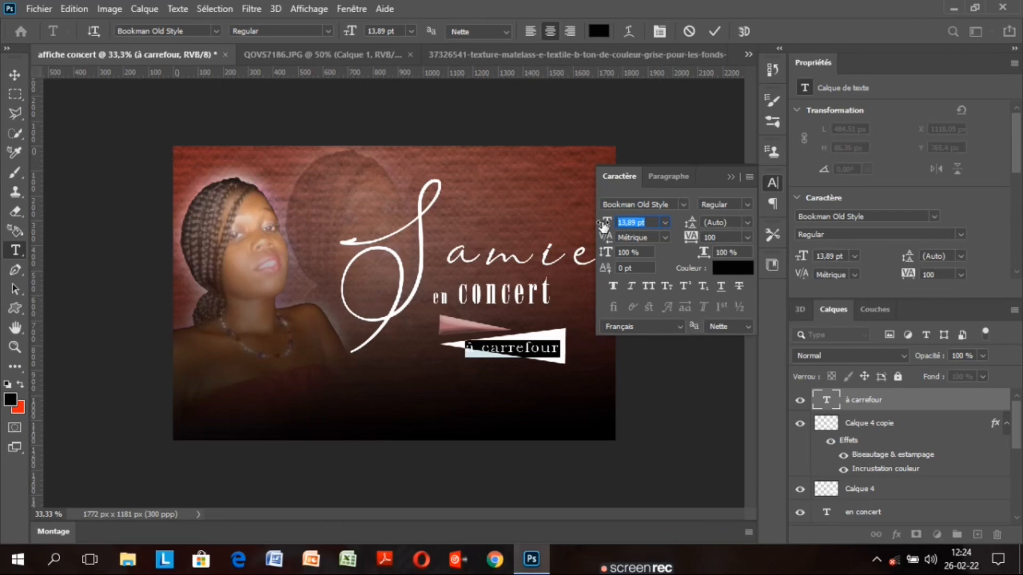
click(743, 205)
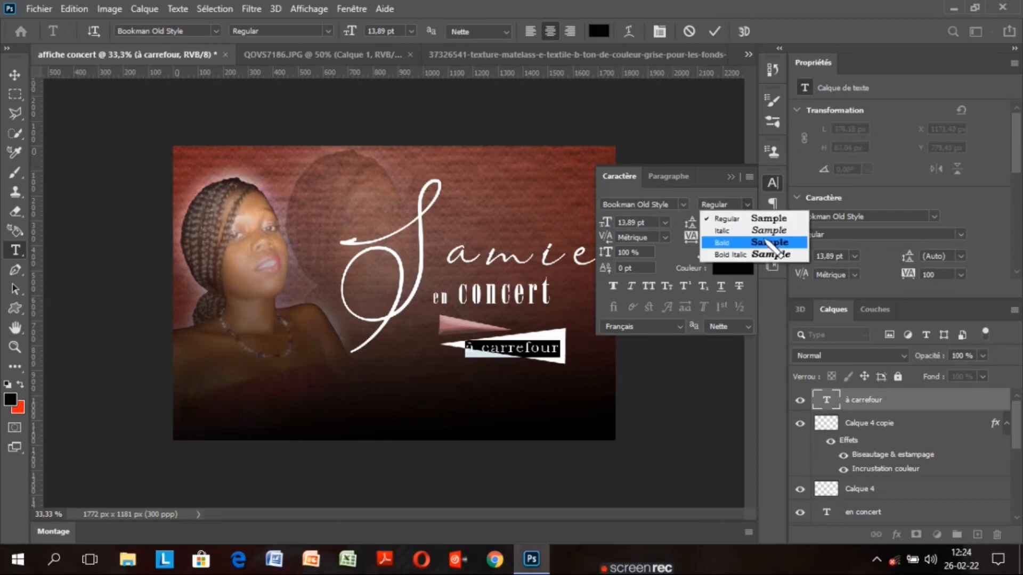
click(771, 246)
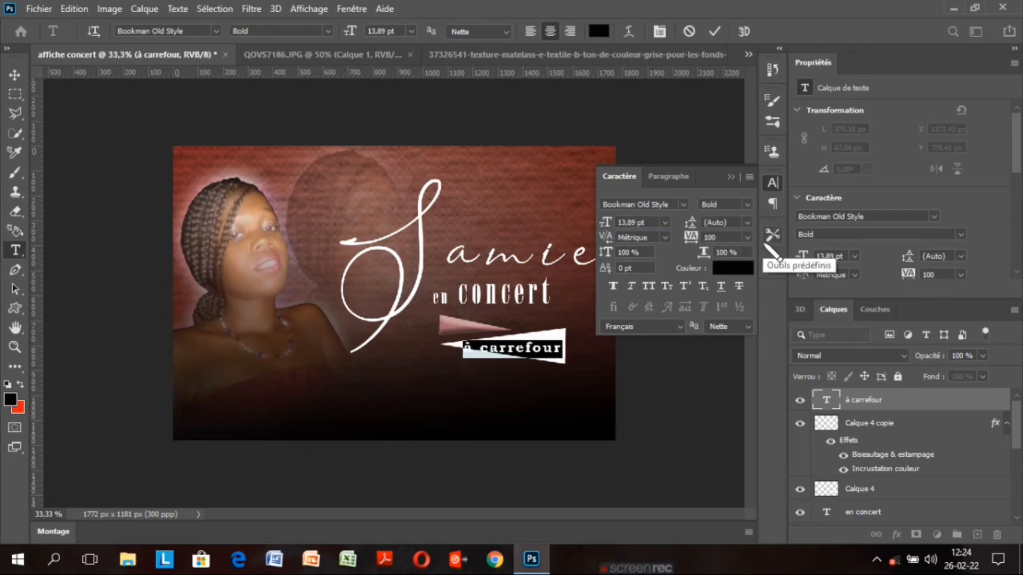
click(730, 177)
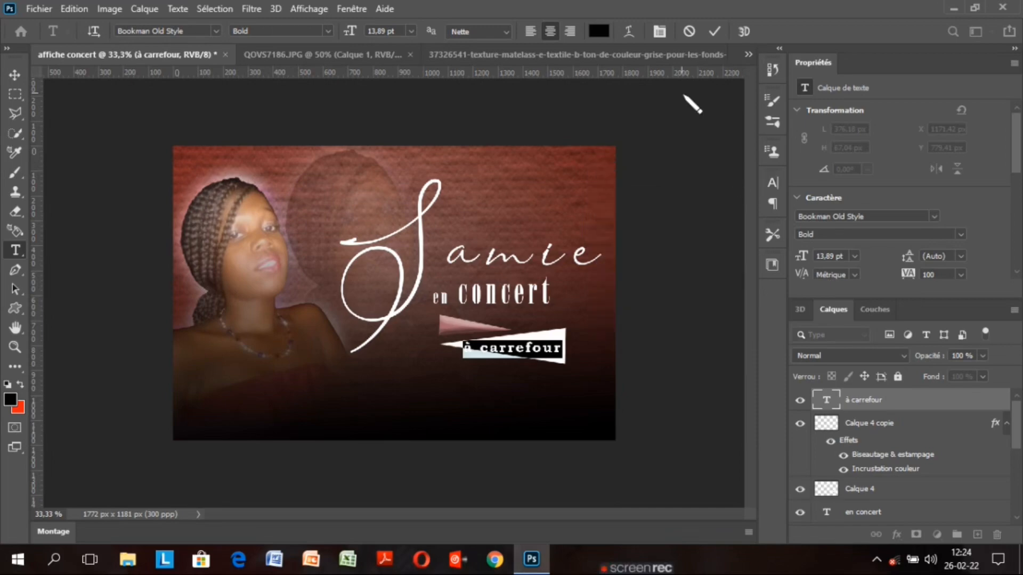
click(714, 31)
key(v)
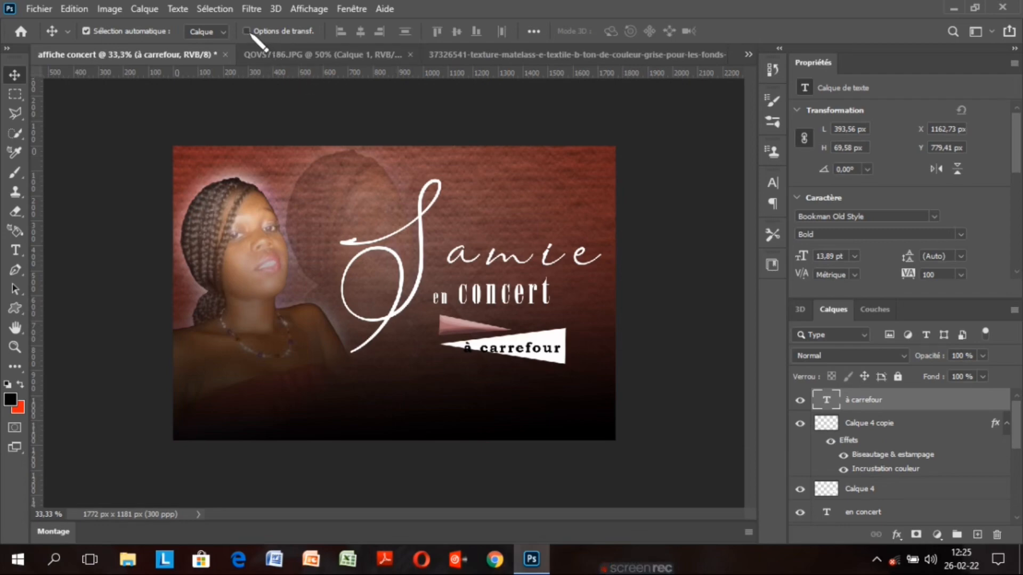
Rotate the à carrefour text 6.41° to match the white wedge's slant
click(246, 31)
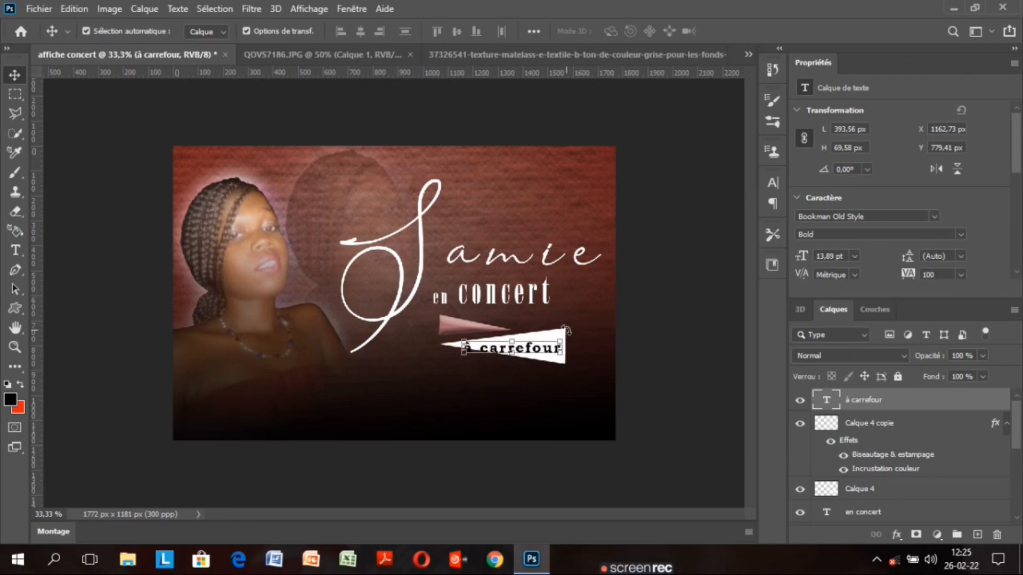
drag(566, 331, 569, 336)
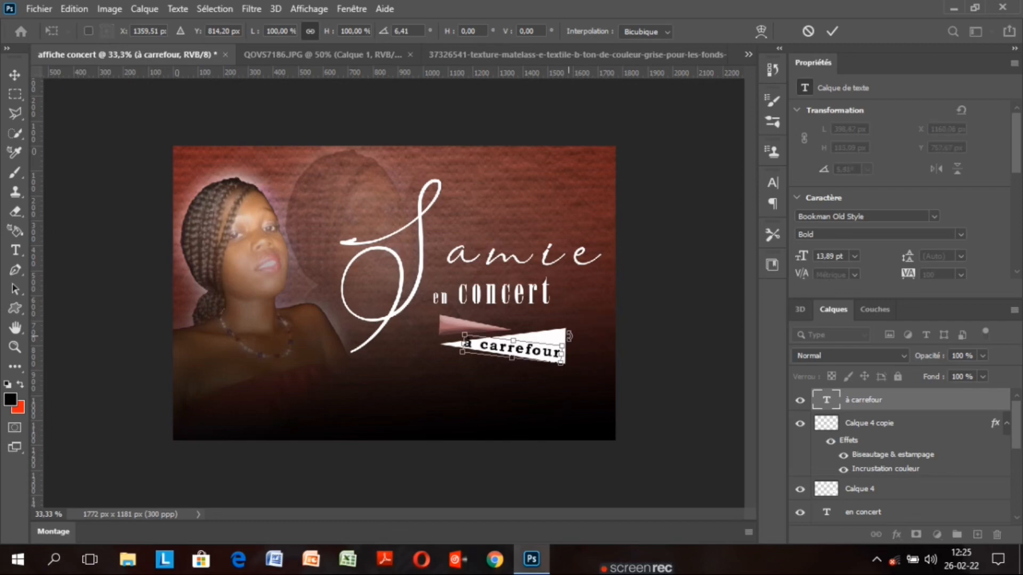
click(833, 32)
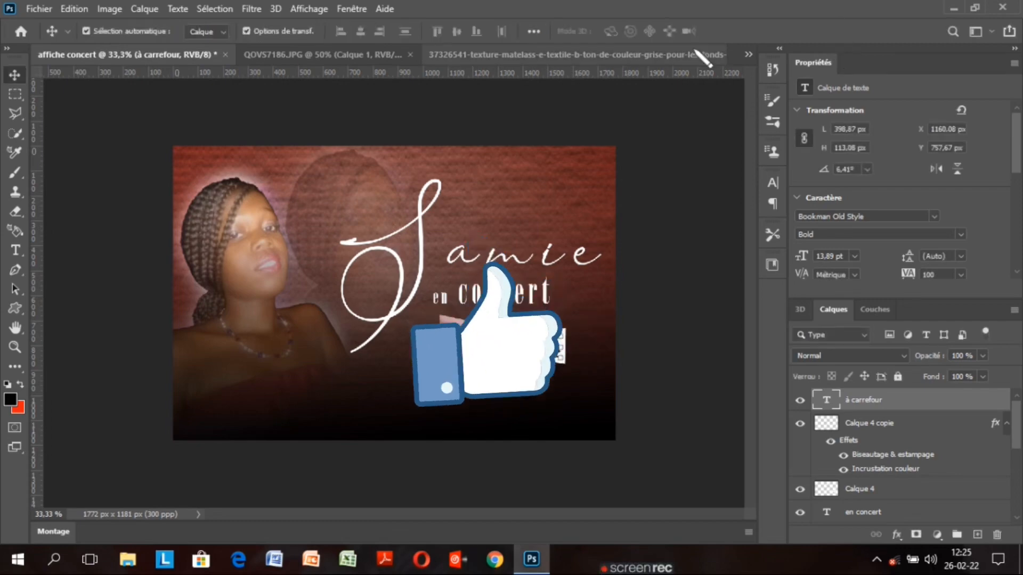
click(246, 31)
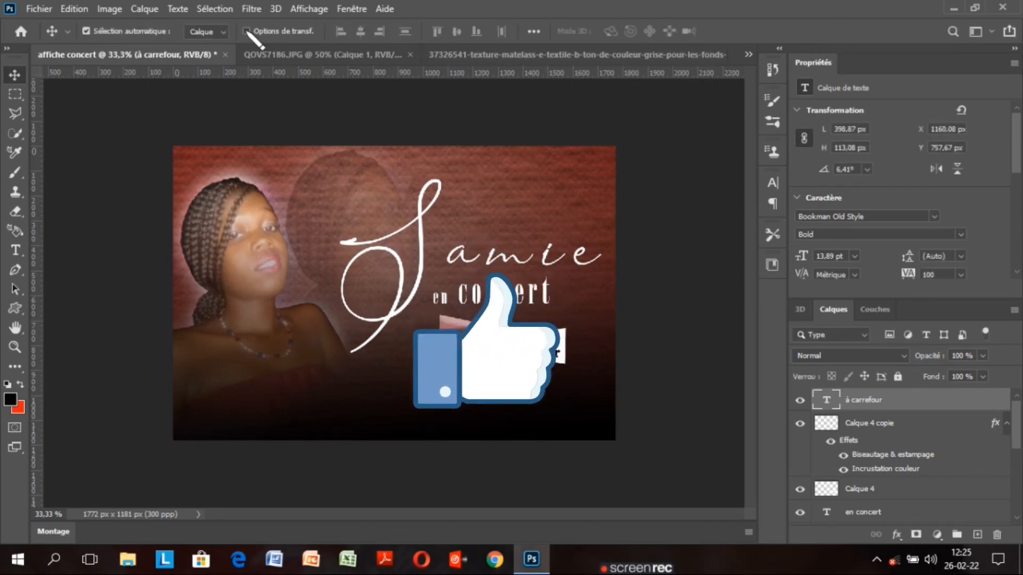
Nudge the à carrefour text with arrow keys to about X 1180 px, Y 764 px
key(Right)
key(Right)
key(Right)
key(Right)
key(Right)
key(Right)
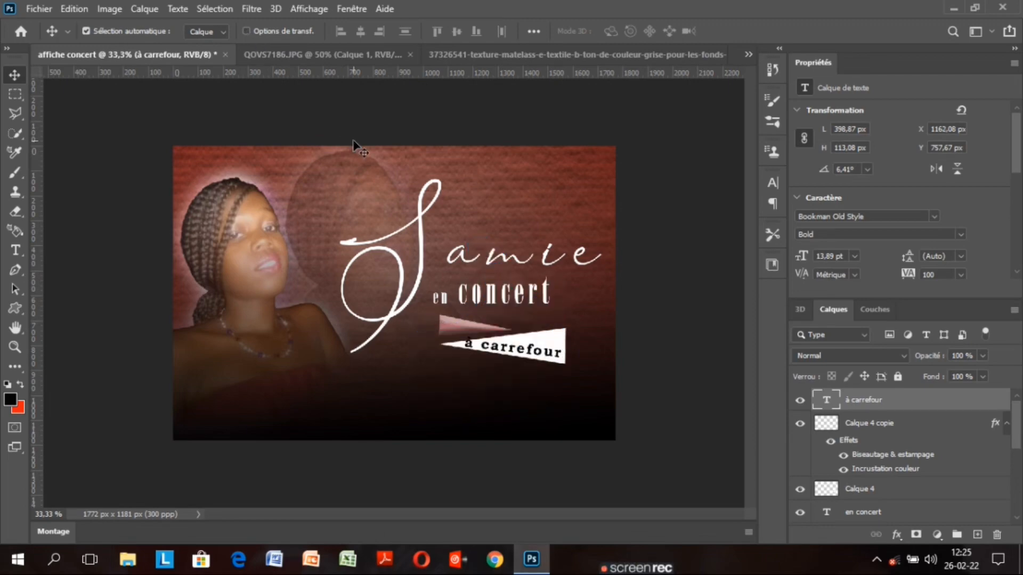
key(Down)
key(Down)
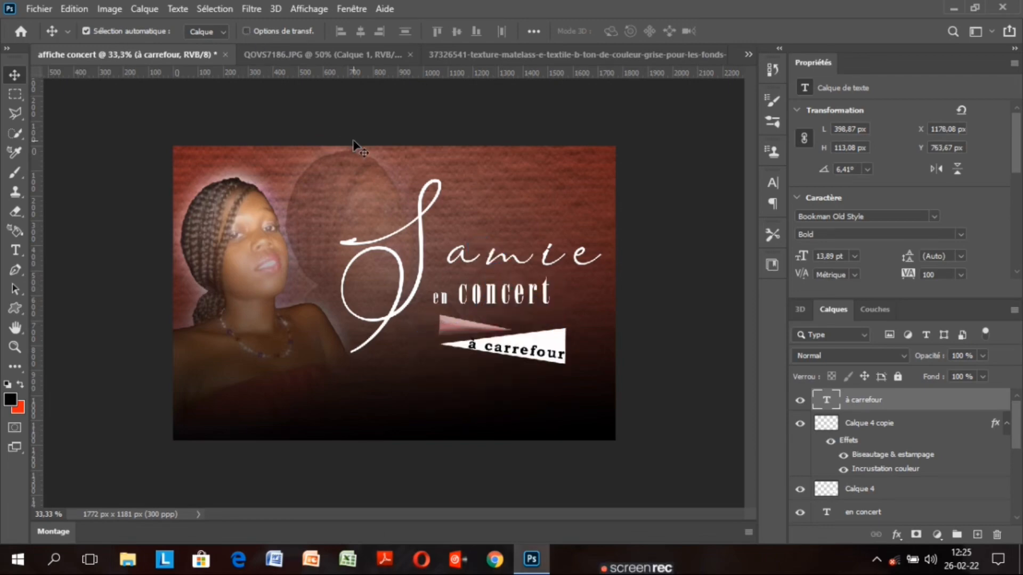
key(Right)
key(Down)
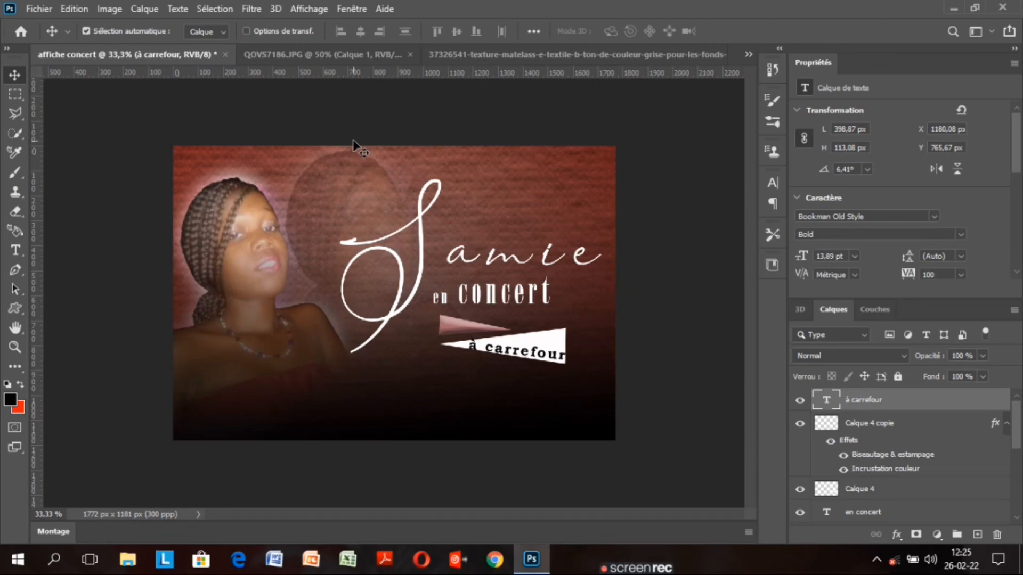
key(Up)
key(Up)
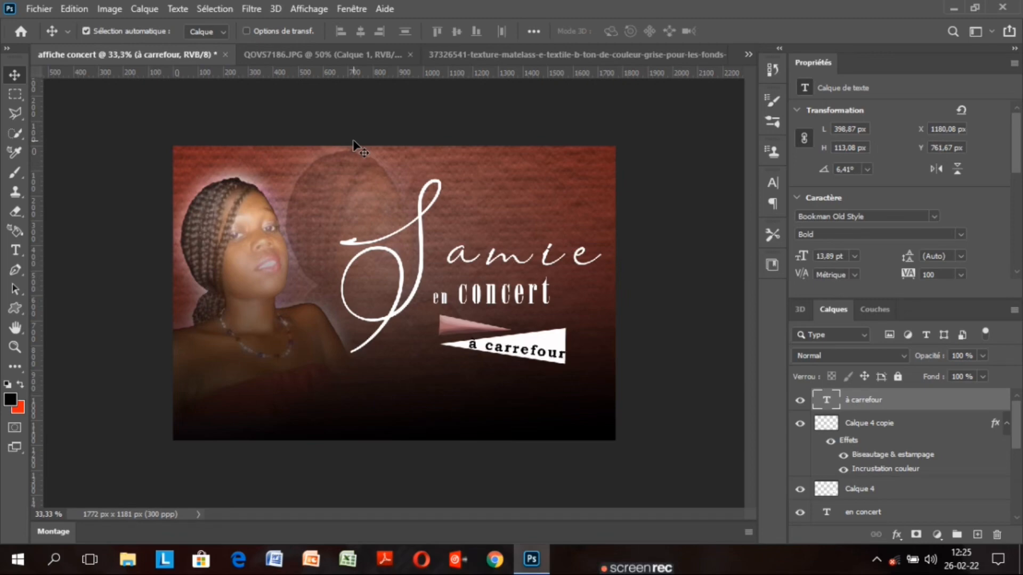
key(Down)
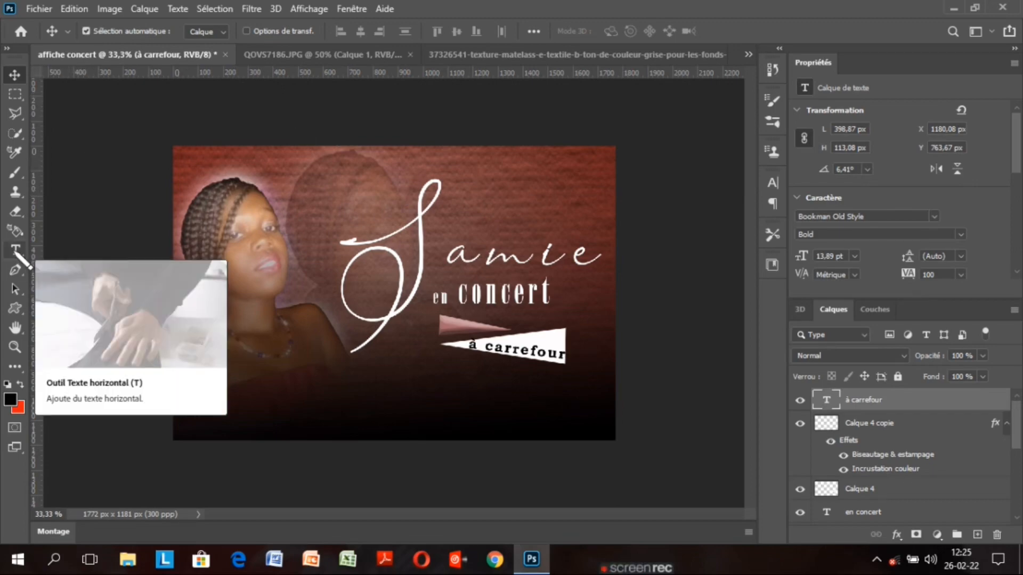
Create a text line below the portrait, replace the placeholder with 'Dimanche', and commit it
click(15, 251)
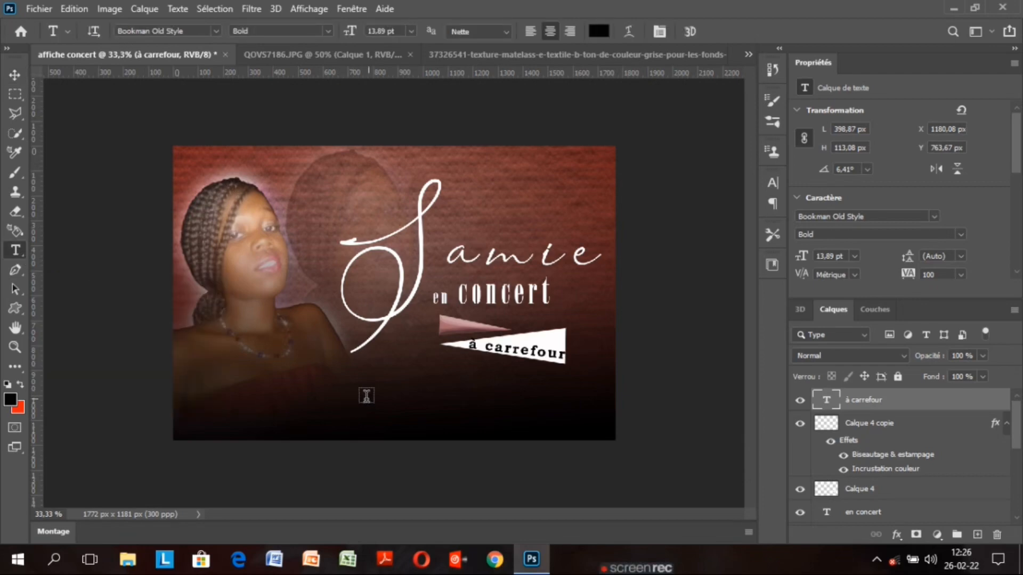
click(368, 396)
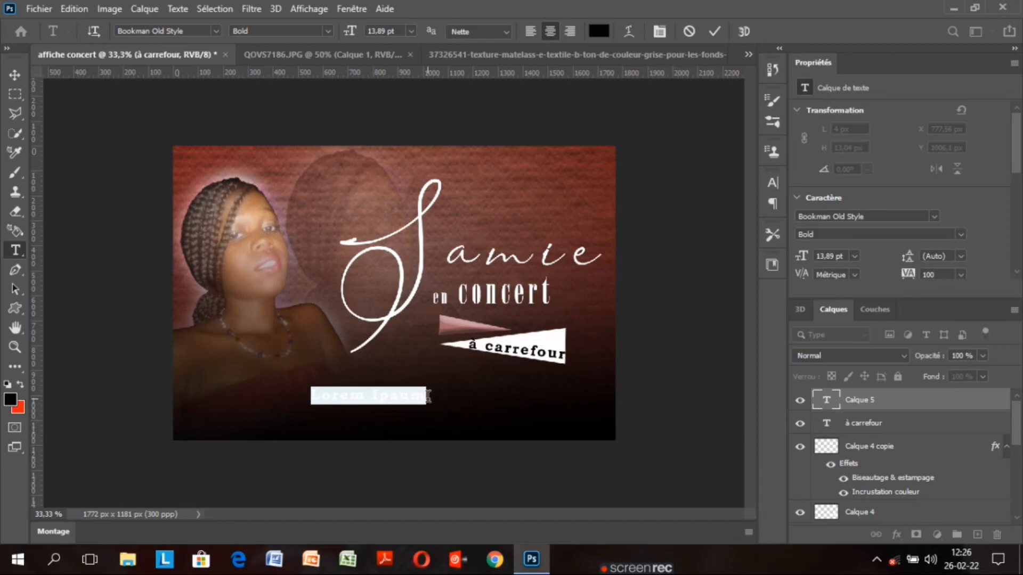
click(428, 396)
key(BackSpace)
key(BackSpace)
key(BackSpace)
key(BackSpace)
key(BackSpace)
key(BackSpace)
key(BackSpace)
key(BackSpace)
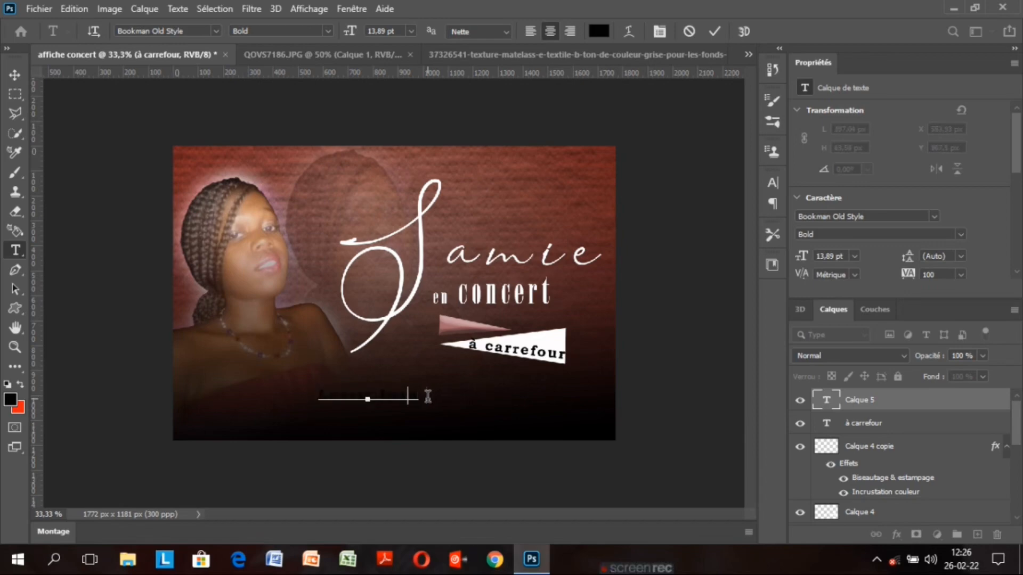
key(BackSpace)
key(BackSpace)
key(BackSpace)
key(BackSpace)
key(BackSpace)
key(BackSpace)
key(BackSpace)
key(BackSpace)
key(BackSpace)
key(BackSpace)
key(BackSpace)
key(BackSpace)
text(D)
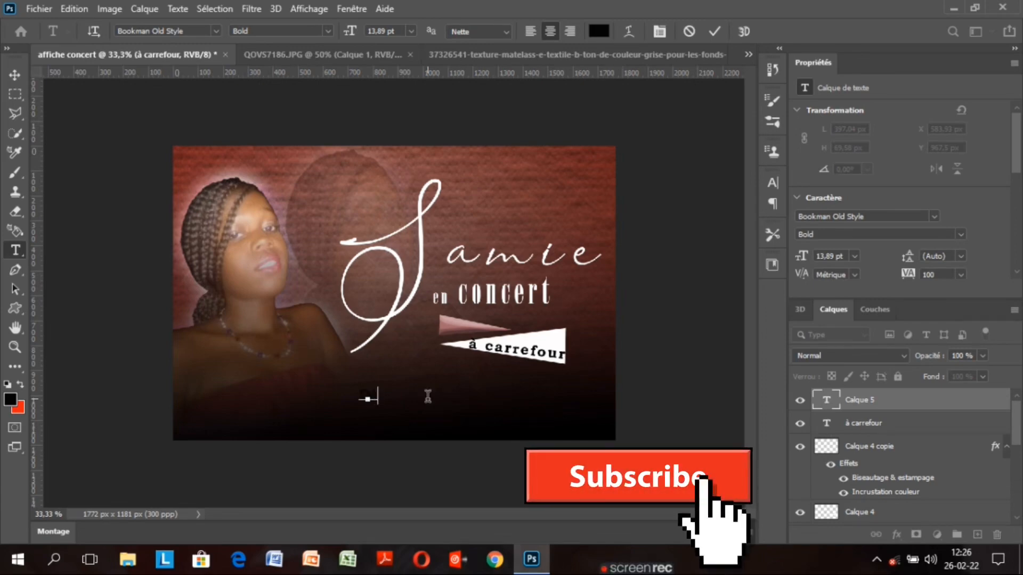
text(i)
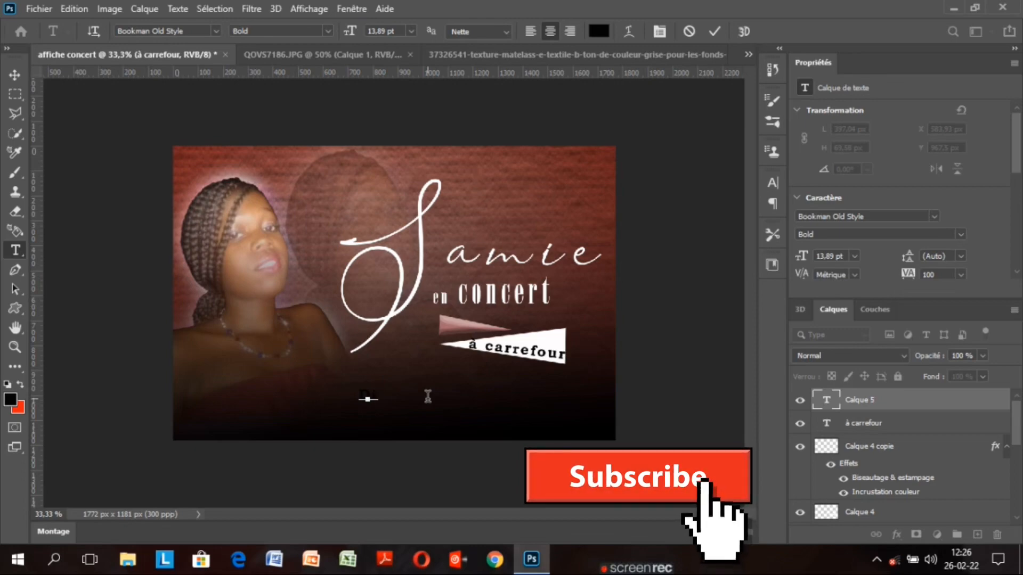
text(m)
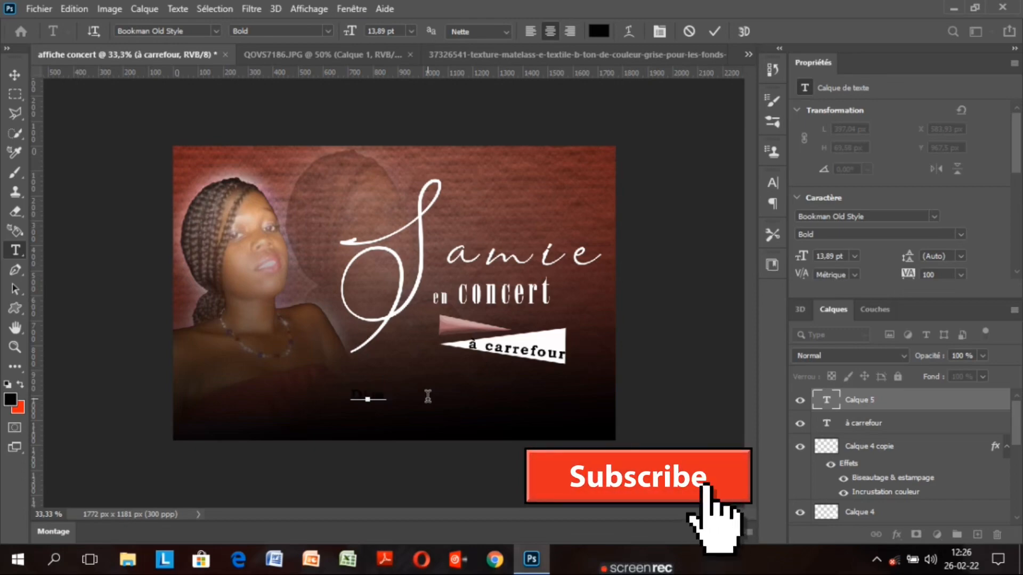
text(anc)
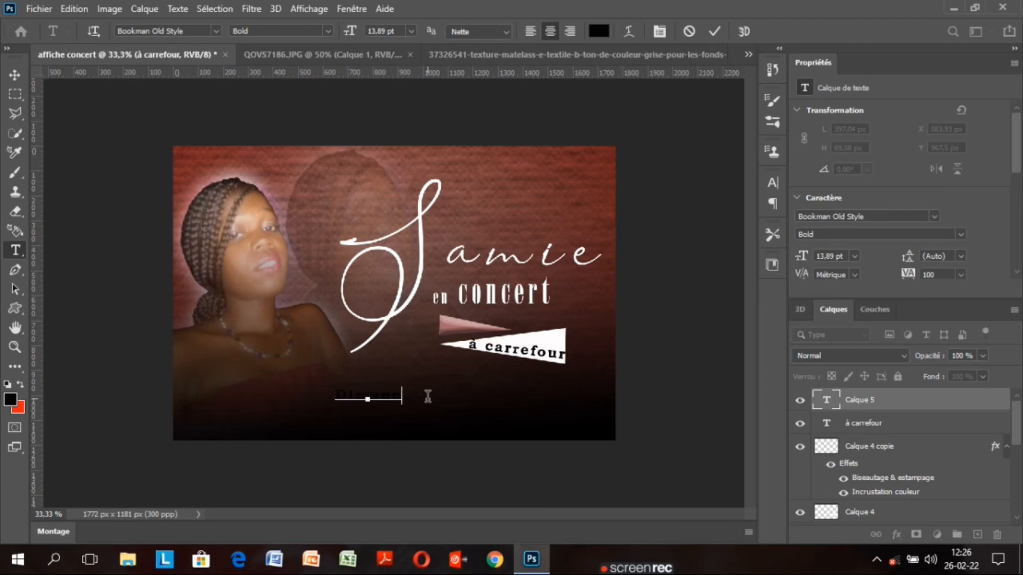
text(he)
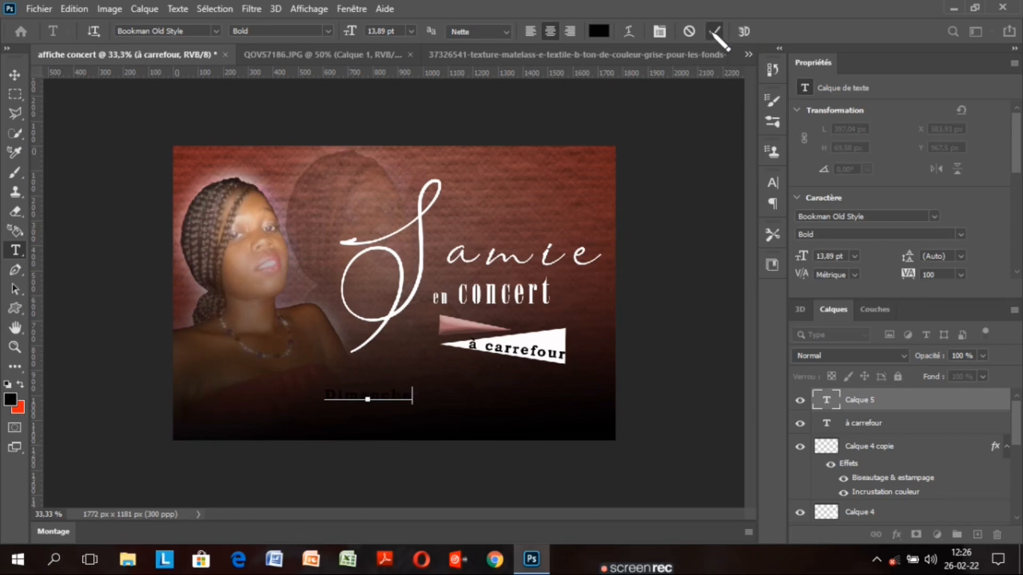
click(713, 31)
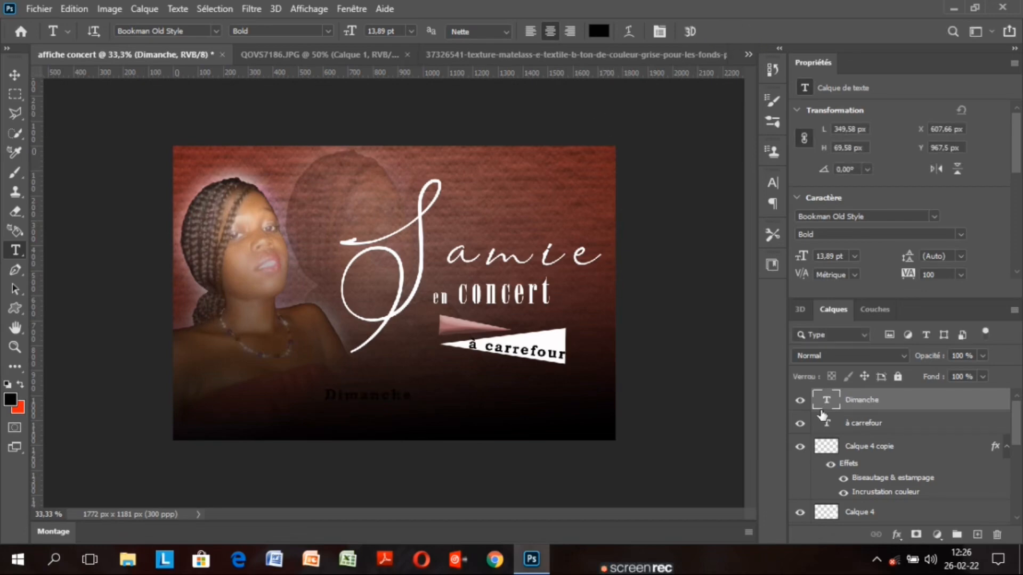
double_click(828, 401)
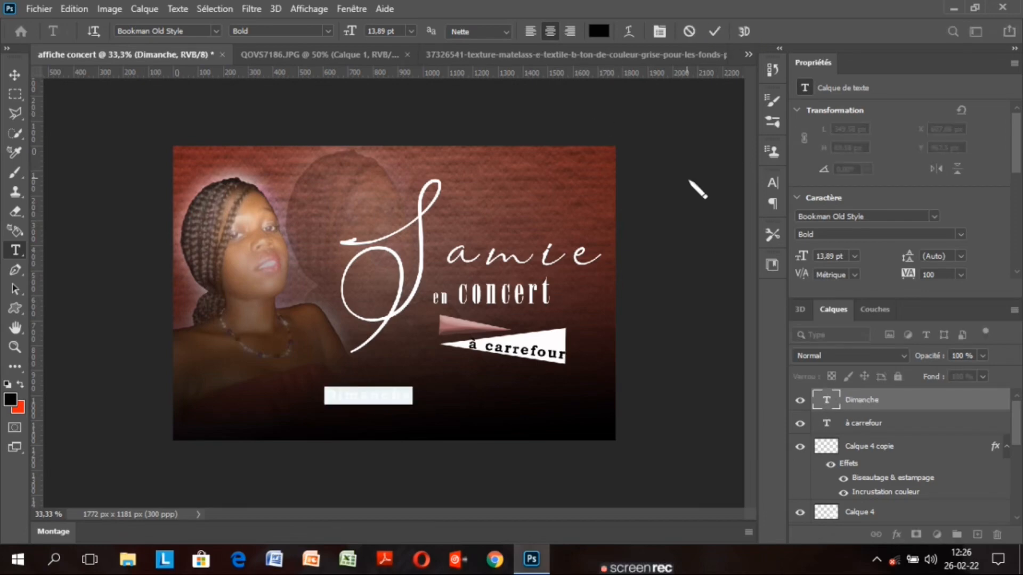
Change the Dimanche text colour to near-white #fdfbfb and commit it
click(599, 32)
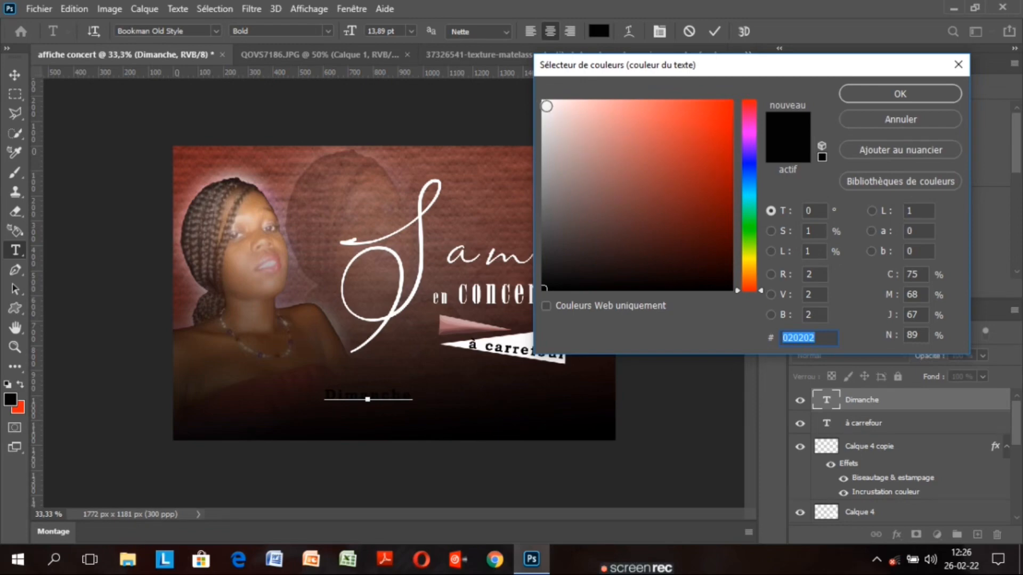
click(544, 102)
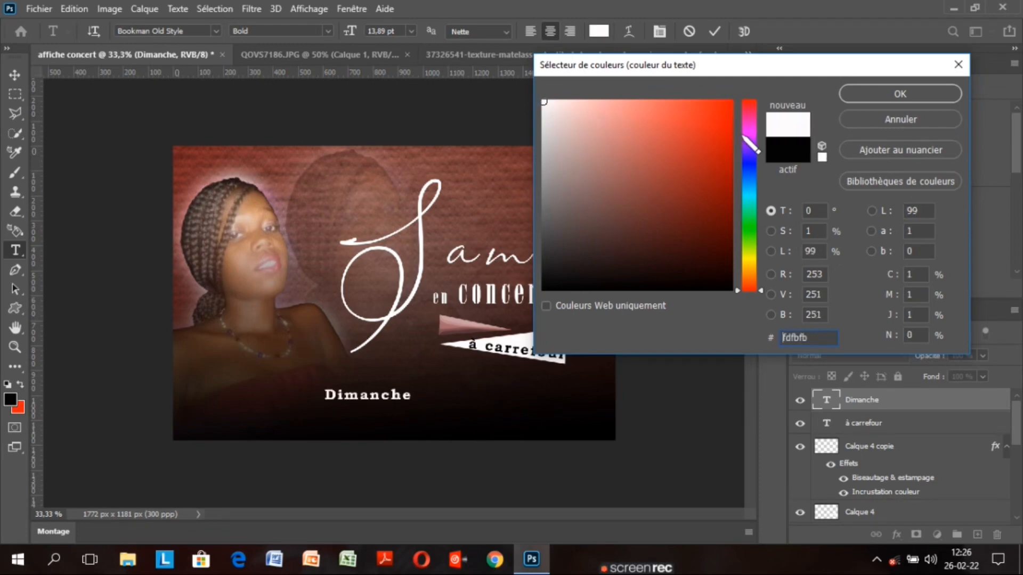
click(884, 94)
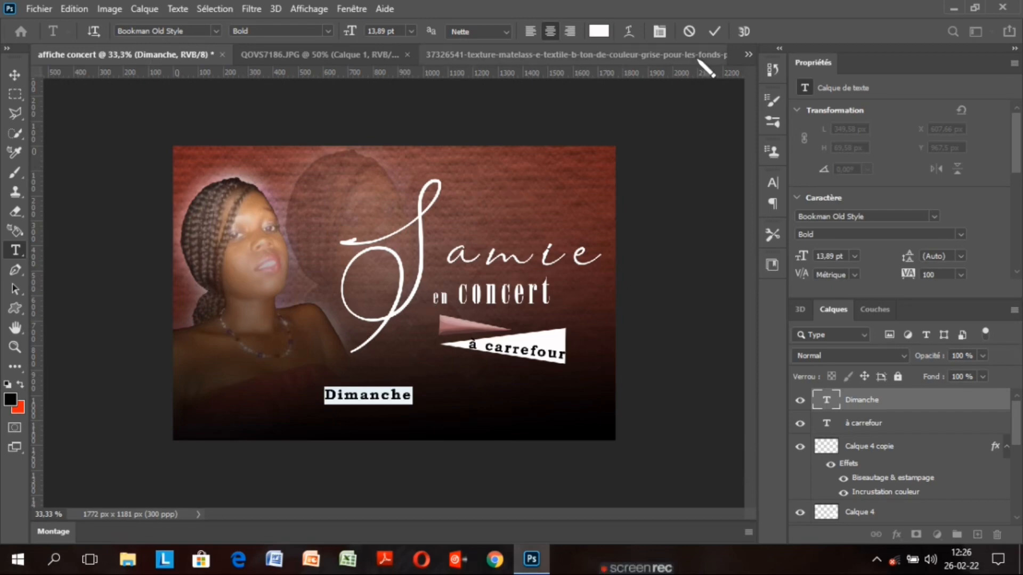
click(713, 32)
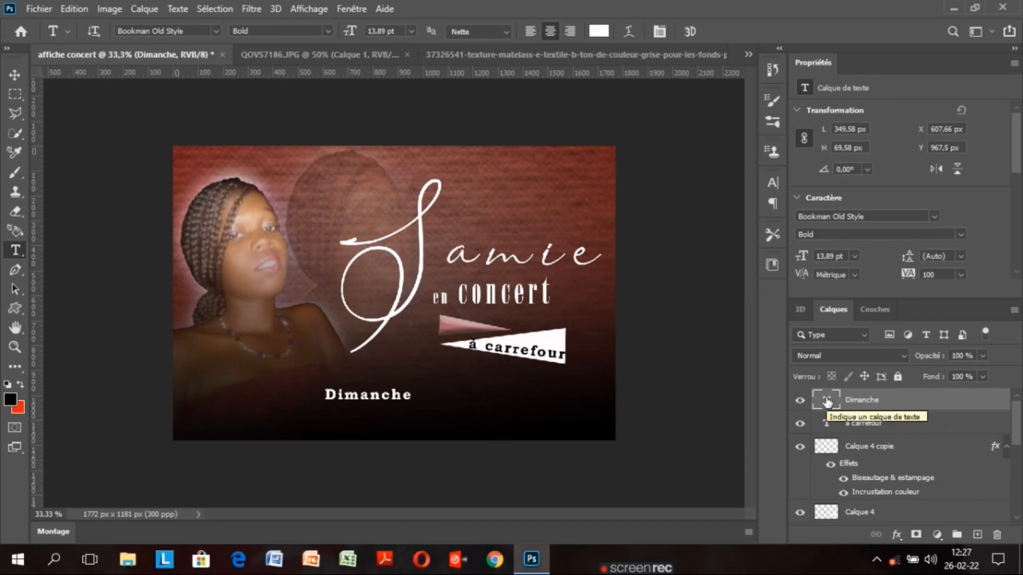
Resize Dimanche to 11.89 pt and move it up-right to about X 783, Y 896 px
double_click(827, 401)
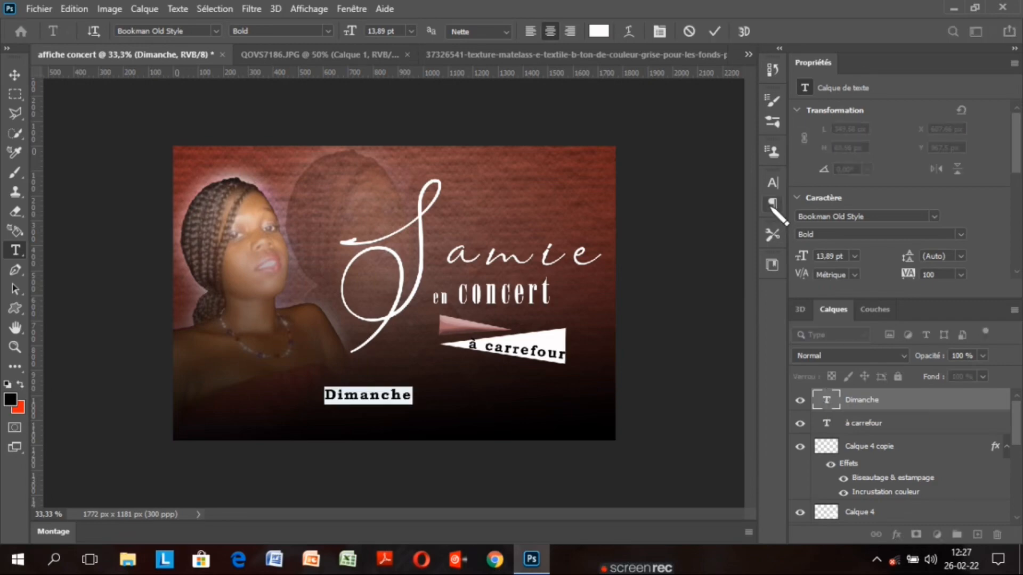
click(773, 184)
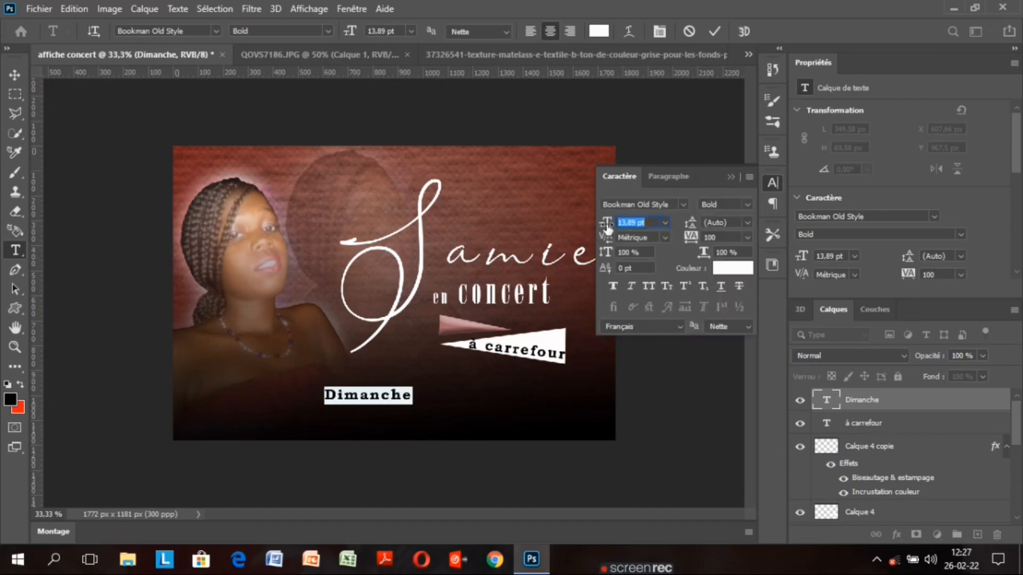
drag(606, 227, 604, 227)
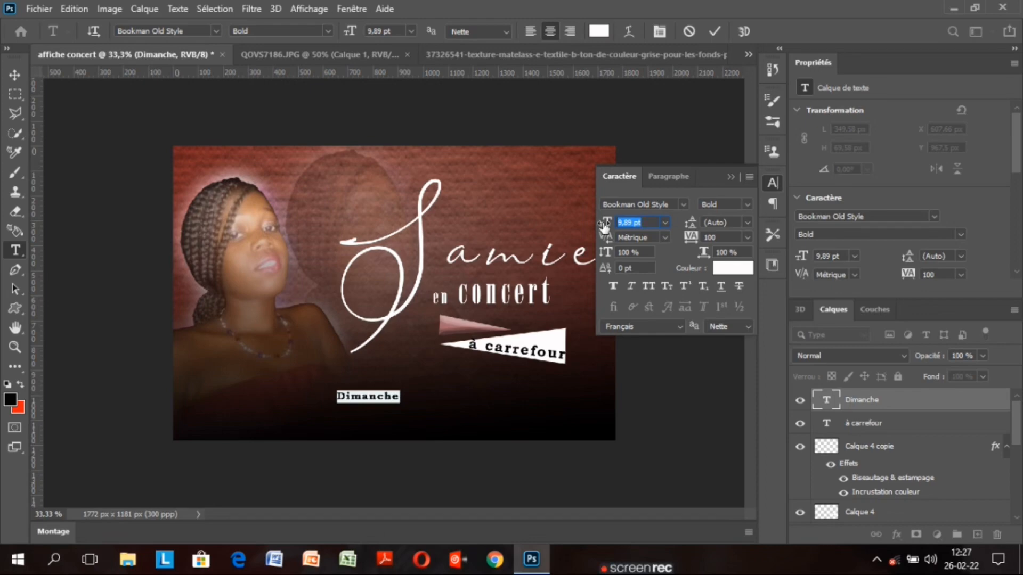
drag(604, 227, 605, 227)
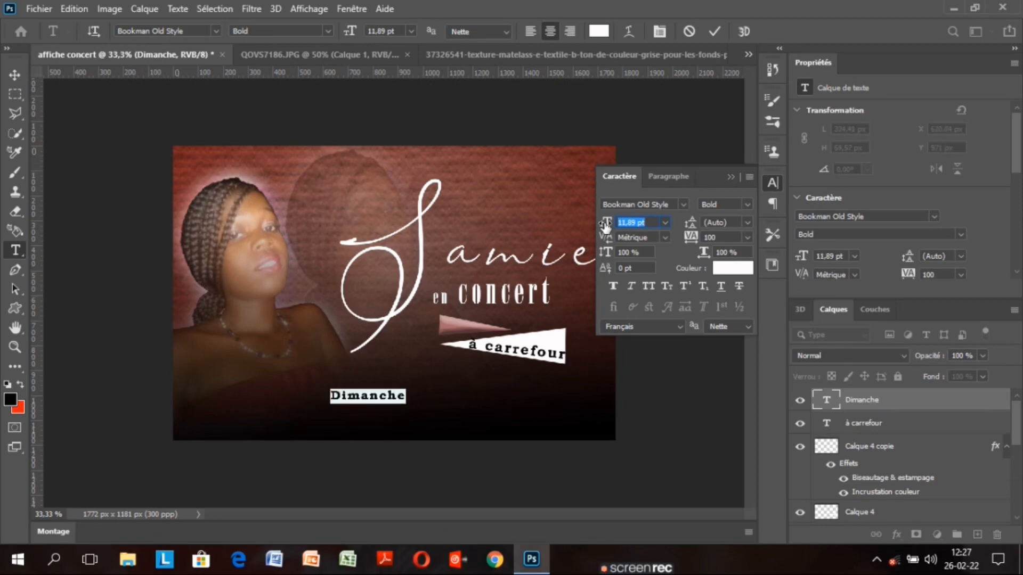
click(714, 31)
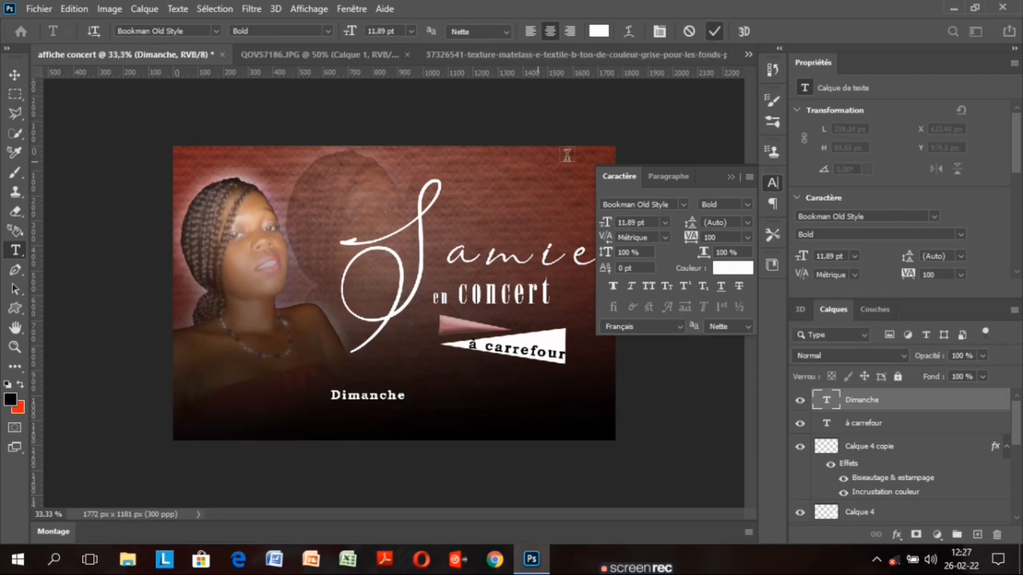
click(728, 174)
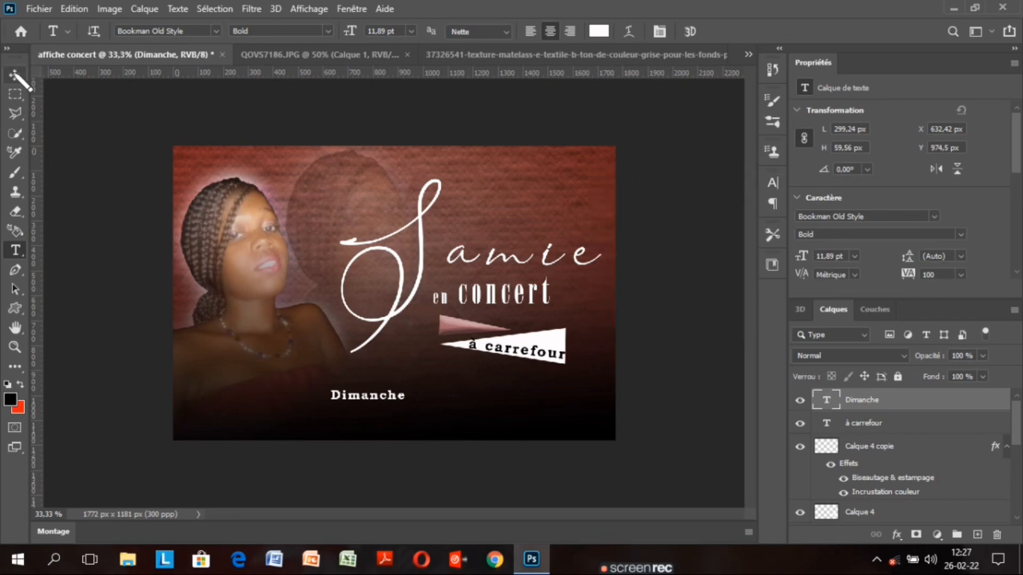
click(15, 76)
drag(370, 401, 400, 381)
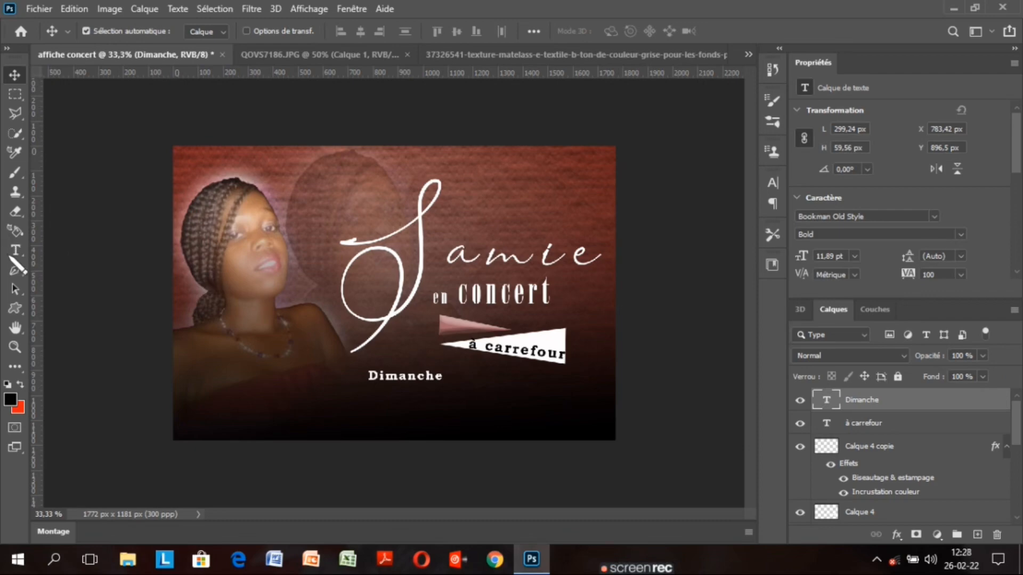
Set up the Rectangle tool with no fill and a dusty-pink outline
click(22, 318)
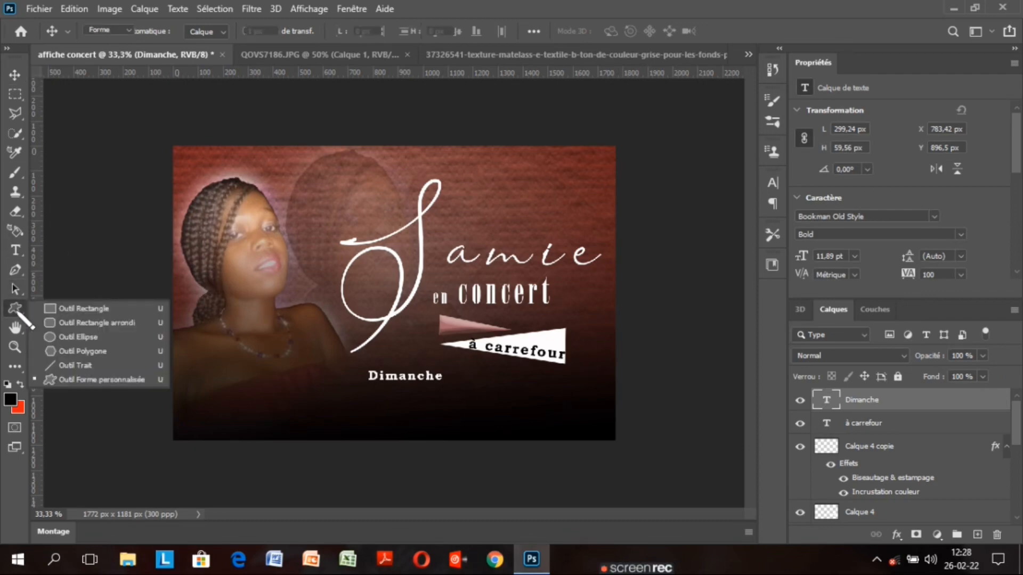
click(80, 309)
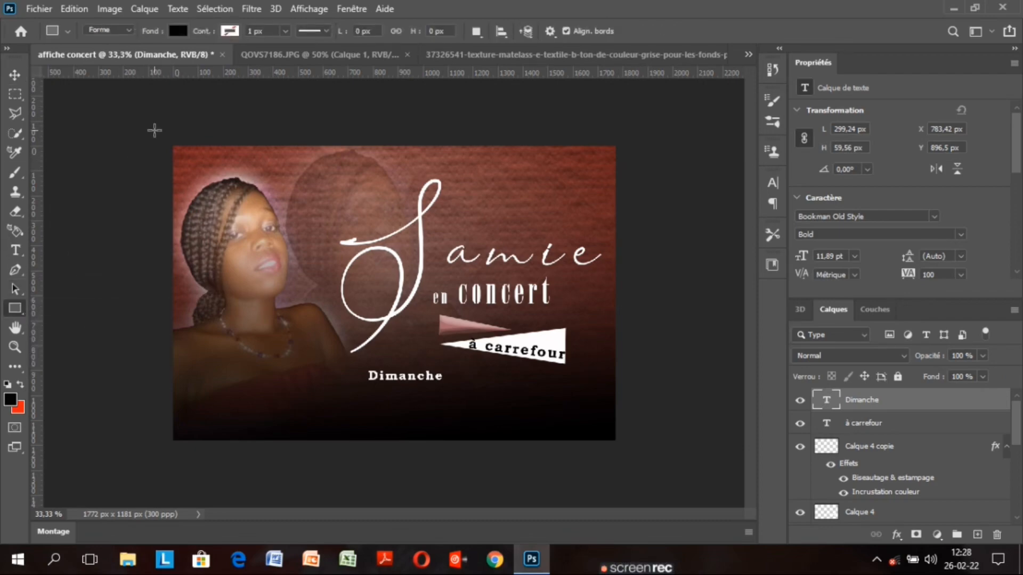
click(231, 31)
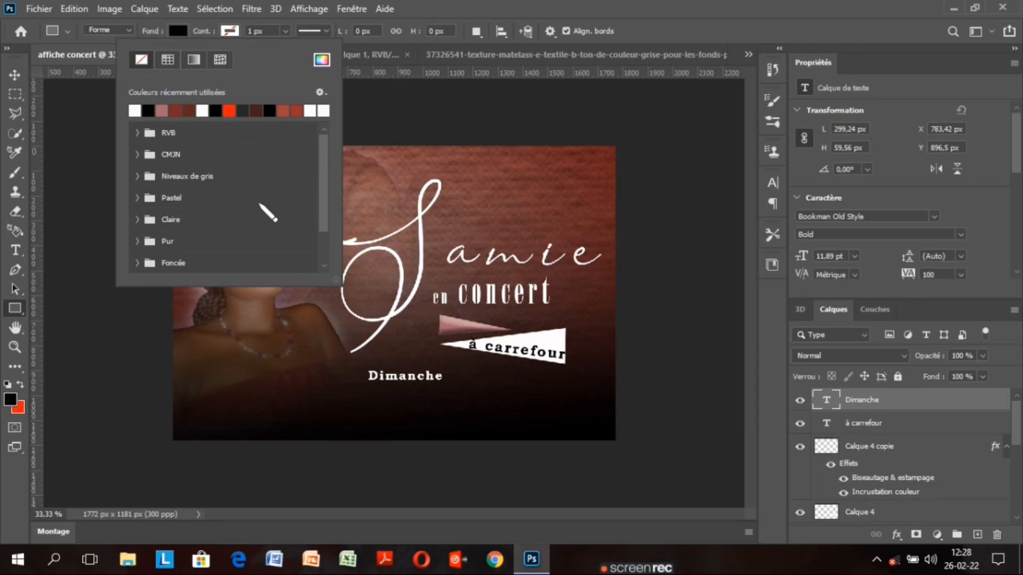
click(457, 326)
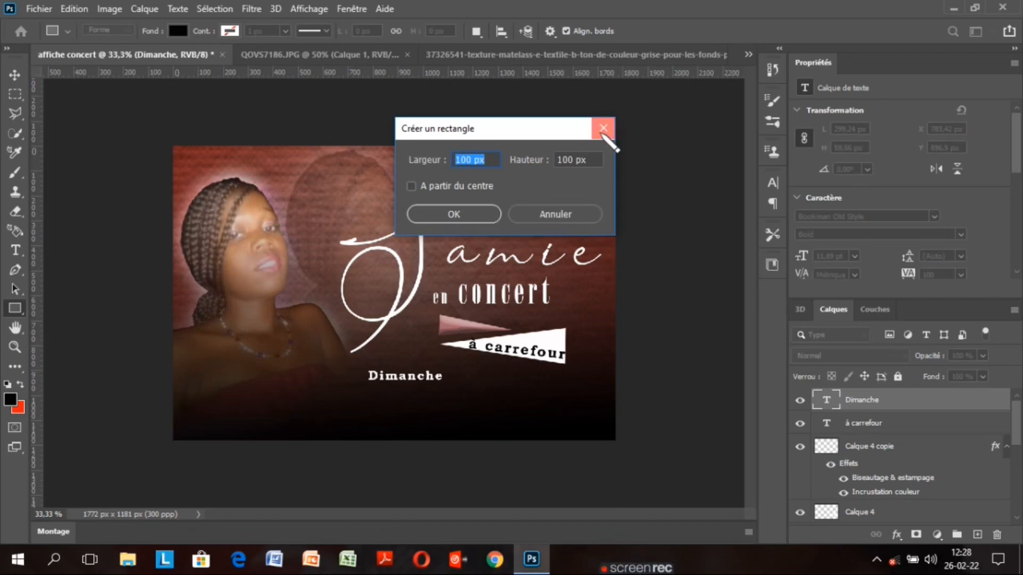
click(603, 130)
click(183, 32)
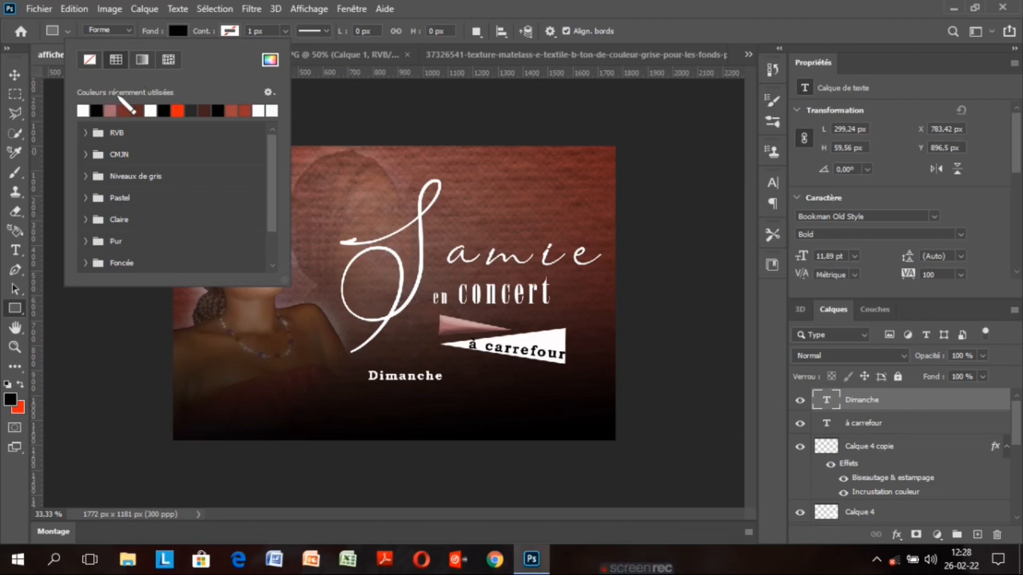
click(90, 59)
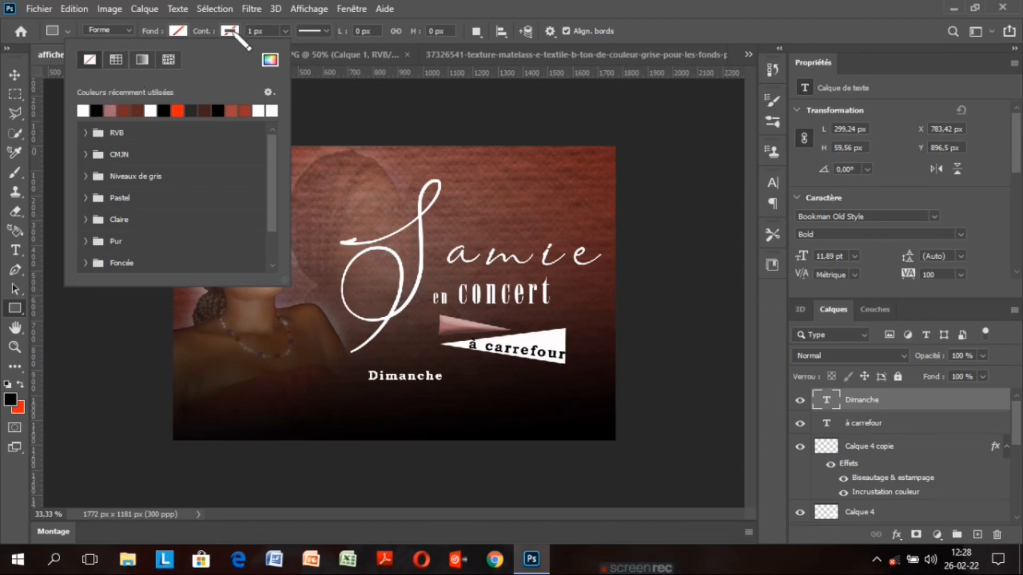
click(231, 31)
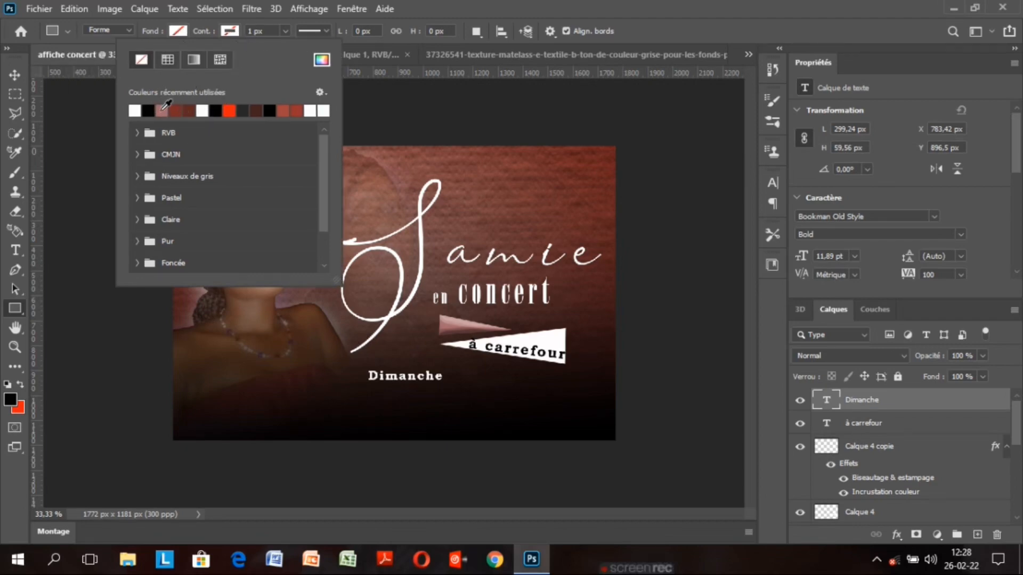
click(162, 109)
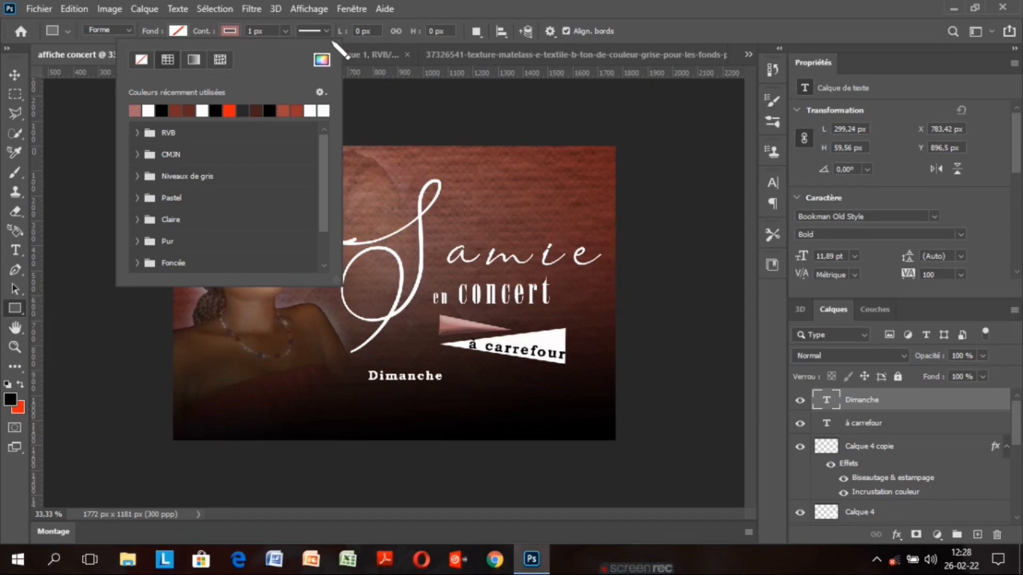
click(286, 31)
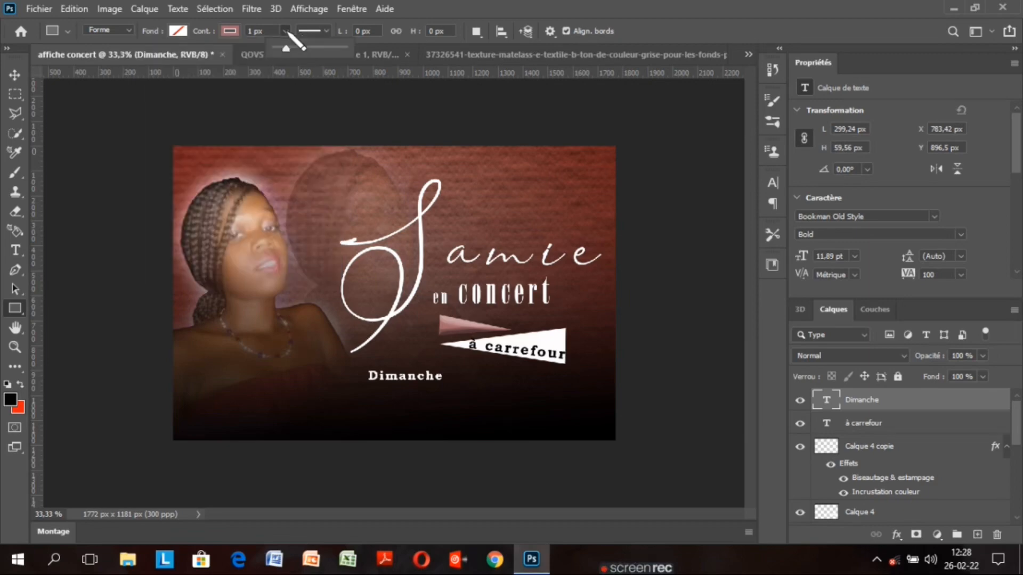
drag(286, 48, 282, 48)
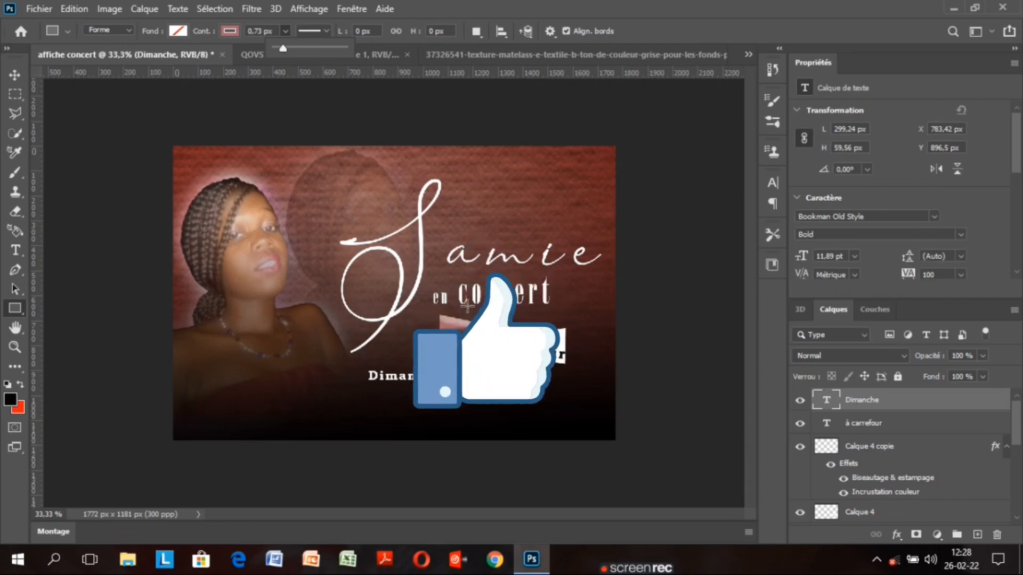
click(515, 7)
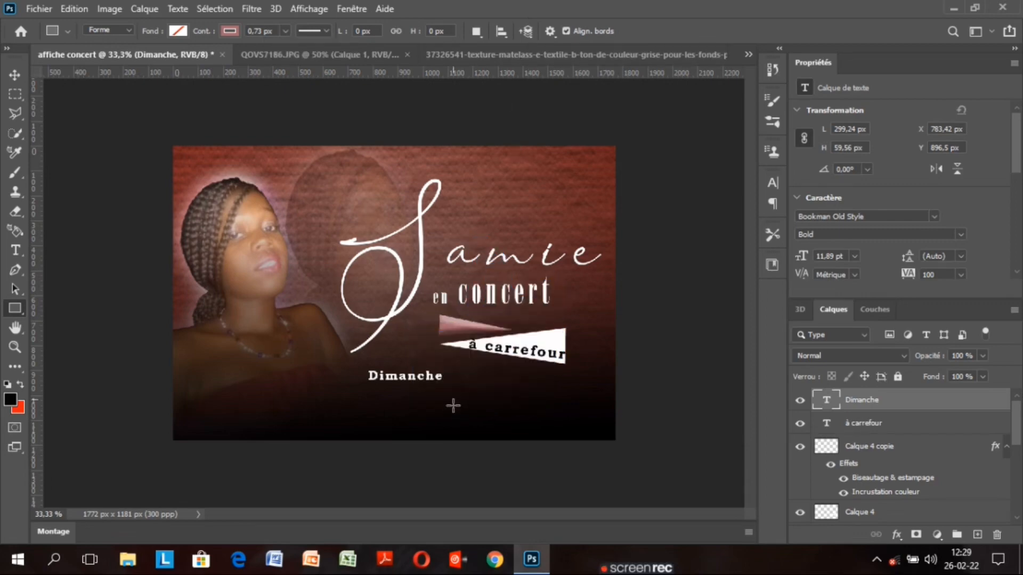
Set the outline to 1,96 px and draw the outlined rectangle beside Dimanche
drag(453, 406, 464, 387)
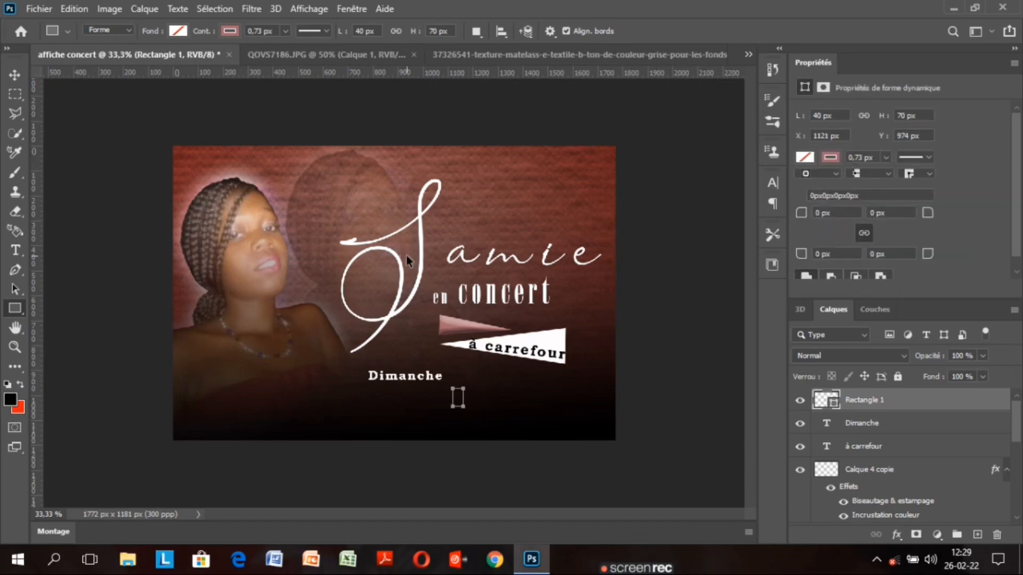
key(ctrl+z)
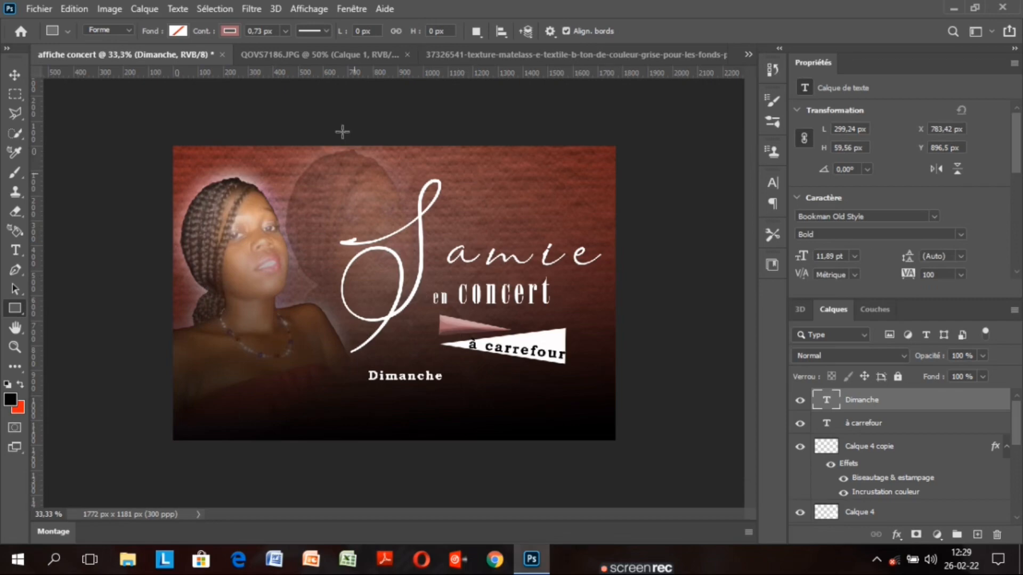
click(285, 30)
drag(285, 48, 284, 46)
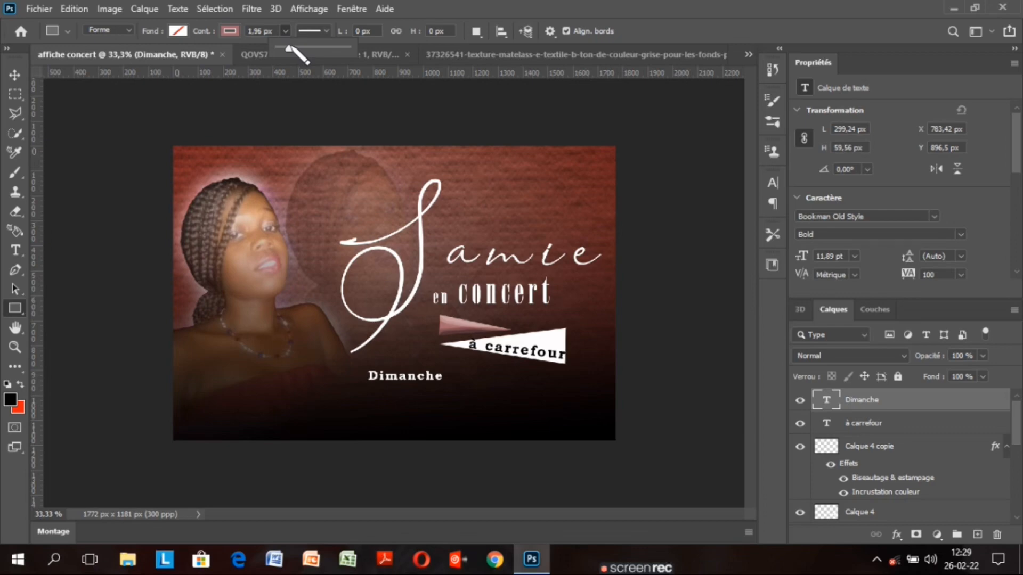
drag(286, 47, 289, 48)
drag(466, 370, 550, 406)
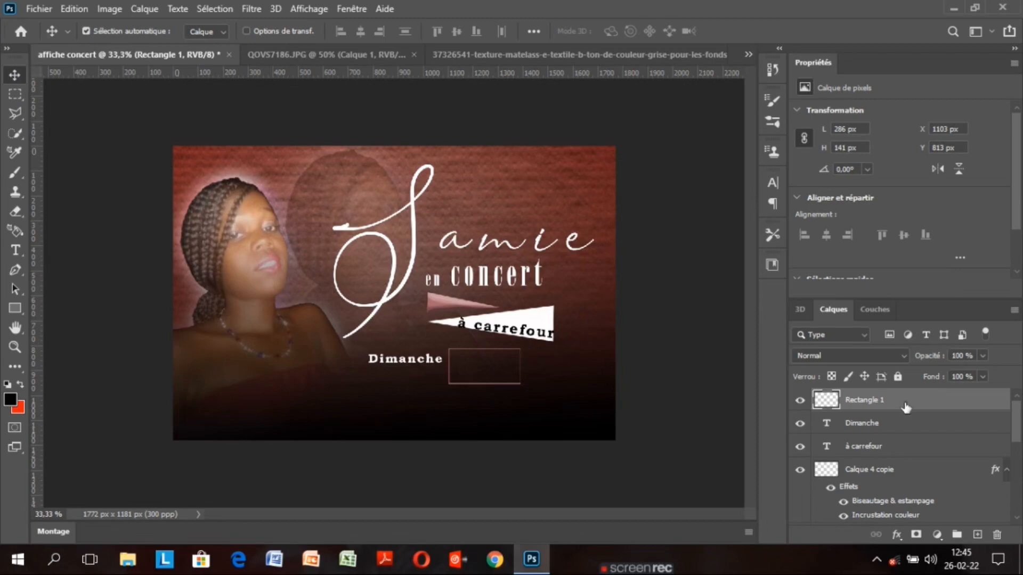
Narrow Rectangle 1 and nudge it up to about X 1105, Y 792 px, level with Dimanche
key(ctrl+t)
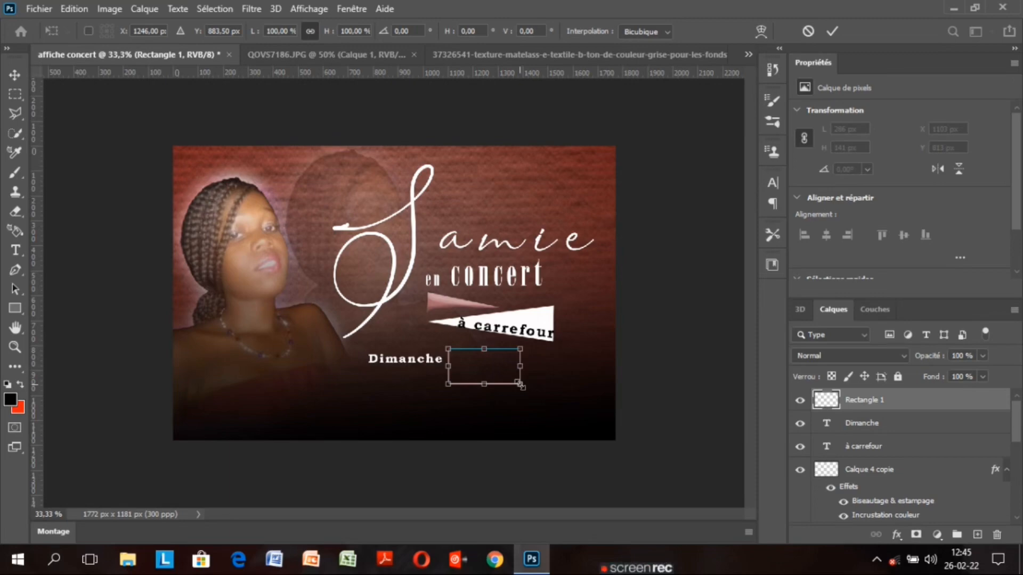
mouse_move(522, 386)
mouse_down()
mouse_move(493, 390)
mouse_move(503, 389)
mouse_up()
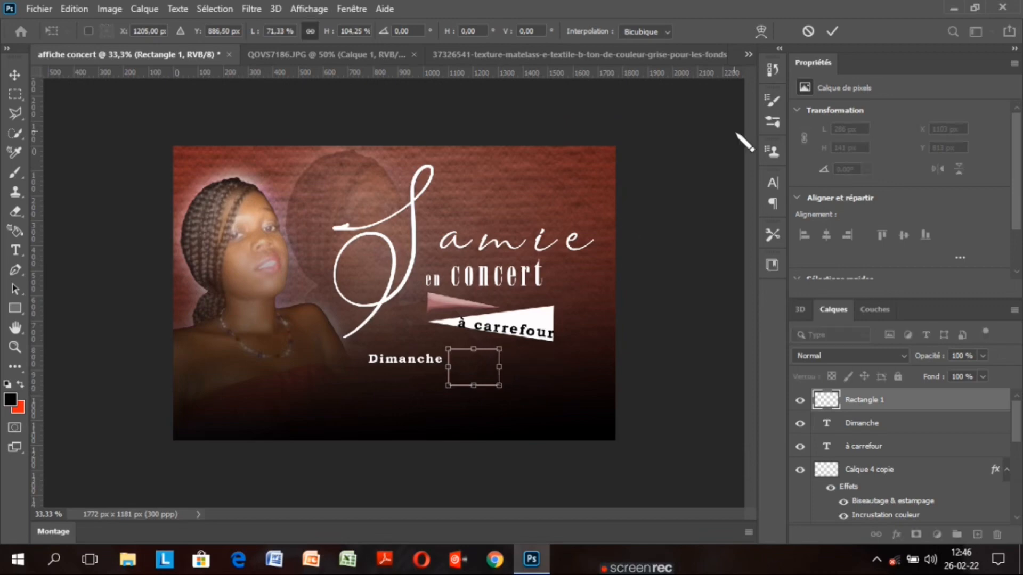
click(831, 30)
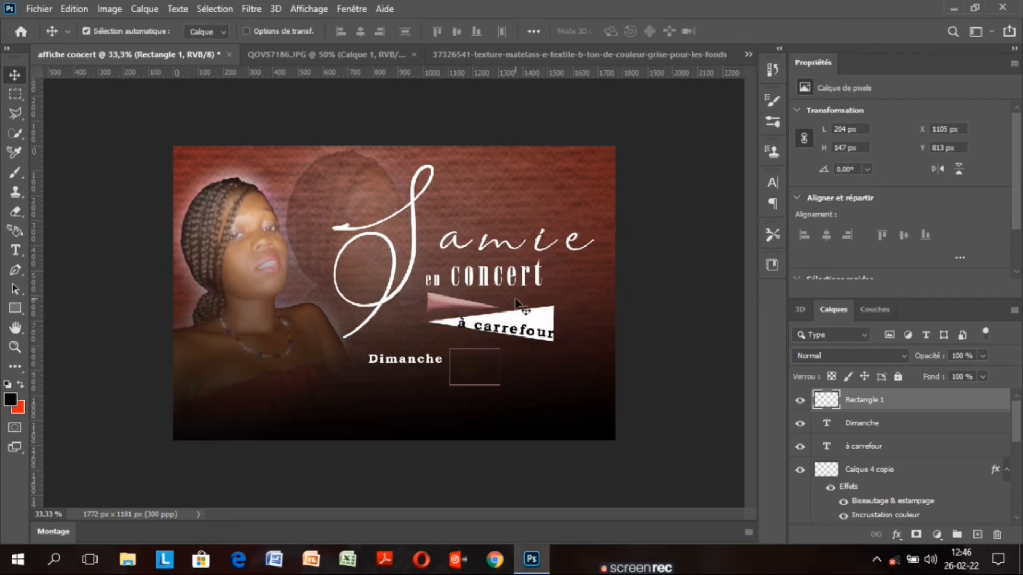
key(Up)
key(Up)
key(Up)
key(Up)
key(Up)
key(Up)
key(Up)
key(Up)
key(Up)
key(Up)
key(Up)
key(Up)
key(Up)
key(Up)
key(Up)
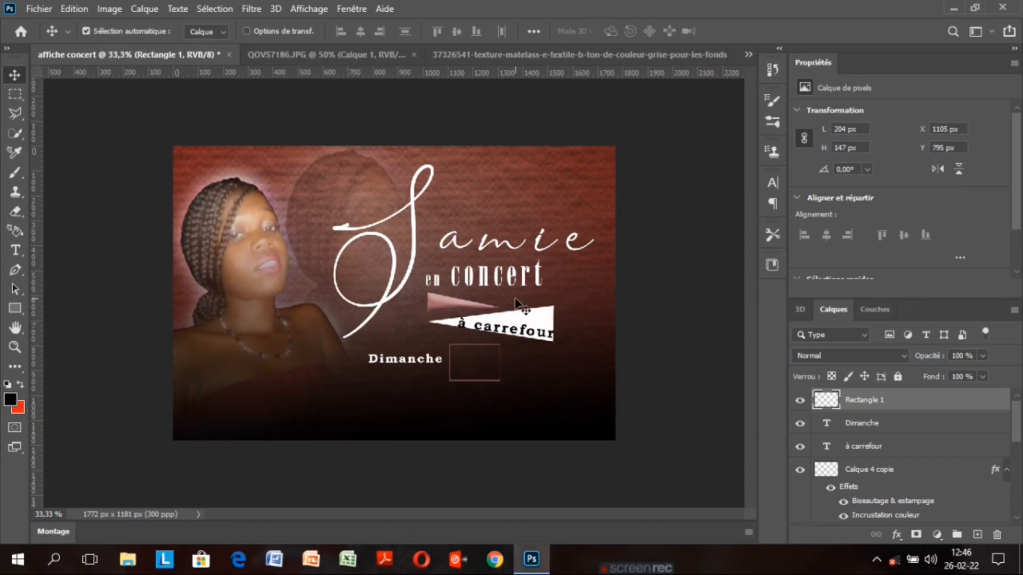
key(Up)
key(Up)
key(Up)
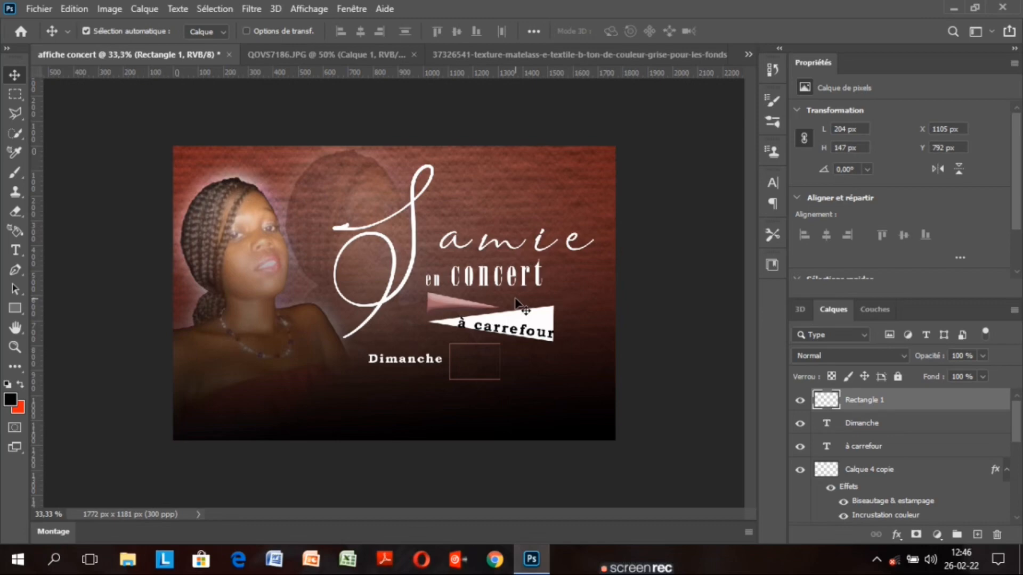
click(895, 434)
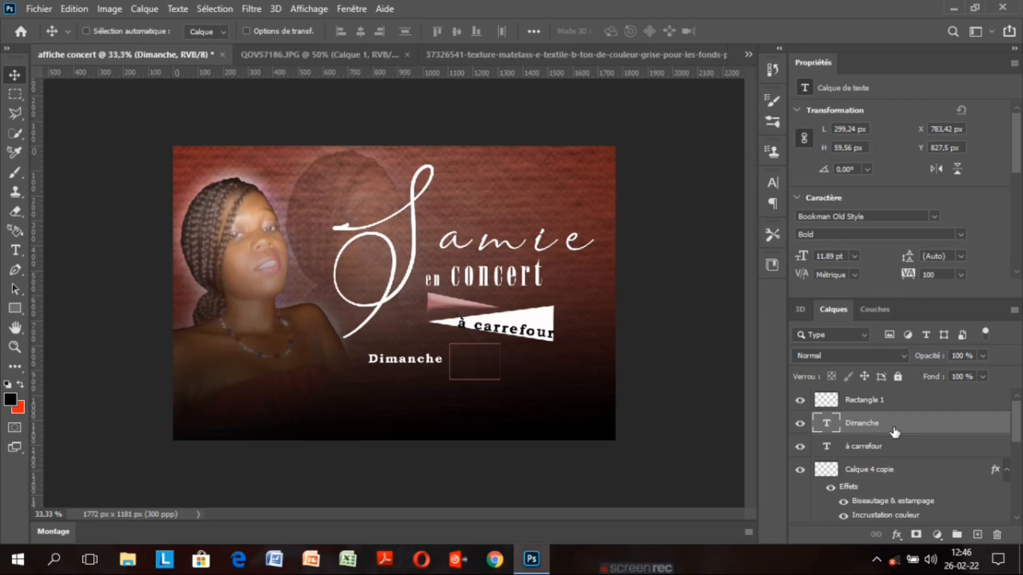
Rotate Dimanche 90° counter-clockwise, scale it down and place it along the rectangle's left side
key(ctrl+t)
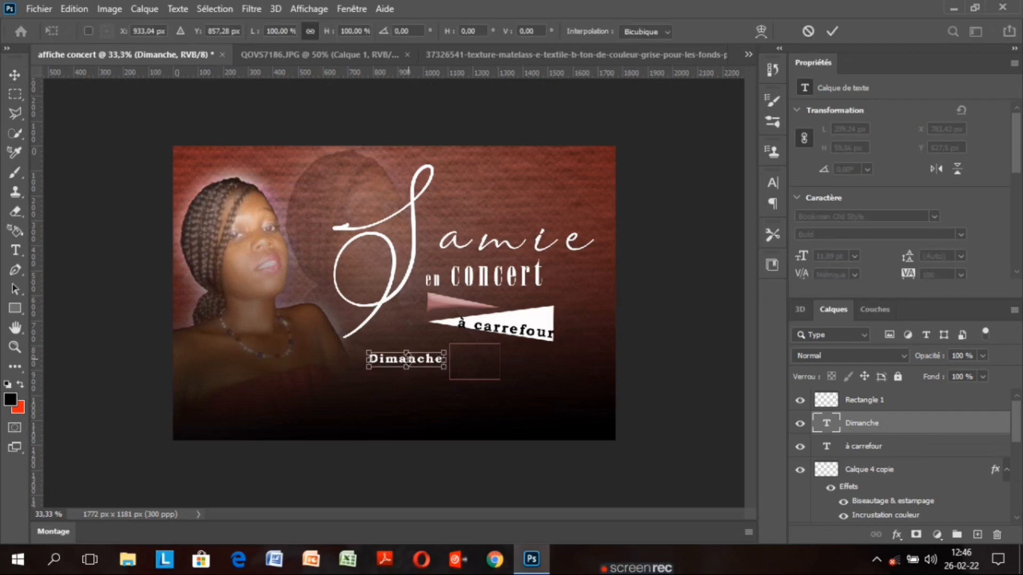
right_click(395, 364)
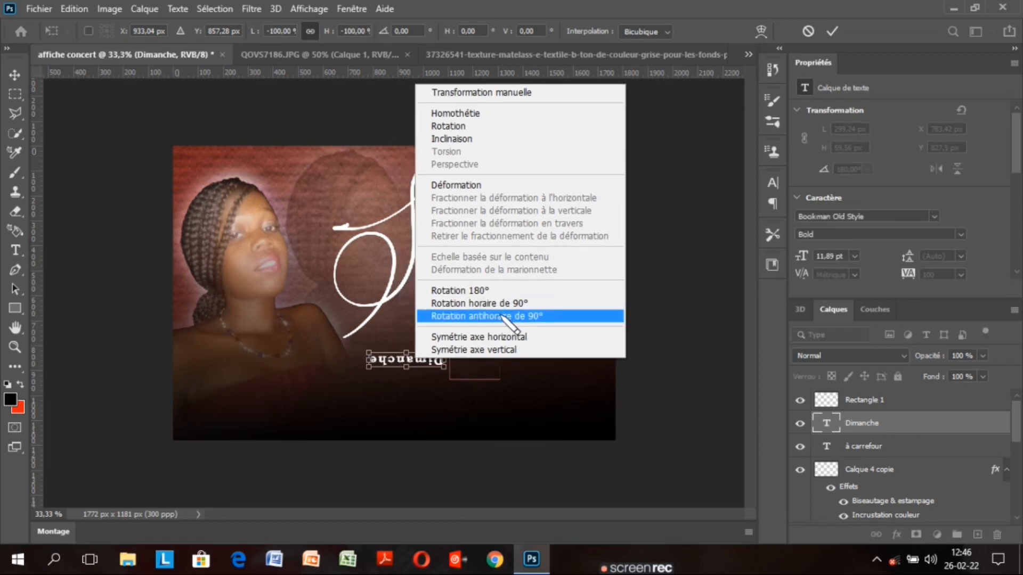
click(503, 317)
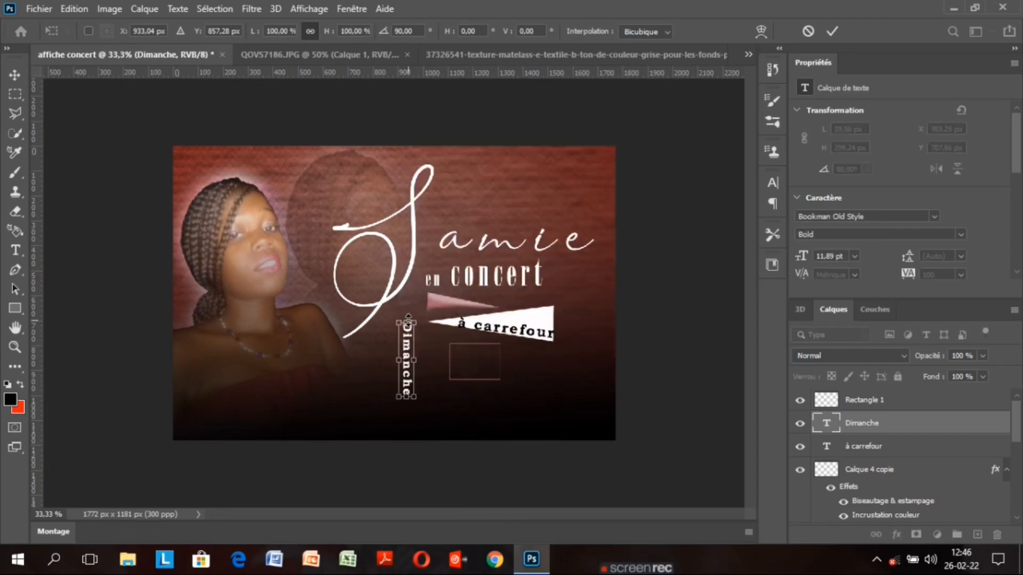
drag(408, 318, 435, 353)
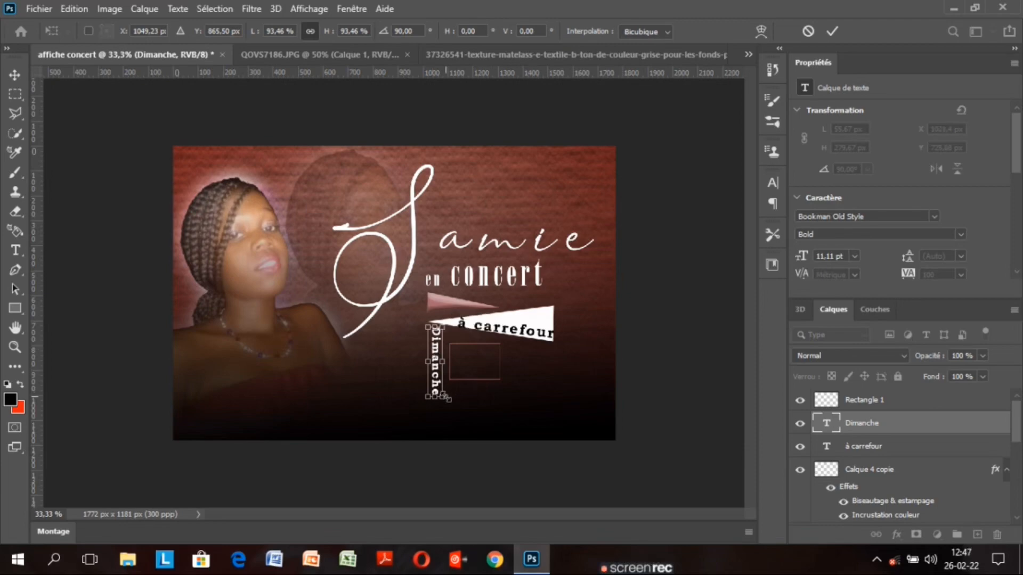
drag(446, 397, 438, 383)
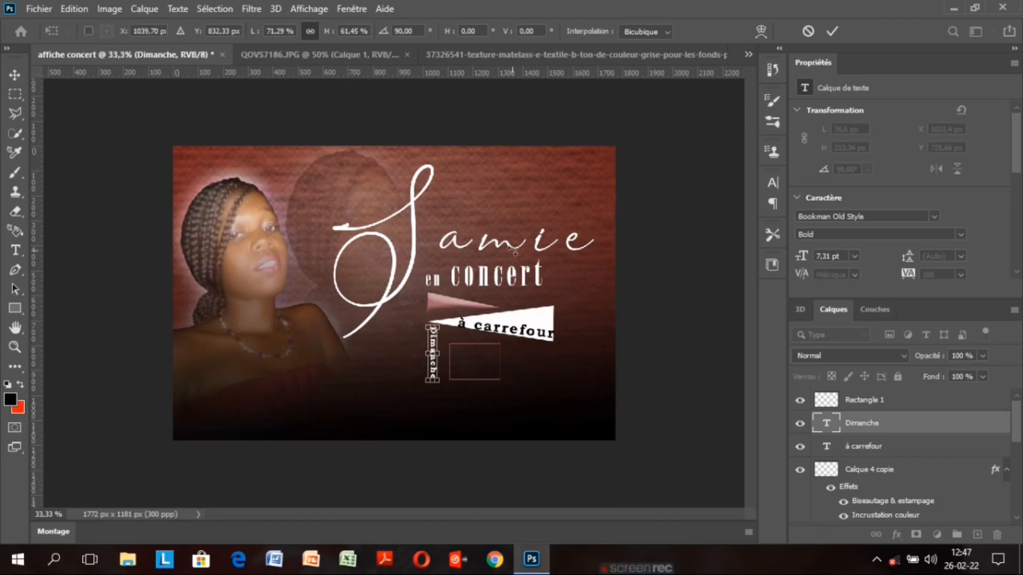
drag(435, 346, 444, 348)
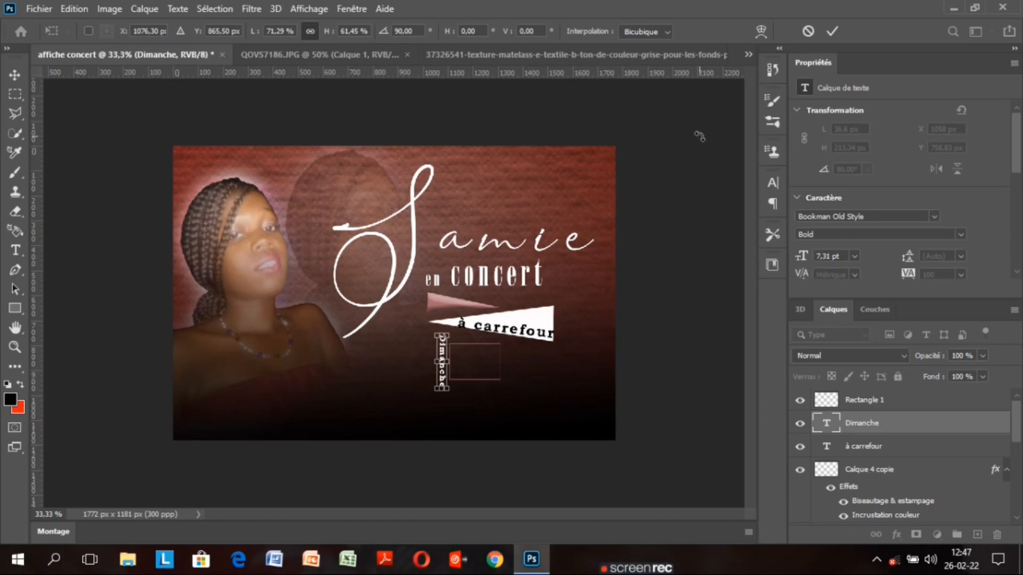
click(832, 32)
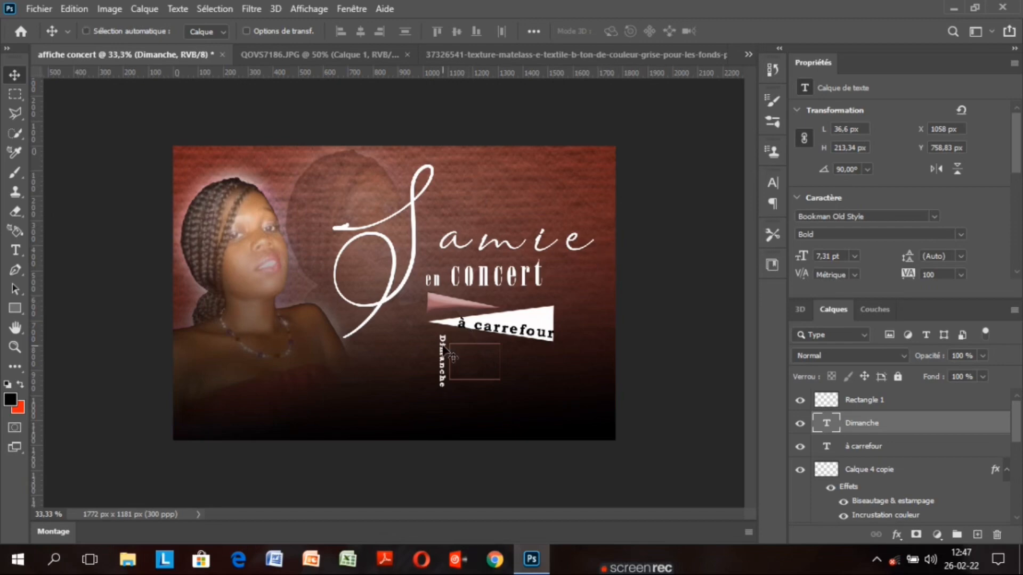
Rescale and reposition the vertical Dimanche text slightly with Free Transform
key(ctrl+t)
mouse_move(437, 363)
mouse_down()
mouse_move(427, 364)
mouse_move(442, 380)
mouse_up()
drag(433, 345, 436, 349)
click(831, 31)
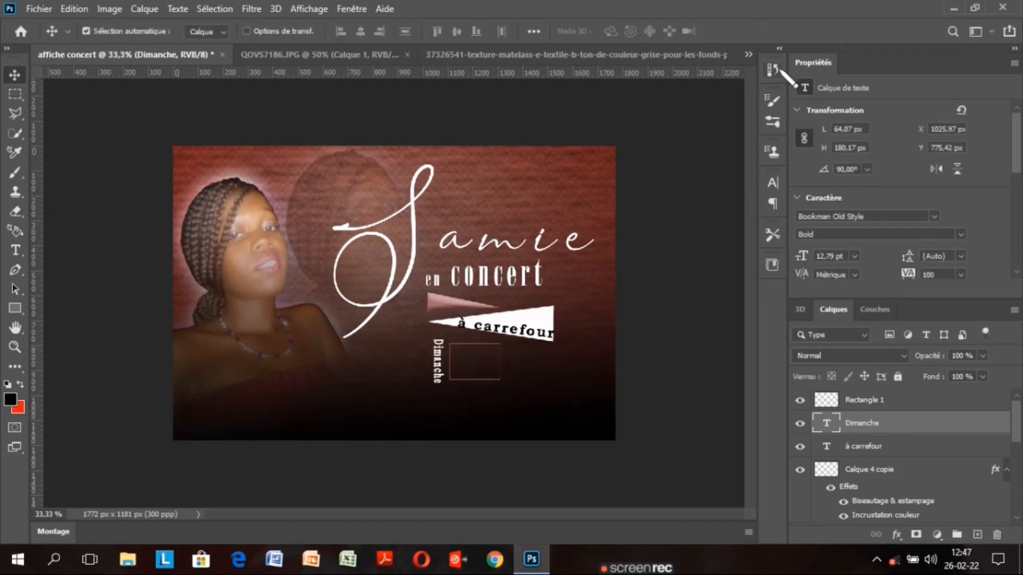
Duplicate the Dimanche layer, move the copy aside, then delete the duplicate
key(ctrl+j)
double_click(439, 354)
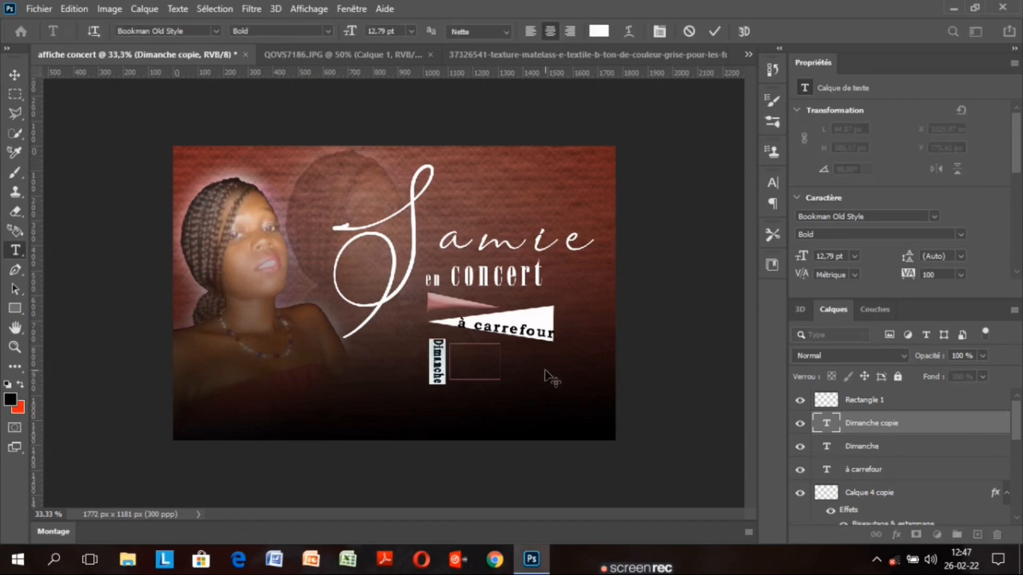
click(545, 371)
drag(438, 362, 463, 362)
double_click(827, 426)
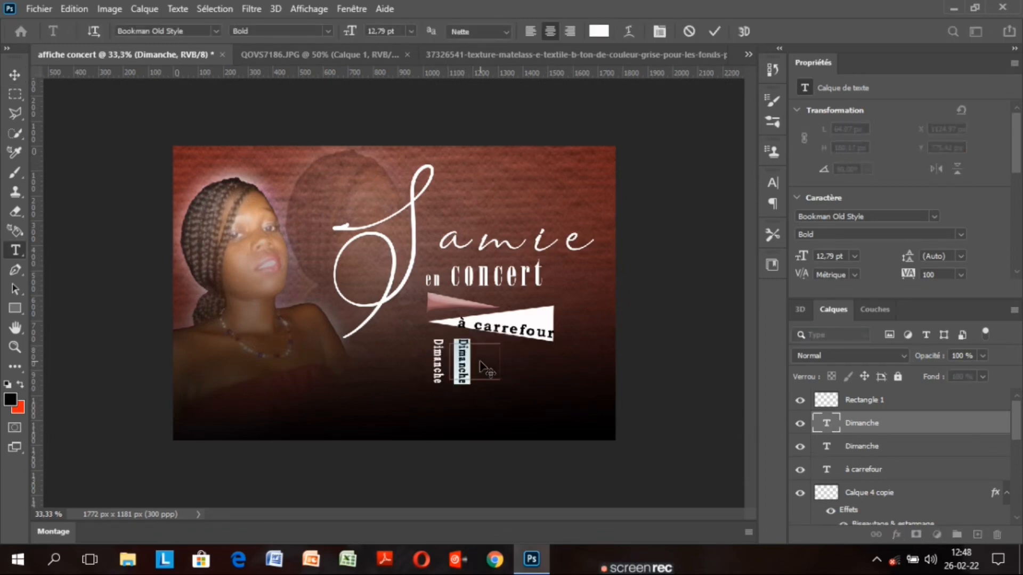
click(15, 75)
right_click(912, 423)
click(813, 90)
click(459, 219)
Add a '27' text layer inside the rectangle outline and enlarge it to 25,89 pt
click(15, 251)
double_click(470, 407)
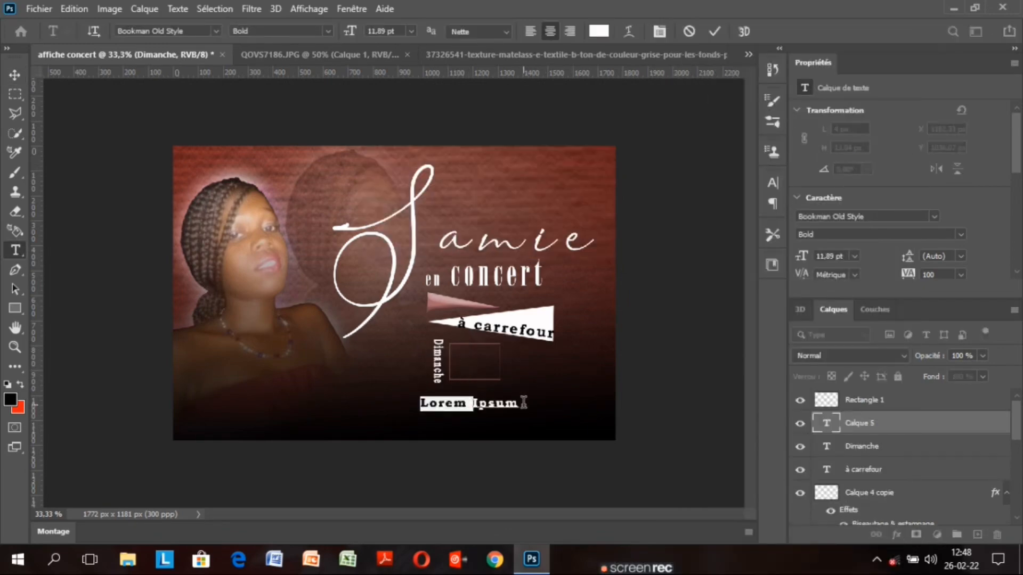
key(BackSpace)
double_click(482, 404)
text(27)
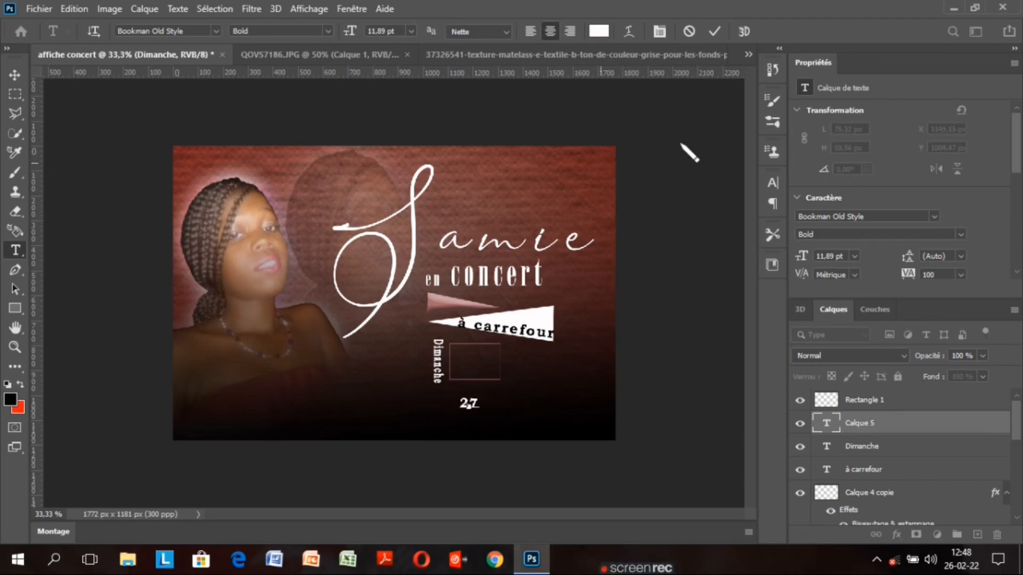
click(714, 31)
click(15, 75)
drag(469, 406, 474, 364)
double_click(828, 424)
drag(349, 32, 357, 33)
click(711, 32)
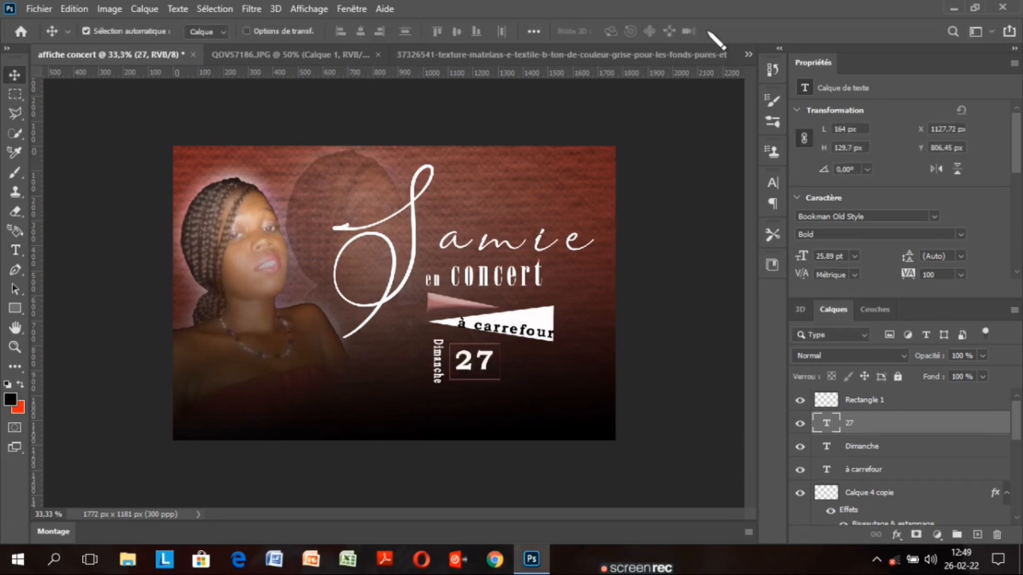
Duplicate the Dimanche layer, move the copy right of the 27 and flip it horizontally
click(904, 447)
key(ctrl+k)
click(906, 76)
key(ctrl+j)
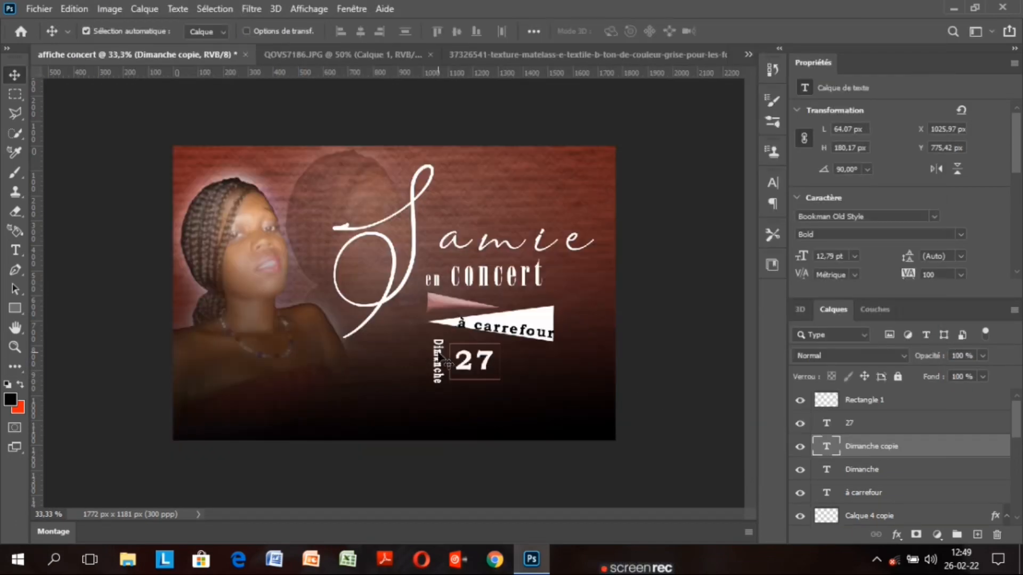
drag(437, 354, 510, 357)
key(ctrl+t)
right_click(507, 354)
click(599, 335)
Try several rotations on the Dimanche copy, delete it, then duplicate the 27 text
right_click(512, 358)
click(585, 315)
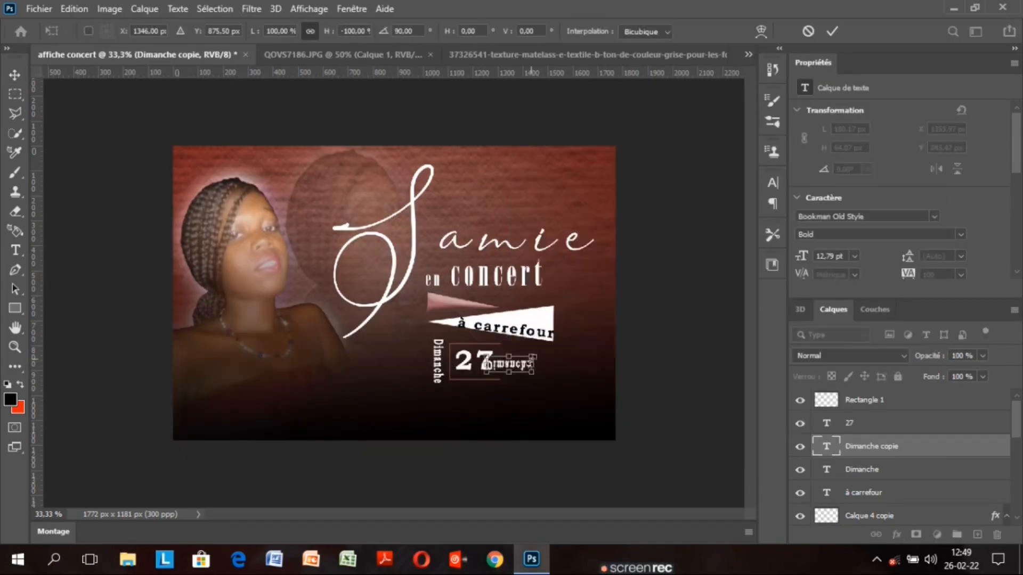
right_click(516, 363)
click(610, 343)
right_click(514, 365)
click(591, 345)
right_click(515, 364)
click(600, 324)
right_click(512, 356)
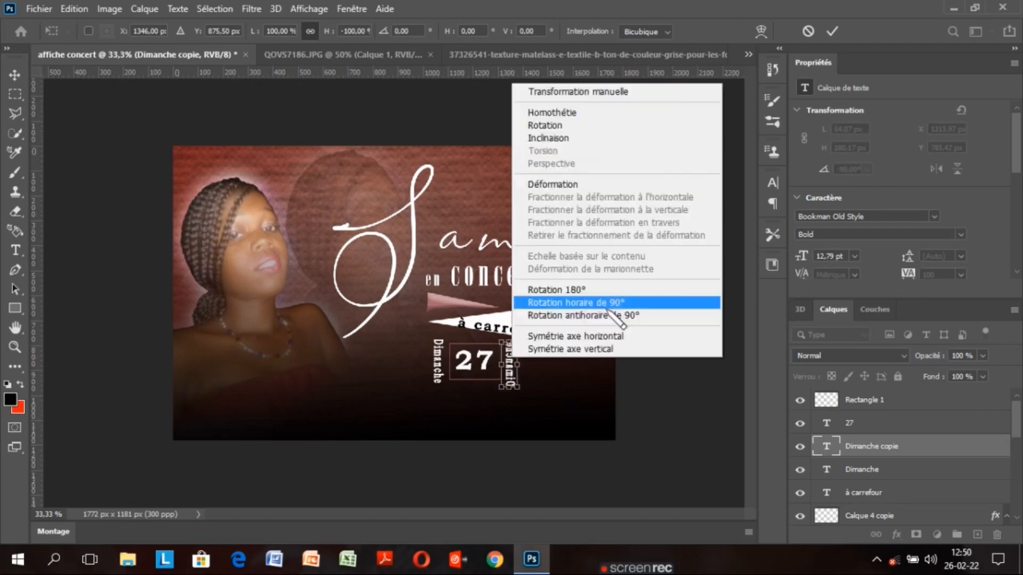
click(607, 304)
key(Return)
click(996, 535)
click(464, 219)
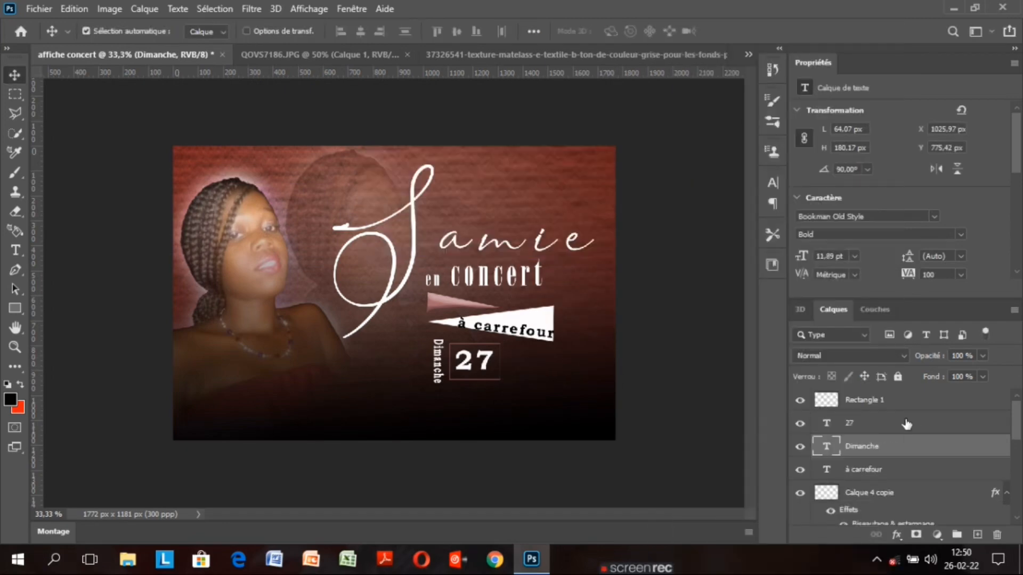
click(906, 424)
key(ctrl+j)
Place 'Mars' right of the 27 and a duplicated '18H' line below it
drag(495, 366, 543, 366)
text(Mars)
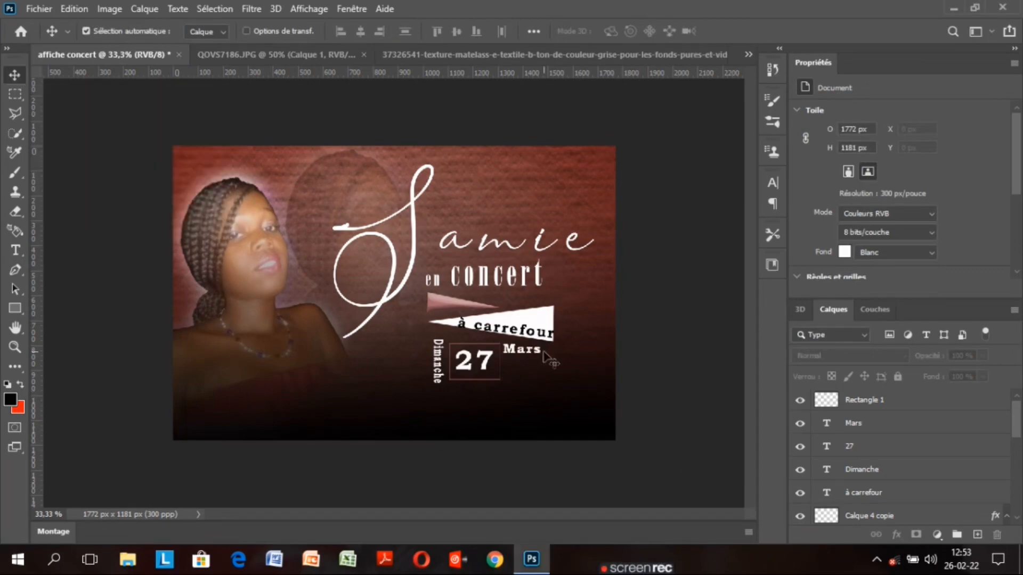
click(906, 424)
key(ctrl+j)
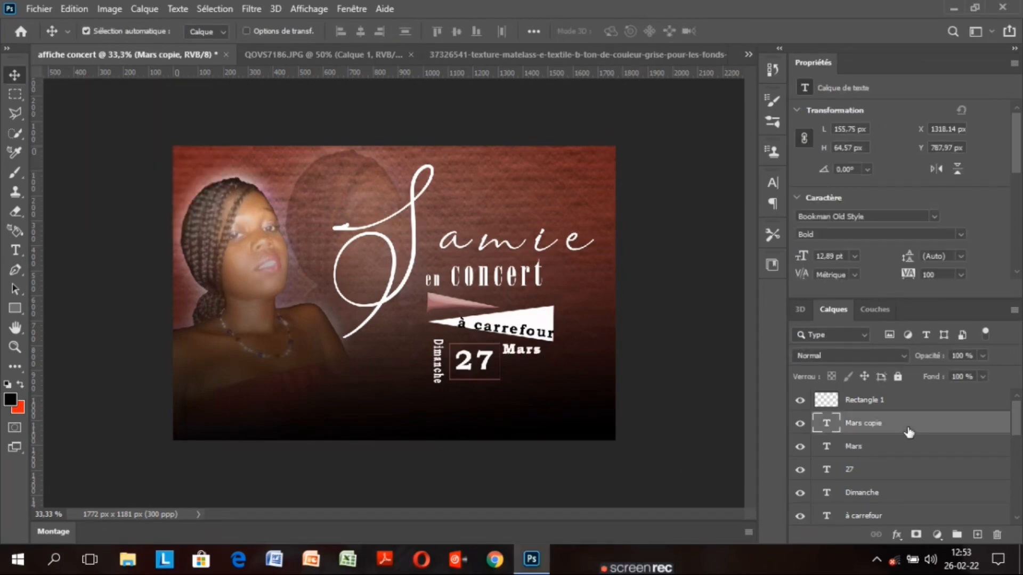
key(shift+Down)
key(shift+Down)
key(shift+Down)
key(shift+Down)
key(shift+Down)
key(shift+Down)
key(shift+Down)
key(shift+Down)
key(shift+Down)
double_click(826, 423)
text(18H)
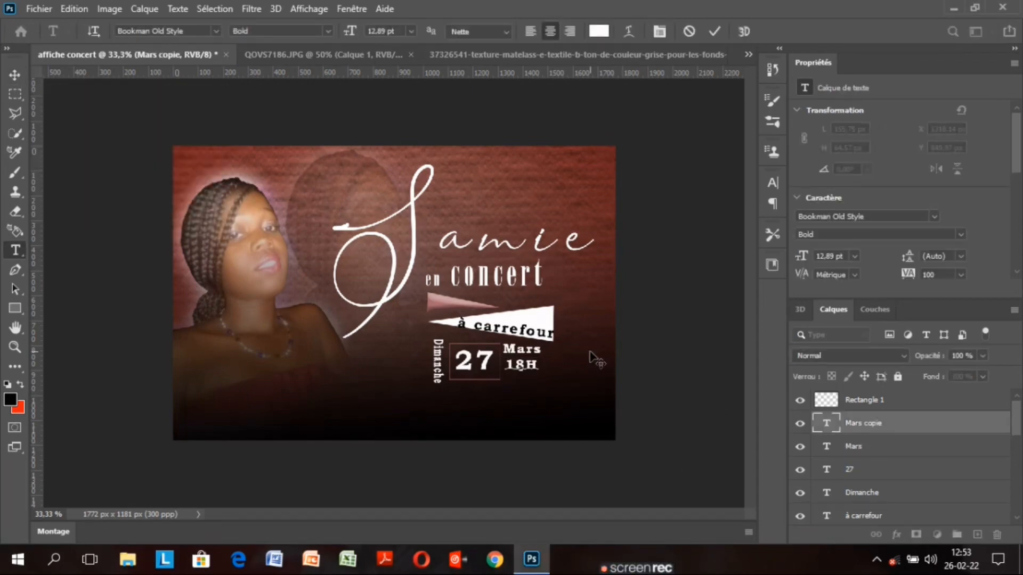
click(715, 31)
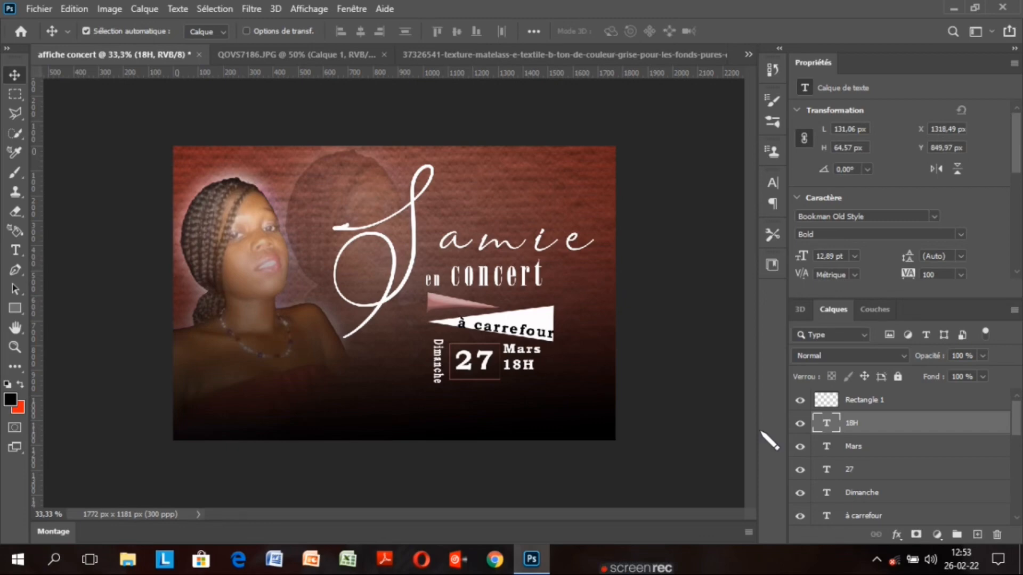
click(890, 452)
key(Up)
key(Up)
key(Up)
key(Up)
key(Up)
key(Up)
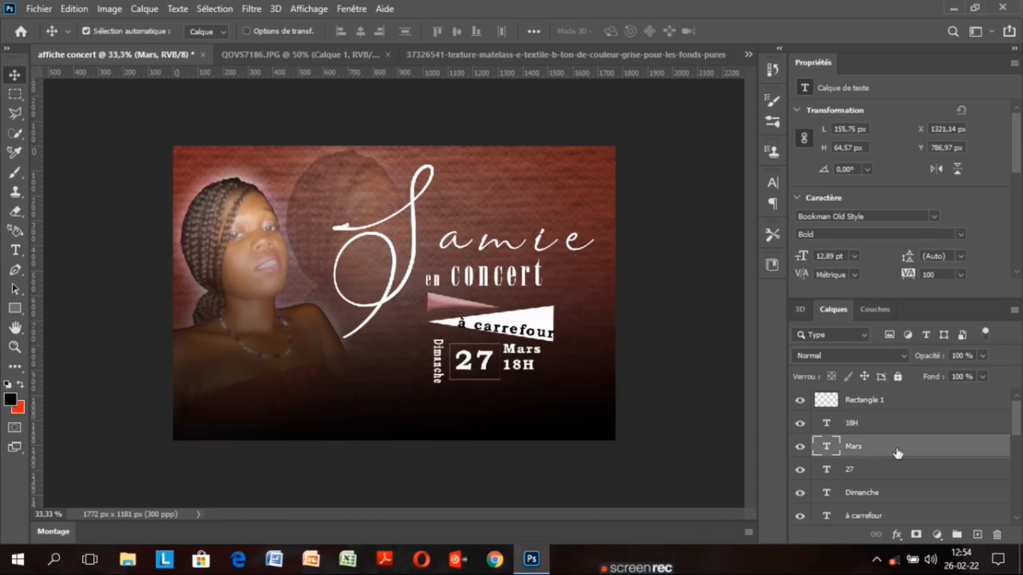
Make the H of 18H superscript in the Character settings
click(863, 423)
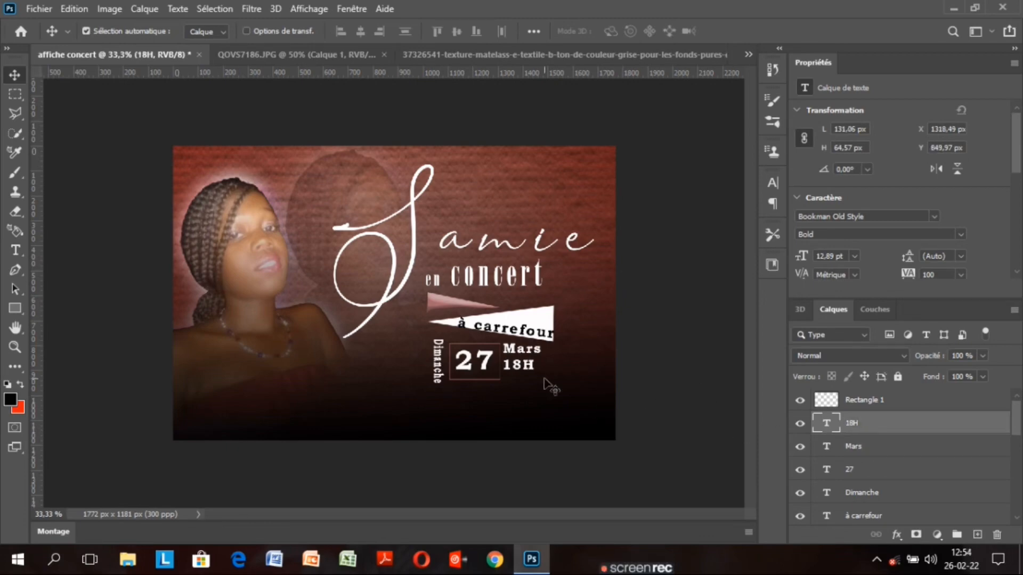
double_click(534, 366)
drag(536, 366, 519, 365)
click(772, 182)
click(695, 289)
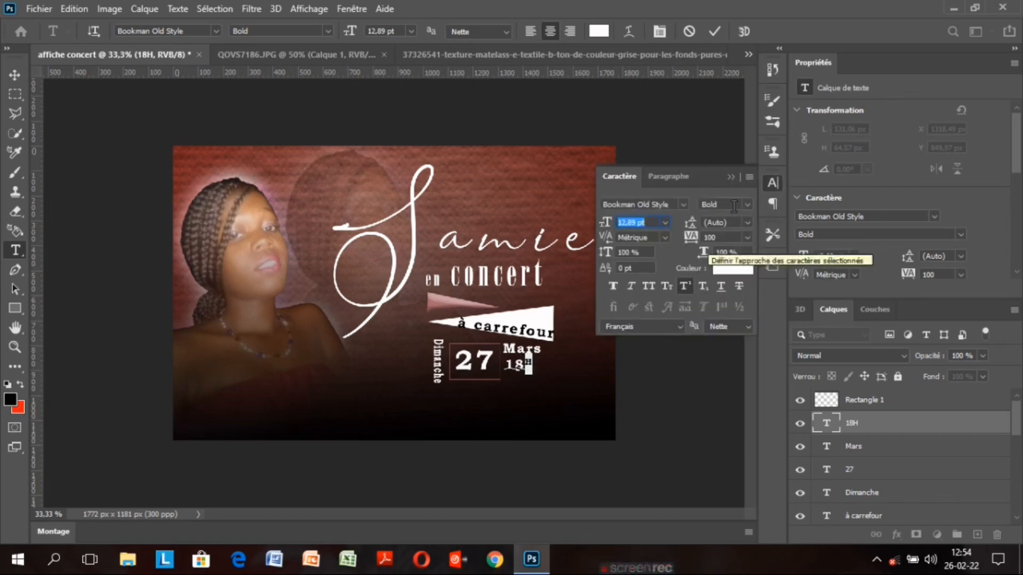
click(715, 31)
key(v)
Duplicate the 18H line below as 'PM' and nudge 18H up slightly
key(ctrl+j)
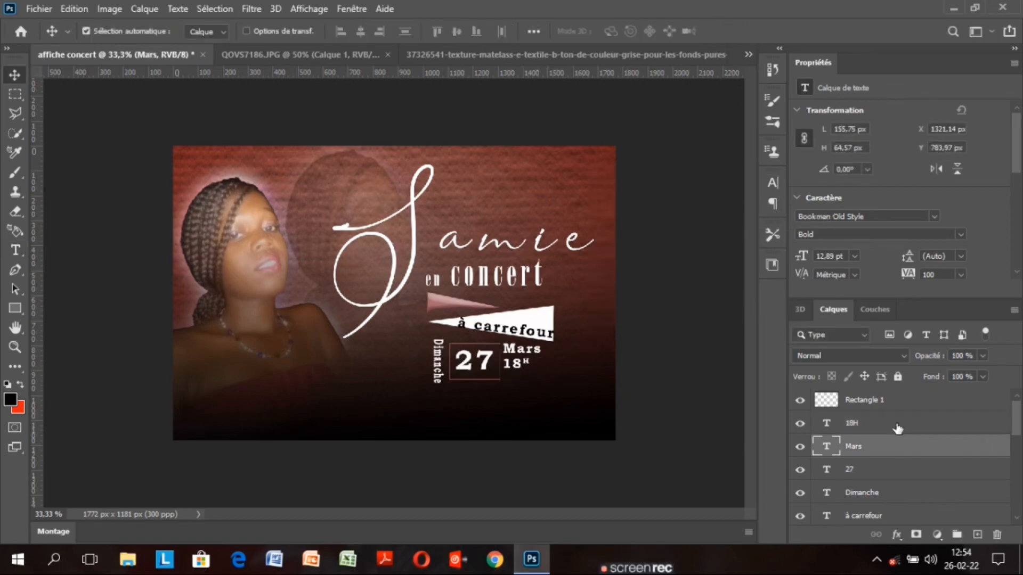
key(shift+Down)
key(shift+Down)
key(shift+Down)
key(shift+Down)
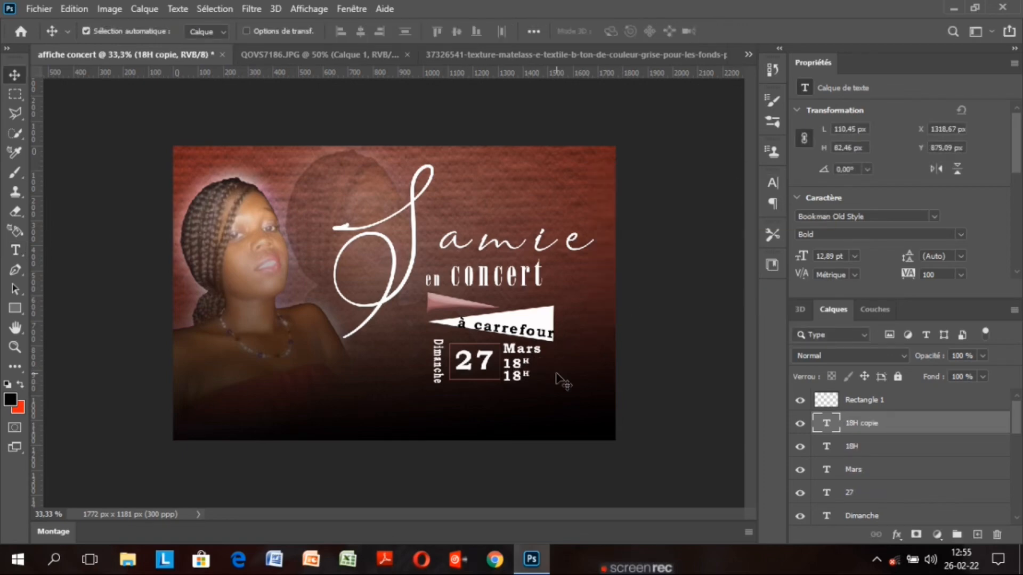
double_click(516, 372)
text(PM)
click(715, 35)
click(15, 75)
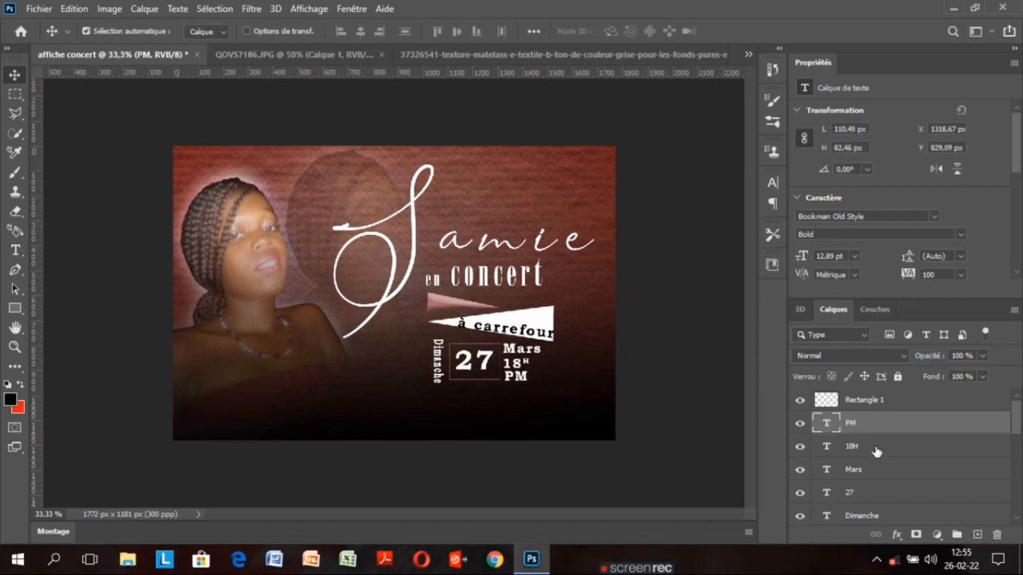
click(875, 447)
key(Up)
key(Up)
key(Up)
drag(1018, 414, 1019, 469)
click(863, 463)
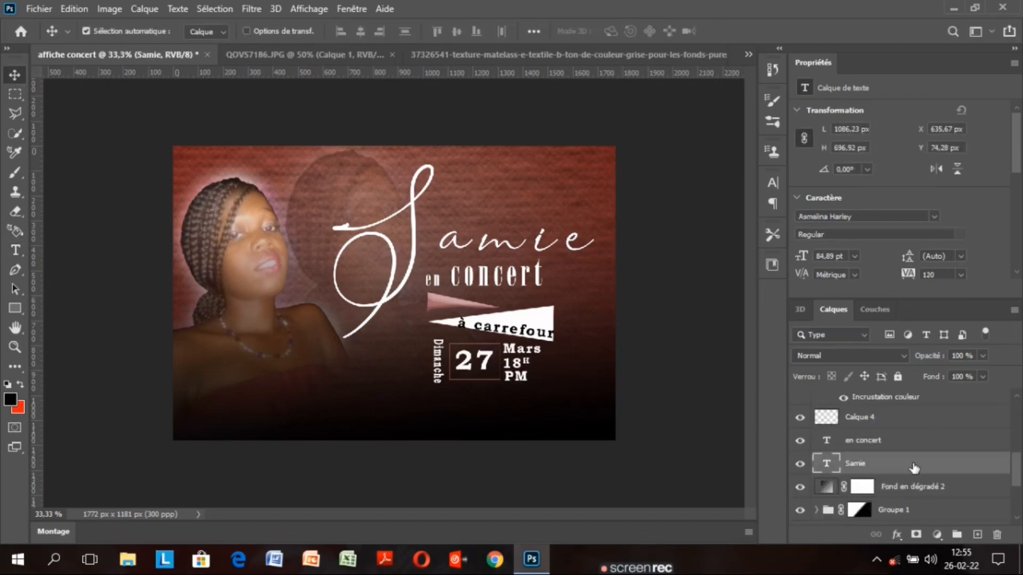
Duplicate the Samie layer, retype it as 'Entréé' at 14.89 pt, and move it beside the date
key(ctrl+j)
double_click(827, 464)
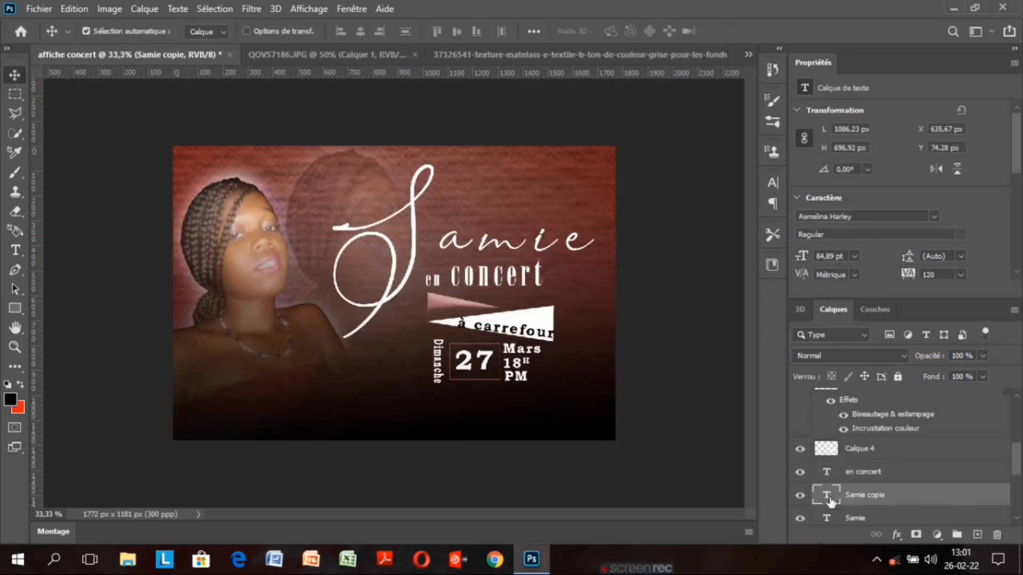
double_click(828, 500)
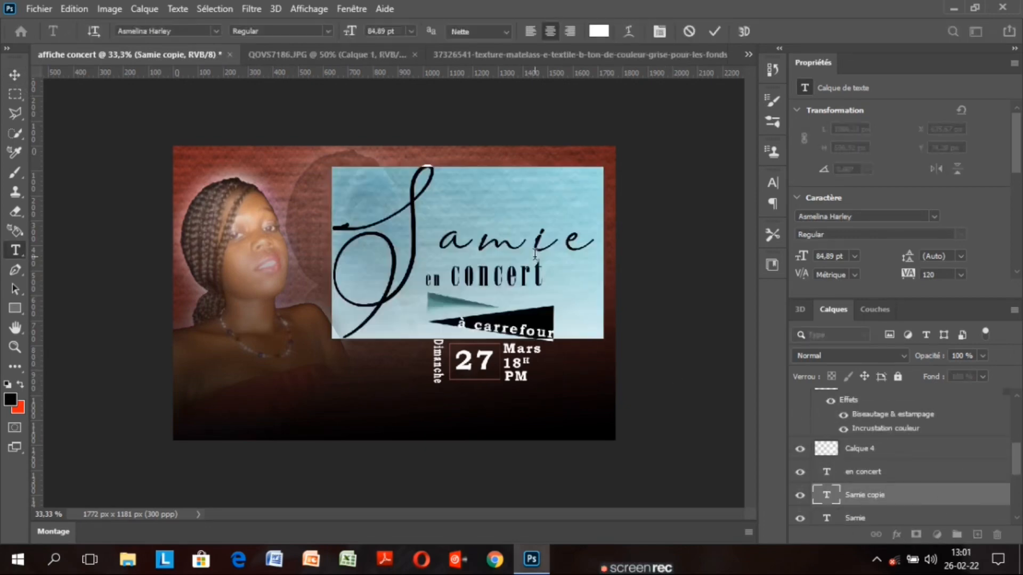
click(462, 234)
key(BackSpace)
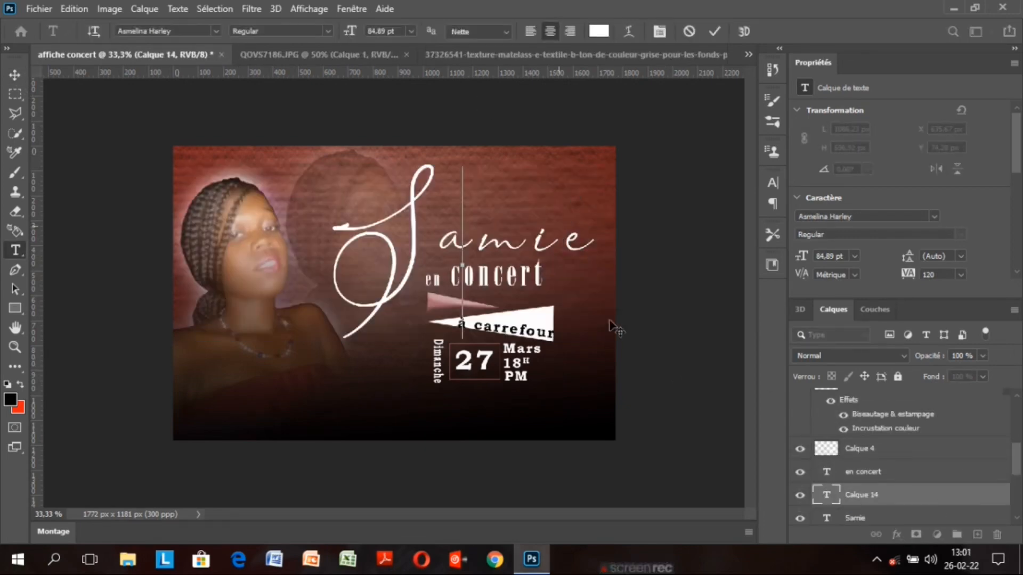
drag(349, 32, 299, 35)
text(Entréé)
click(714, 31)
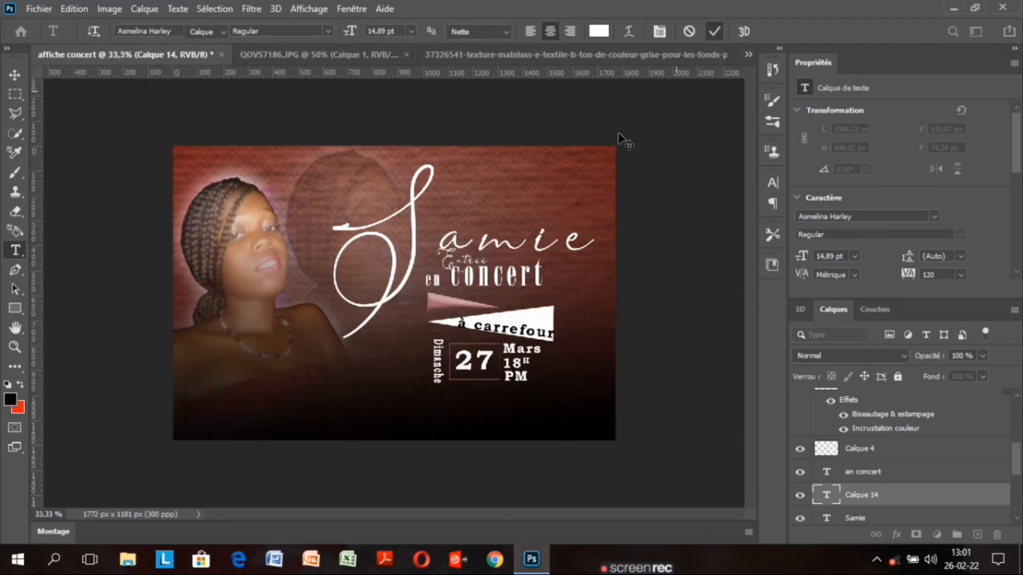
key(v)
drag(463, 261, 566, 364)
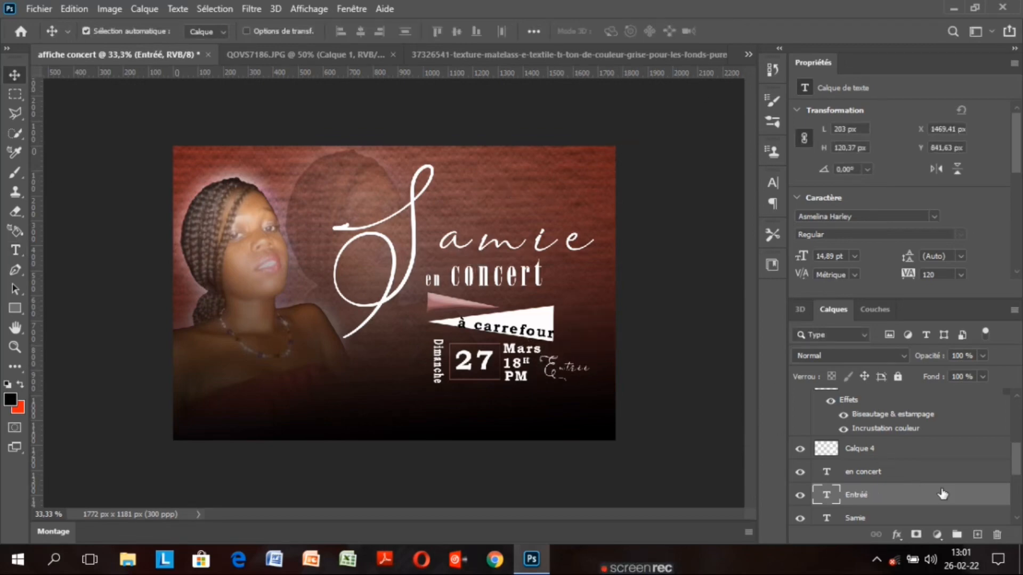
Correct the script word's spelling to 'Entrée'
double_click(827, 496)
click(589, 369)
key(BackSpace)
text(e)
click(714, 31)
key(v)
Colour the Entrée text orange (fd9d05)
double_click(827, 498)
click(599, 32)
drag(749, 255, 748, 272)
click(729, 101)
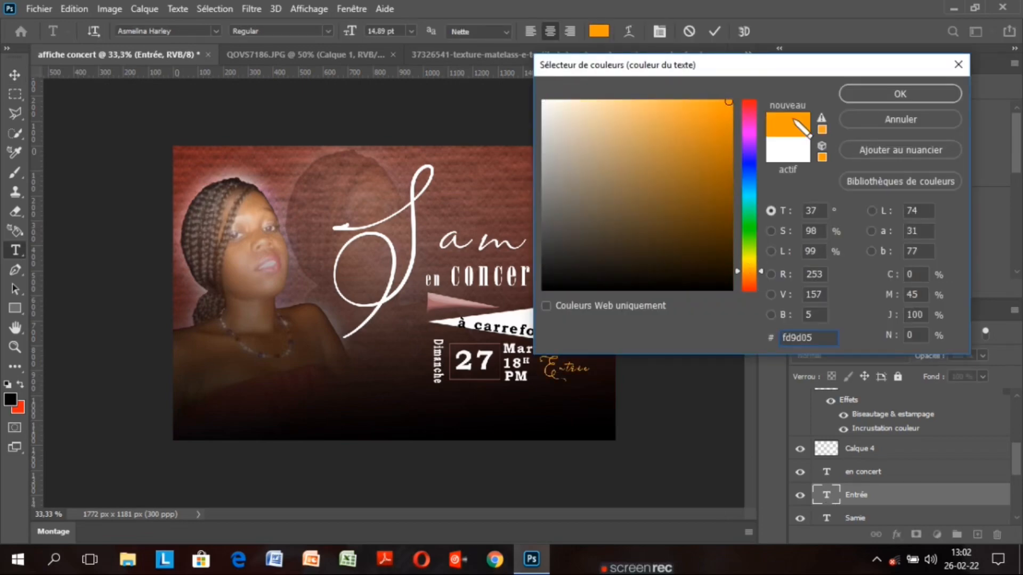
click(900, 93)
click(772, 183)
click(715, 32)
click(14, 75)
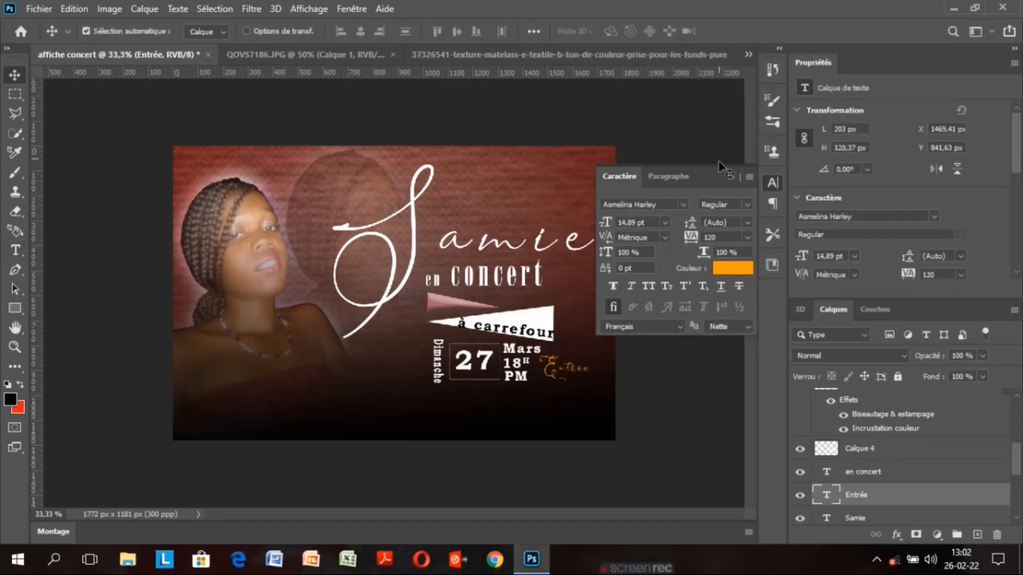
click(732, 176)
Type a new price line with '$ ht' below Entrée
key(ctrl+j)
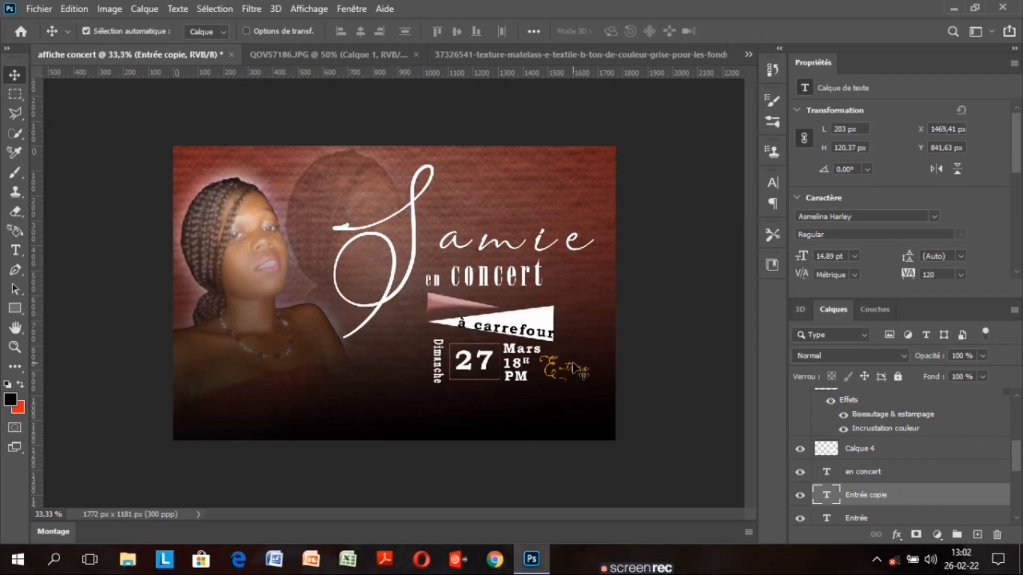
key(t)
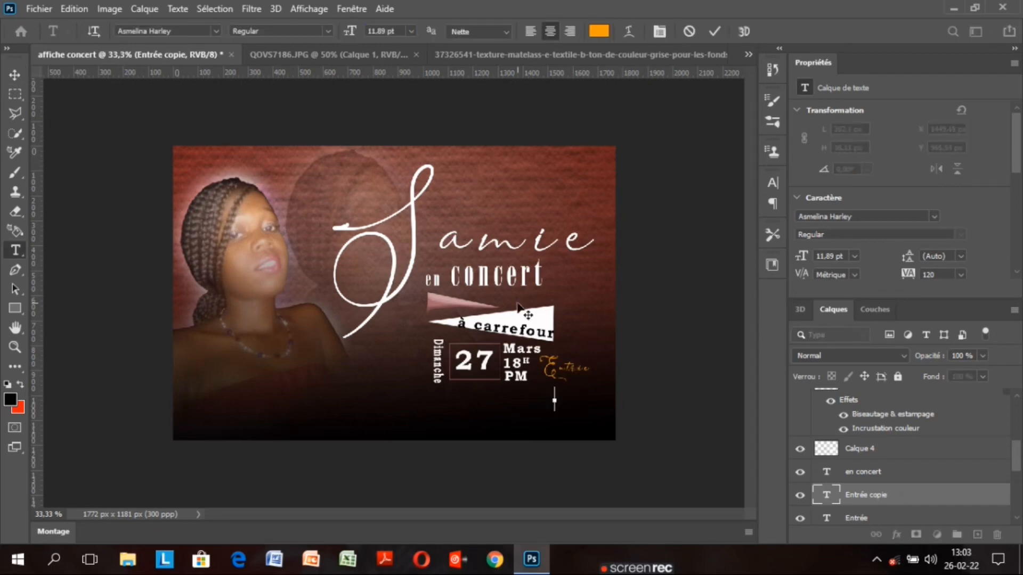
click(555, 399)
text(800)
key(BackSpace)
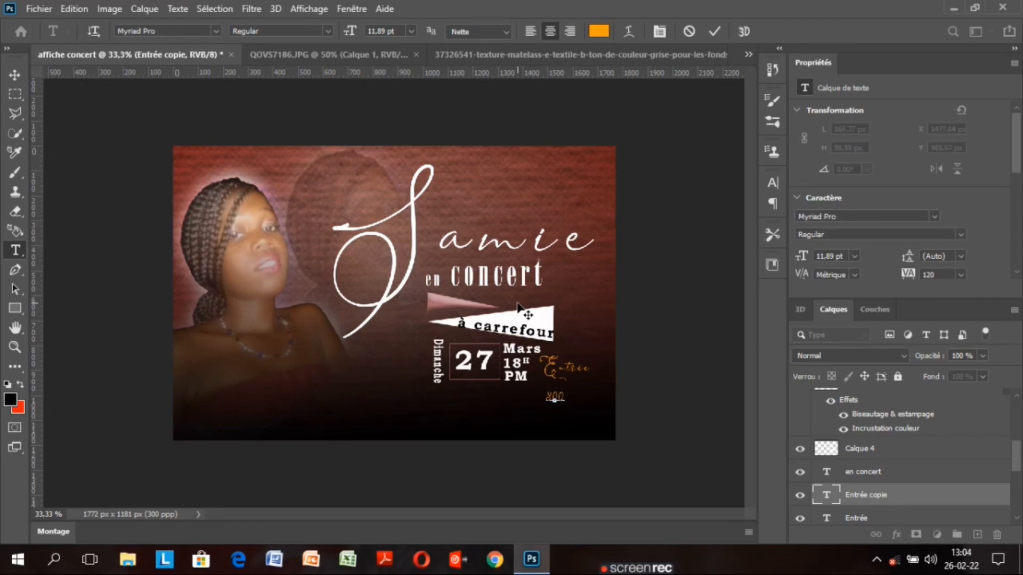
key(BackSpace)
key(BackSpace)
text($ ht)
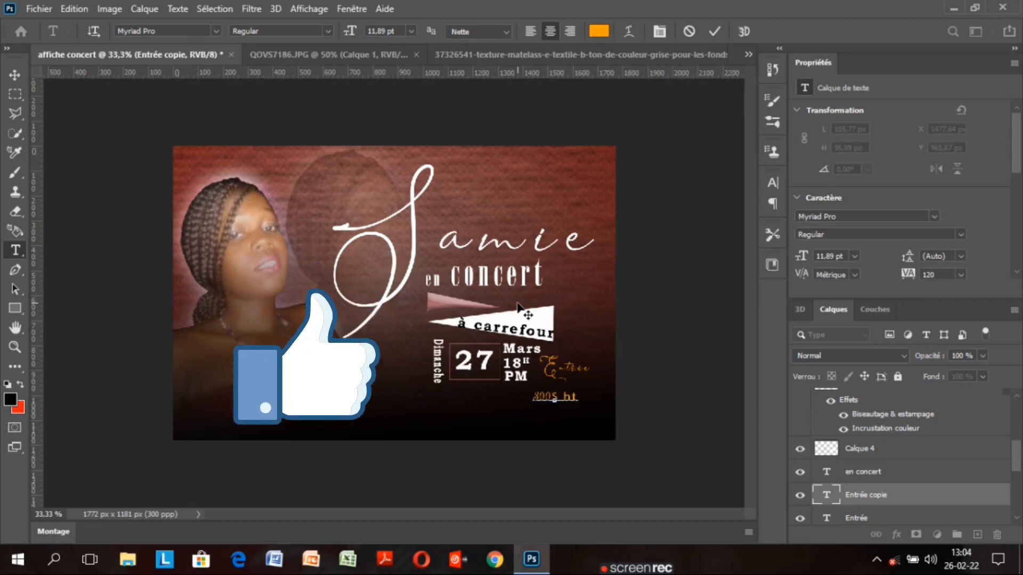
Set the price in Microsoft New Tai Lue and place a copy lower-left of it
double_click(826, 495)
click(772, 183)
click(683, 204)
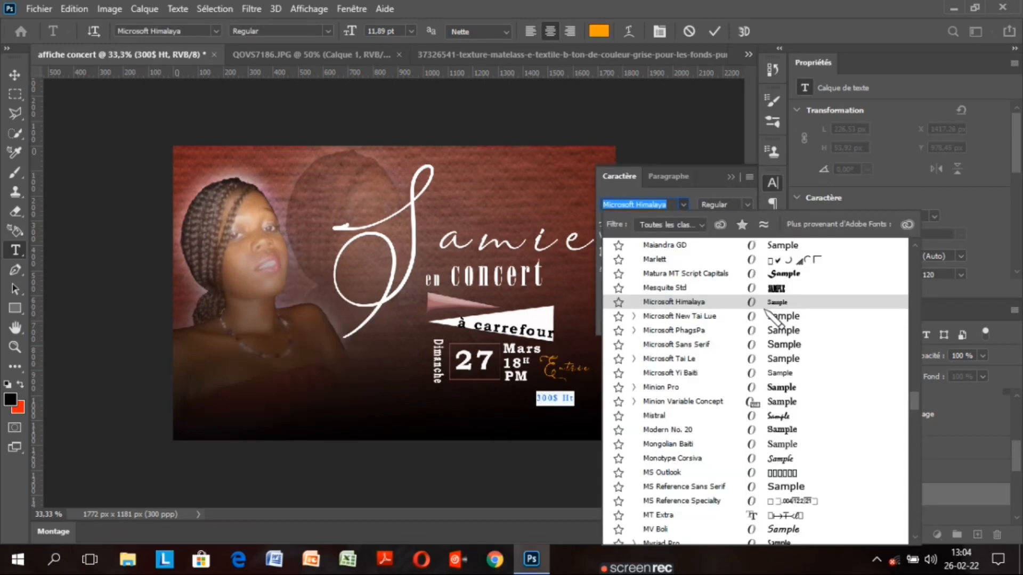
click(767, 316)
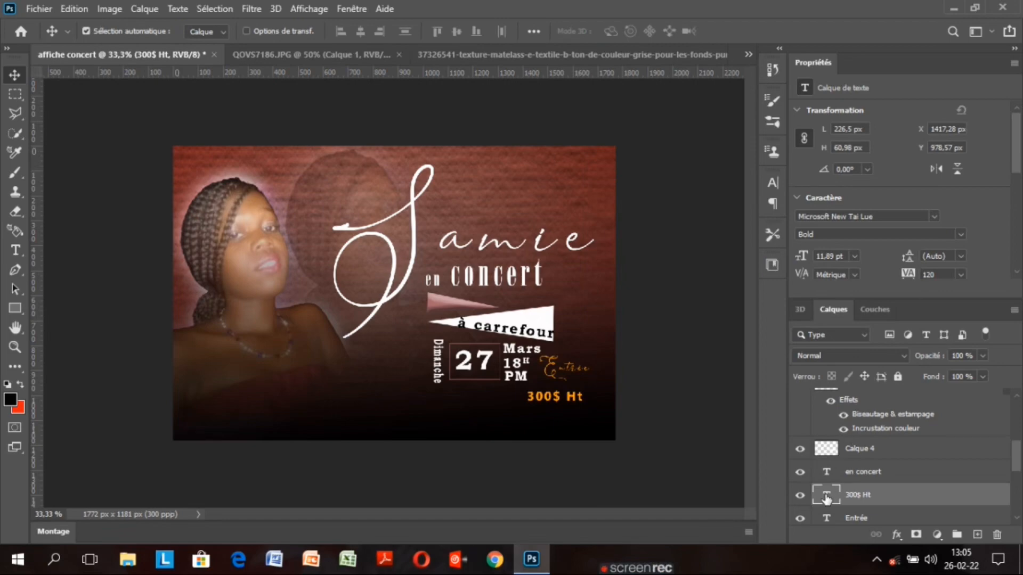
key(ctrl+Return)
key(v)
key(Up)
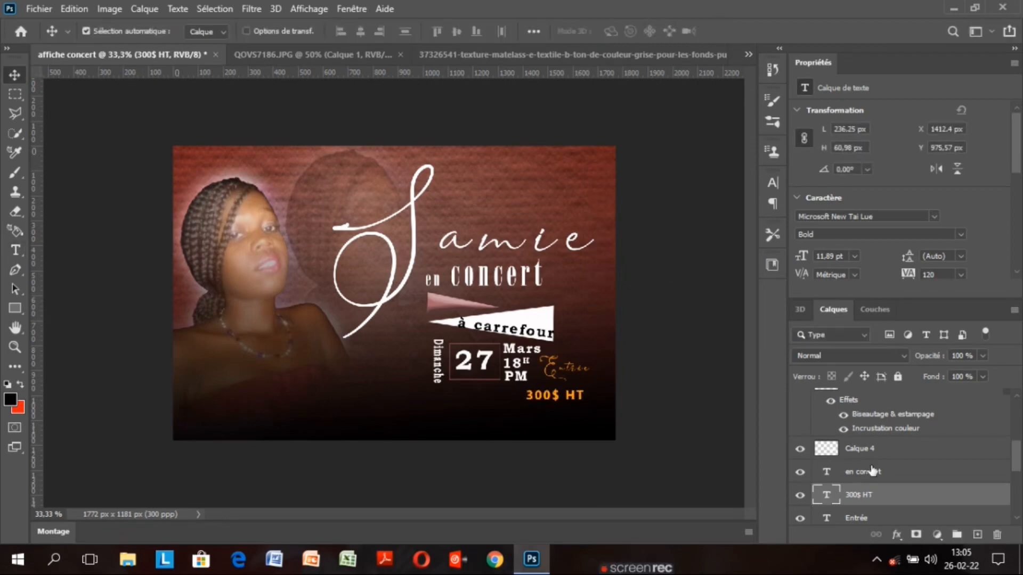
key(ctrl+j)
drag(574, 400, 496, 411)
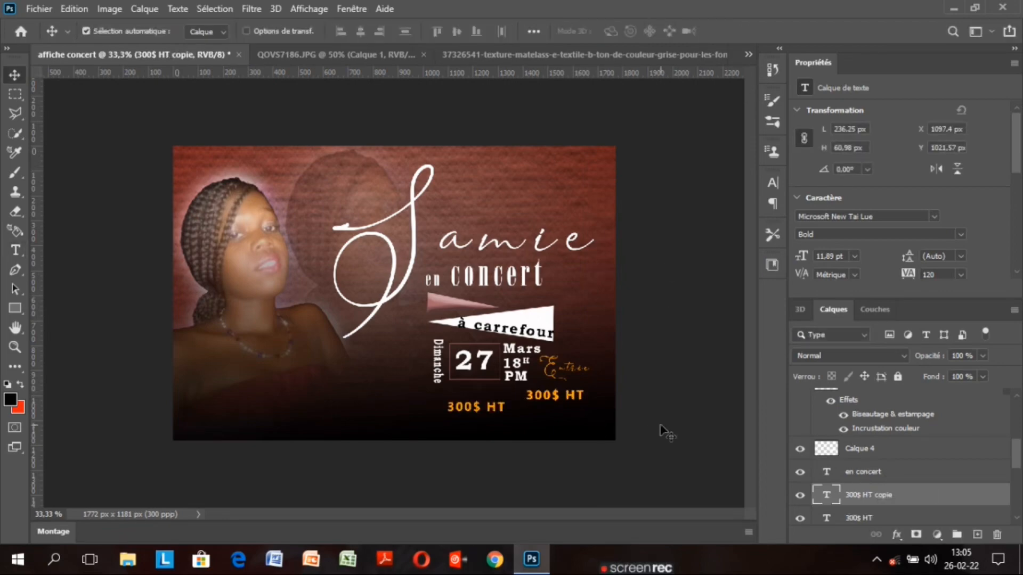
click(906, 517)
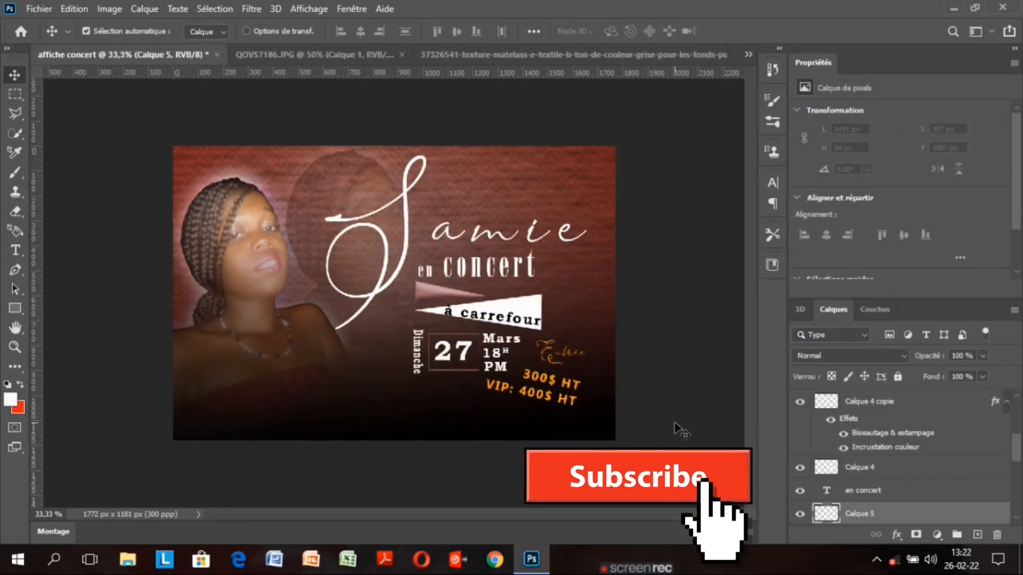
Scroll the Layers panel to review the price layers
drag(1016, 458, 1015, 457)
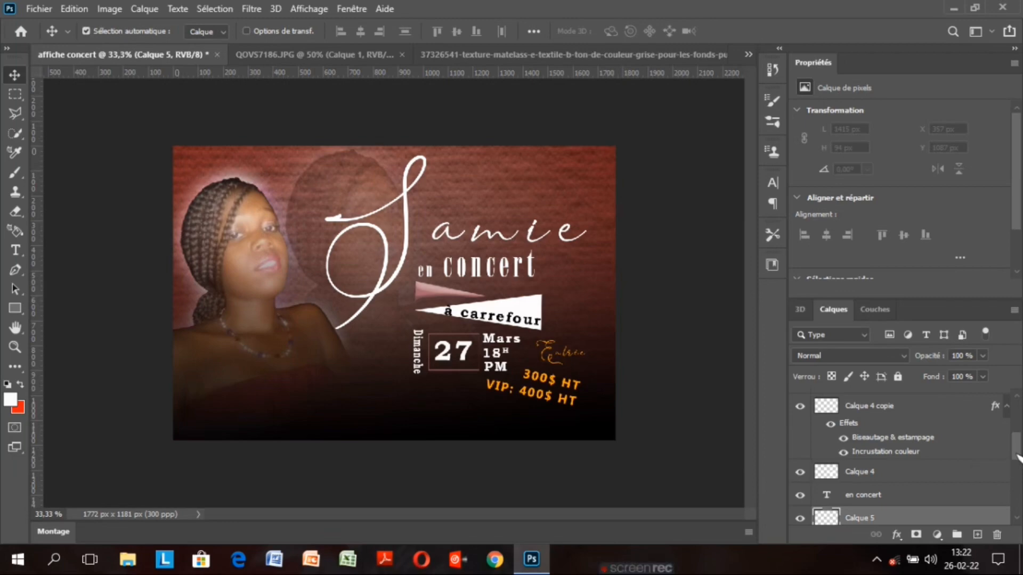
drag(1018, 457, 1016, 469)
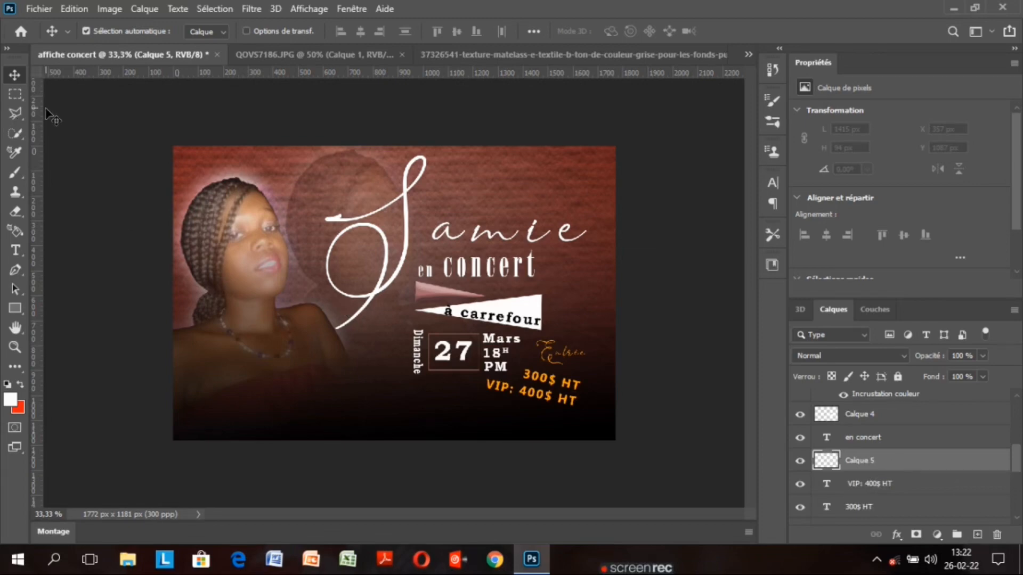
Pick the Brush tool with the KYLE Fusain ultimate preset
click(14, 172)
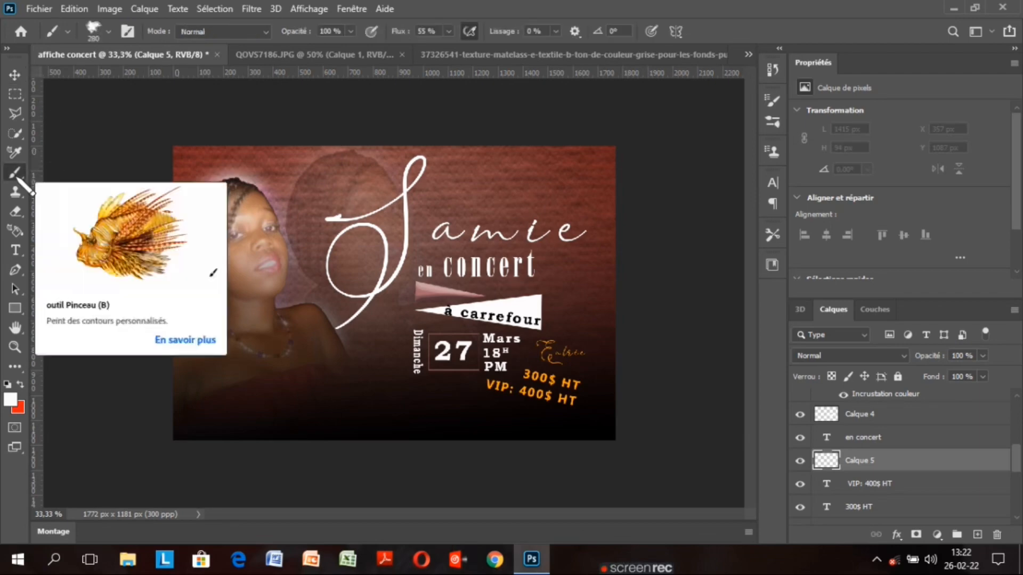
click(108, 31)
scroll(191, 207, down, 3)
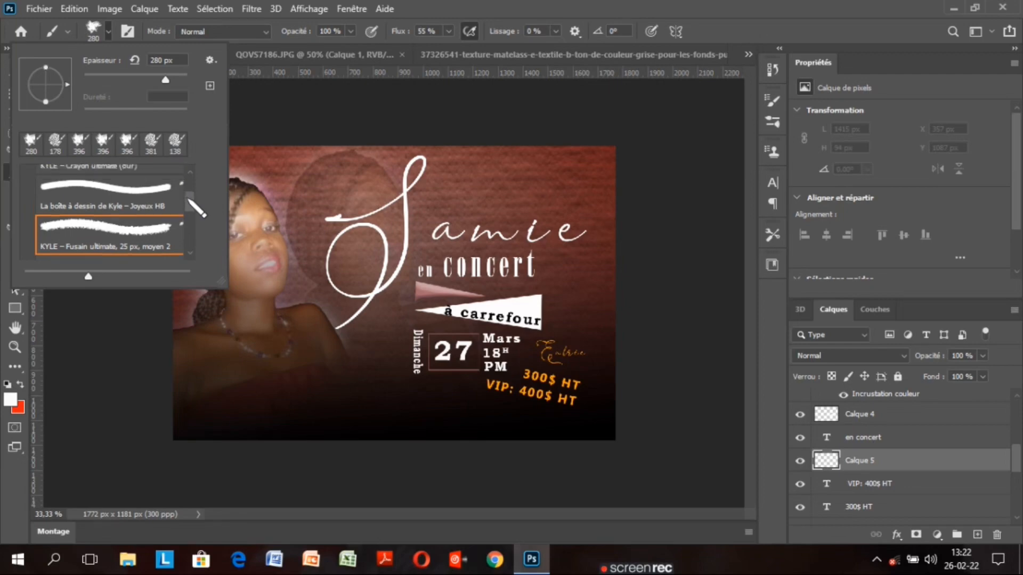
scroll(192, 223, up, 3)
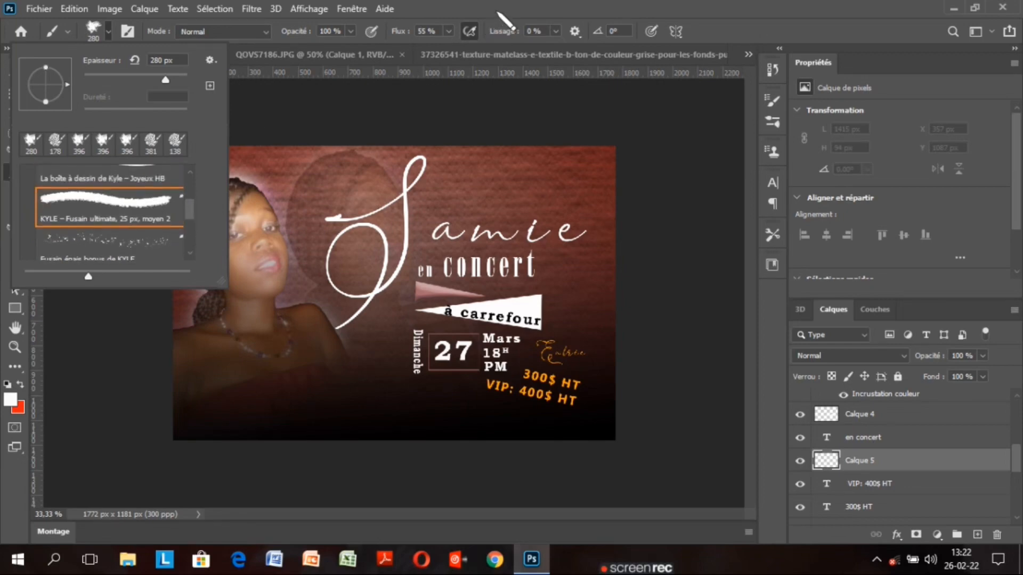
click(498, 11)
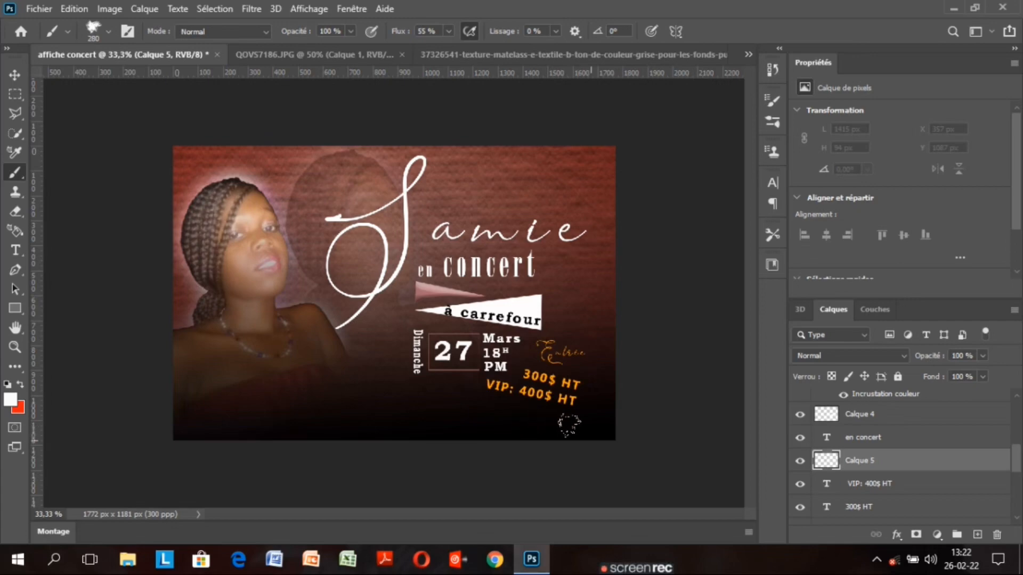
Paint white grunge strokes along the bottom edge and into the top-right corner
drag(570, 426, 290, 436)
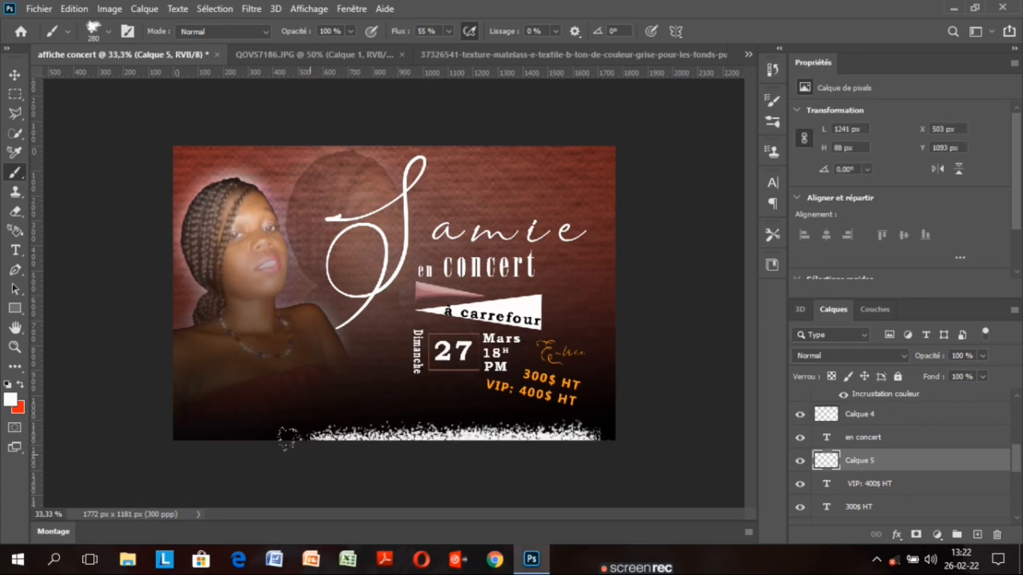
mouse_move(407, 415)
mouse_down()
mouse_move(592, 421)
mouse_move(495, 443)
mouse_move(437, 438)
mouse_move(390, 412)
mouse_move(282, 447)
mouse_move(307, 427)
mouse_move(353, 419)
mouse_up()
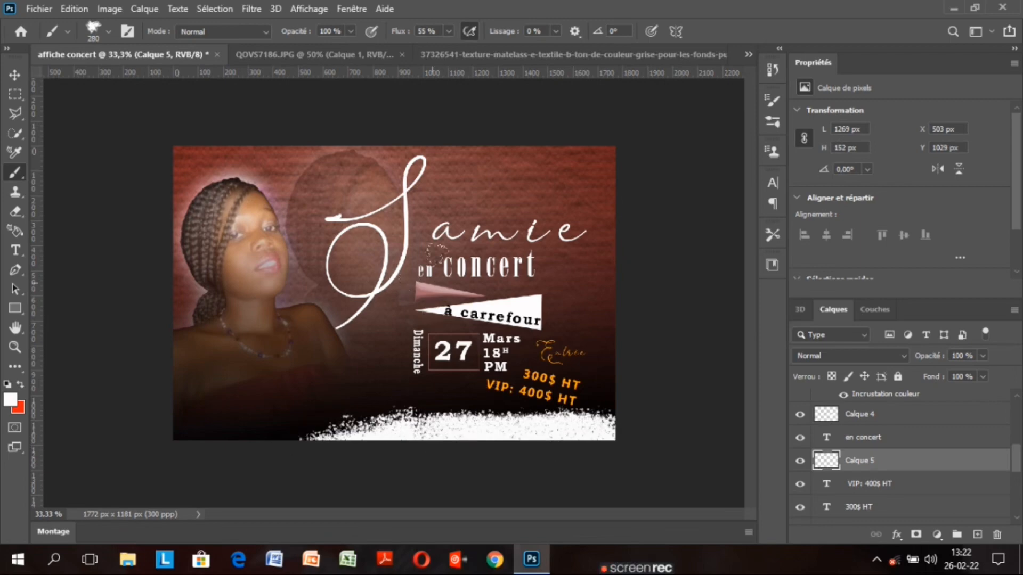
mouse_move(592, 134)
mouse_down()
mouse_move(599, 160)
mouse_move(591, 152)
mouse_up()
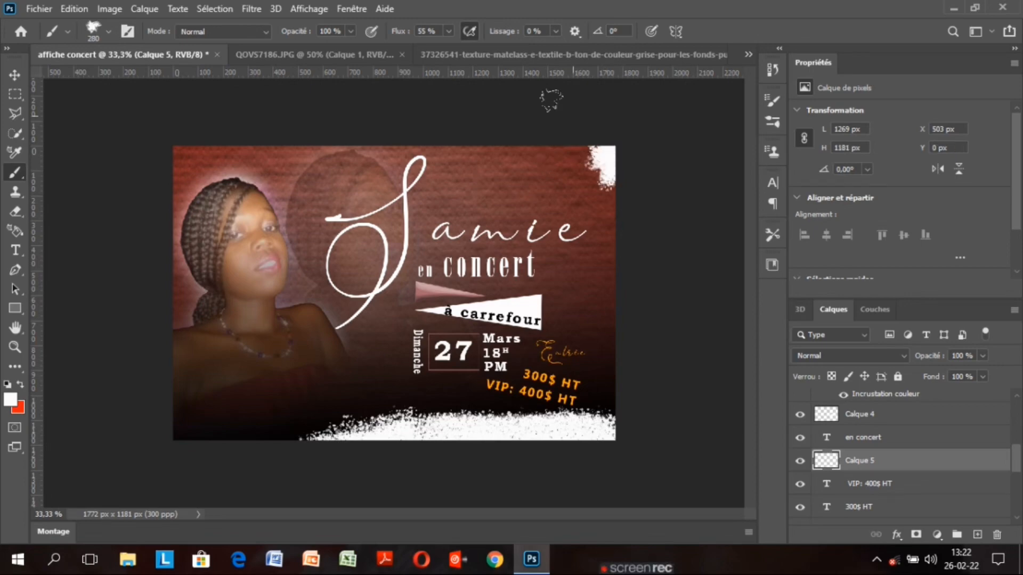
key(ctrl+z)
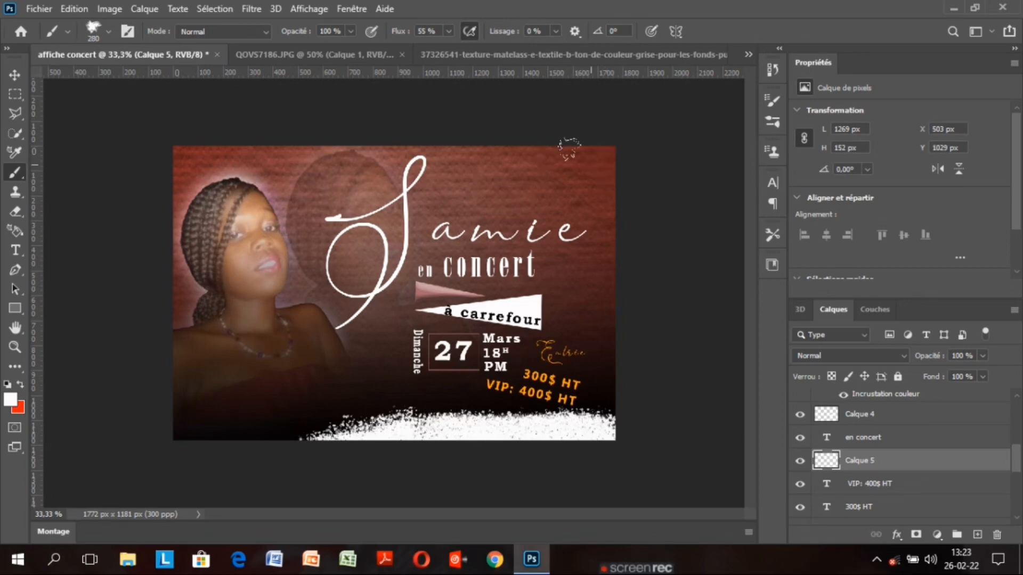
key(ctrl+shift+z)
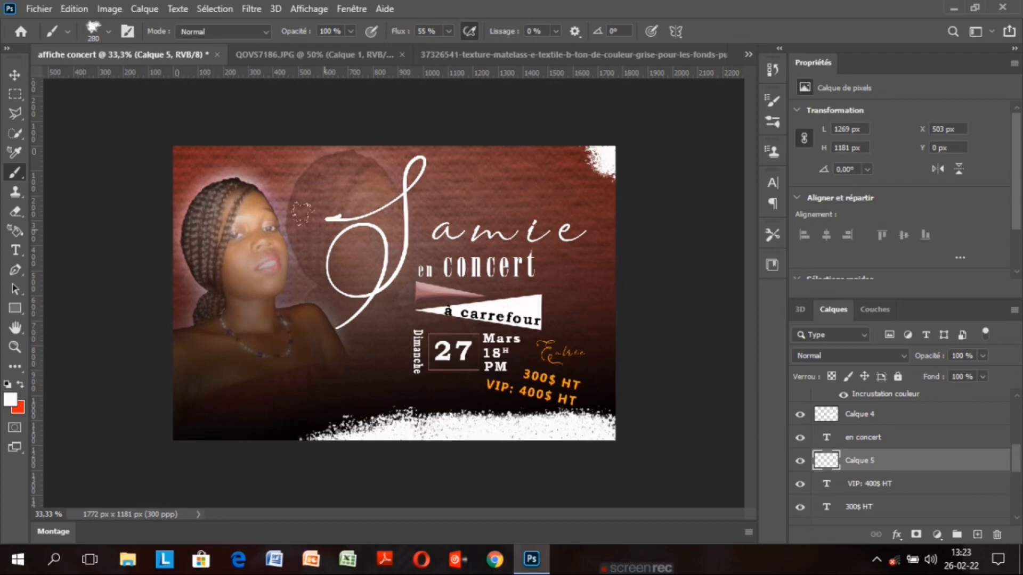
click(14, 74)
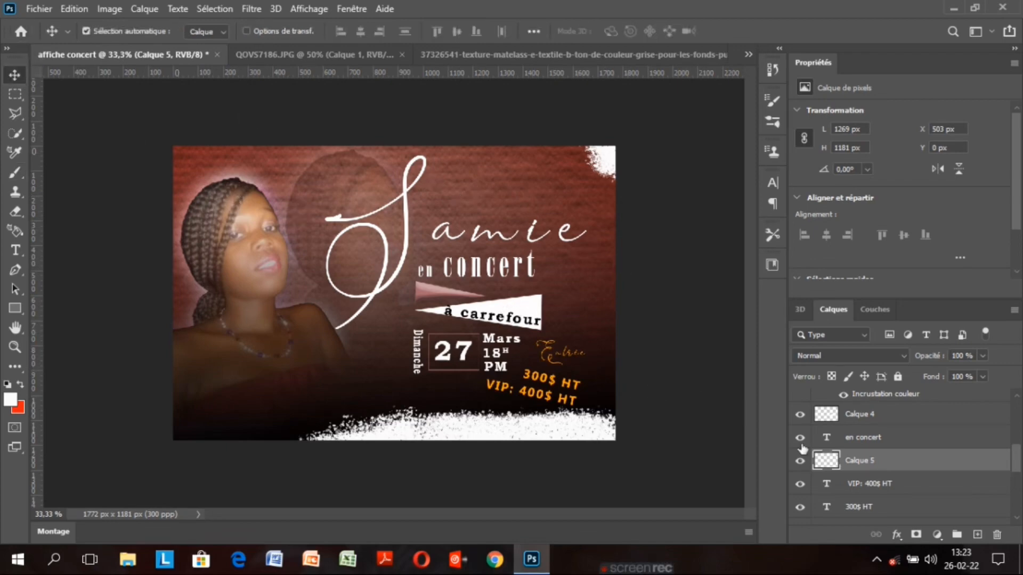
drag(1020, 452, 1021, 463)
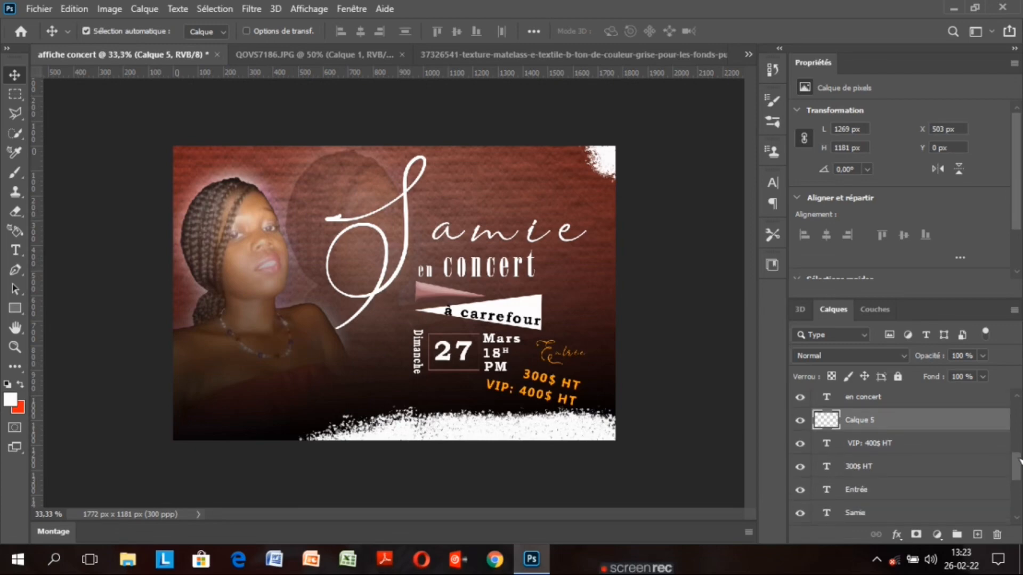
Set Calque 5's blend mode to Fondu (Dissolve)
click(858, 355)
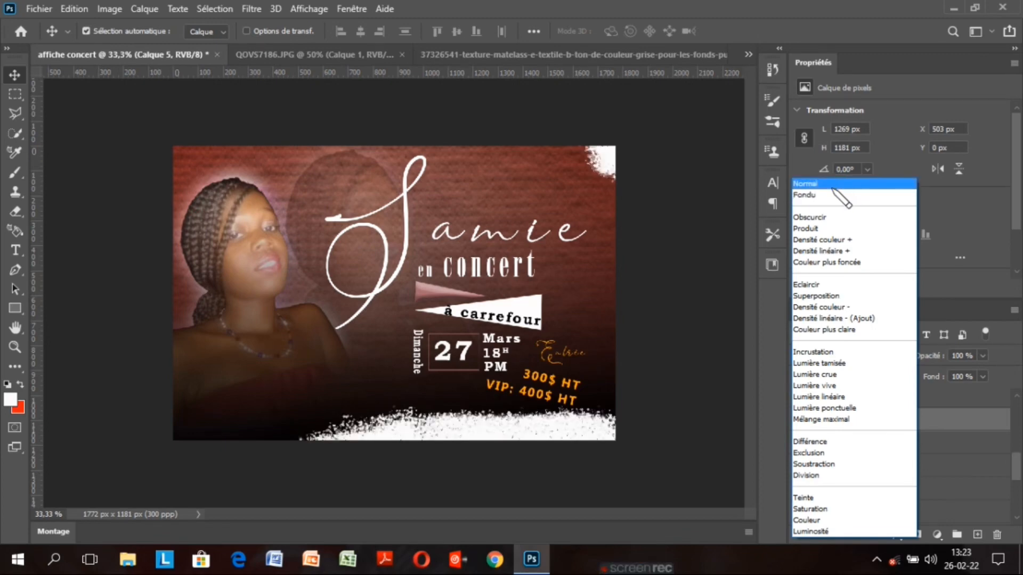
click(840, 203)
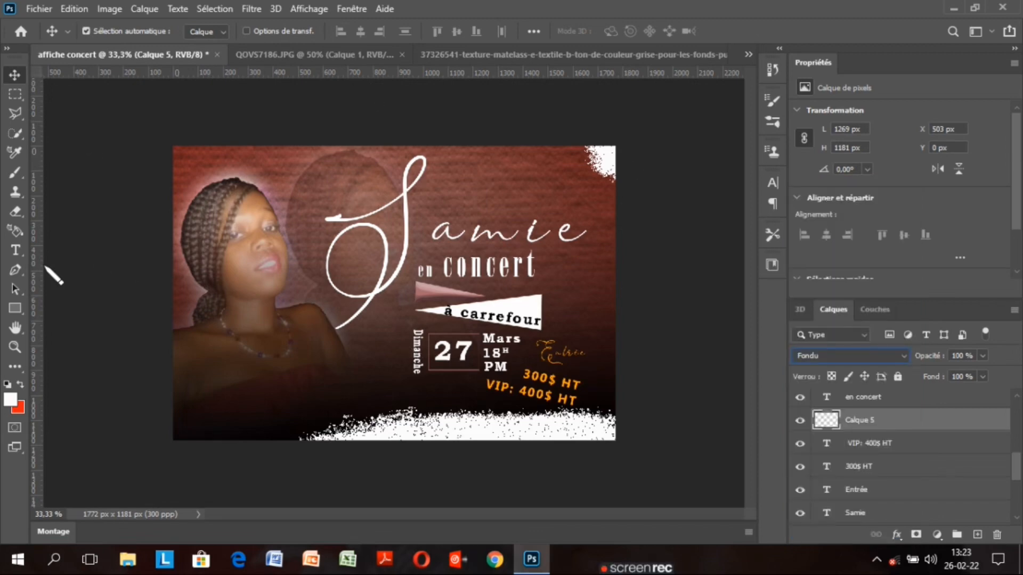
Add a 'ZIZOU TECH TV' text line at the poster's top-left
click(15, 252)
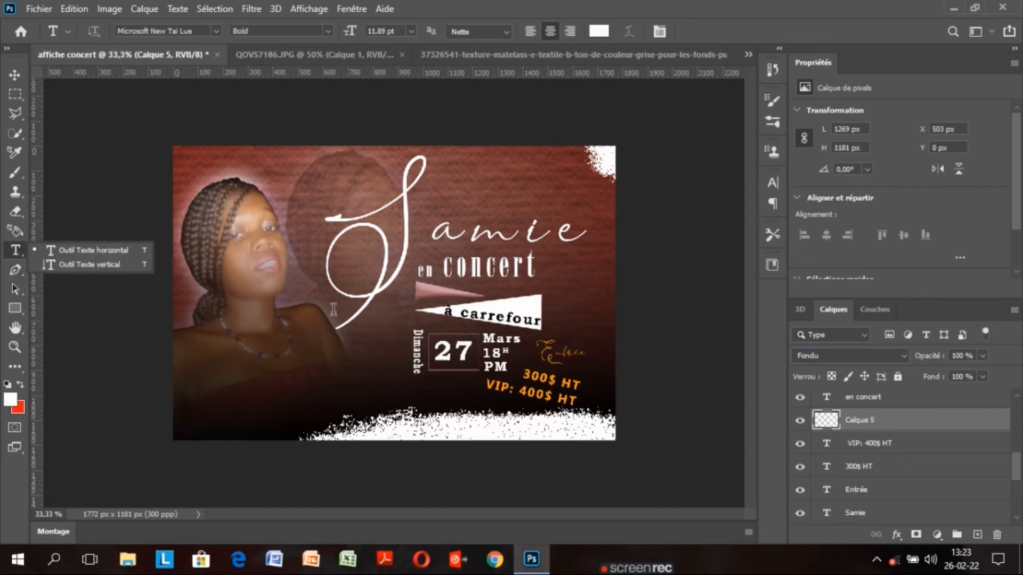
click(280, 172)
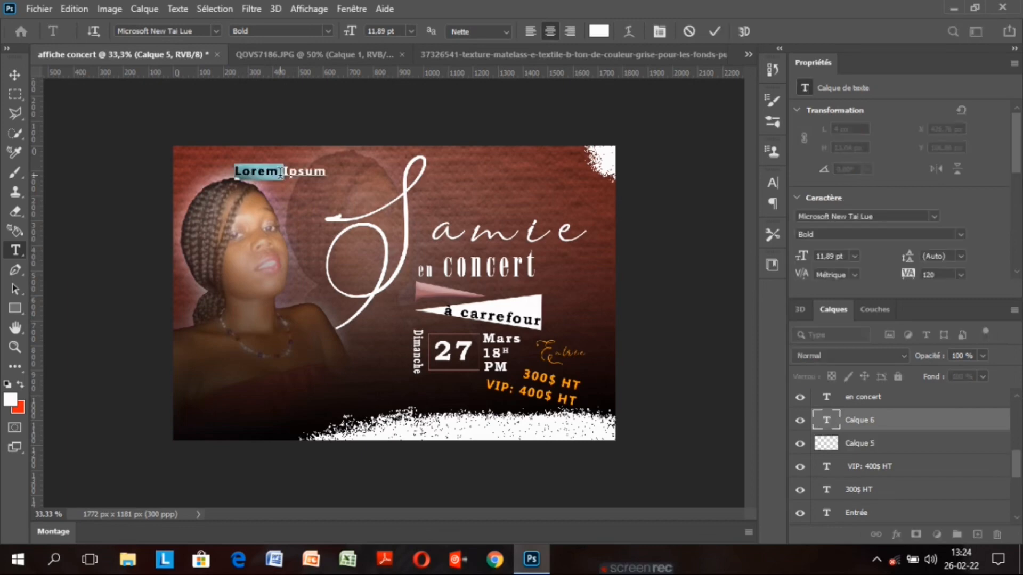
click(326, 171)
key(BackSpace)
key(BackSpace)
key(BackSpace)
key(BackSpace)
key(BackSpace)
key(BackSpace)
key(BackSpace)
key(BackSpace)
key(BackSpace)
key(BackSpace)
key(BackSpace)
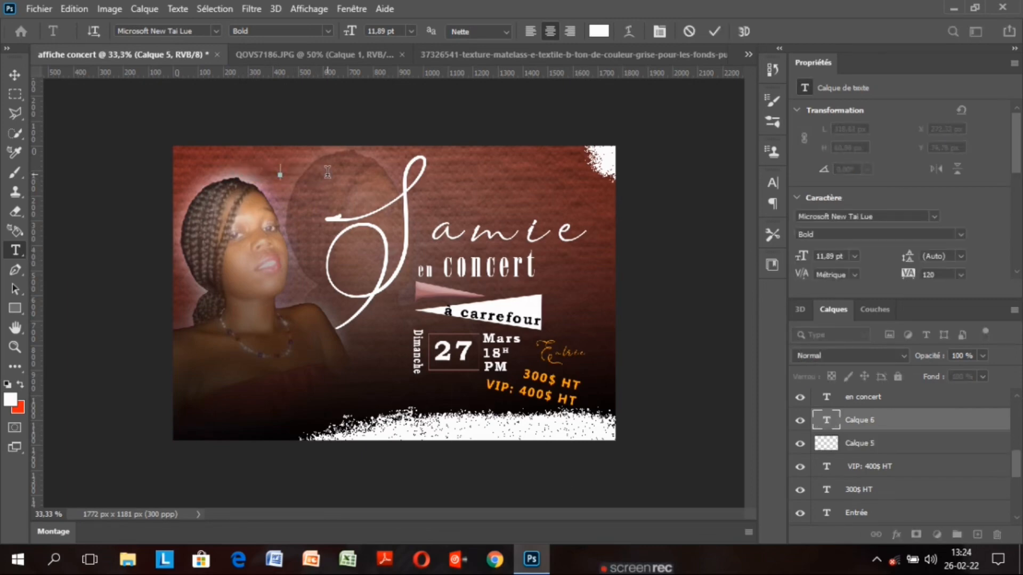
text(ZIZOU TECH TV)
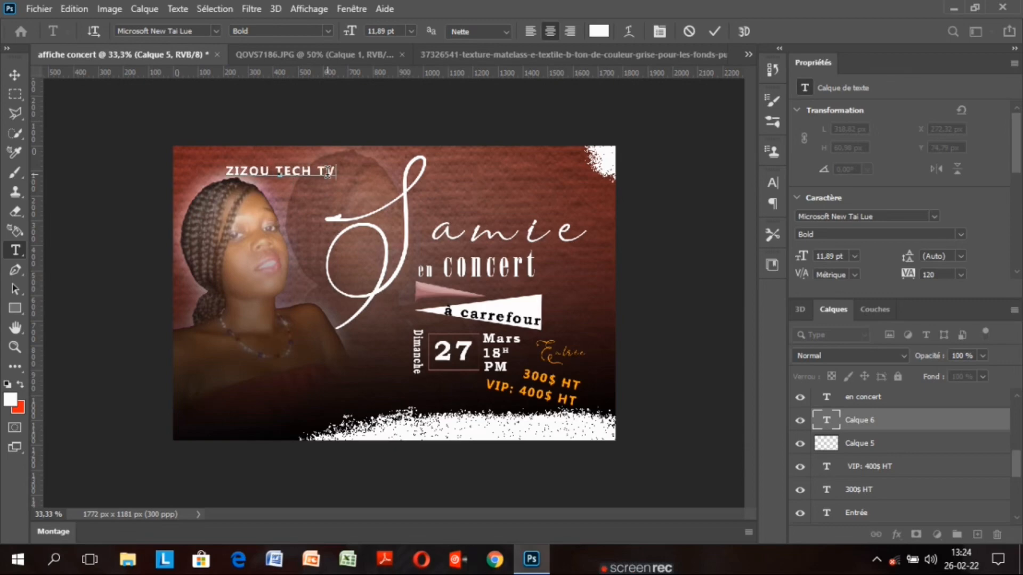
click(714, 31)
Widen the letter spacing of ZIZOU TECH TV and squash it vertically
double_click(826, 420)
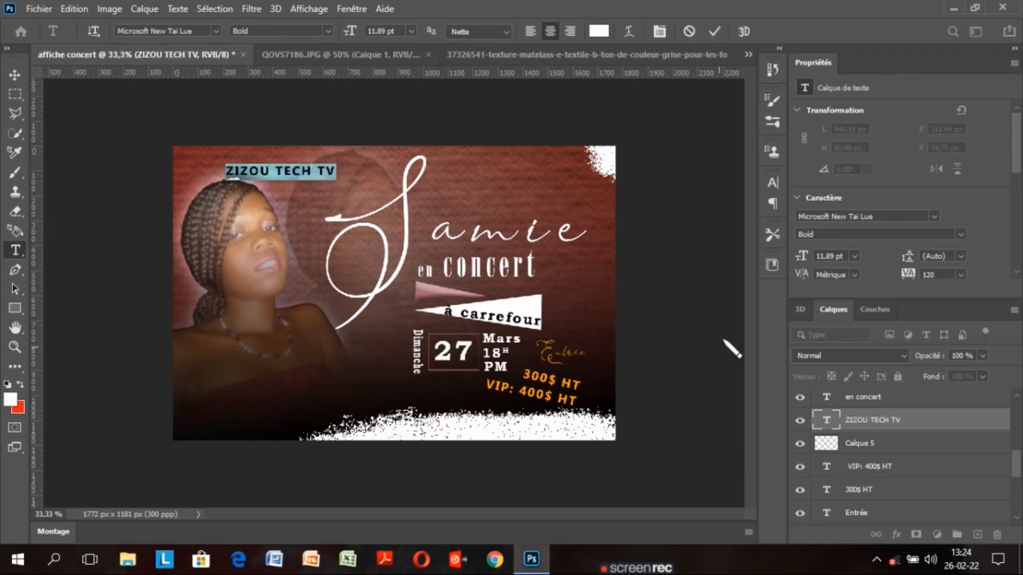
click(773, 186)
mouse_move(693, 237)
mouse_down()
mouse_move(712, 240)
mouse_move(687, 224)
mouse_up()
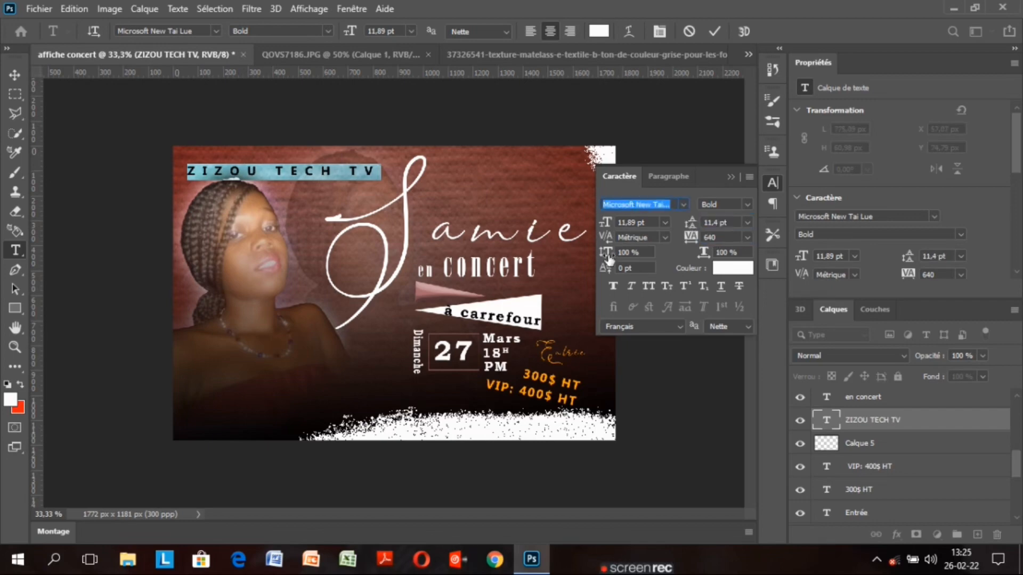
drag(606, 252, 600, 259)
click(714, 32)
click(731, 176)
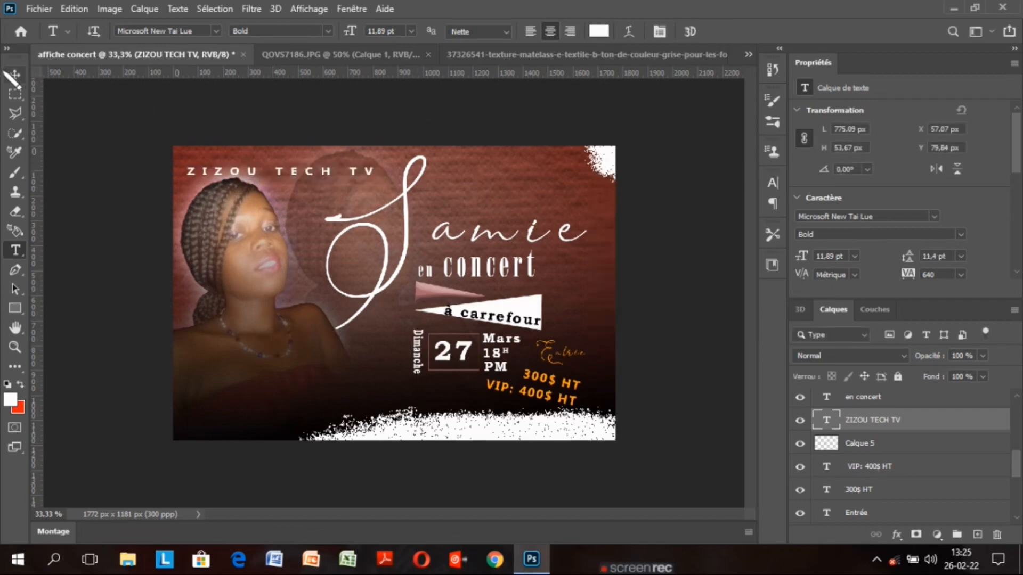
Move the ZIZOU TECH TV title up to the top edge and duplicate it
click(14, 75)
drag(297, 176, 298, 169)
scroll(948, 424, up, 1)
scroll(948, 424, down, 4)
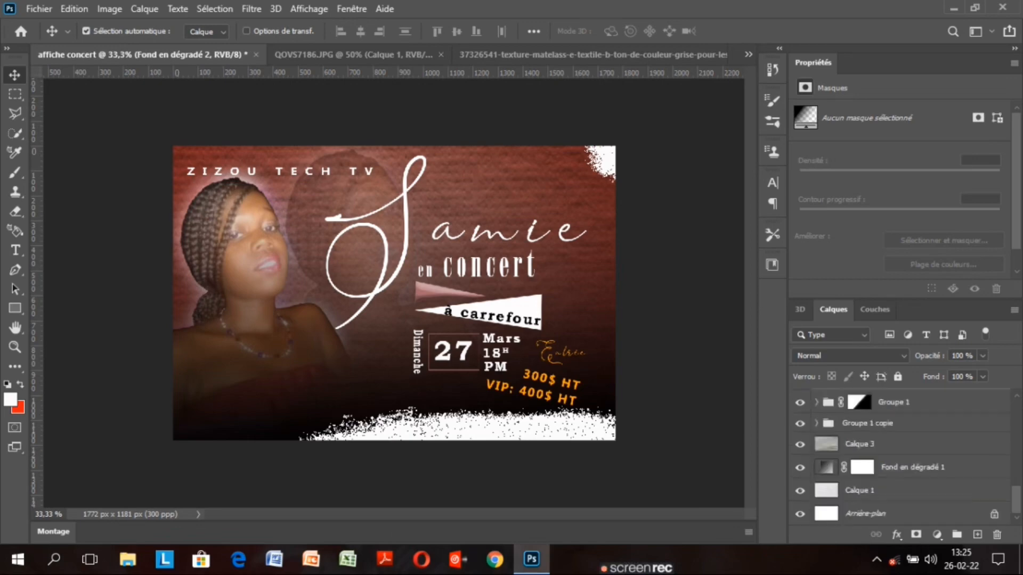
scroll(948, 423, up, 4)
click(948, 423)
key(ctrl+t)
mouse_move(320, 174)
mouse_down()
mouse_move(340, 156)
mouse_move(334, 167)
mouse_up()
key(Up)
key(Up)
key(Up)
key(Up)
key(Up)
key(Up)
key(Up)
key(Up)
key(Up)
key(Up)
key(Up)
key(Up)
key(Up)
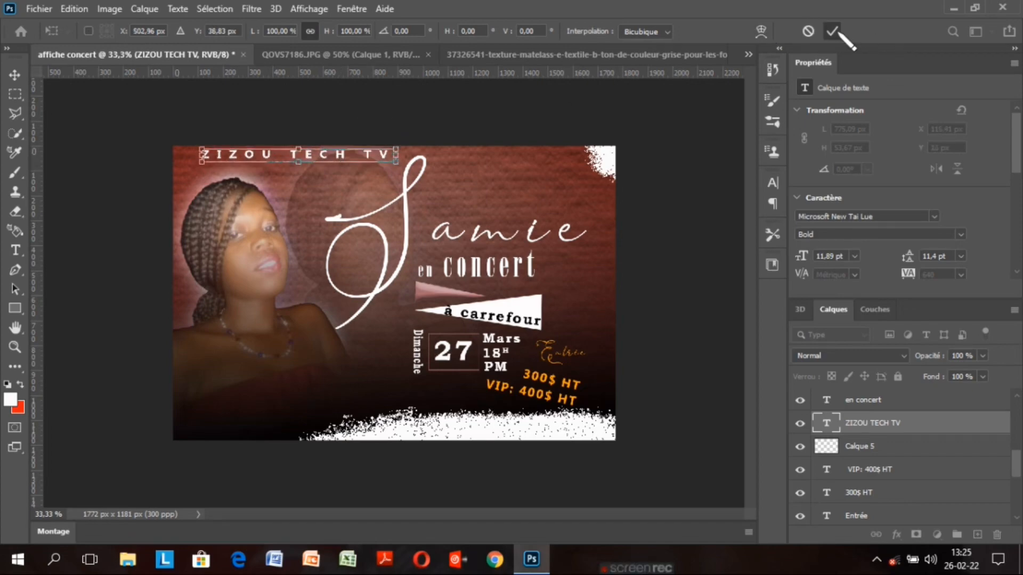
click(832, 31)
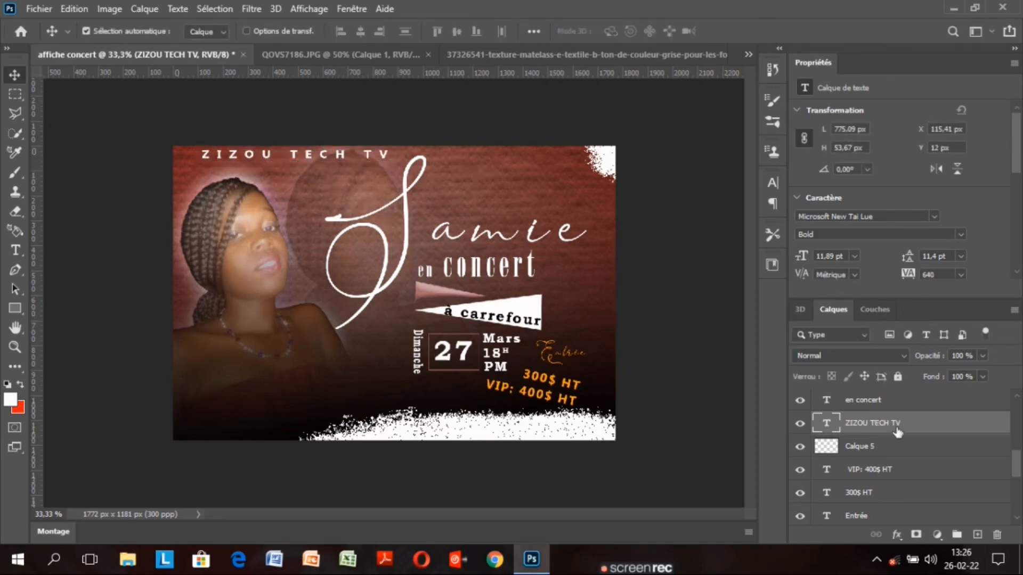
key(ctrl+j)
Move the title copy right and retype it as 'Presente'
drag(324, 157, 559, 157)
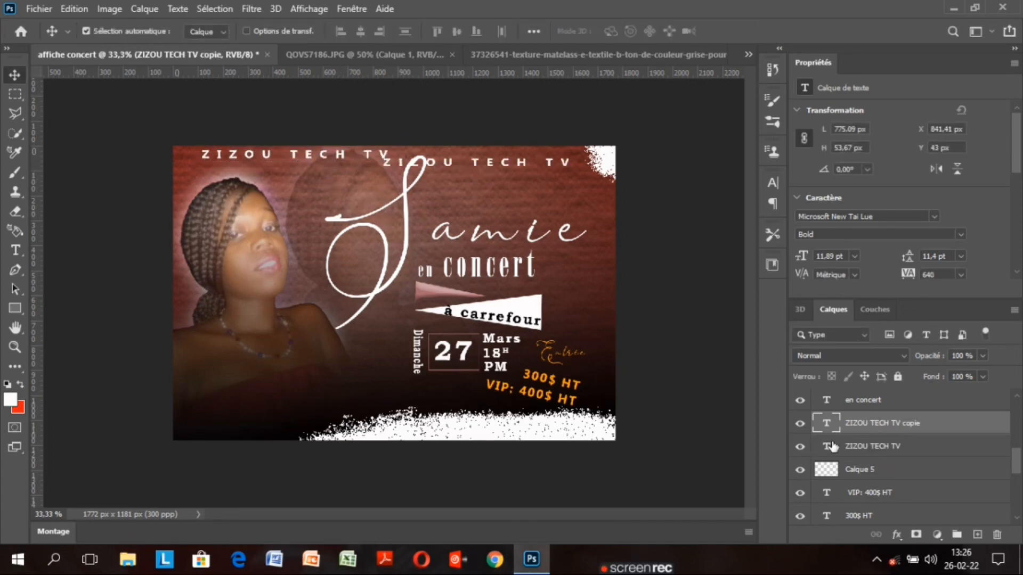
key(t)
key(Return)
text(Presente)
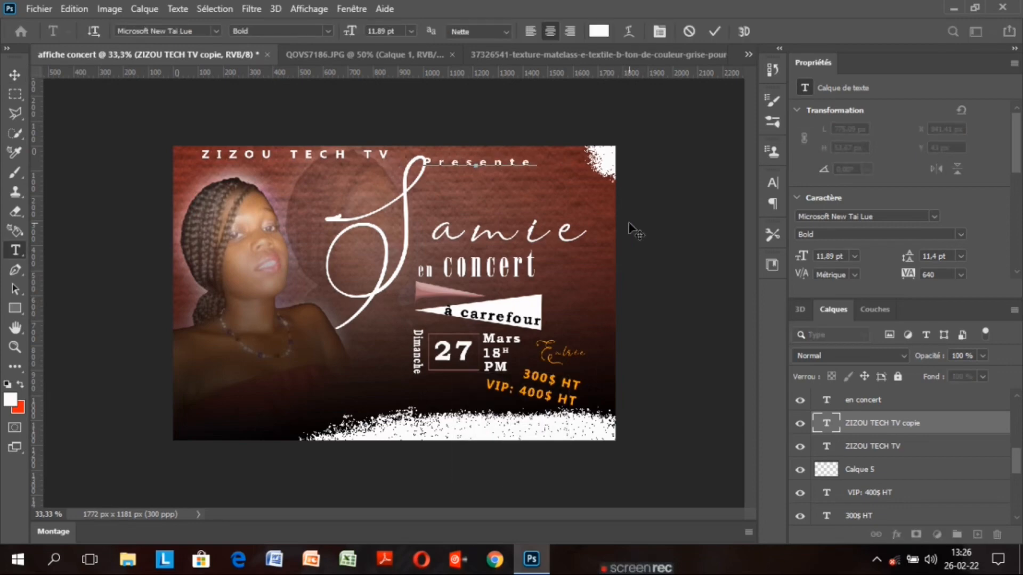
click(714, 31)
Tighten Presente's tracking to 160, shrink it, and set it beneath ZIZOU TECH TV
double_click(826, 423)
click(772, 182)
drag(691, 241, 673, 249)
click(14, 75)
key(ctrl+t)
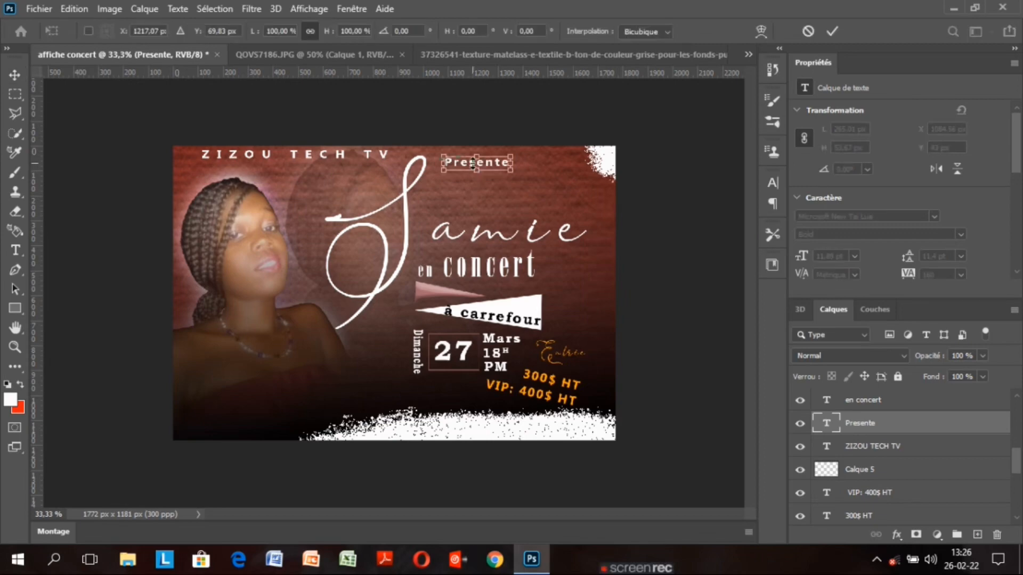
drag(511, 171, 507, 169)
drag(507, 169, 513, 171)
drag(489, 164, 493, 167)
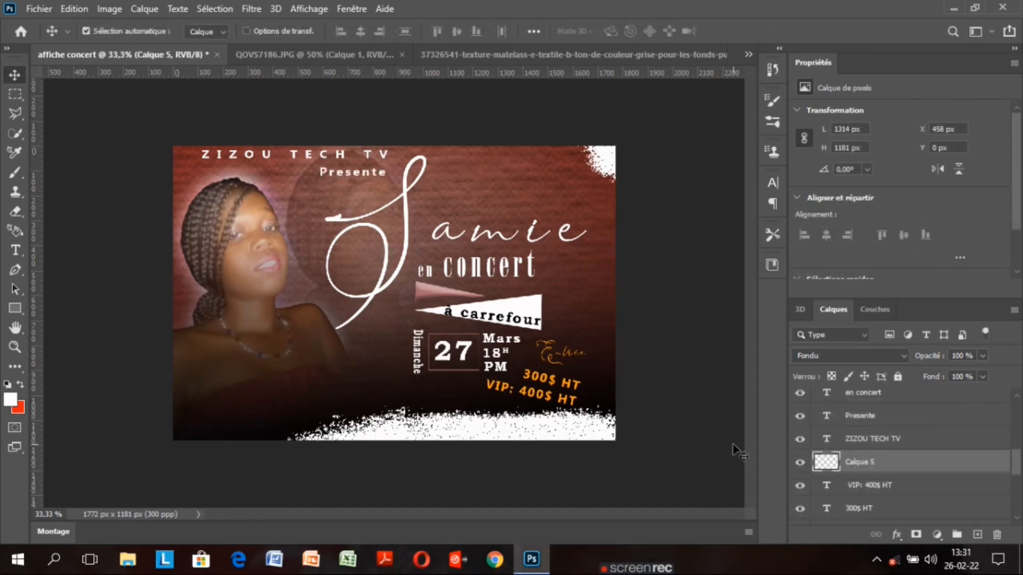
mouse_move(1016, 465)
mouse_down()
mouse_move(1017, 402)
mouse_move(1017, 474)
mouse_up()
Duplicate the Entrée text layer, move the copy lower, and retype it as 'Lieu : Cantre Sportif de Carrefour'
click(939, 473)
key(ctrl+j)
drag(562, 356, 416, 405)
double_click(827, 469)
key(BackSpace)
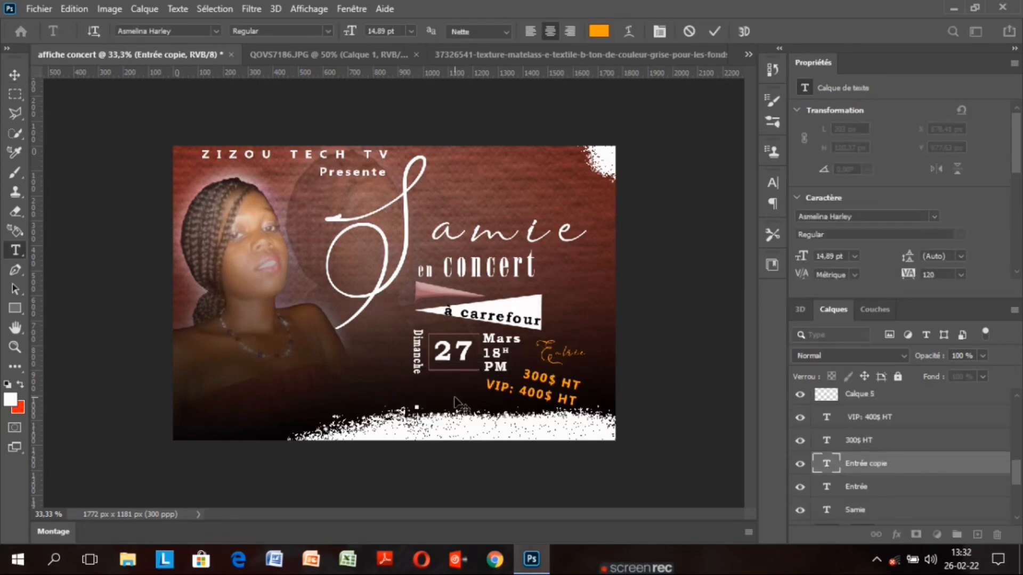
text(Lieu :)
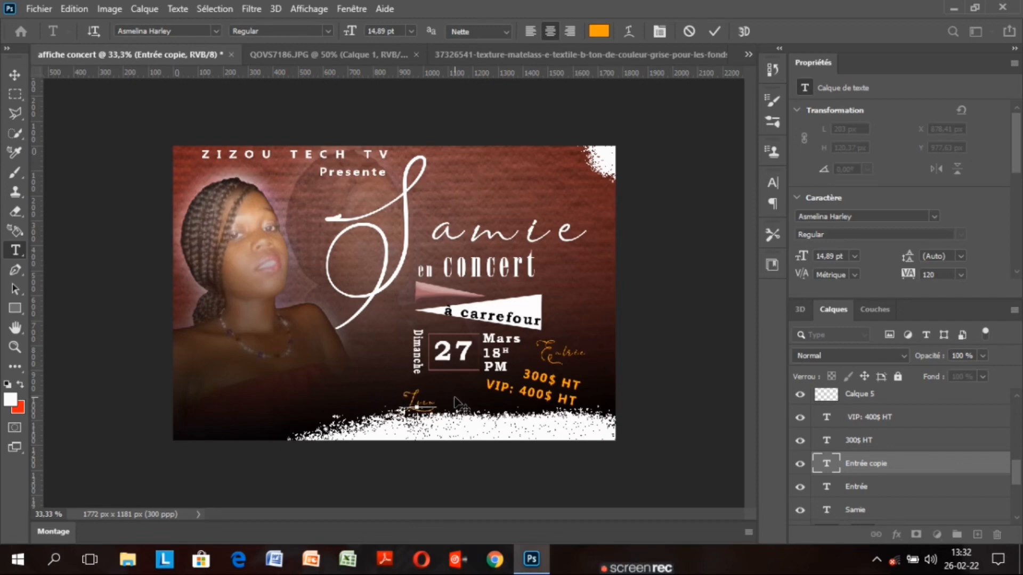
text( Cantre Sport)
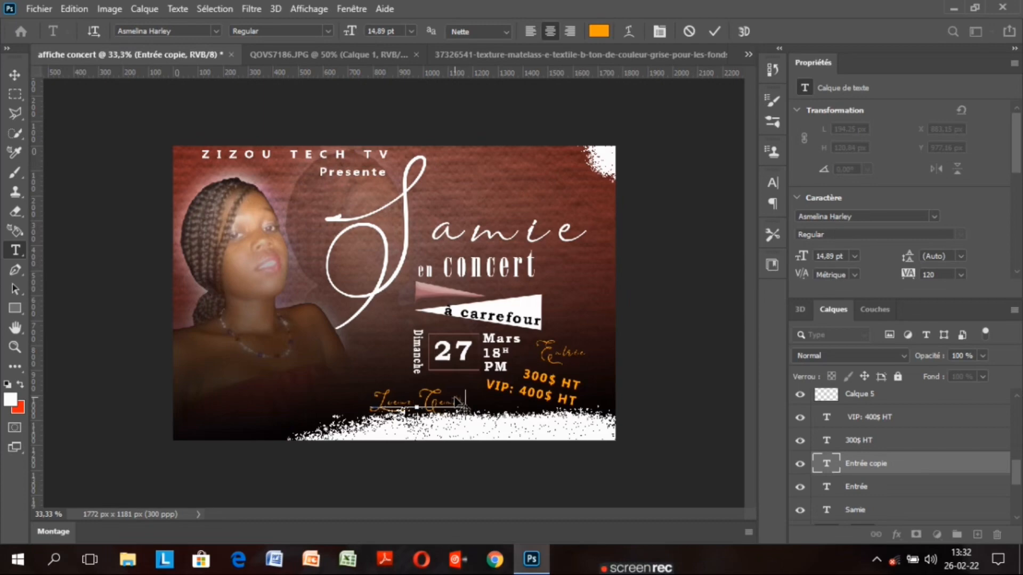
text(if)
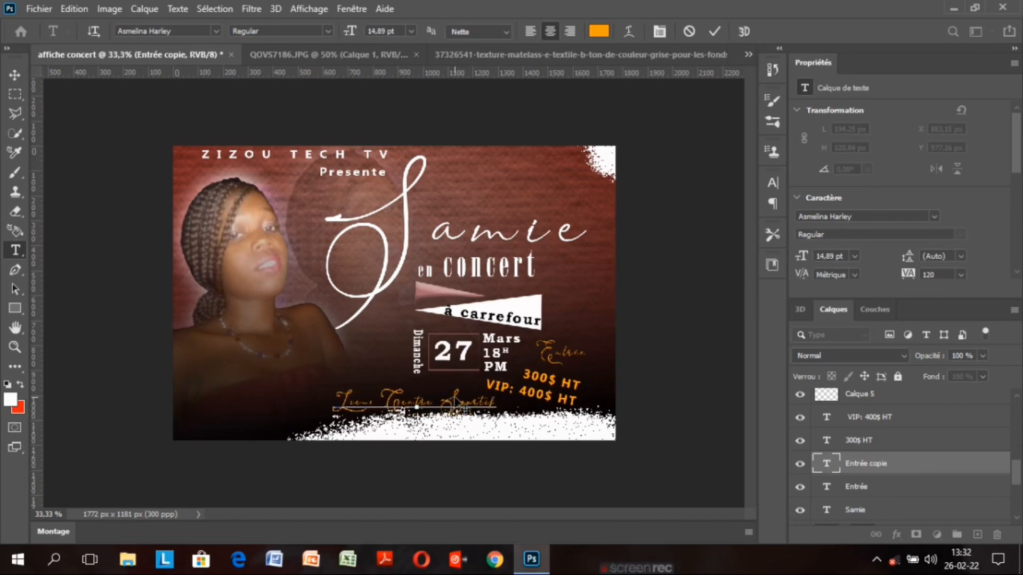
text( de Carrefour)
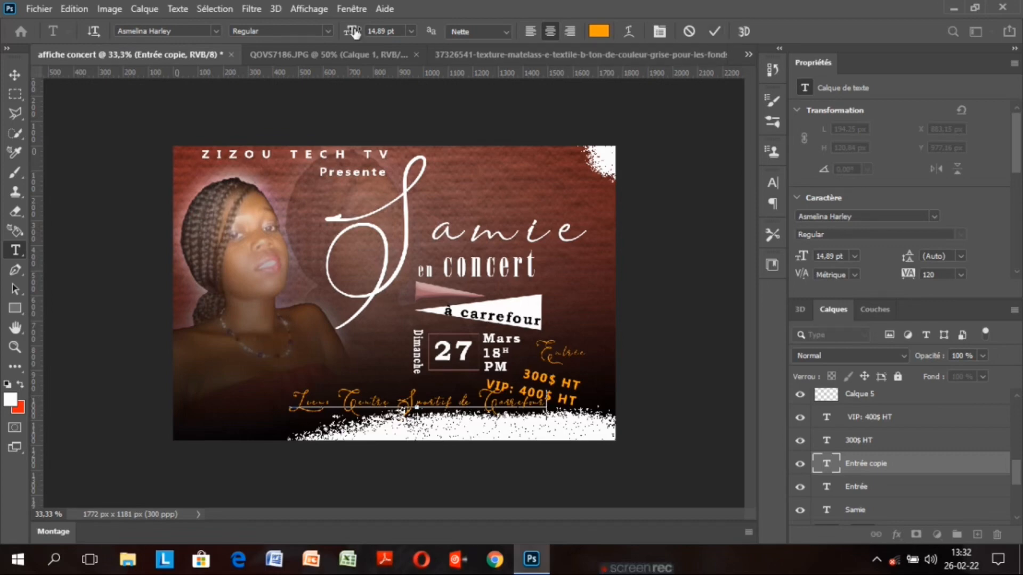
click(714, 31)
key(v)
Shrink the venue text to 10.89 pt, colour it white, and shift it slightly right
double_click(826, 463)
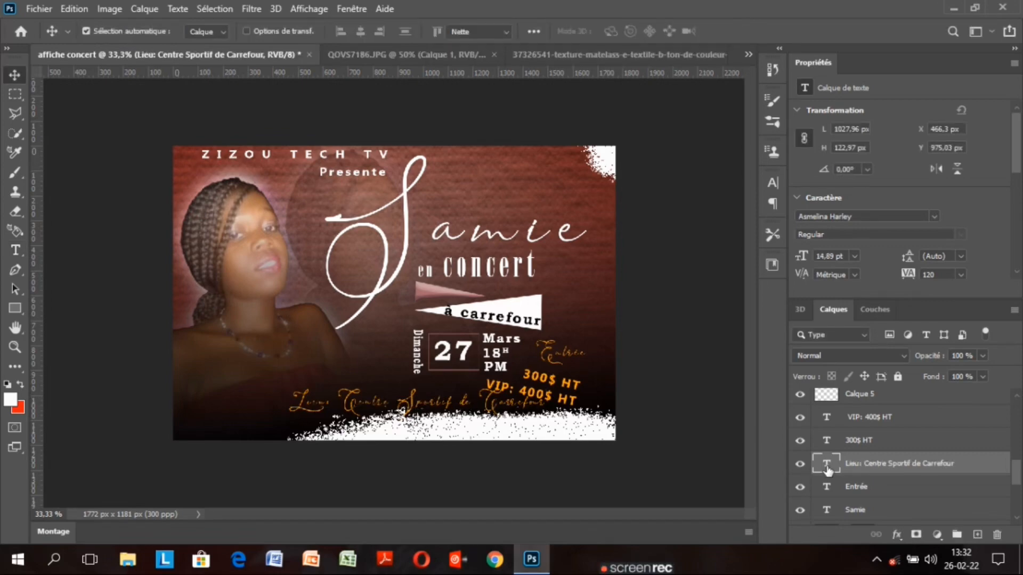
drag(351, 31, 349, 35)
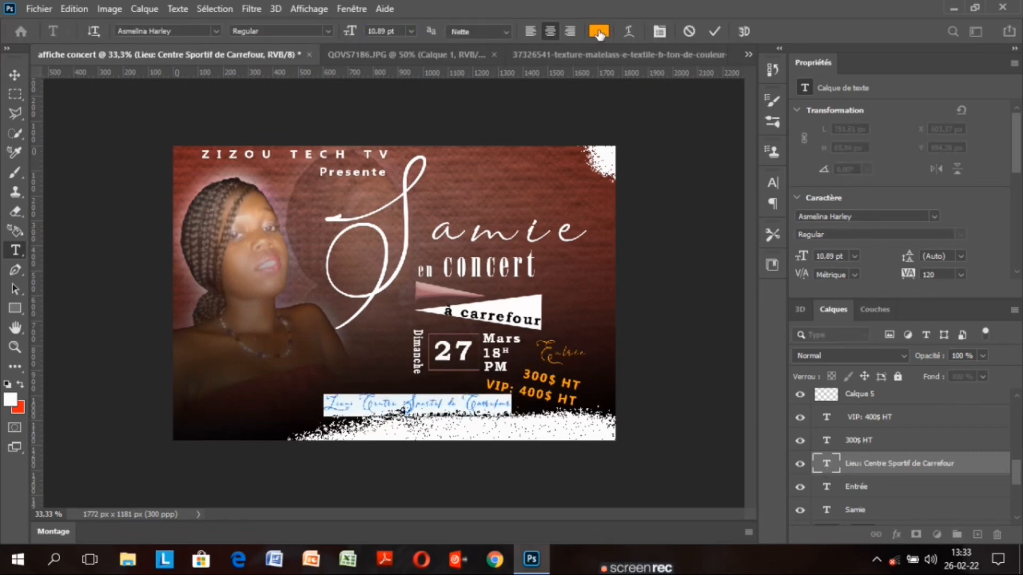
click(598, 32)
click(562, 425)
click(883, 99)
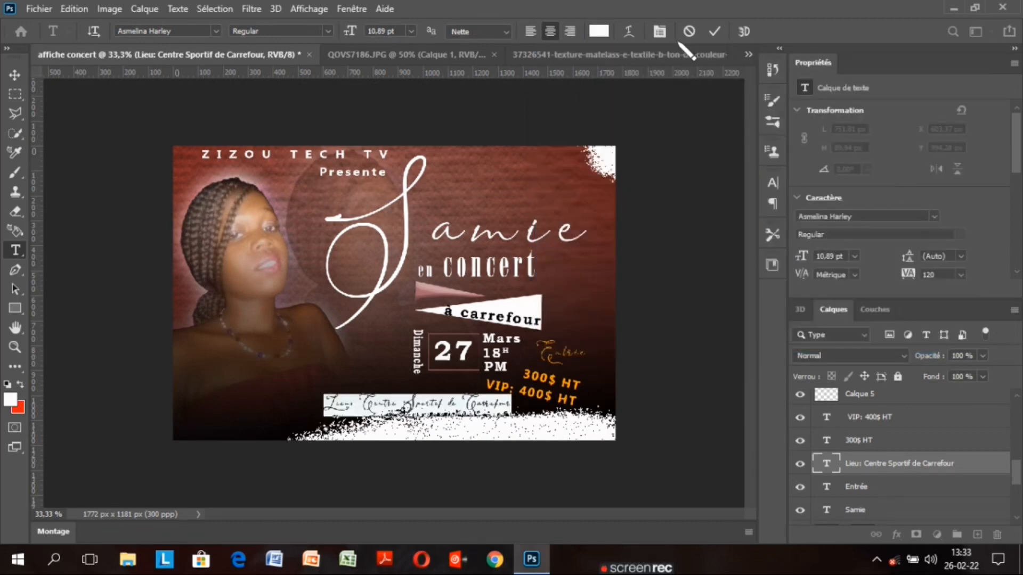
click(714, 32)
key(v)
drag(458, 402, 471, 401)
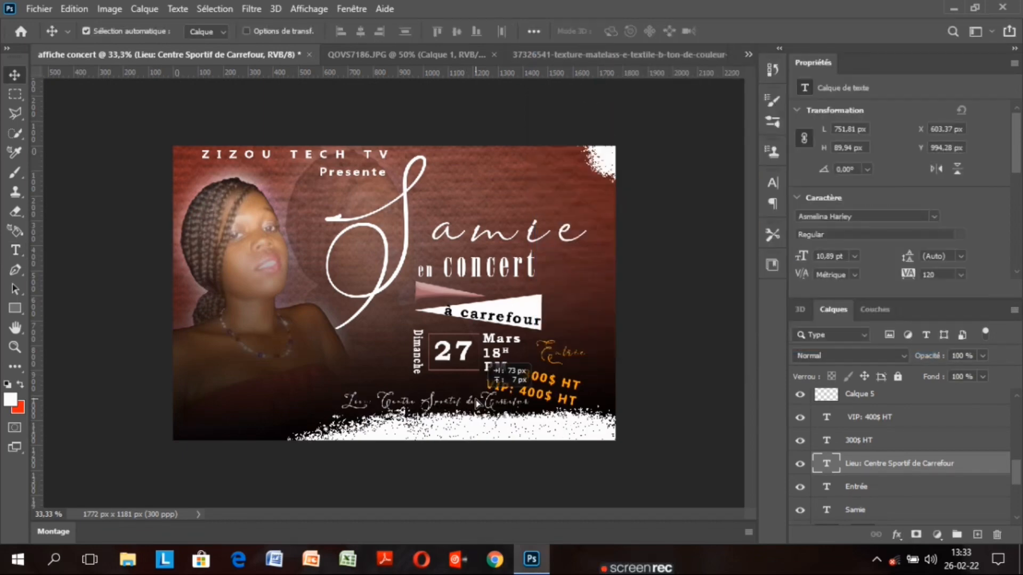
Try the Brush King font on the venue line, sizing it to 4.01 then 9.01 pt
double_click(827, 467)
click(215, 31)
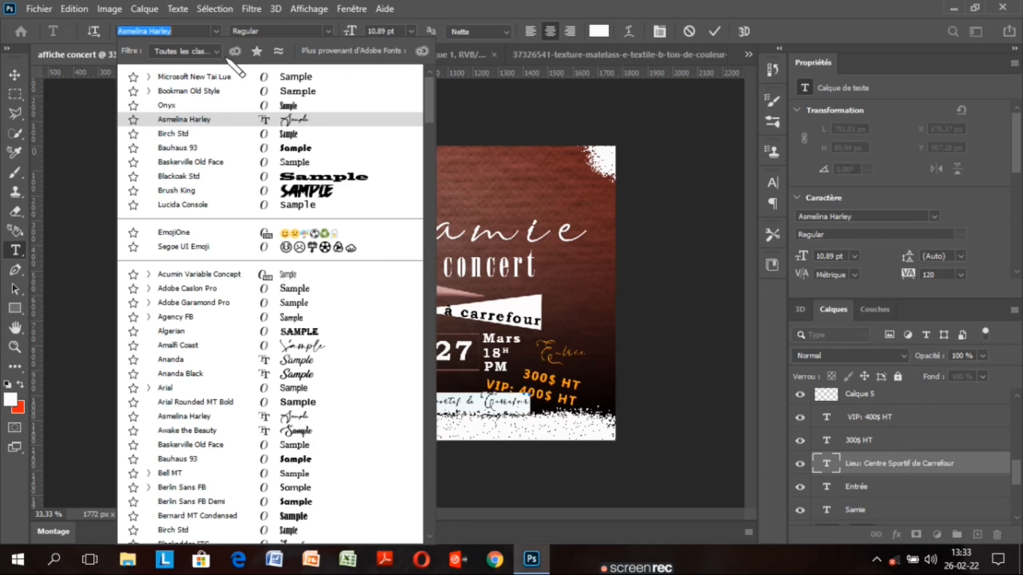
click(178, 190)
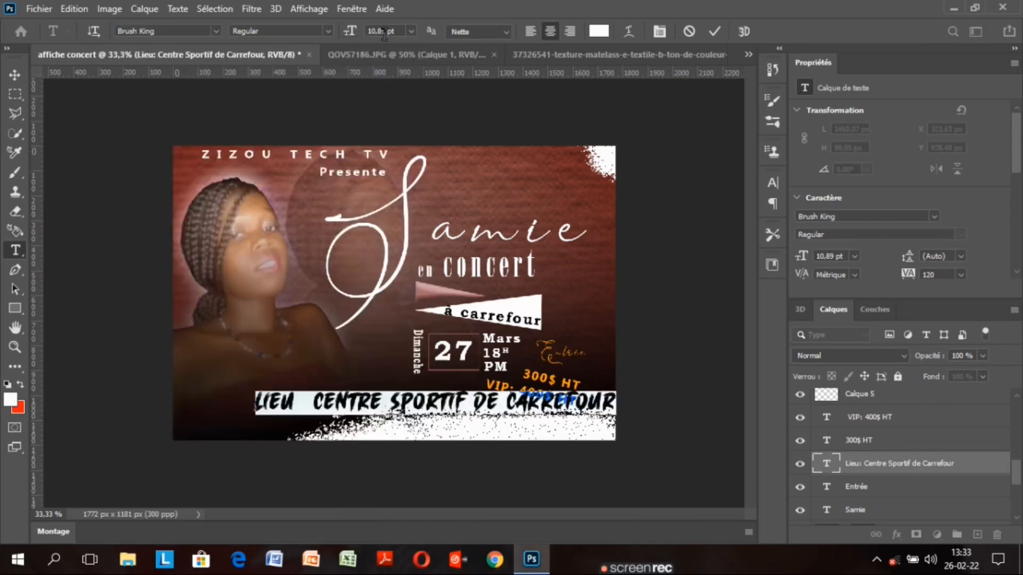
drag(349, 31, 335, 31)
click(714, 32)
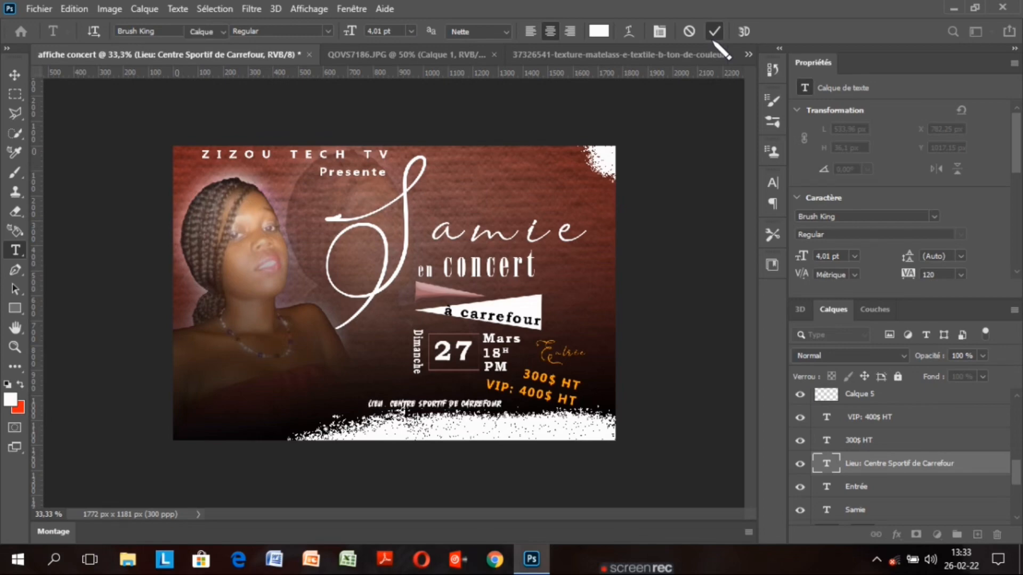
key(v)
drag(346, 34, 350, 34)
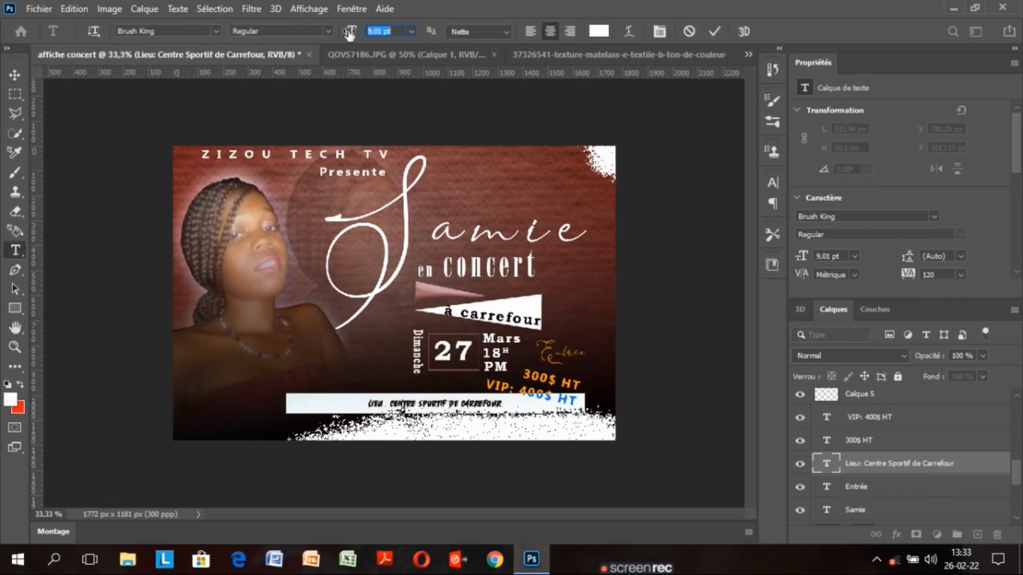
Set the venue line to Adobe Caslon Pro Bold at 11.01 pt and commit it
click(216, 32)
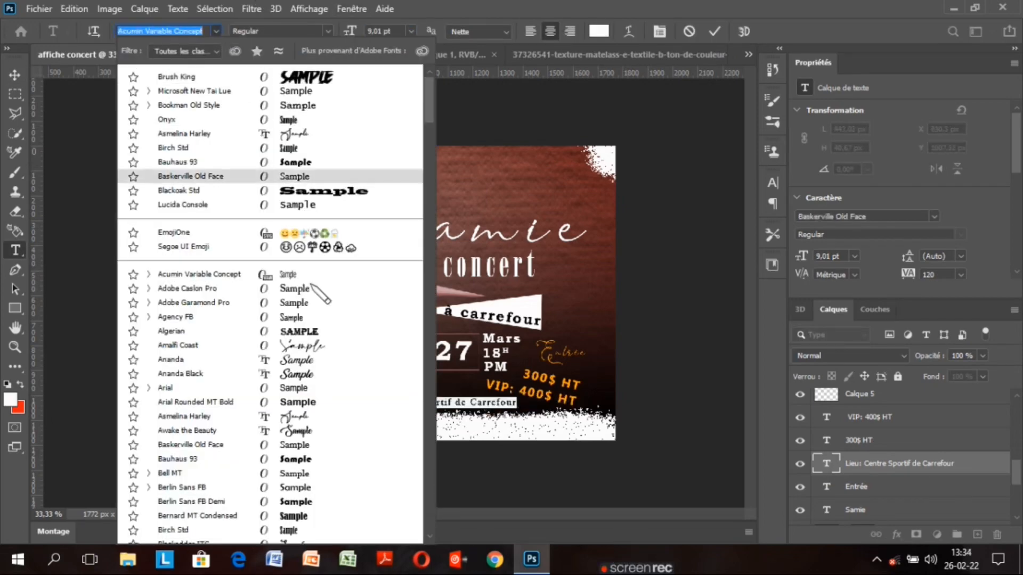
click(299, 292)
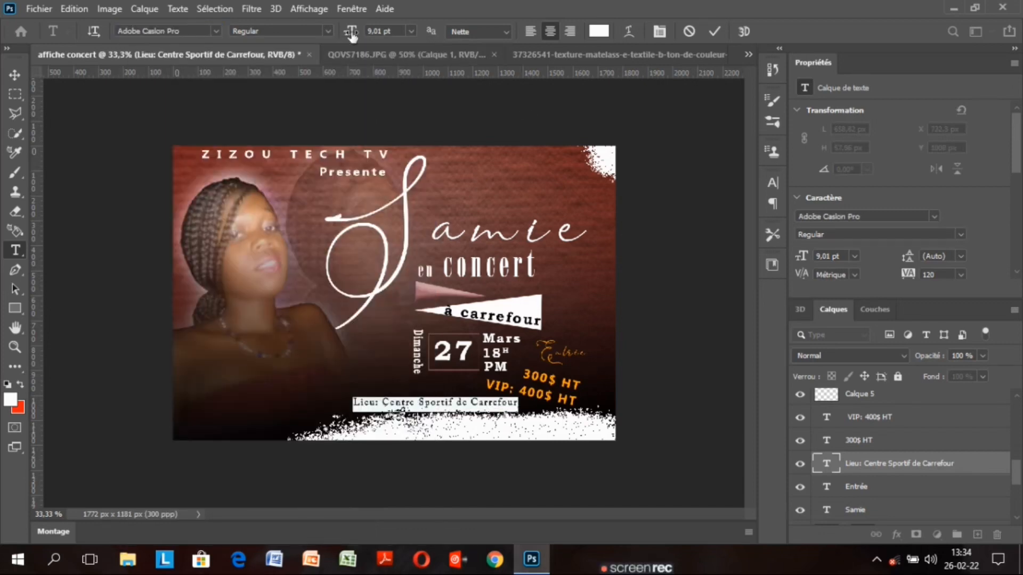
drag(349, 34, 353, 34)
click(328, 31)
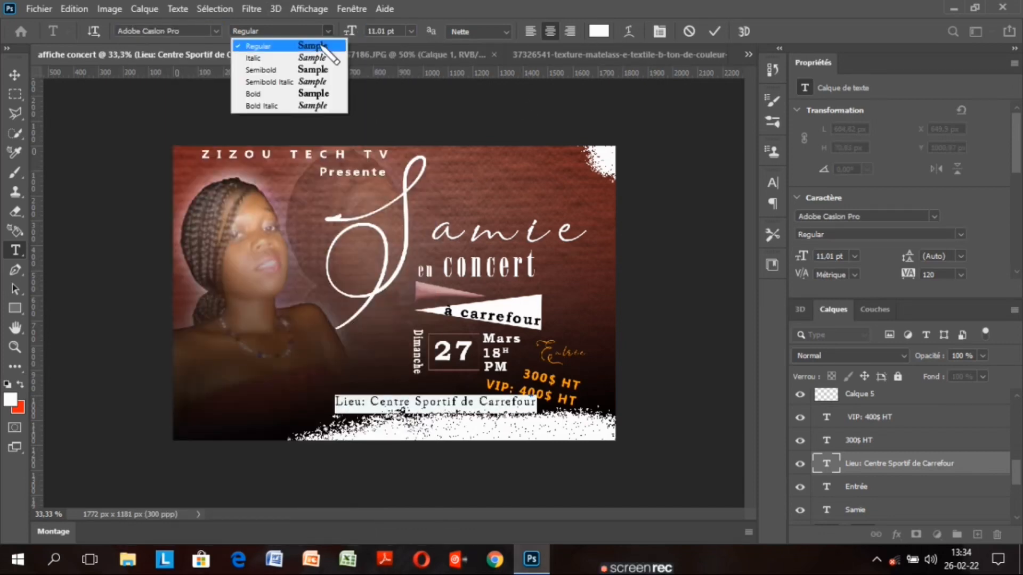
click(299, 94)
key(ctrl+Return)
key(v)
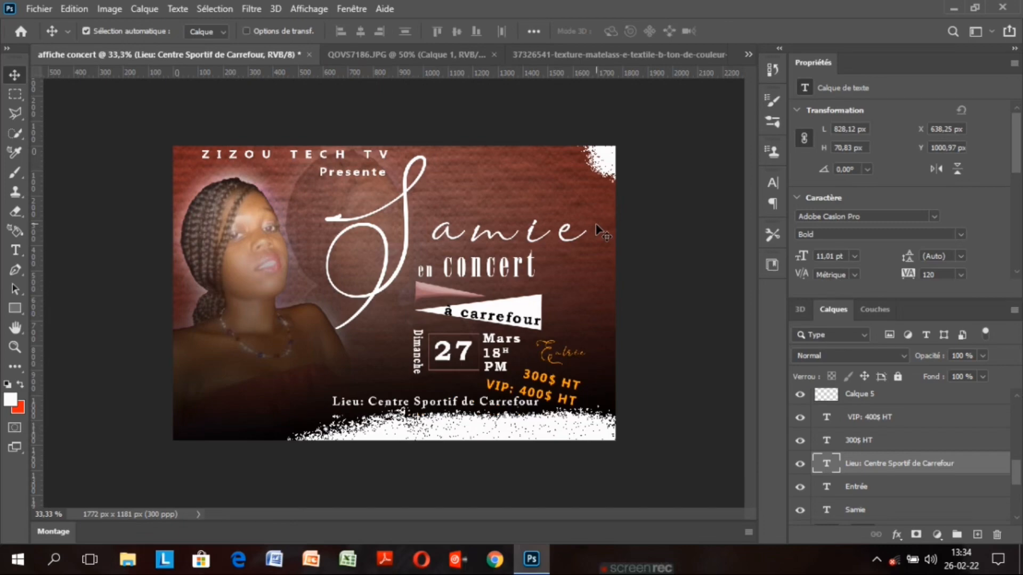
click(597, 233)
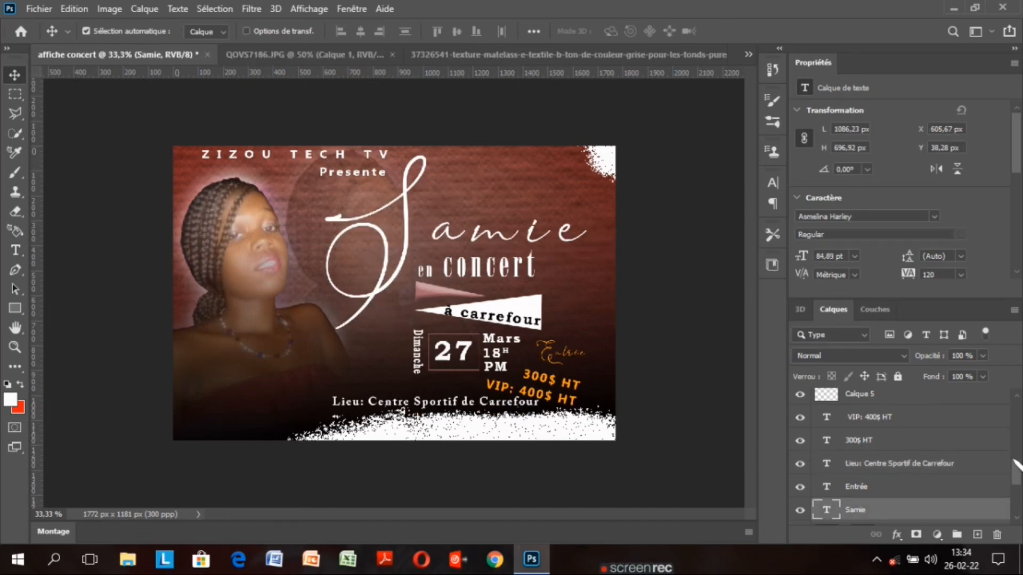
scroll(976, 463, down, 1)
click(976, 461)
key(ctrl+j)
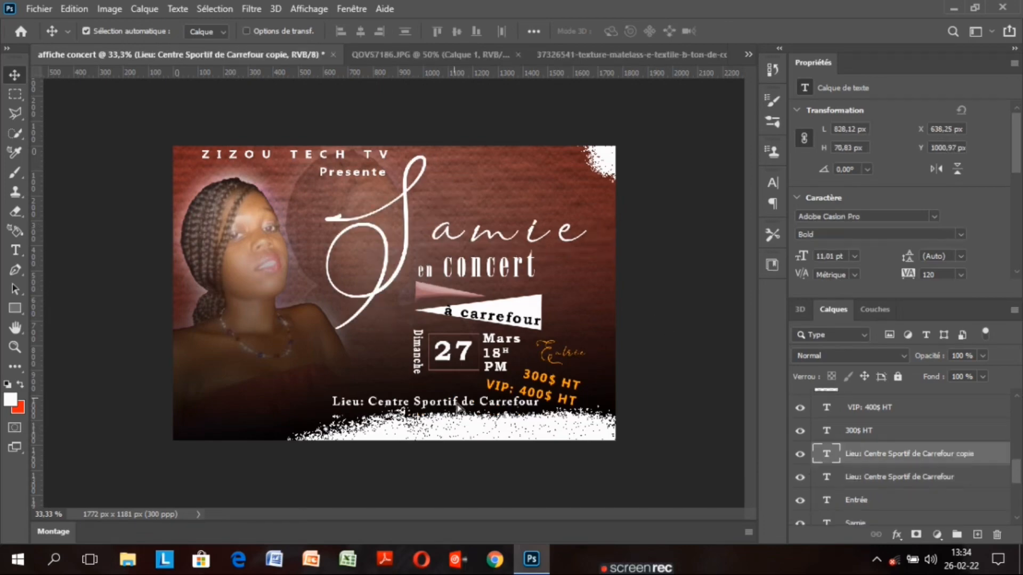
double_click(829, 457)
click(604, 33)
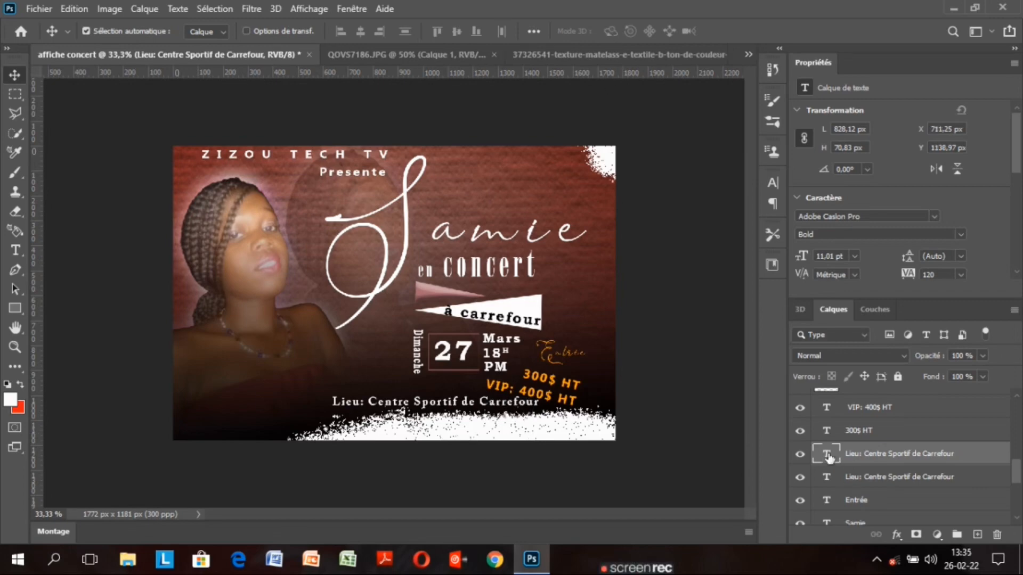
double_click(828, 458)
click(598, 31)
click(749, 266)
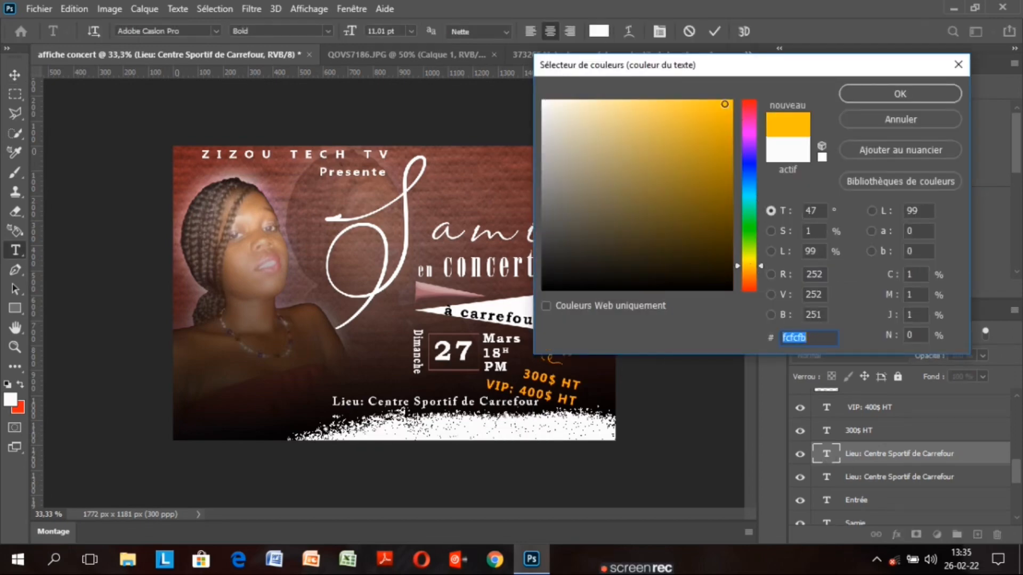
click(901, 93)
key(Caps_Lock)
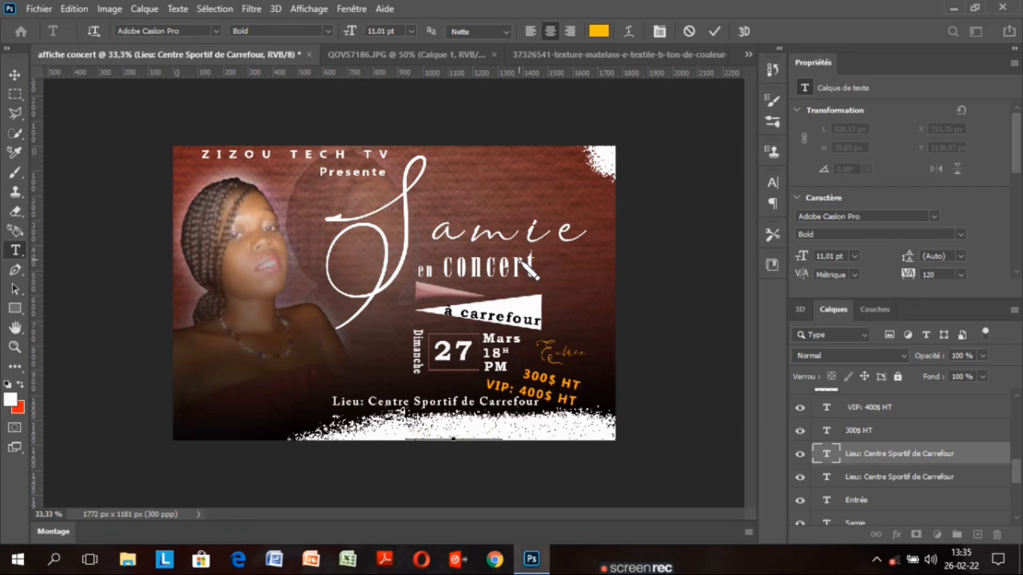
click(715, 31)
key(v)
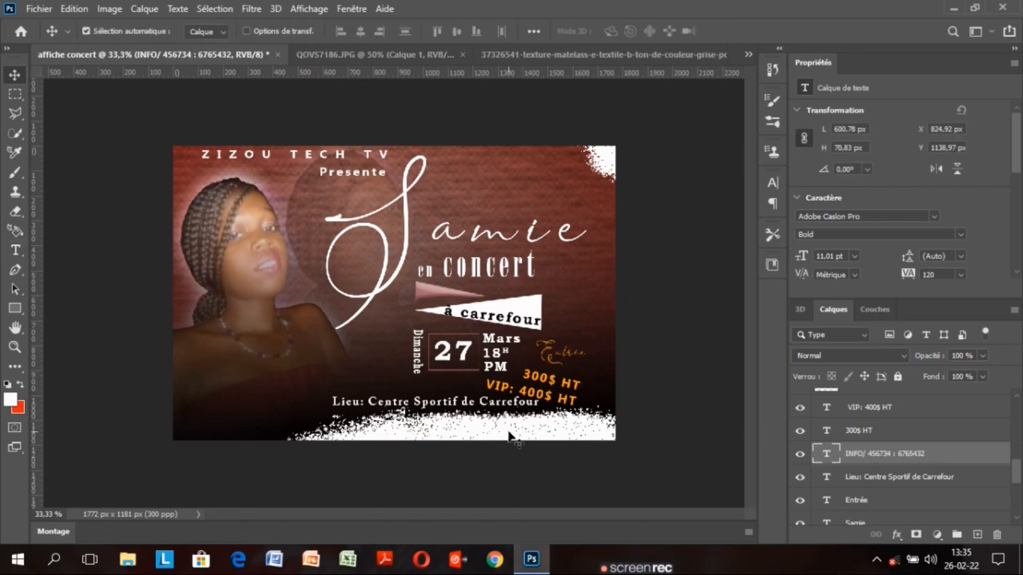
Move the INFO layer to the top of the stack, nudge it down, and recolour it orange
drag(950, 457, 945, 395)
drag(501, 429, 502, 432)
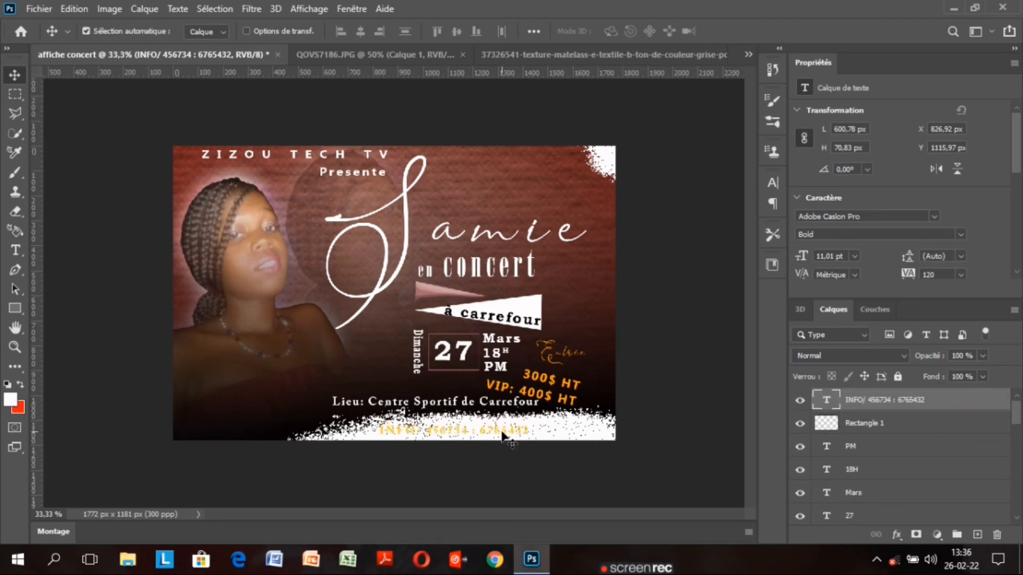
double_click(826, 399)
click(598, 31)
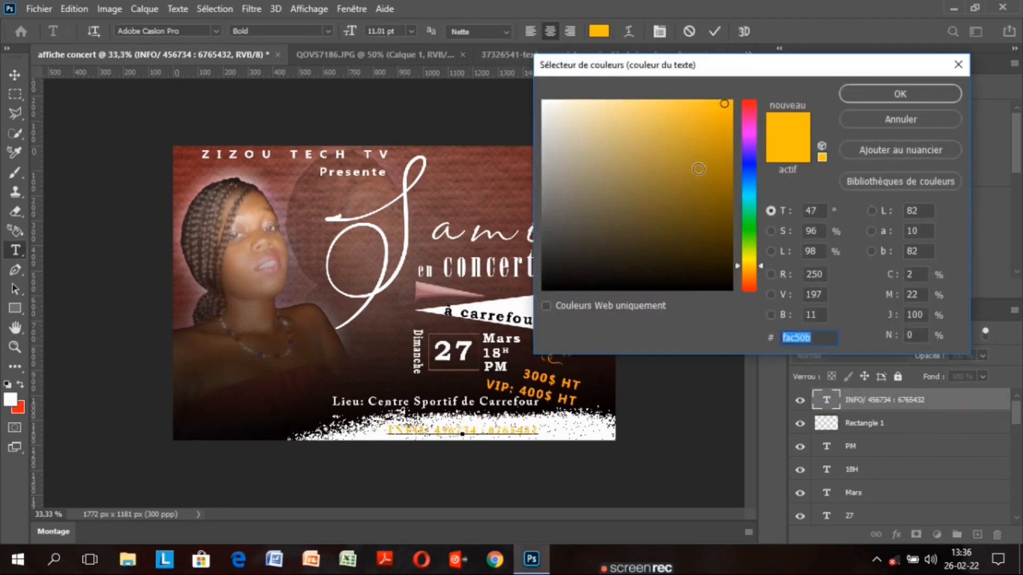
click(751, 106)
click(751, 288)
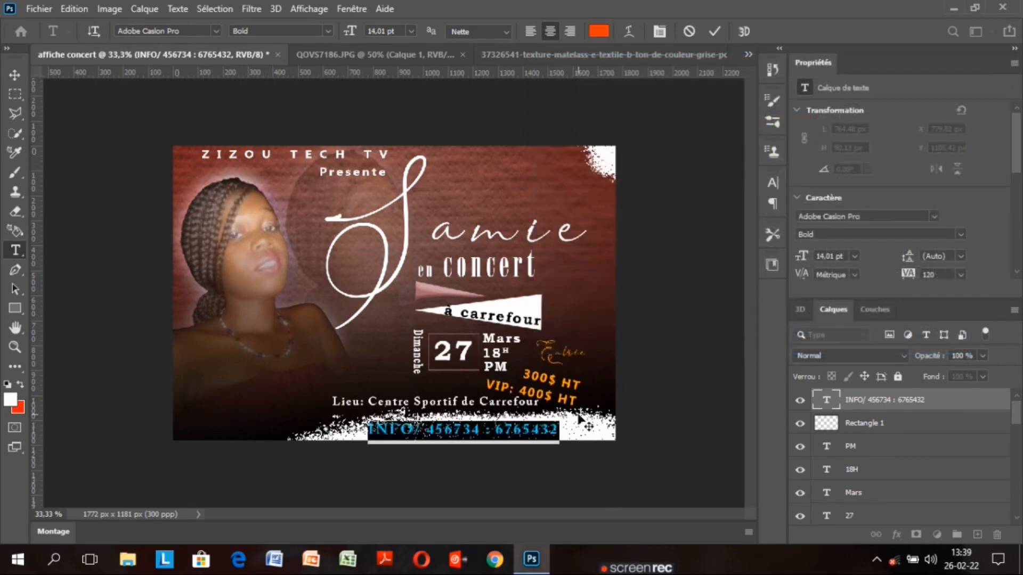
click(421, 429)
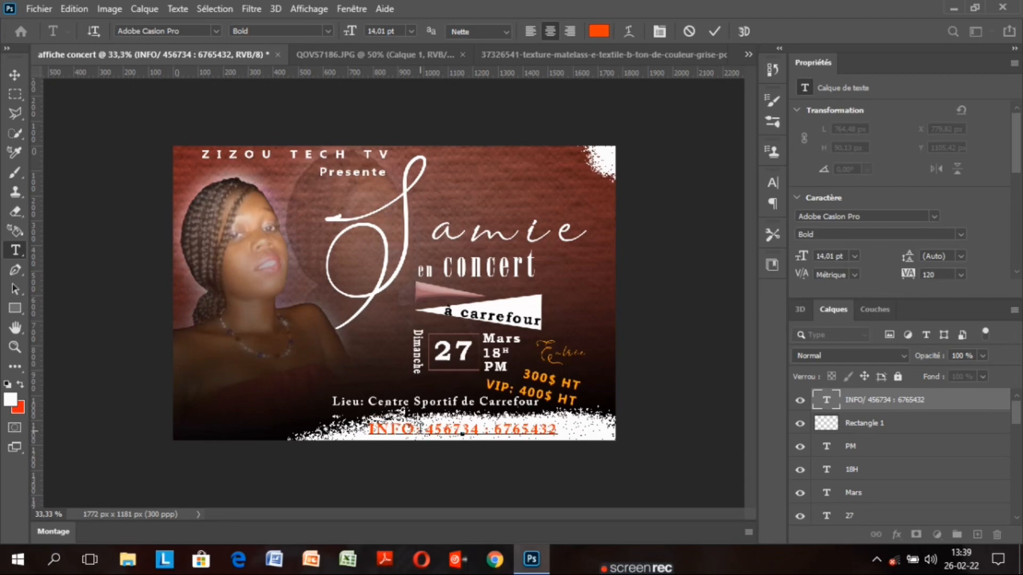
key(BackSpace)
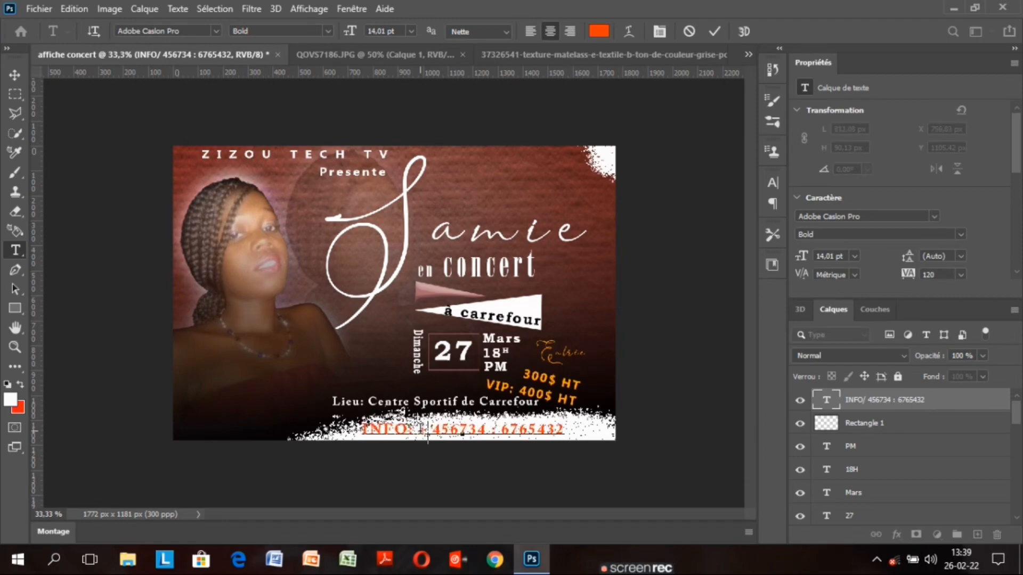
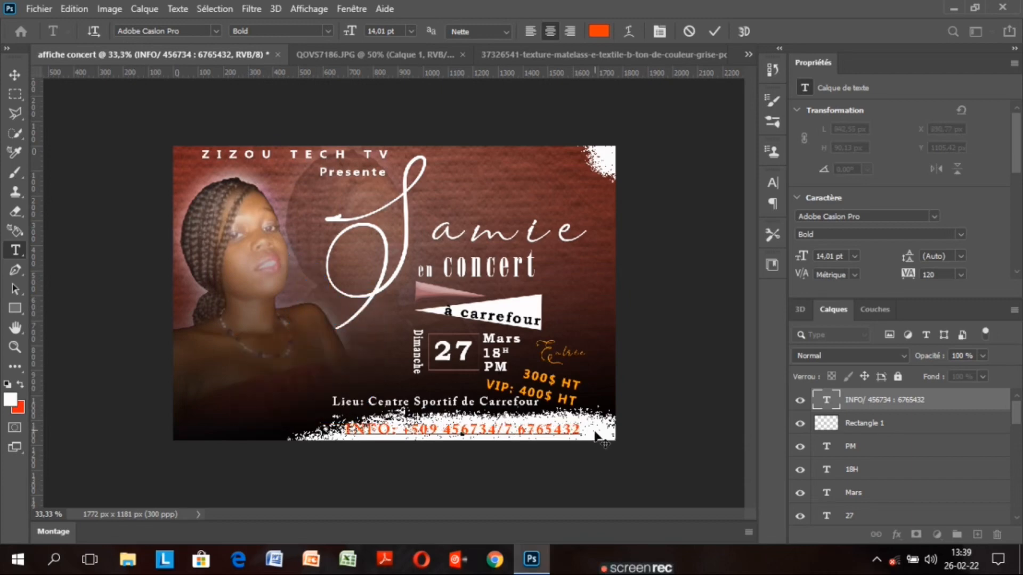
key(Delete)
click(506, 430)
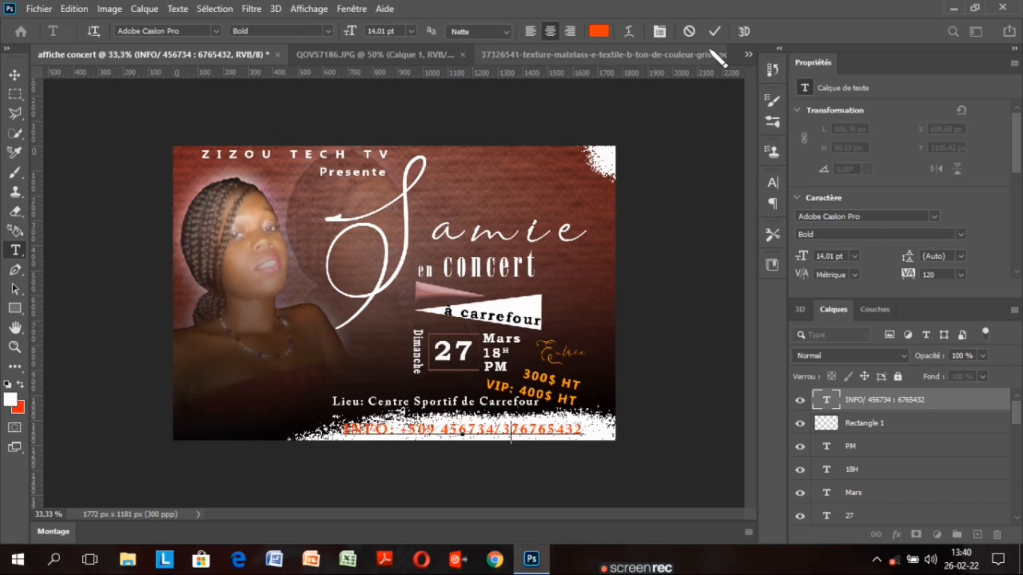
click(714, 31)
key(v)
drag(537, 433, 549, 436)
Toggle the Groupe 1 layer's visibility off and on to check its effect
click(549, 343)
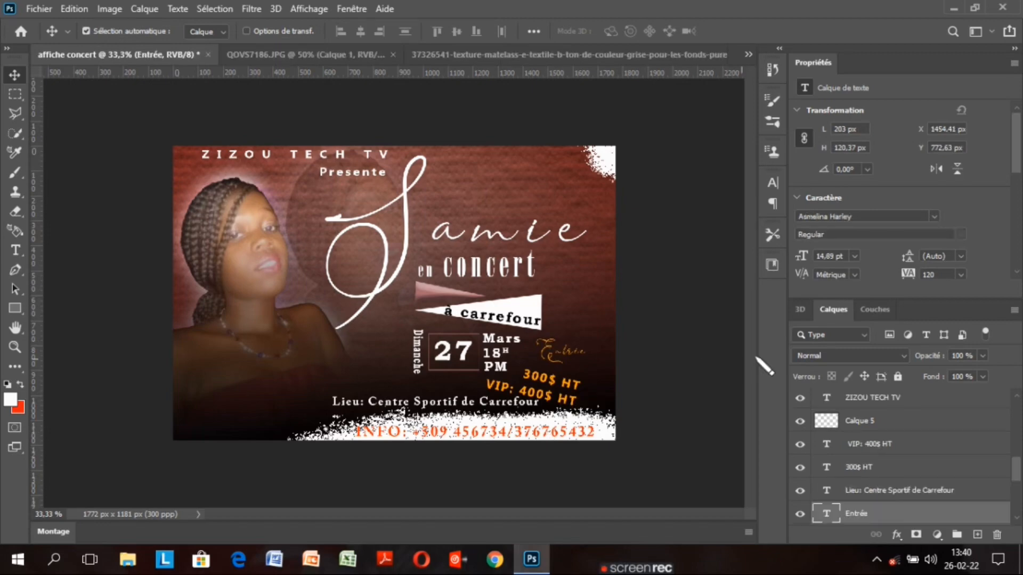
drag(1016, 465, 1016, 495)
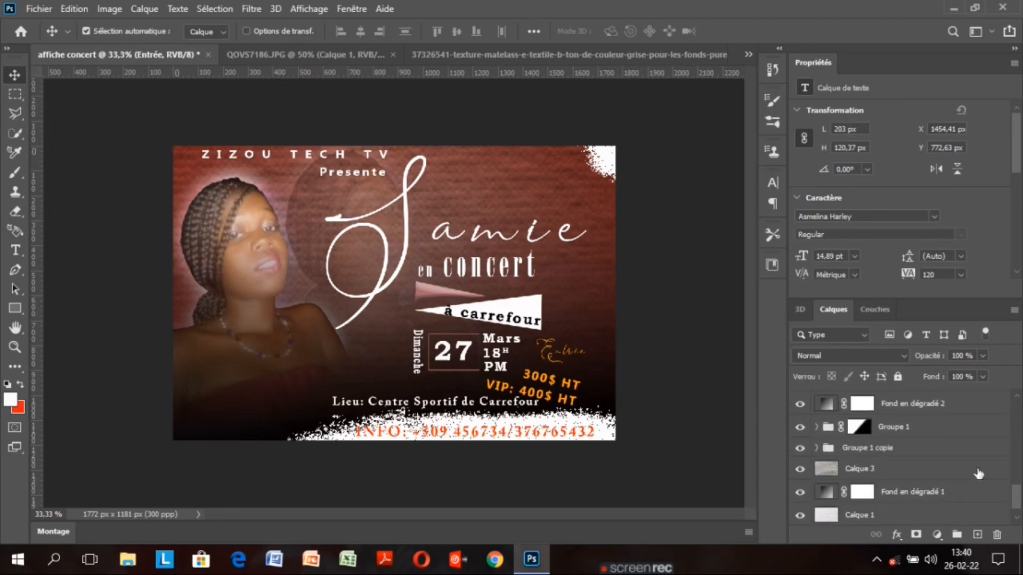
click(926, 431)
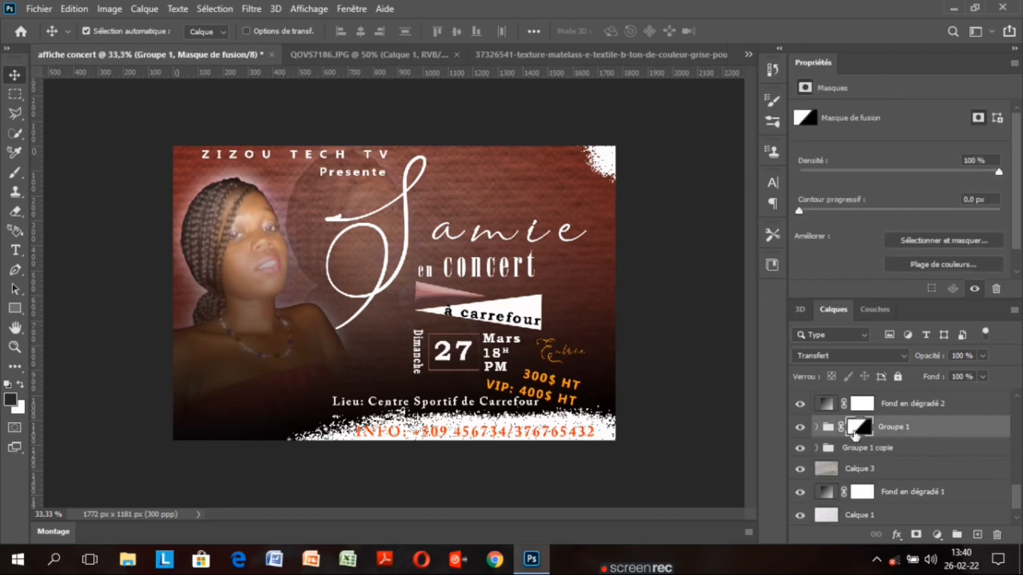
click(799, 429)
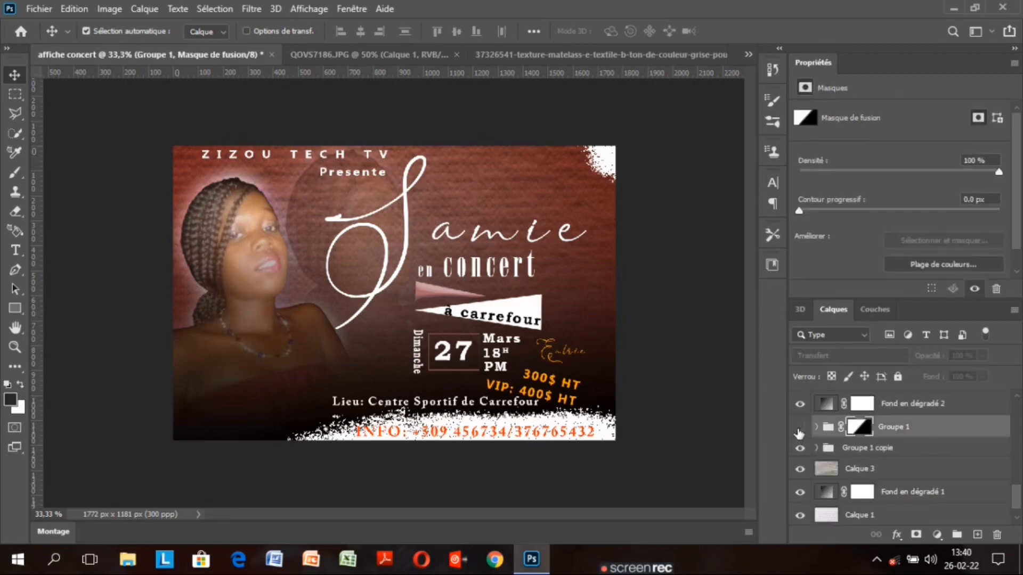
click(799, 429)
Apply a Flou gaussien with a 10-pixel radius to the Calque 3 texture layer
click(899, 469)
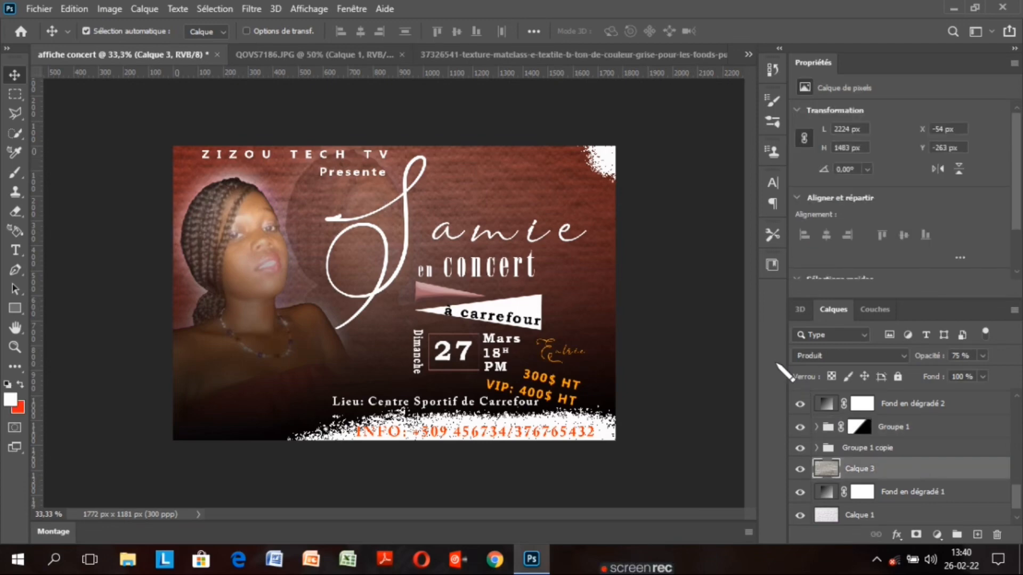
click(259, 10)
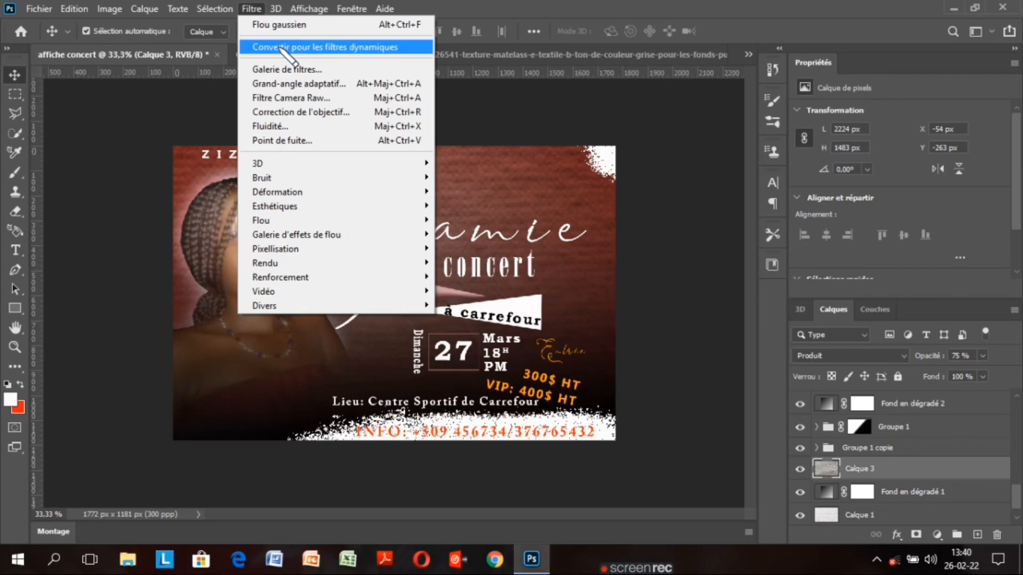
mouse_move(320, 208)
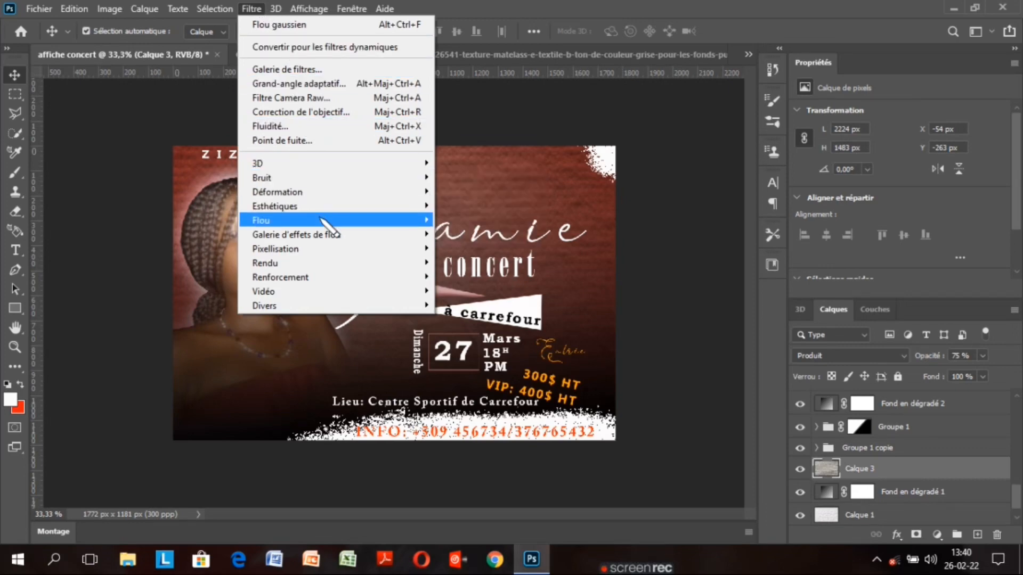
mouse_move(426, 221)
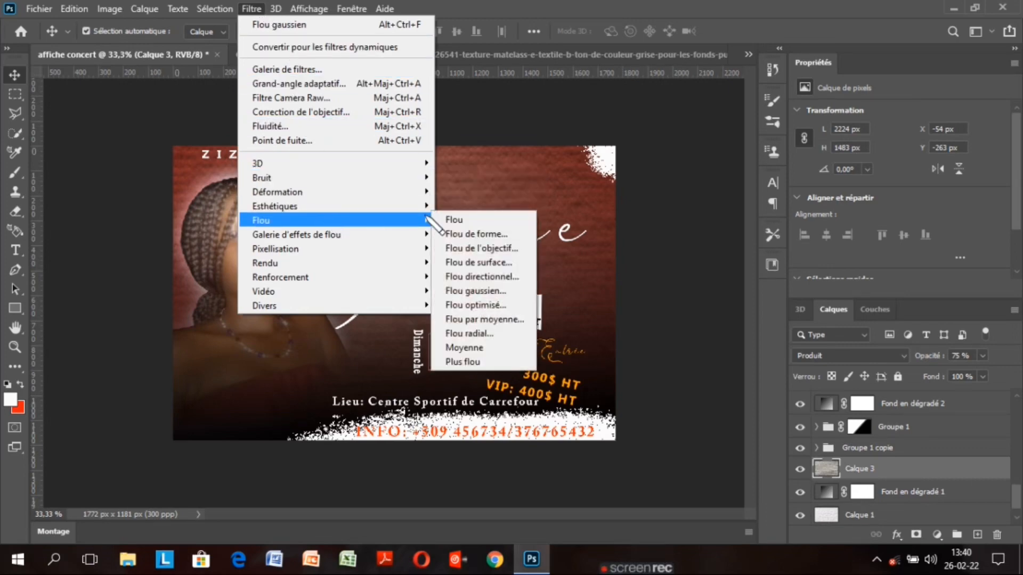
click(507, 292)
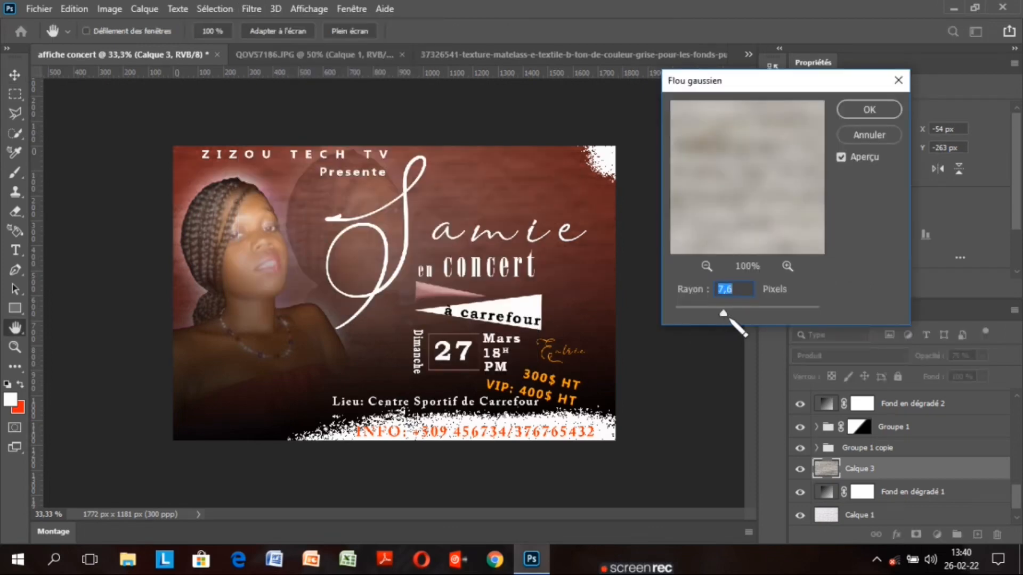
drag(730, 319, 723, 314)
click(873, 116)
Apply a 7.6-pixel Flou gaussien to the Calque 1 layer
scroll(1000, 506, down, 1)
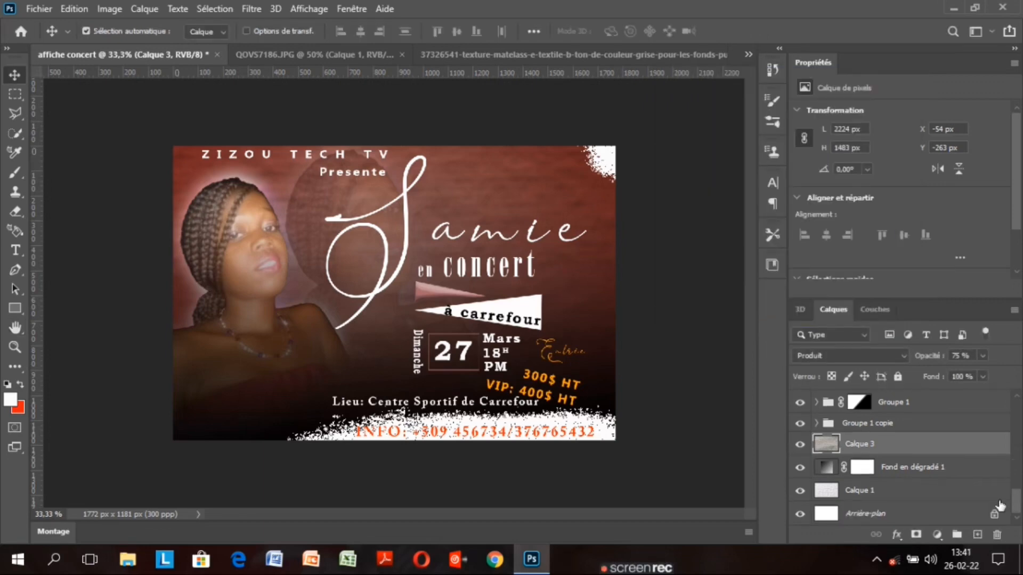
click(910, 491)
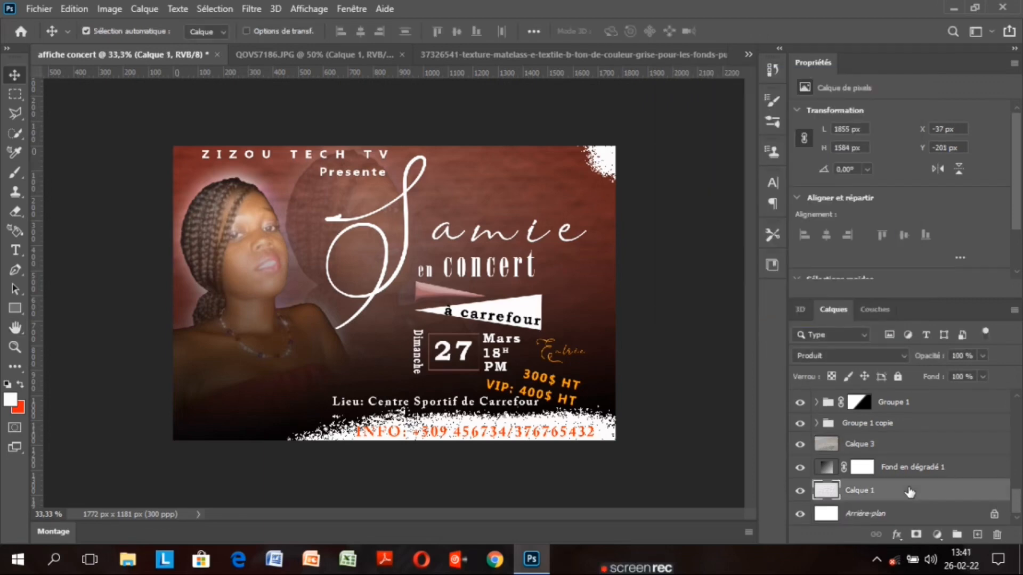
click(260, 14)
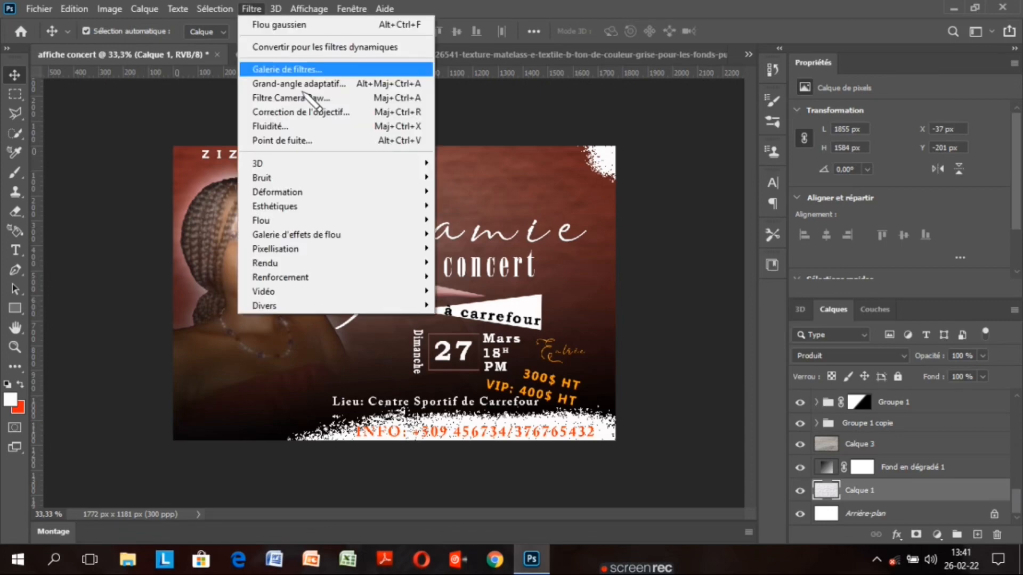
mouse_move(383, 219)
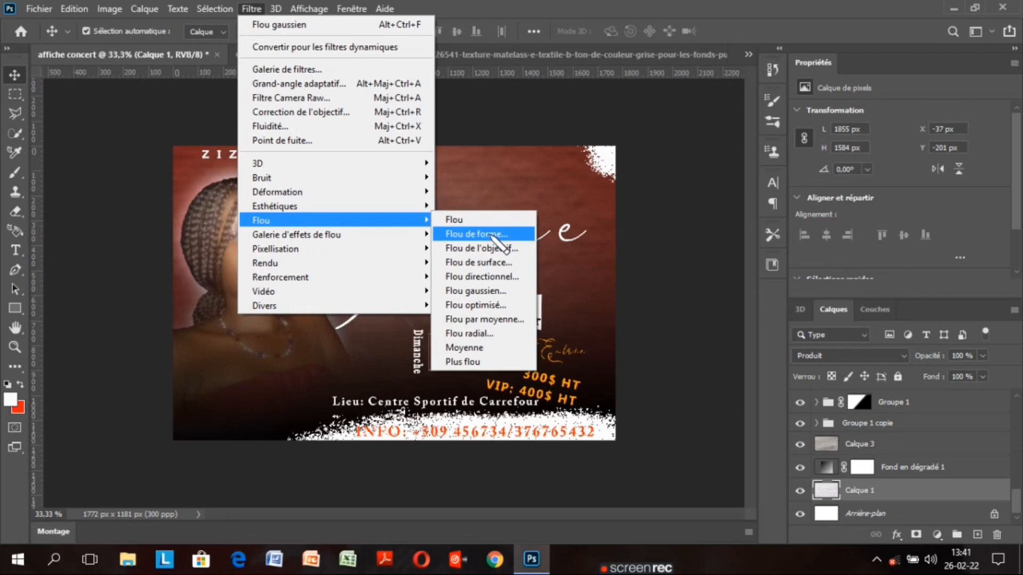
click(475, 290)
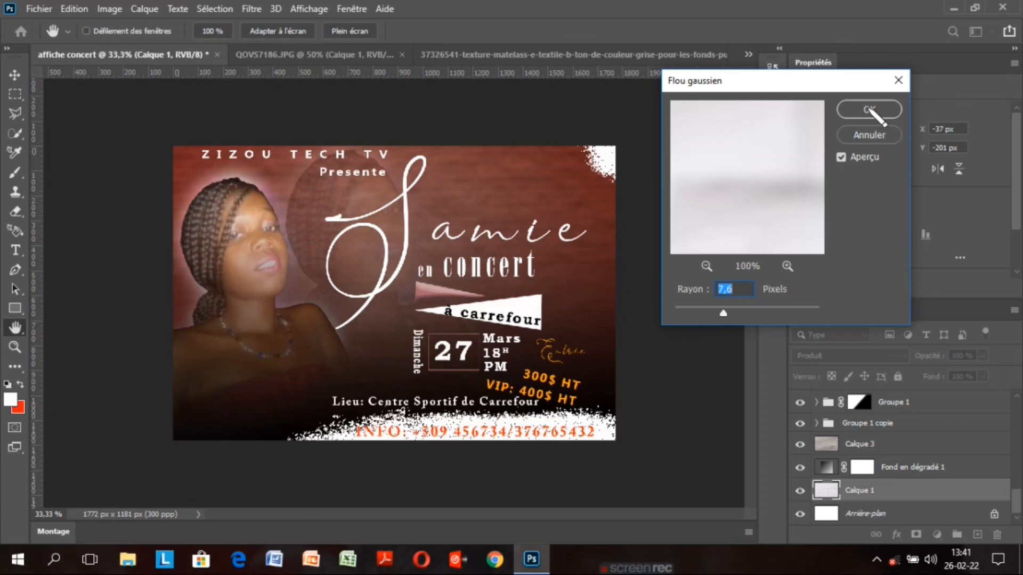
click(870, 111)
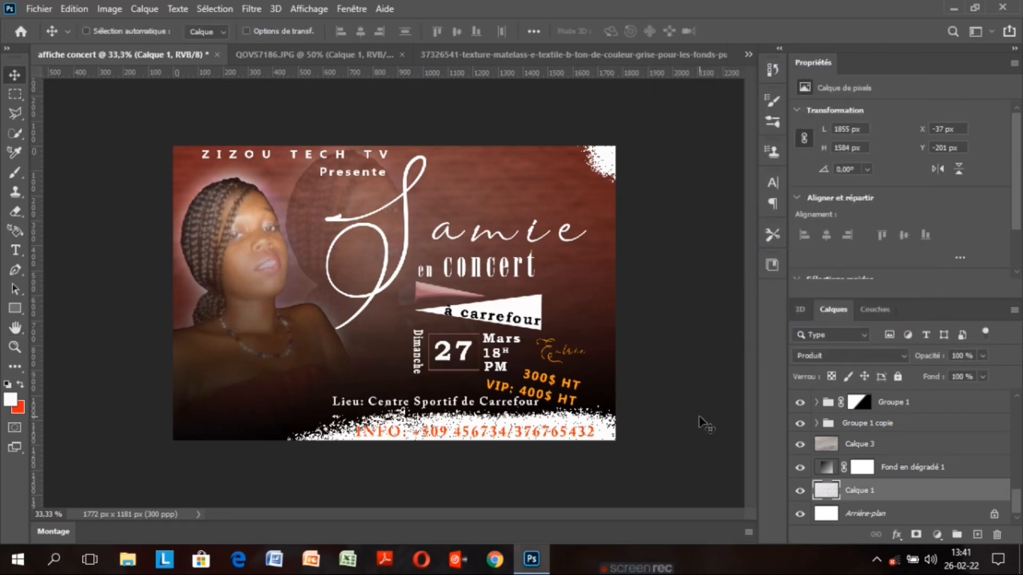
Merge all visible poster layers into a single Calque 0 with Fusionner les calques visibles
key(ctrl+plus)
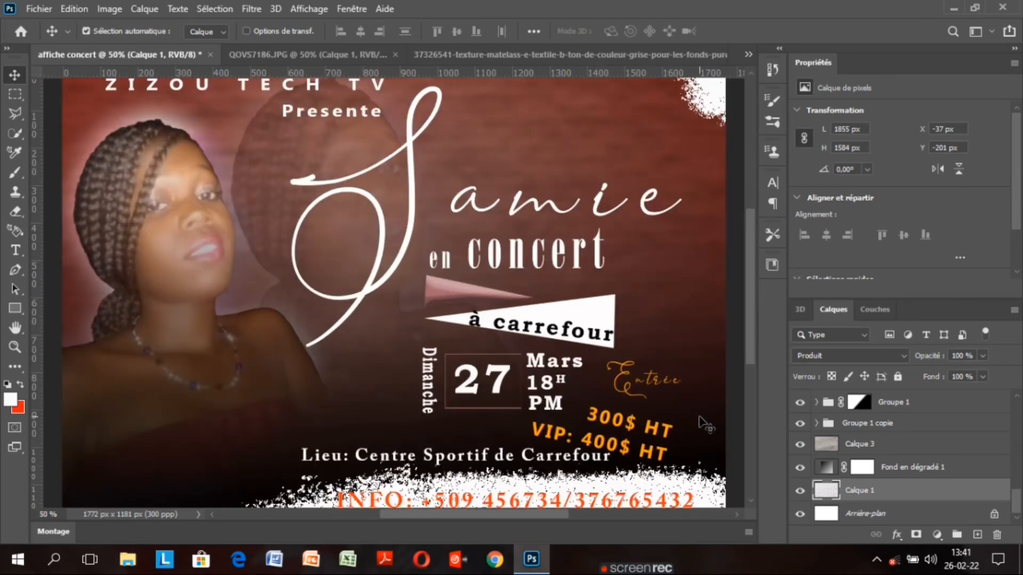
key(ctrl+minus)
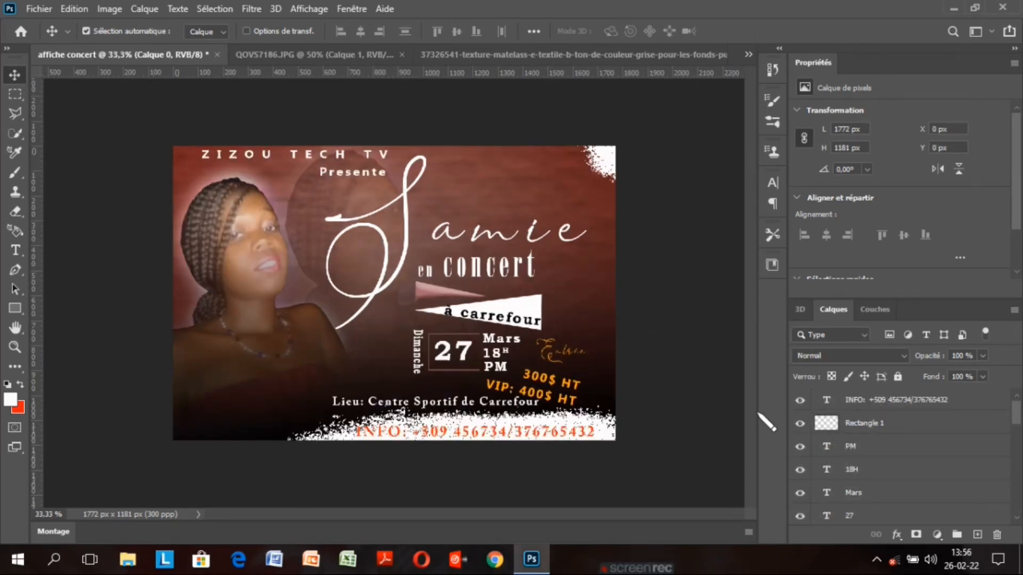
scroll(905, 479, down, 5)
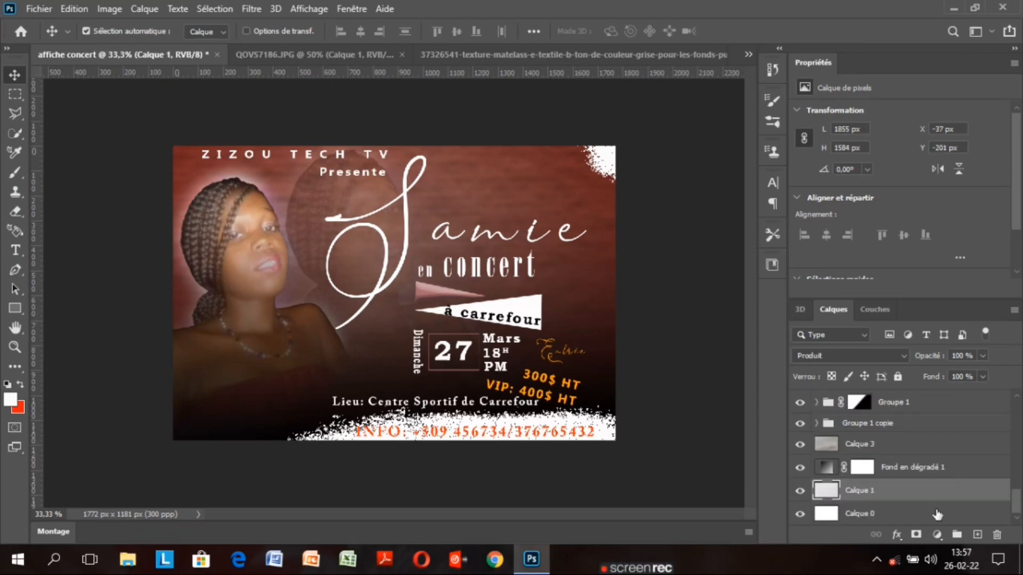
right_click(939, 513)
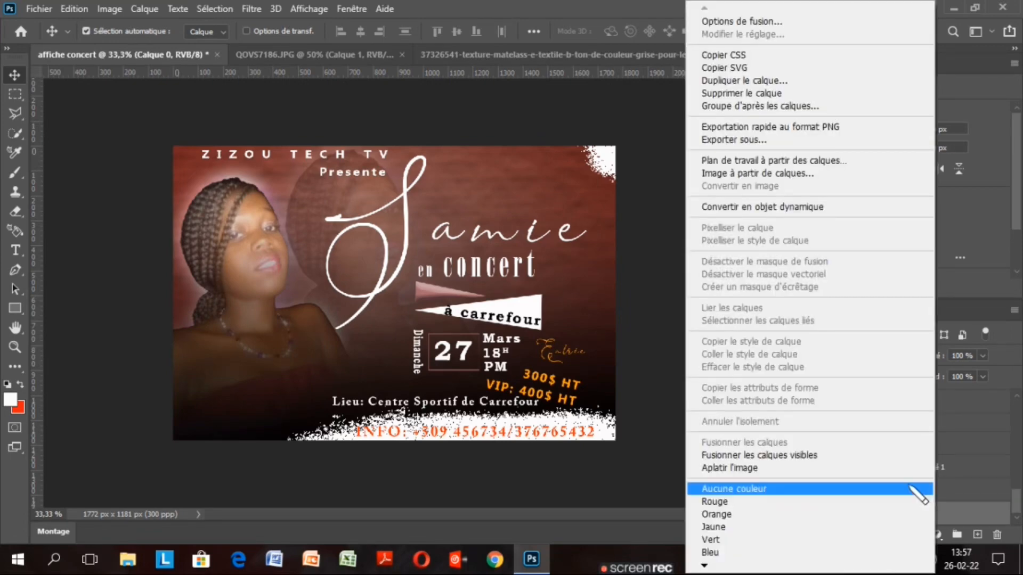
click(866, 457)
click(252, 8)
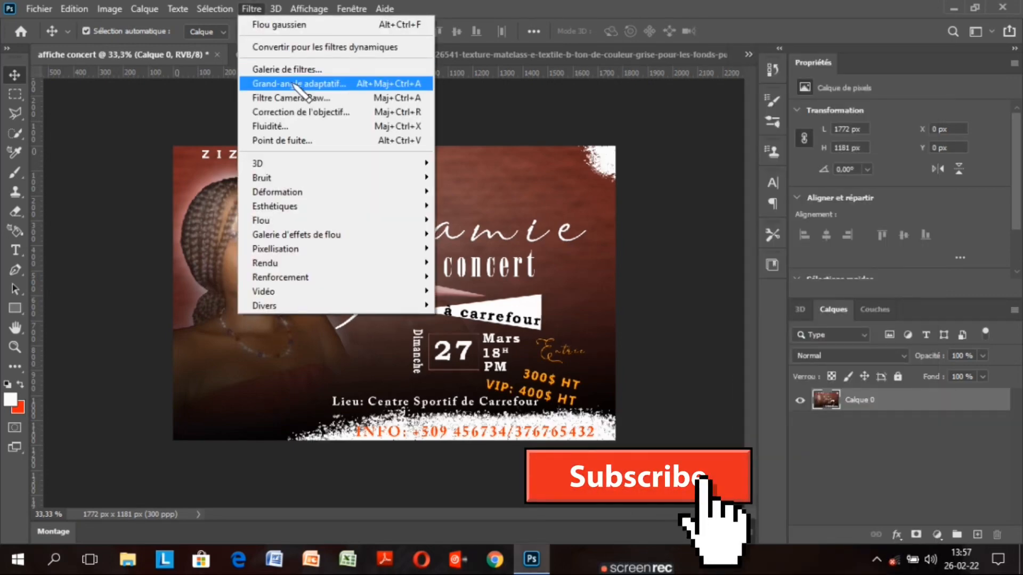
Warm the merged Calque 0 by setting Camera Raw Température to +20
click(343, 98)
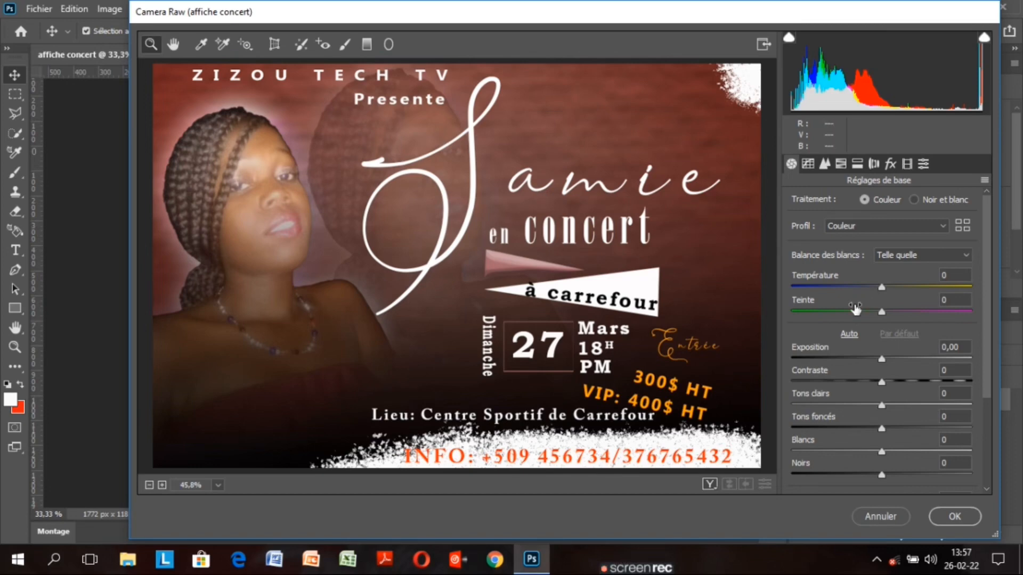
click(883, 287)
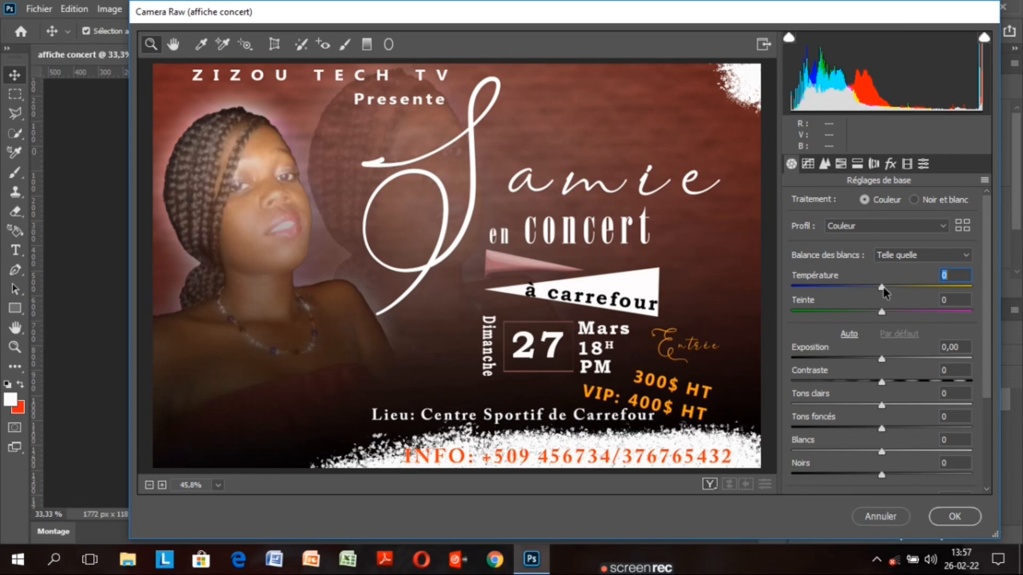
drag(883, 287, 901, 291)
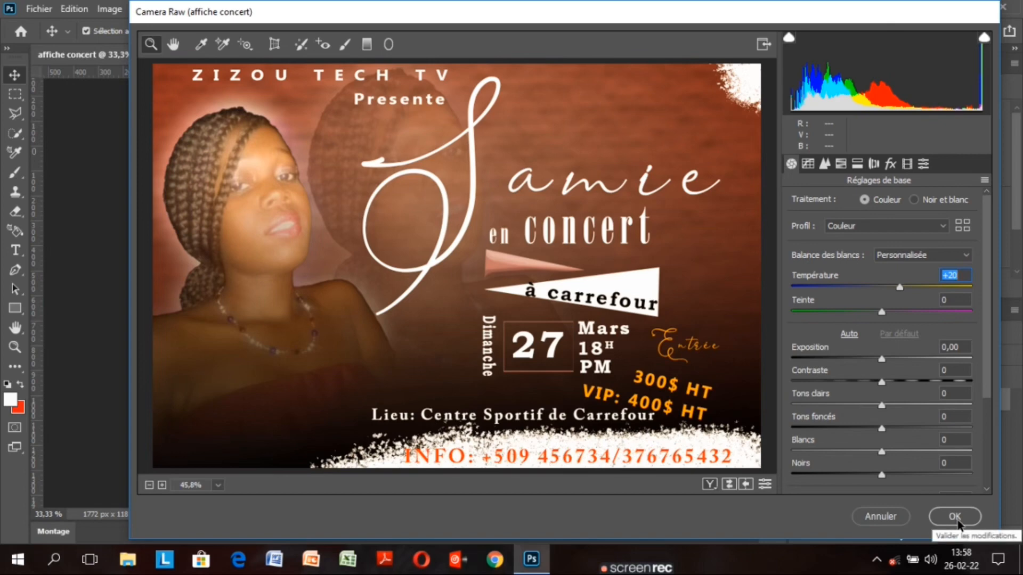
click(954, 517)
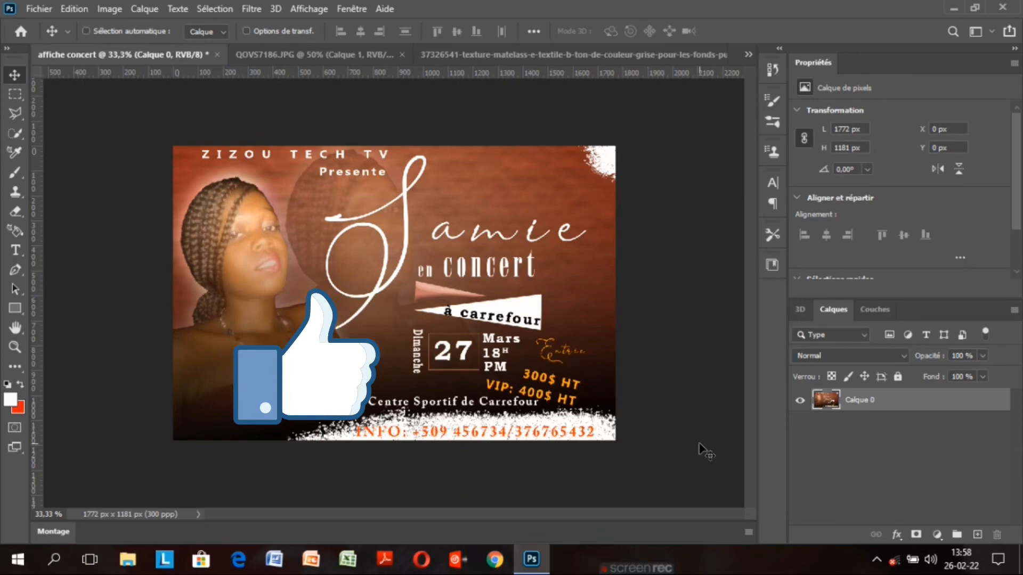
key(ctrl+minus)
key(ctrl+plus)
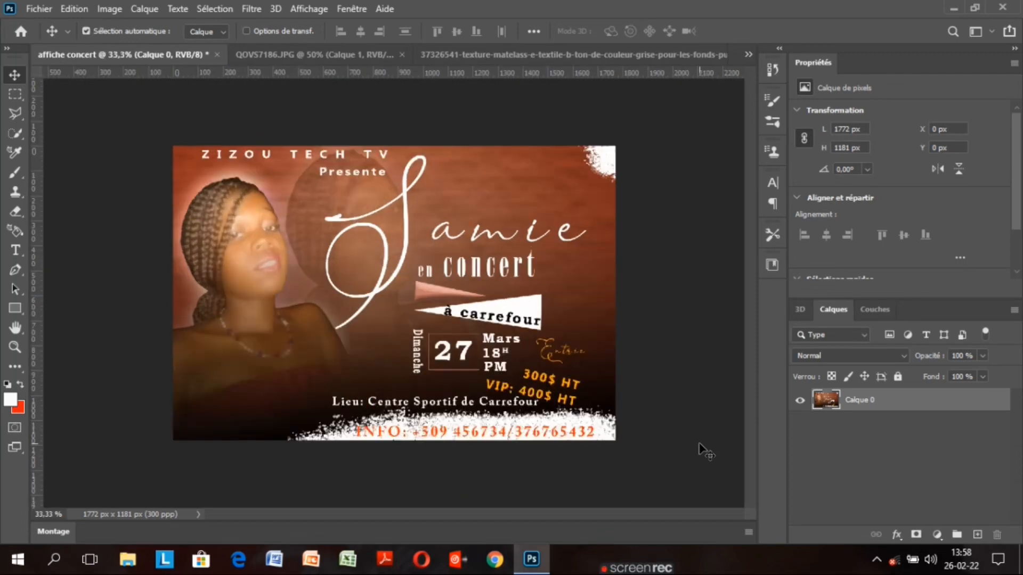